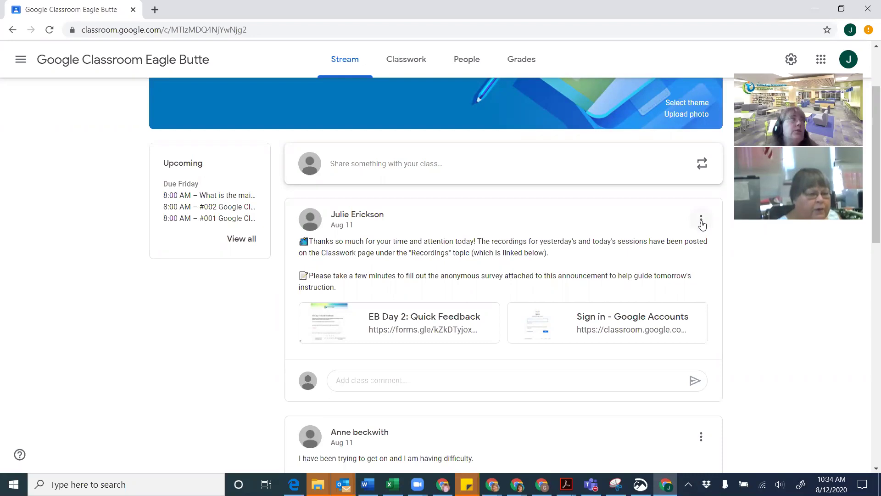
Copy the Recordings topic's link from its options menu on the Classwork page
{"action": "left_click", "coordinate": [701, 222]}
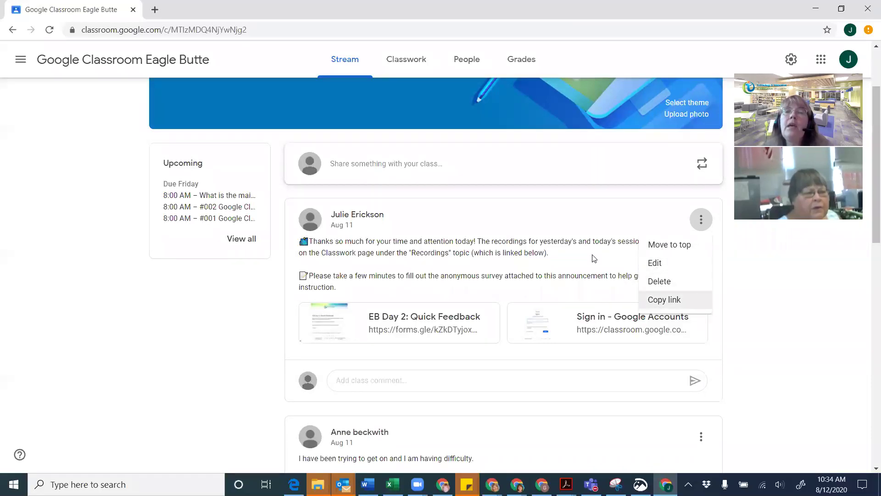
{"action": "left_click", "coordinate": [525, 218]}
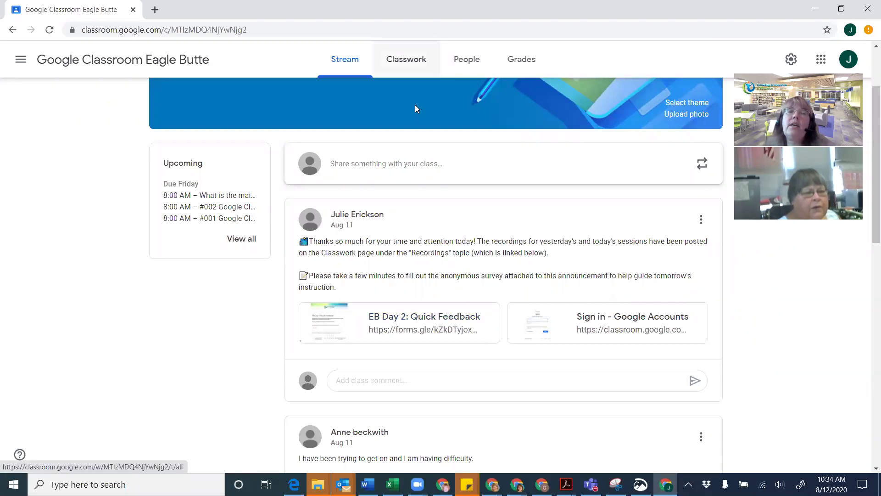
{"action": "left_click", "coordinate": [414, 62]}
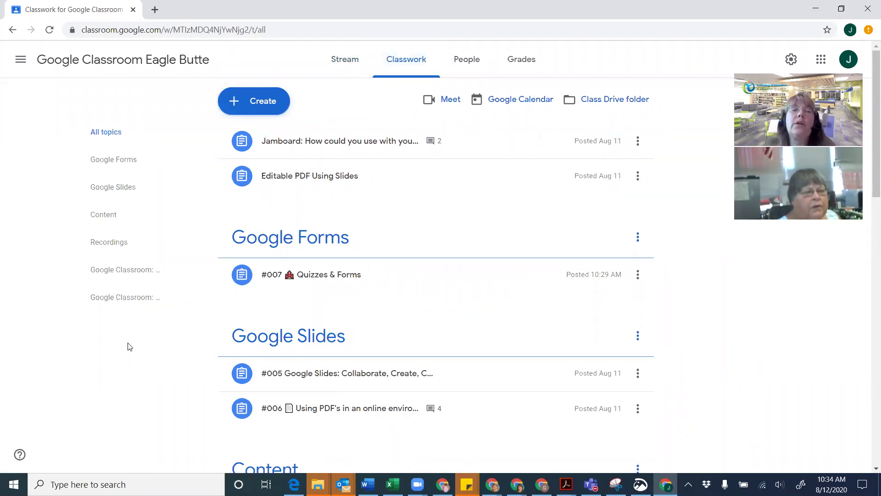
{"action": "scroll", "coordinate": [128, 347], "scroll_direction": "down", "scroll_amount": 2}
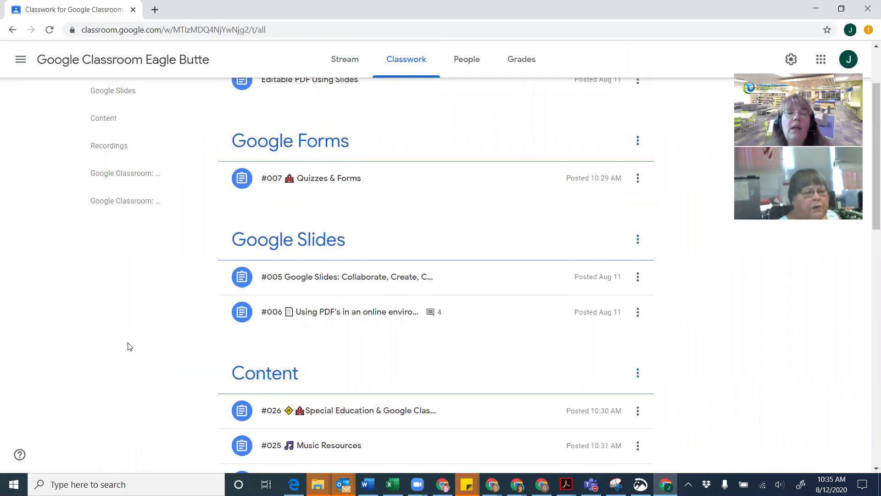
{"action": "scroll", "coordinate": [128, 347], "scroll_direction": "down", "scroll_amount": 6}
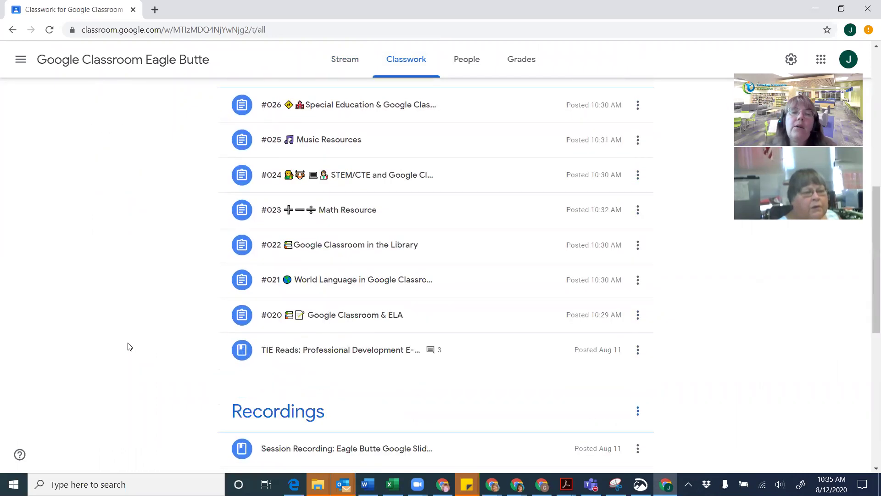
{"action": "scroll", "coordinate": [128, 346], "scroll_direction": "down", "scroll_amount": 7}
{"action": "scroll", "coordinate": [228, 271], "scroll_direction": "up", "scroll_amount": 2}
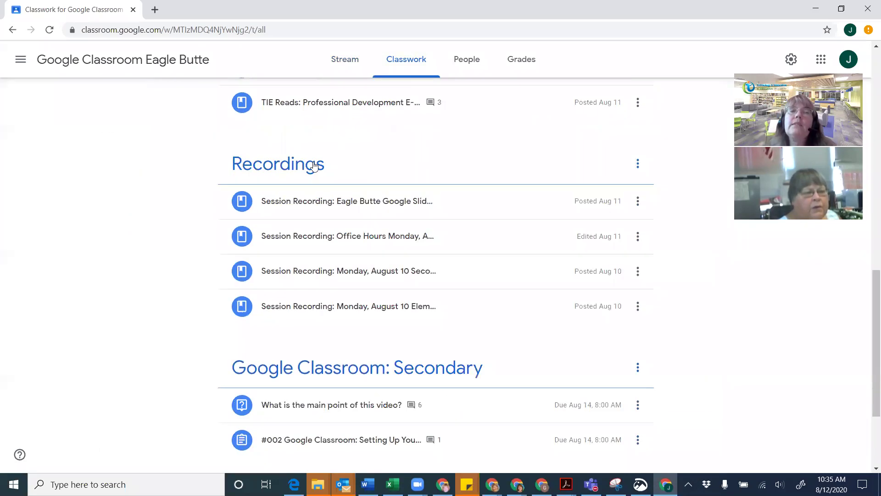
{"action": "left_click", "coordinate": [642, 166]}
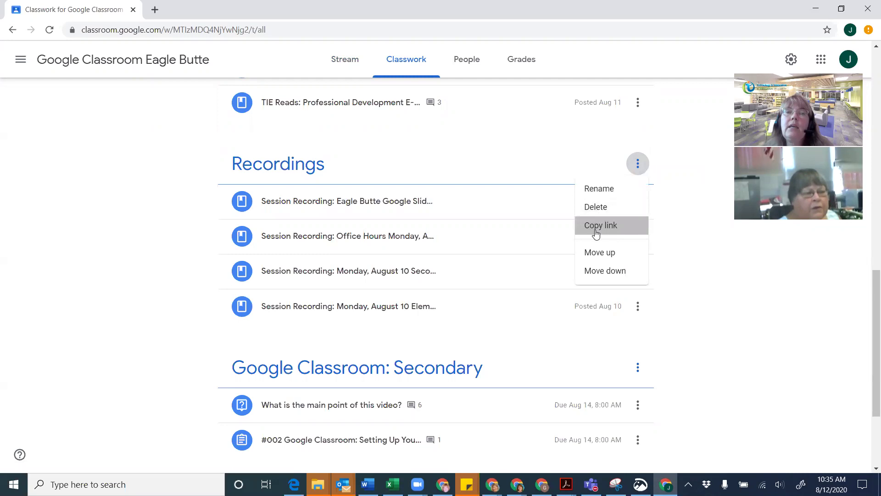
{"action": "left_click", "coordinate": [596, 234]}
Back on the Stream, open the announcement's linked Recordings topic in a new tab
{"action": "left_click", "coordinate": [344, 58]}
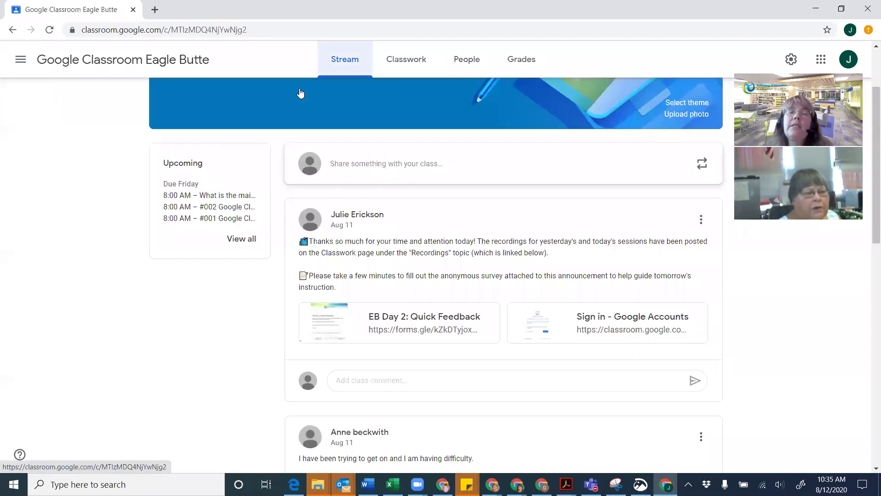
{"action": "scroll", "coordinate": [433, 256], "scroll_direction": "down", "scroll_amount": 1}
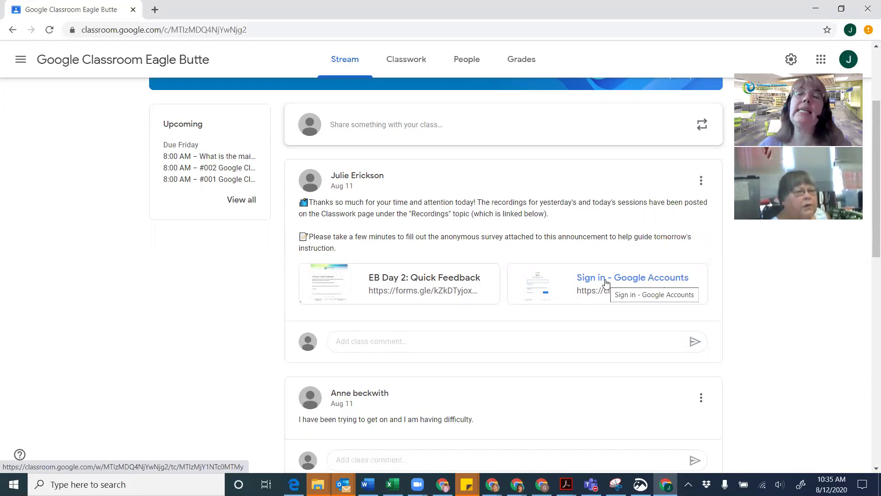
{"action": "left_click", "coordinate": [605, 282]}
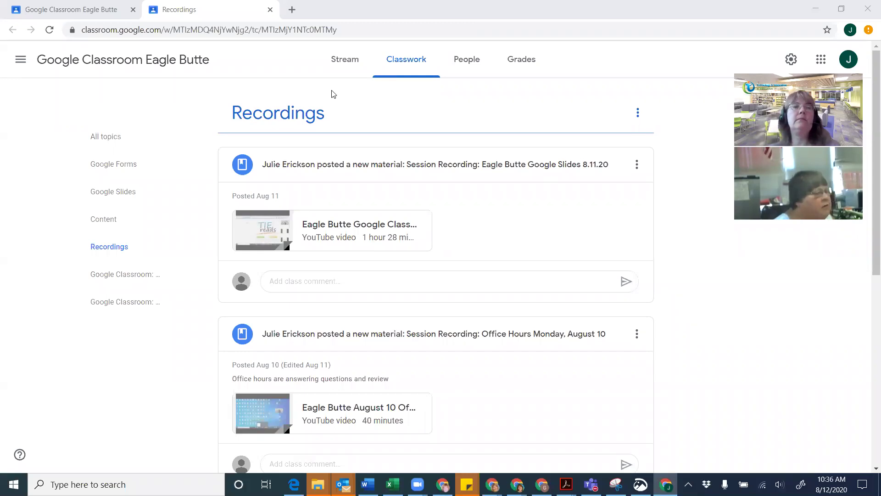
Go to Classwork, scroll down to Content and expand #026 Special Education
{"action": "left_click", "coordinate": [114, 72]}
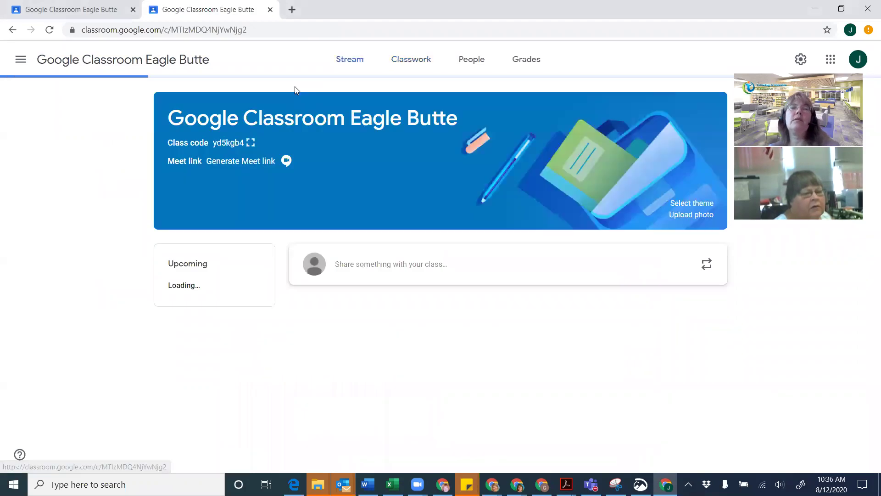
{"action": "left_click", "coordinate": [406, 60]}
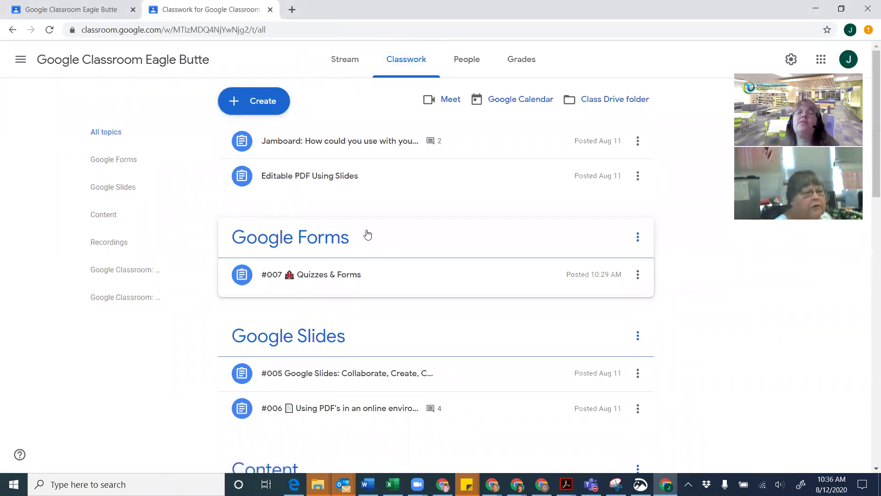
{"action": "scroll", "coordinate": [367, 234], "scroll_direction": "down", "scroll_amount": 2}
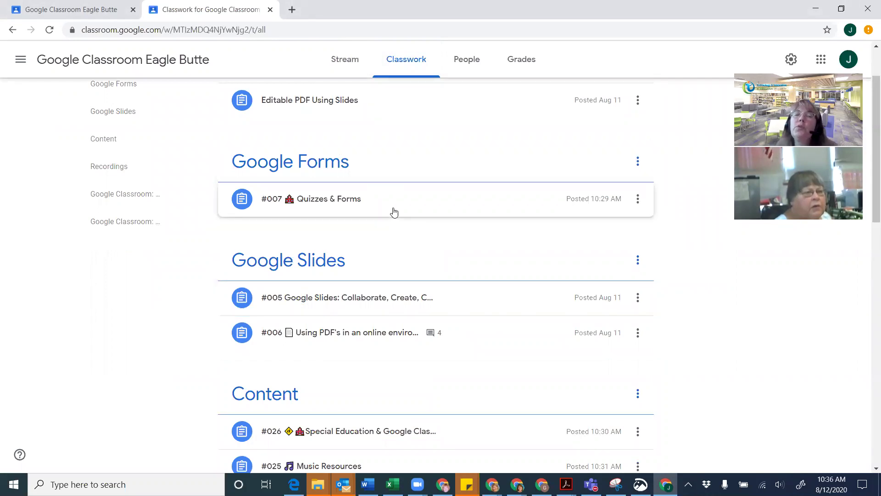
{"action": "scroll", "coordinate": [394, 212], "scroll_direction": "down", "scroll_amount": 2}
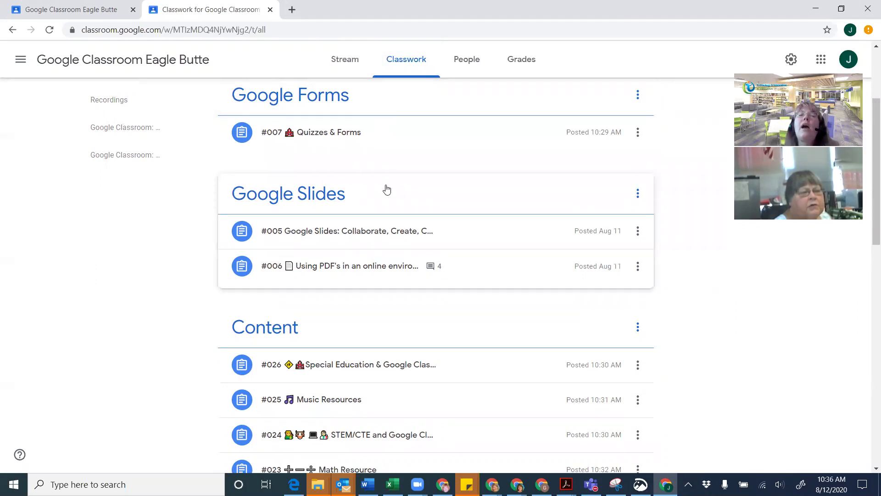
{"action": "scroll", "coordinate": [385, 195], "scroll_direction": "down", "scroll_amount": 2}
{"action": "scroll", "coordinate": [397, 225], "scroll_direction": "down", "scroll_amount": 2}
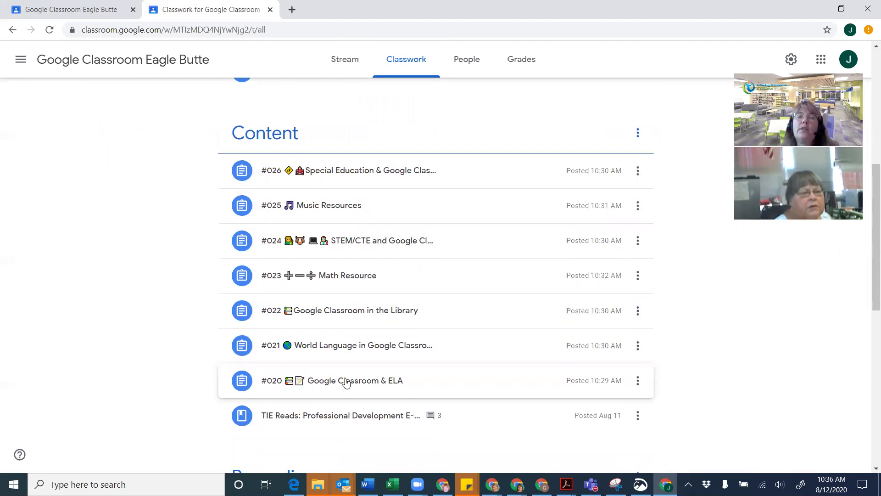
{"action": "scroll", "coordinate": [352, 360], "scroll_direction": "down", "scroll_amount": 1}
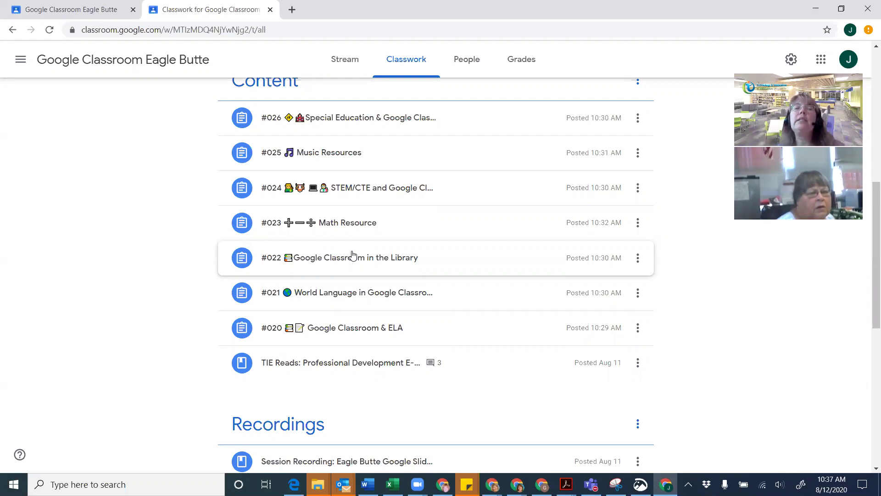
{"action": "left_click", "coordinate": [357, 128]}
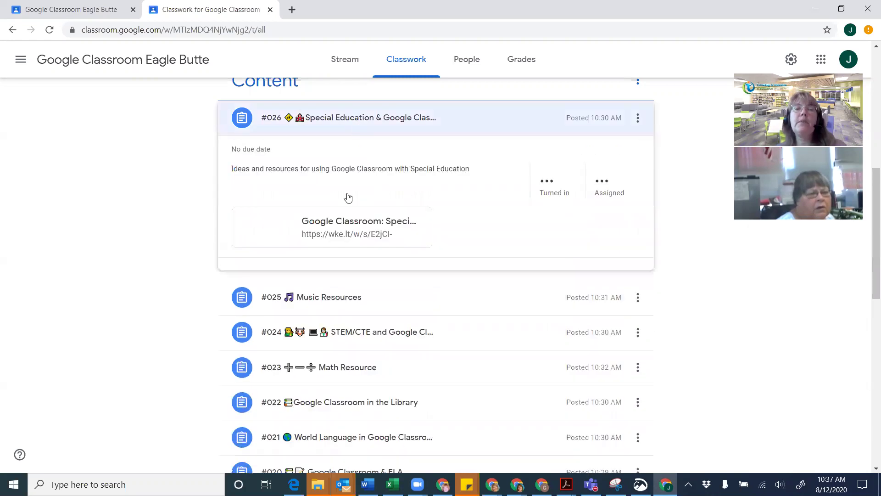
{"action": "left_click", "coordinate": [374, 230]}
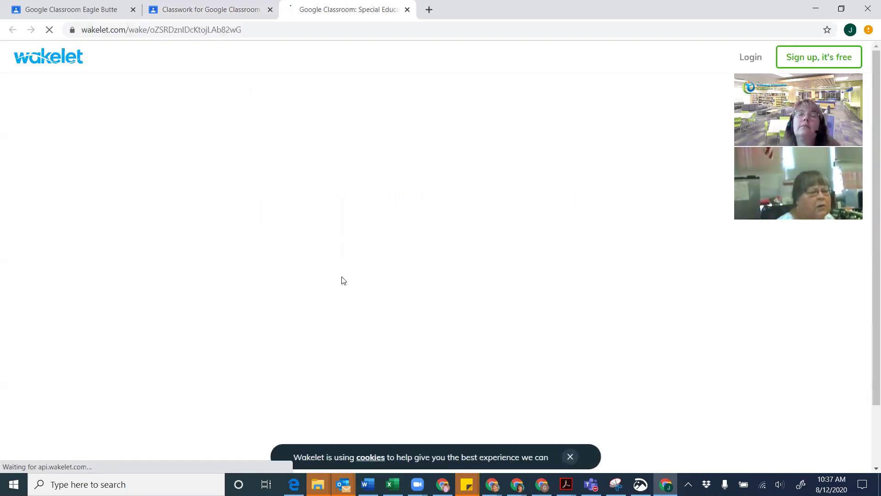
{"action": "scroll", "coordinate": [341, 276], "scroll_direction": "down", "scroll_amount": 3}
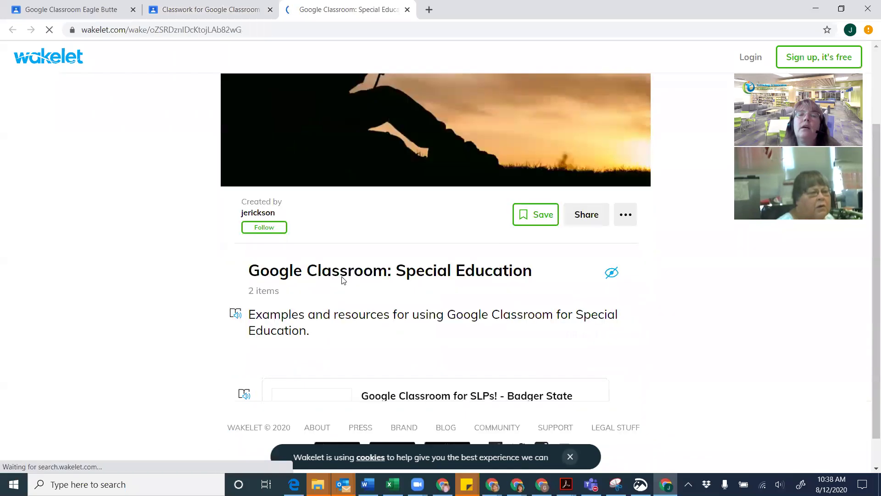
{"action": "scroll", "coordinate": [390, 202], "scroll_direction": "down", "scroll_amount": 2}
{"action": "scroll", "coordinate": [390, 202], "scroll_direction": "down", "scroll_amount": 2}
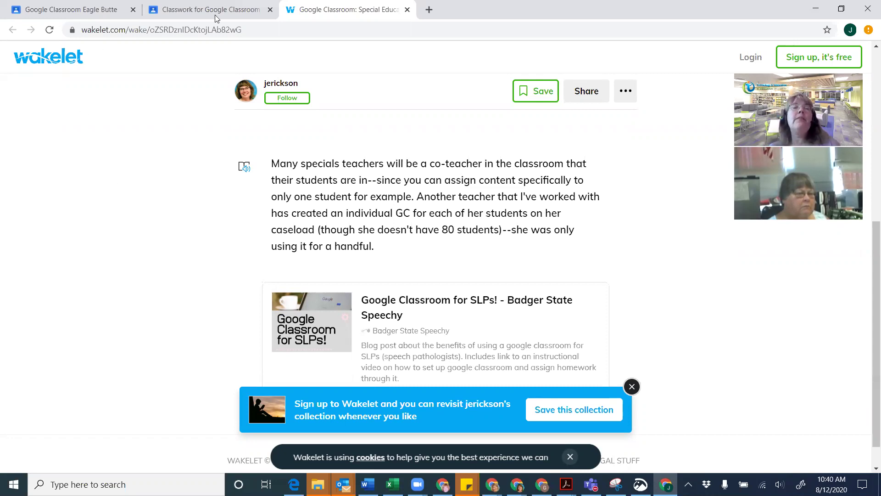
{"action": "left_click", "coordinate": [407, 10]}
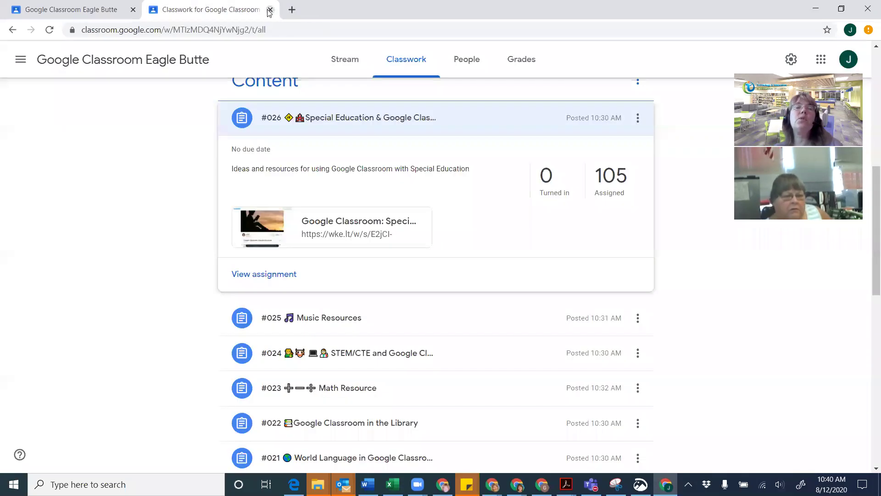
Collapse #026 Special Education and scroll up to the Google Forms topic's #007 Quizzes & Forms
{"action": "left_click", "coordinate": [316, 110]}
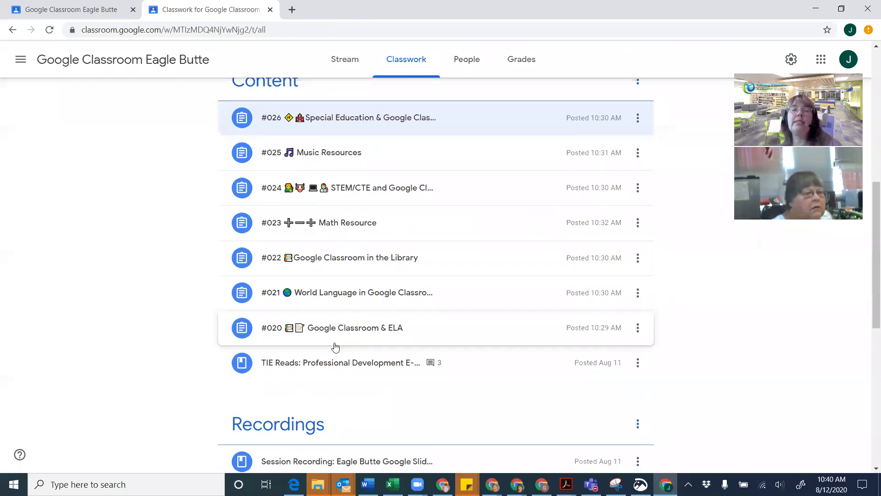
{"action": "scroll", "coordinate": [370, 232], "scroll_direction": "up", "scroll_amount": 1}
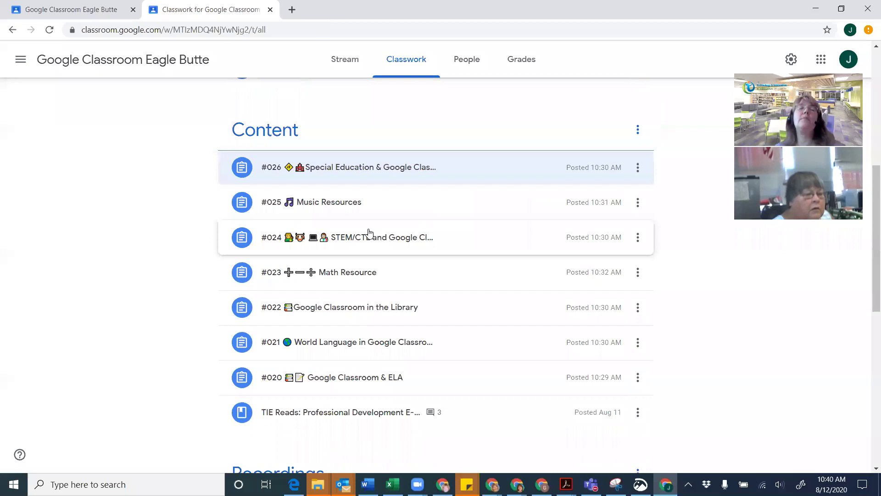
{"action": "scroll", "coordinate": [368, 232], "scroll_direction": "up", "scroll_amount": 2}
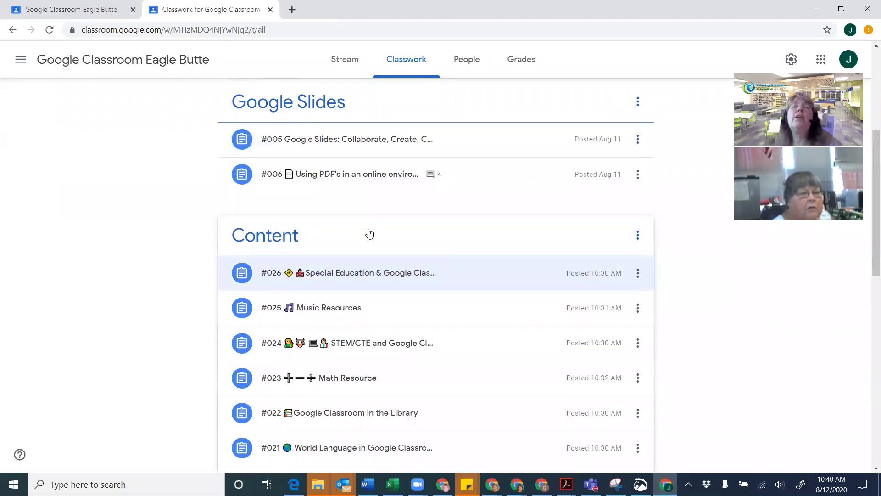
{"action": "scroll", "coordinate": [370, 234], "scroll_direction": "up", "scroll_amount": 1}
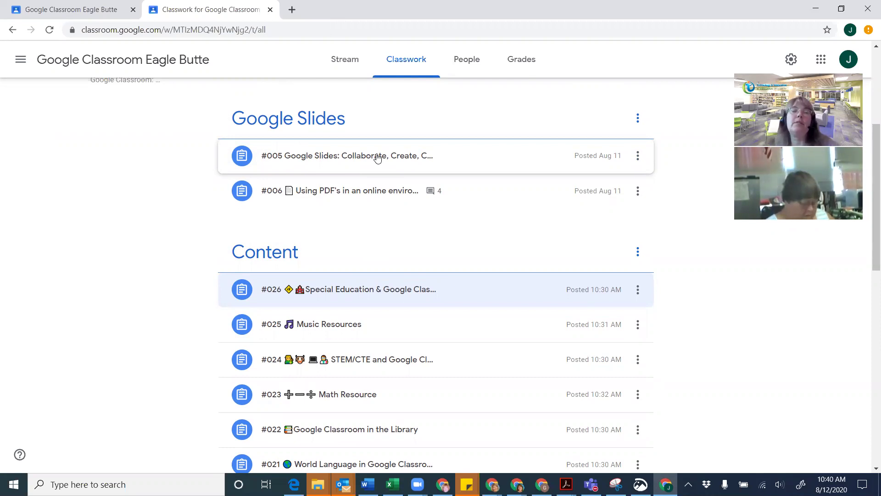
{"action": "scroll", "coordinate": [376, 156], "scroll_direction": "up", "scroll_amount": 4}
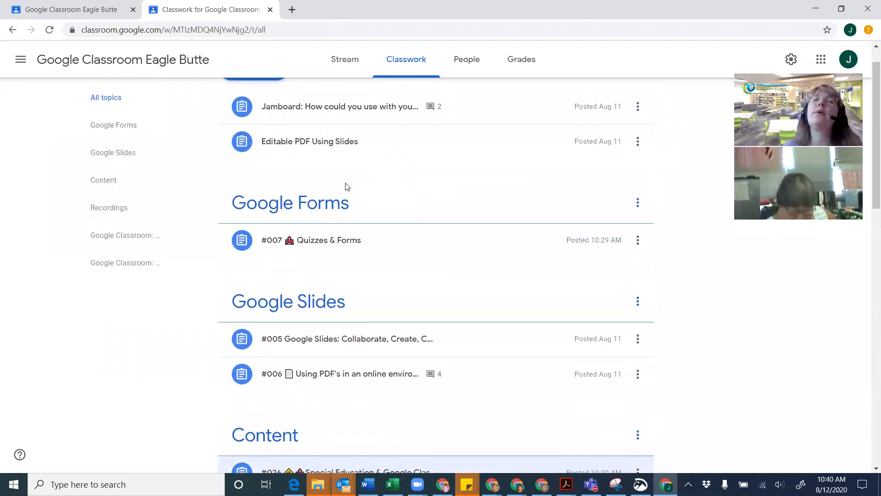
{"action": "scroll", "coordinate": [397, 210], "scroll_direction": "down", "scroll_amount": 2}
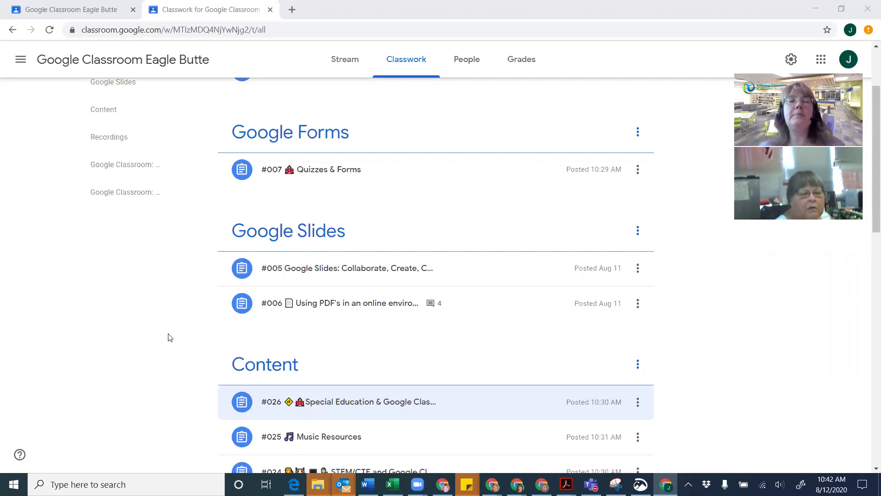
{"action": "scroll", "coordinate": [169, 337], "scroll_direction": "up", "scroll_amount": 1}
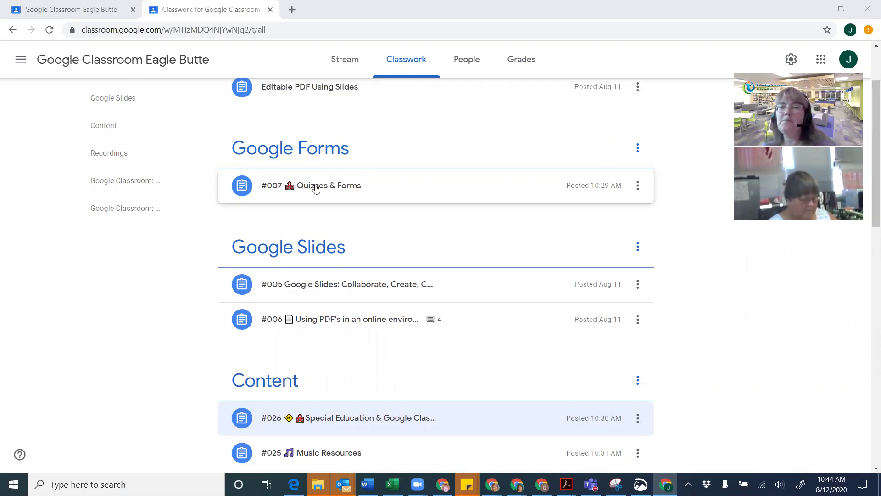
Expand #007 Quizzes & Forms and copy its link from the options menu
{"action": "left_click", "coordinate": [316, 189]}
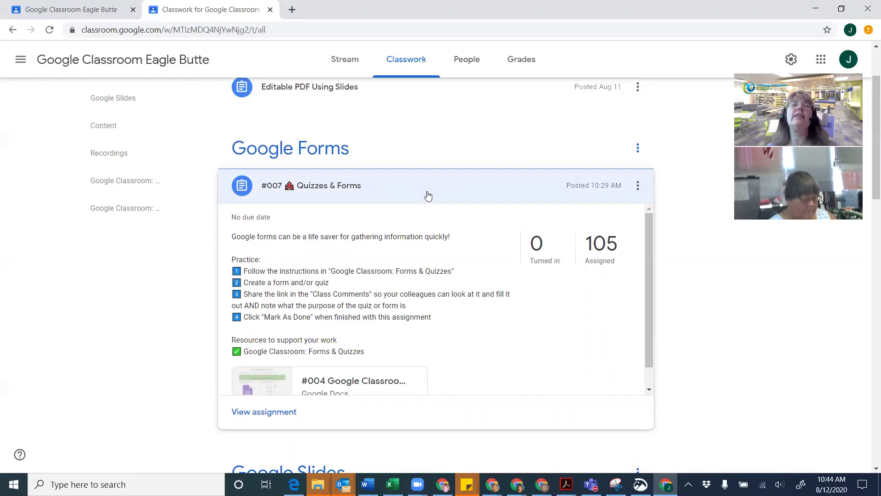
{"action": "scroll", "coordinate": [428, 196], "scroll_direction": "down", "scroll_amount": 1}
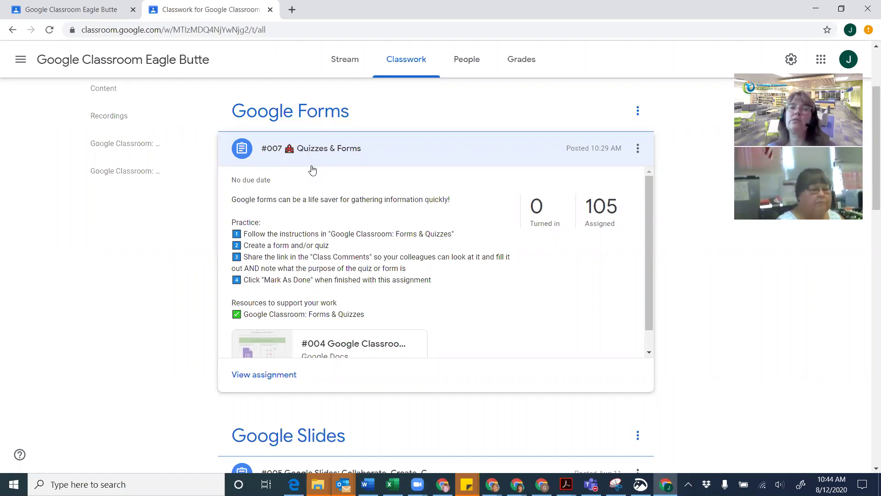
{"action": "left_click", "coordinate": [637, 149]}
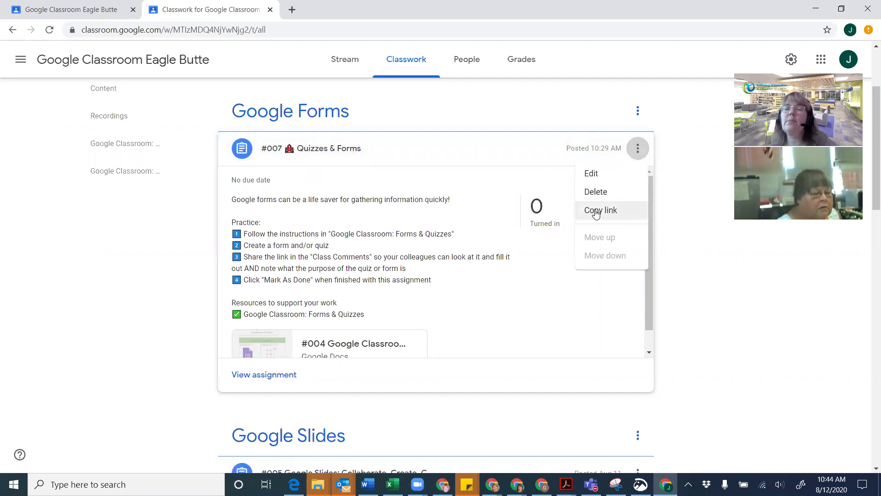
{"action": "left_click", "coordinate": [596, 212]}
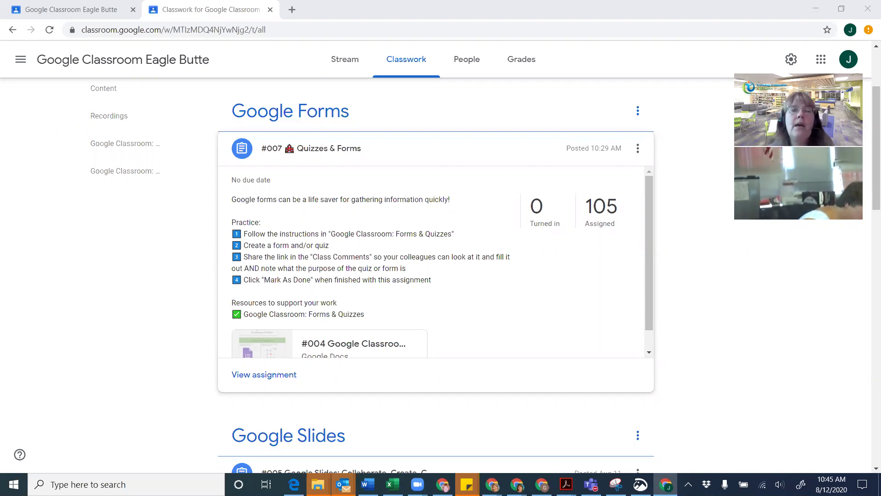
{"action": "scroll", "coordinate": [351, 324], "scroll_direction": "down", "scroll_amount": 1}
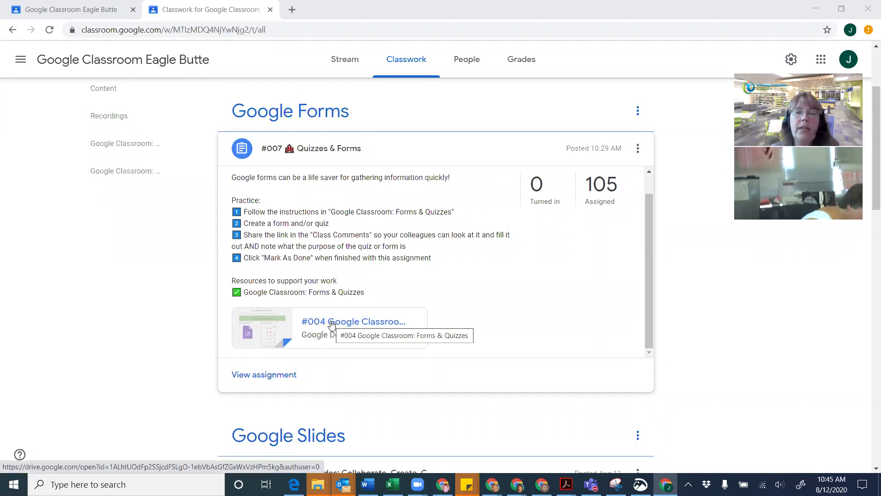
Open the attached #004 Forms & Quizzes doc in a new tab, scroll it, then return to Classwork
{"action": "left_click", "coordinate": [332, 323]}
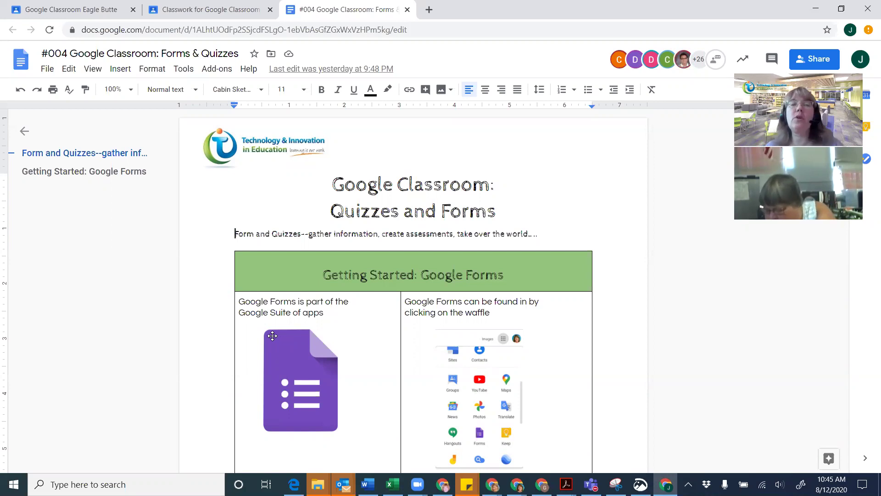
{"action": "scroll", "coordinate": [307, 318], "scroll_direction": "down", "scroll_amount": 1}
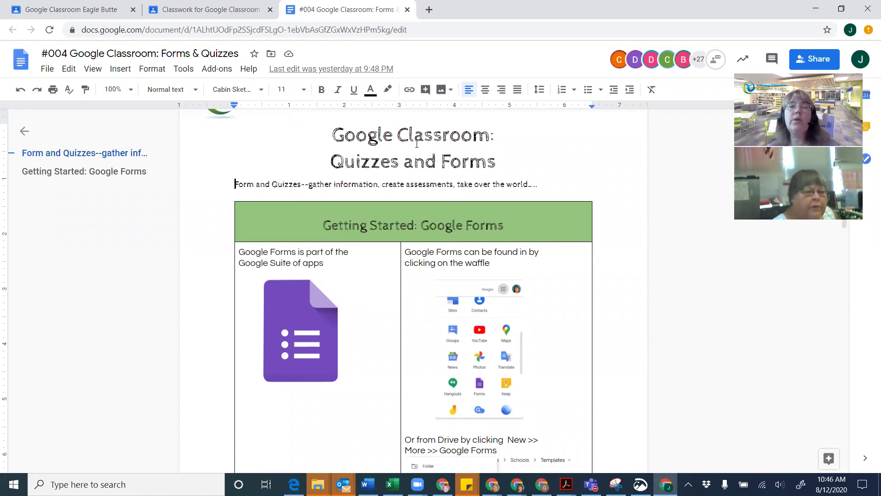
{"action": "left_click", "coordinate": [198, 10]}
Expand #024 STEM/CTE, scroll through its resources, then collapse it again
{"action": "scroll", "coordinate": [211, 177], "scroll_direction": "down", "scroll_amount": 4}
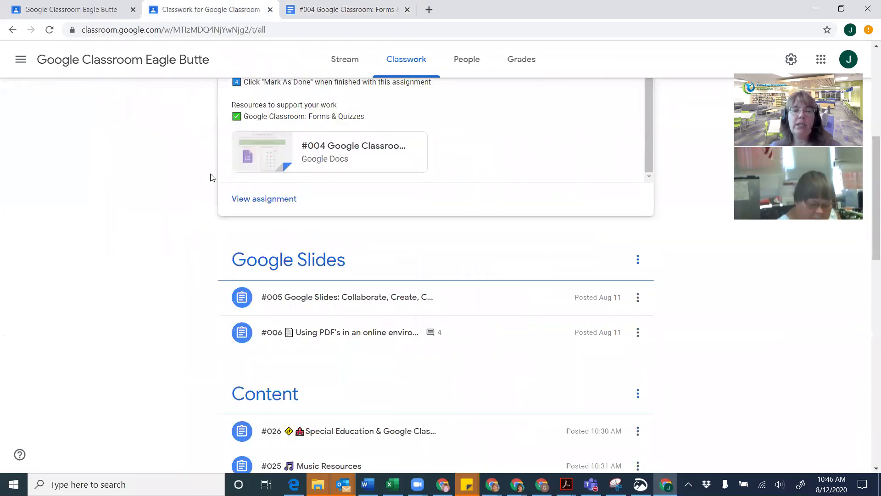
{"action": "scroll", "coordinate": [211, 177], "scroll_direction": "down", "scroll_amount": 6}
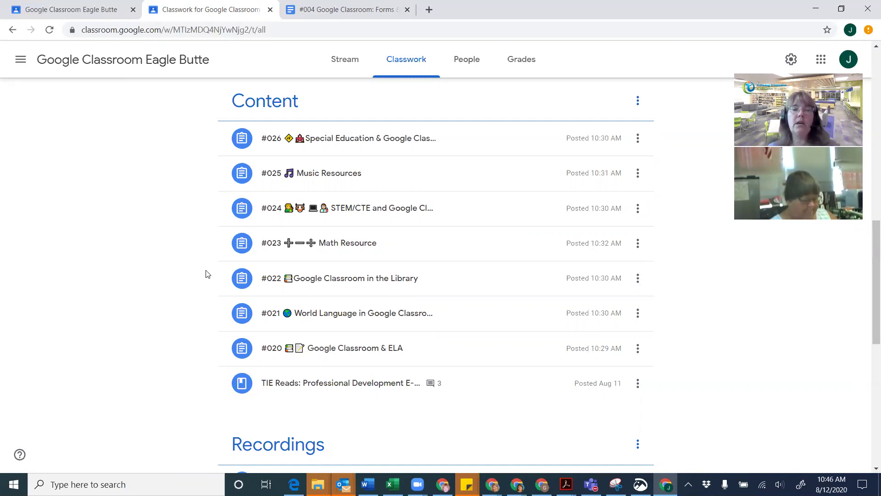
{"action": "left_click", "coordinate": [359, 207]}
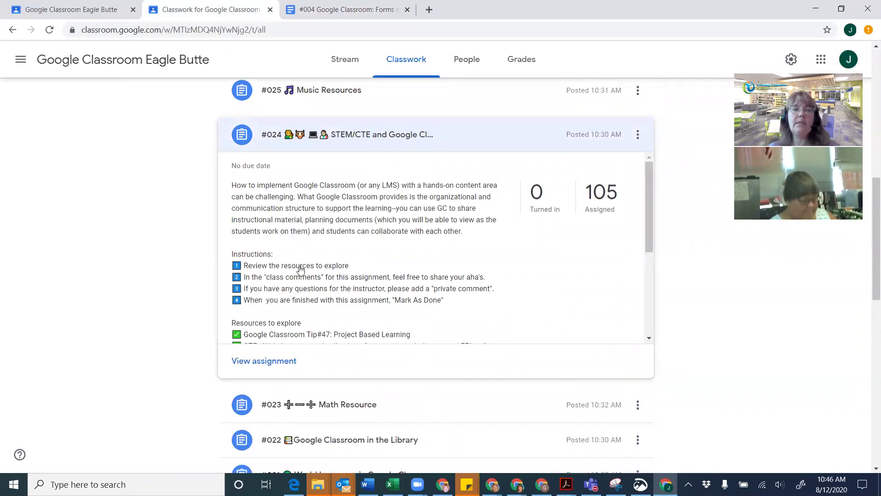
{"action": "scroll", "coordinate": [301, 270], "scroll_direction": "down", "scroll_amount": 4}
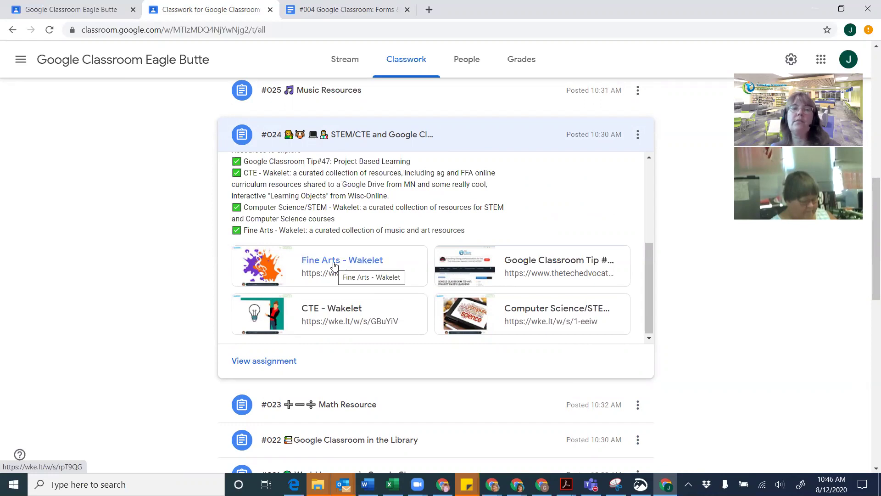
{"action": "scroll", "coordinate": [334, 266], "scroll_direction": "up", "scroll_amount": 3}
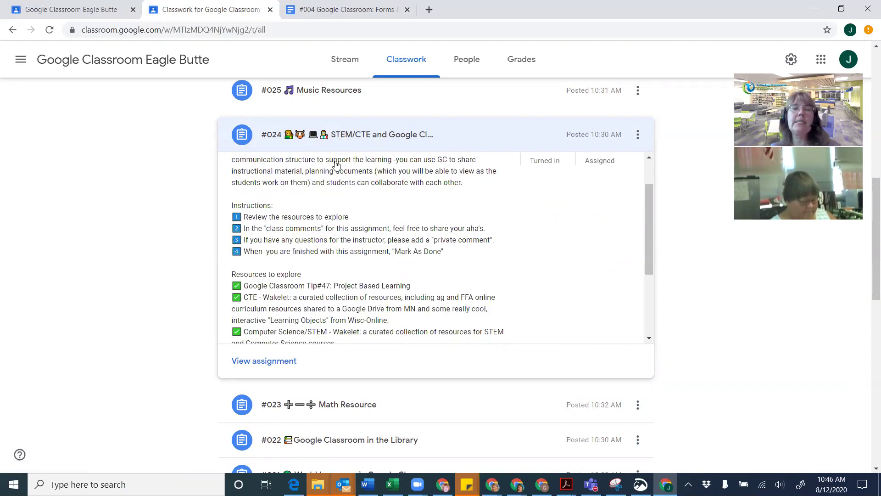
{"action": "scroll", "coordinate": [336, 166], "scroll_direction": "up", "scroll_amount": 1}
{"action": "scroll", "coordinate": [336, 166], "scroll_direction": "up", "scroll_amount": 2}
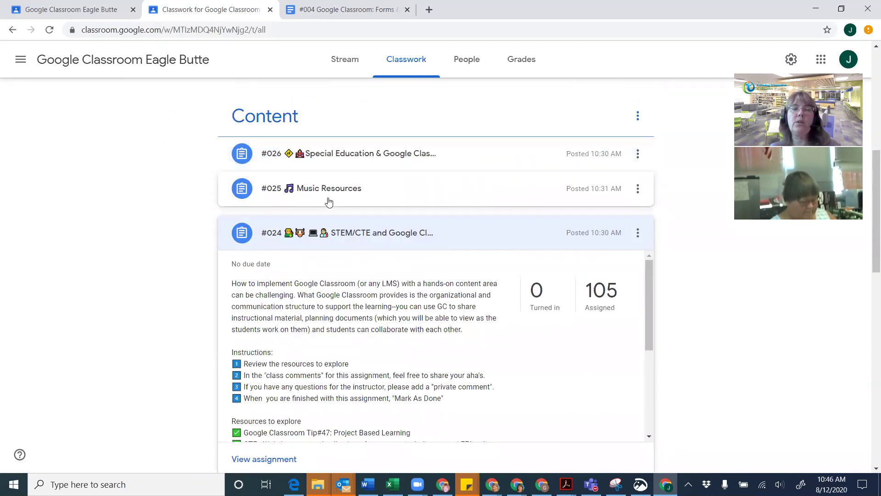
{"action": "left_click", "coordinate": [185, 214]}
{"action": "left_click", "coordinate": [450, 232]}
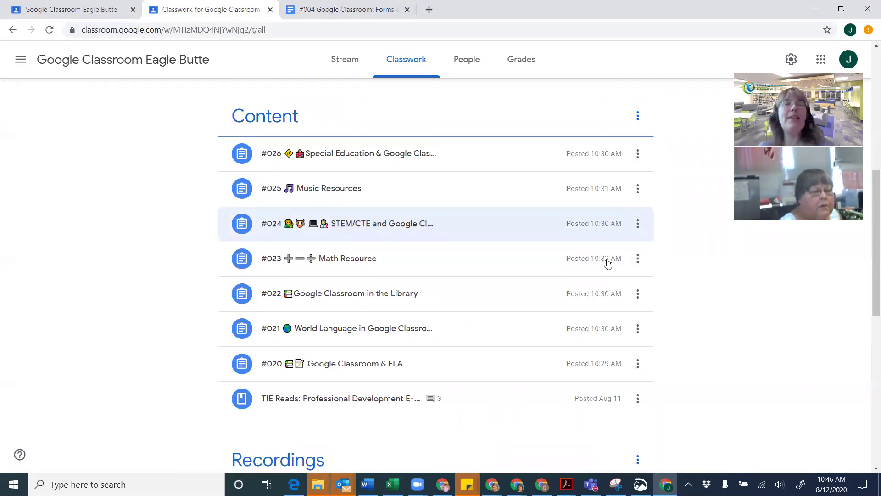
{"action": "left_click", "coordinate": [330, 10]}
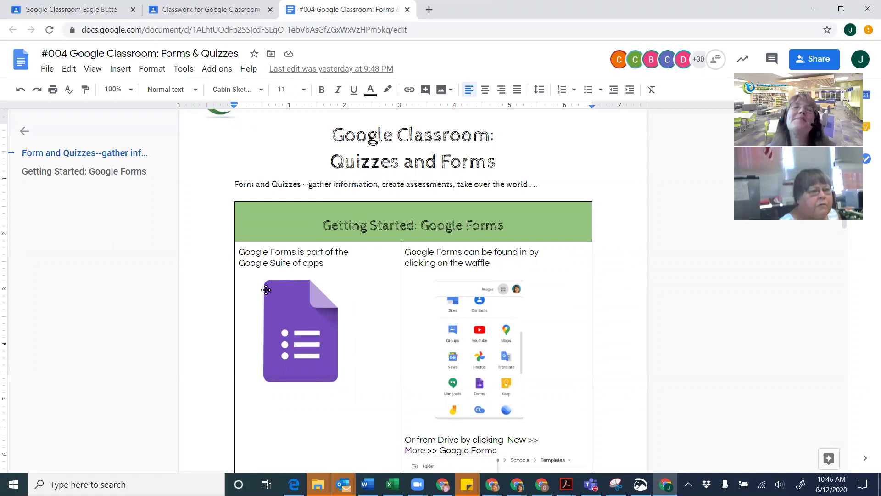
Scroll the #004 doc to its Getting Started: Google Forms table
{"action": "scroll", "coordinate": [339, 260], "scroll_direction": "down", "scroll_amount": 3}
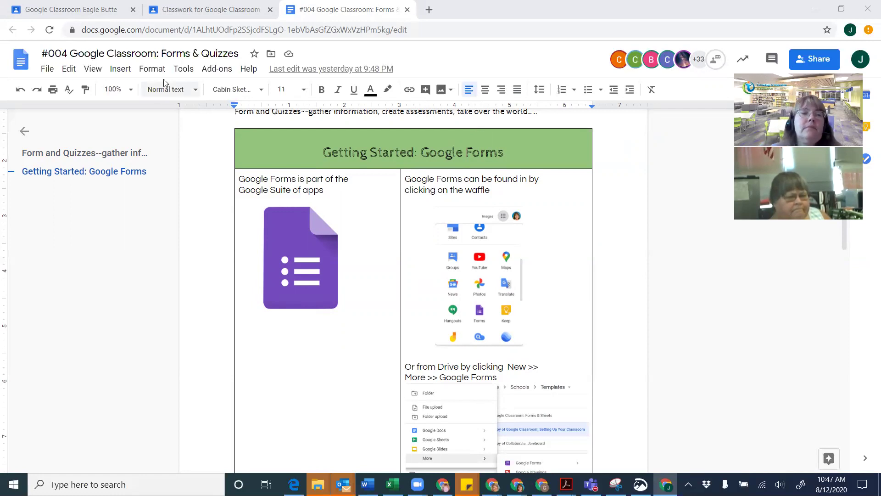
{"action": "left_click", "coordinate": [205, 13]}
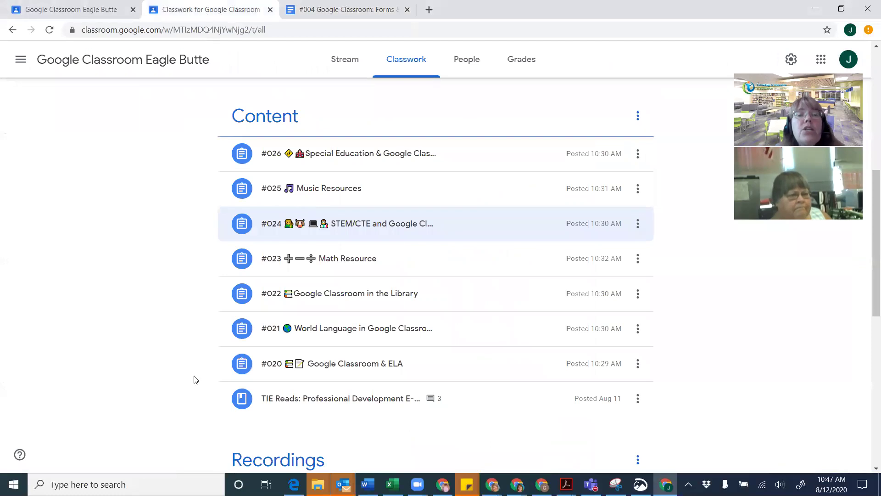
Copy the link to the Music Resources post from its options menu
{"action": "scroll", "coordinate": [194, 380], "scroll_direction": "up", "scroll_amount": 3}
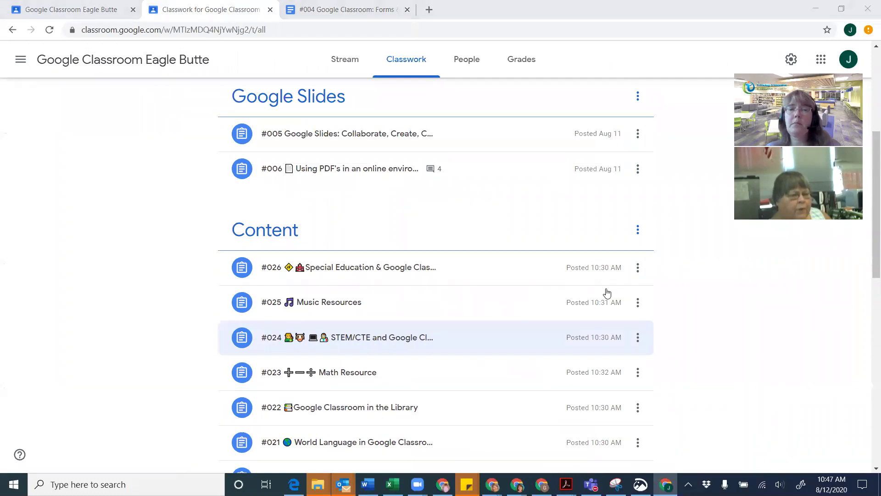
{"action": "right_click", "coordinate": [642, 306]}
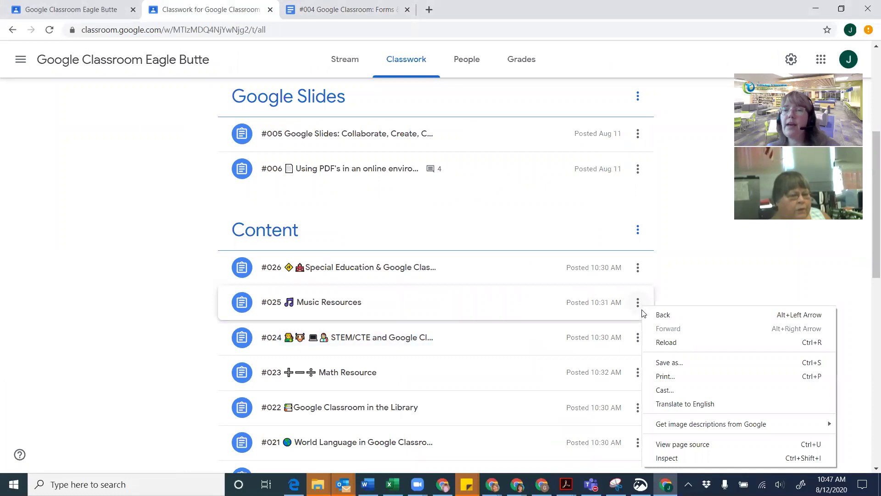
{"action": "left_click", "coordinate": [636, 305]}
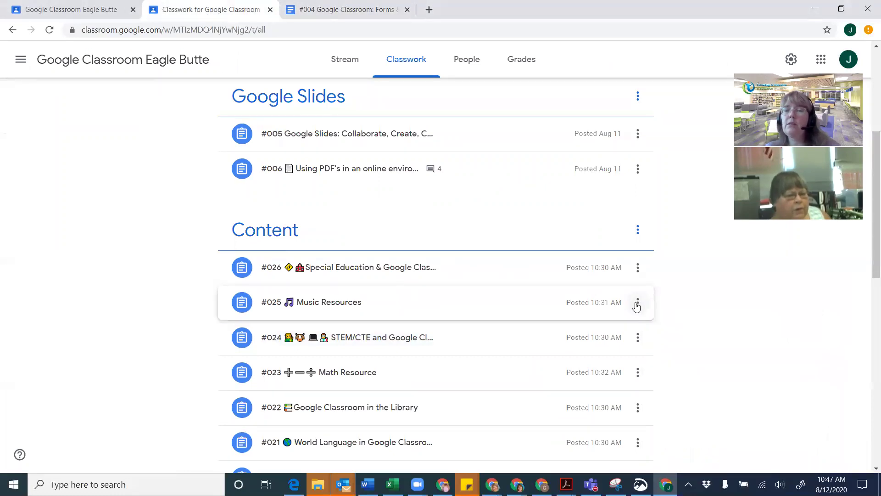
{"action": "left_click", "coordinate": [637, 307]}
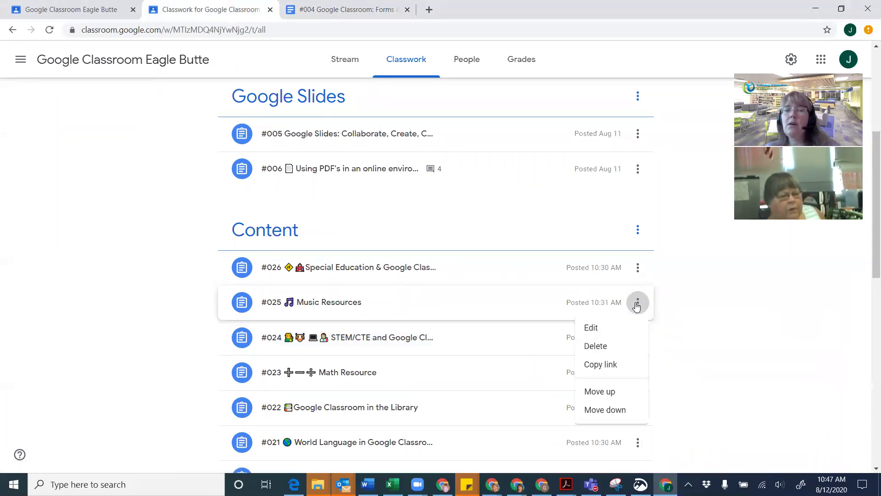
{"action": "left_click", "coordinate": [592, 364]}
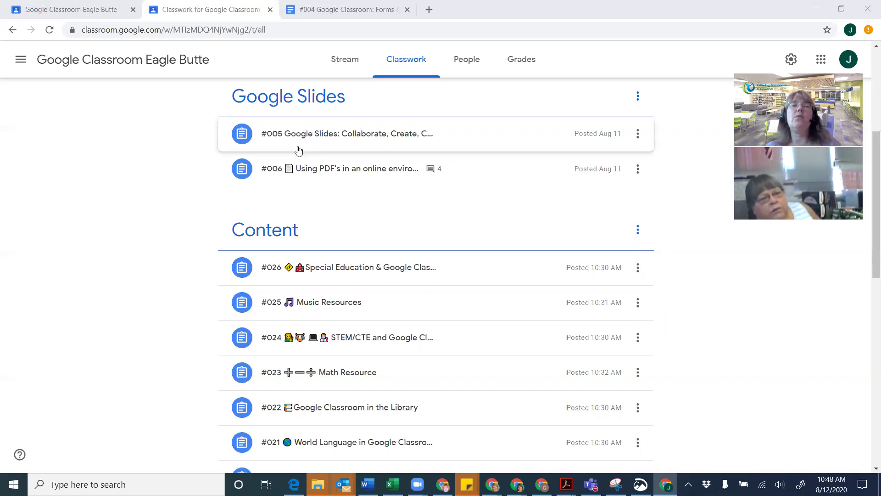
Expand #007 Quizzes & Forms, read its one class comment, and close the comments dialog
{"action": "scroll", "coordinate": [340, 183], "scroll_direction": "up", "scroll_amount": 1}
{"action": "scroll", "coordinate": [340, 184], "scroll_direction": "up", "scroll_amount": 3}
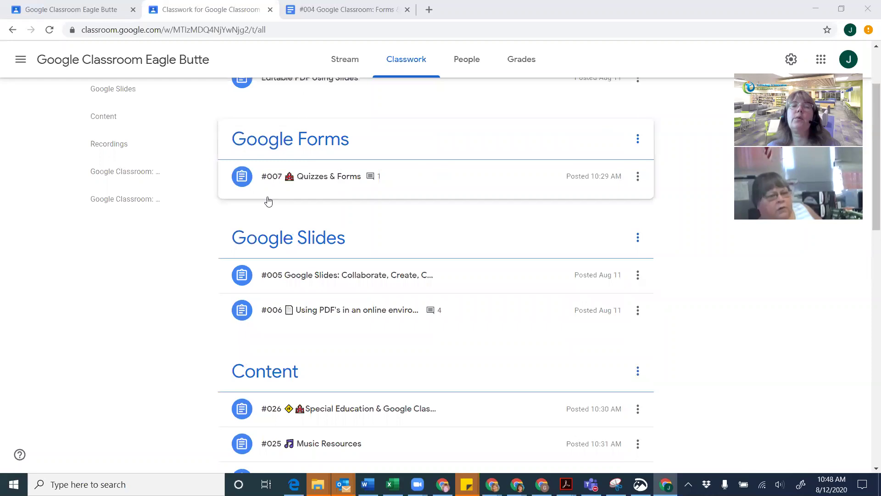
{"action": "left_click", "coordinate": [325, 182]}
{"action": "scroll", "coordinate": [350, 238], "scroll_direction": "down", "scroll_amount": 1}
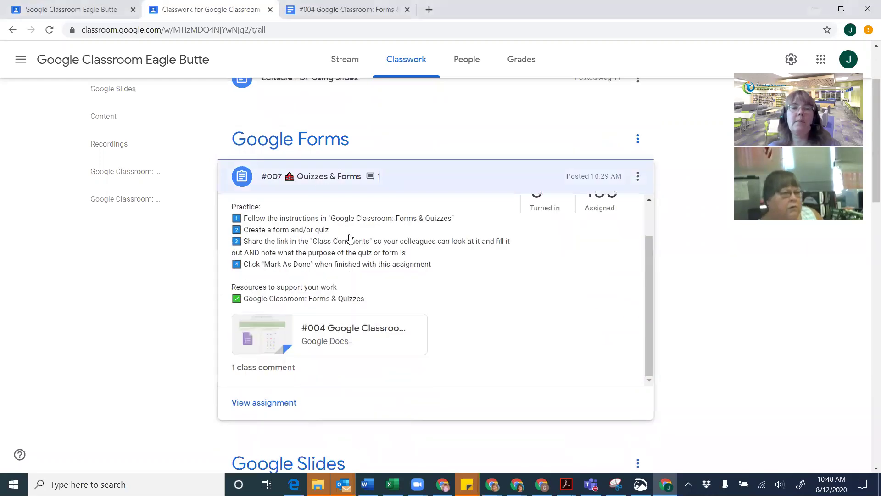
{"action": "left_click", "coordinate": [264, 367]}
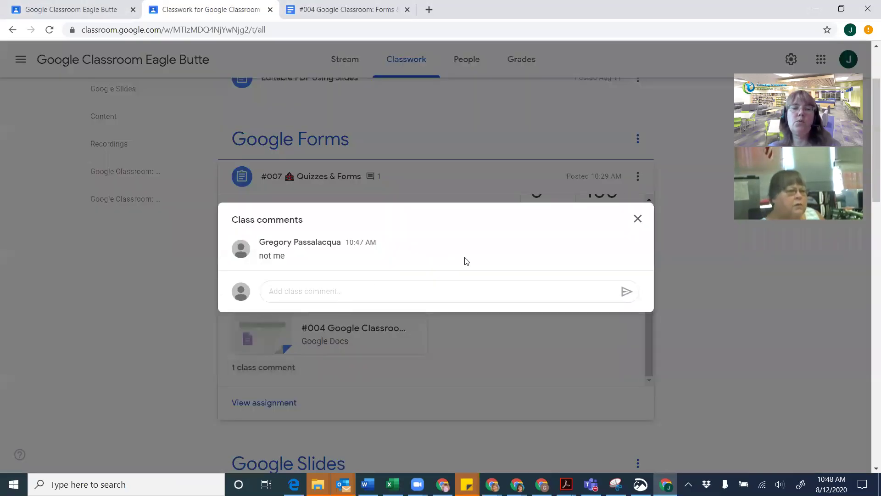
{"action": "left_click", "coordinate": [637, 219]}
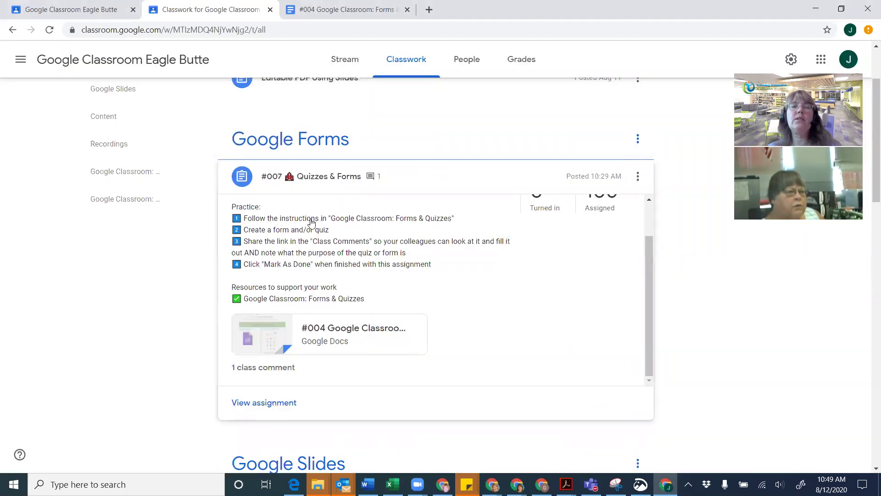
Review the Getting Started: Google Forms table in the #004 document, then open a blank tab
{"action": "left_click", "coordinate": [340, 12]}
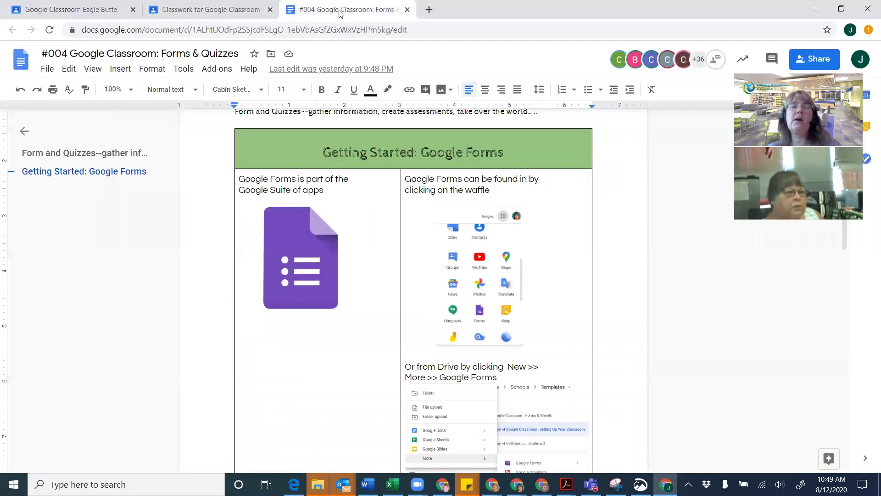
{"action": "scroll", "coordinate": [384, 372], "scroll_direction": "down", "scroll_amount": 1}
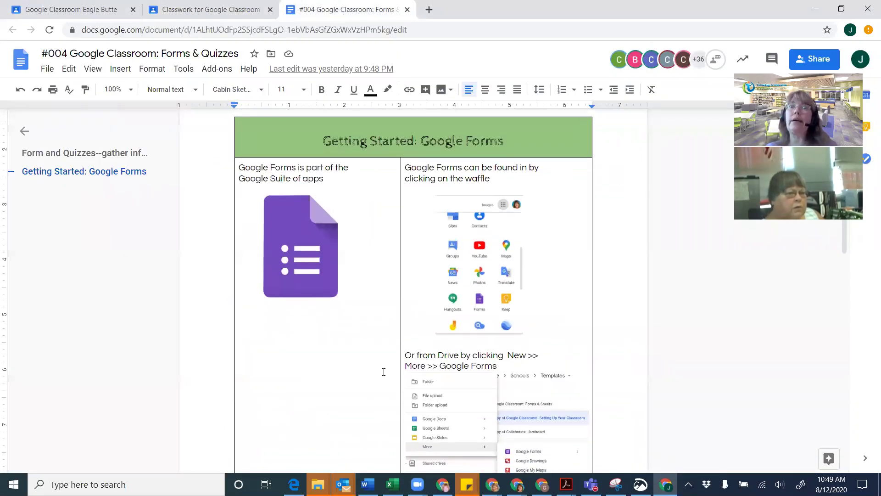
{"action": "scroll", "coordinate": [384, 372], "scroll_direction": "up", "scroll_amount": 1}
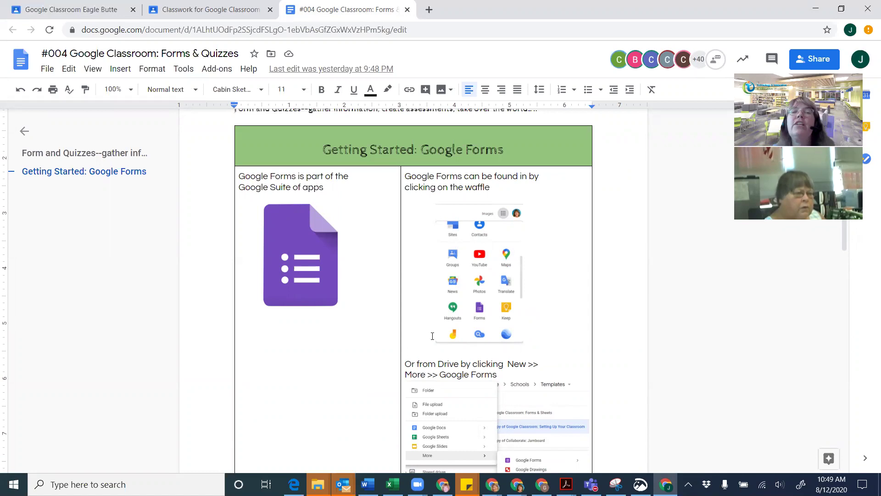
{"action": "scroll", "coordinate": [431, 336], "scroll_direction": "down", "scroll_amount": 2}
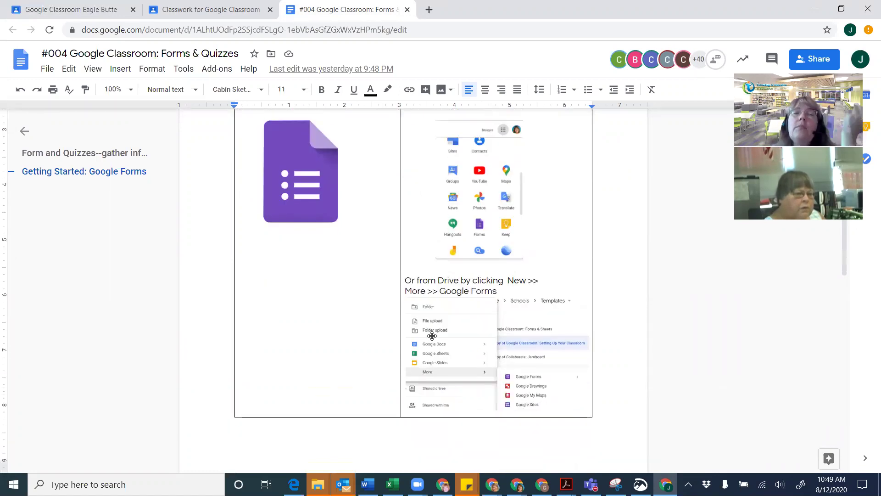
{"action": "scroll", "coordinate": [432, 336], "scroll_direction": "up", "scroll_amount": 1}
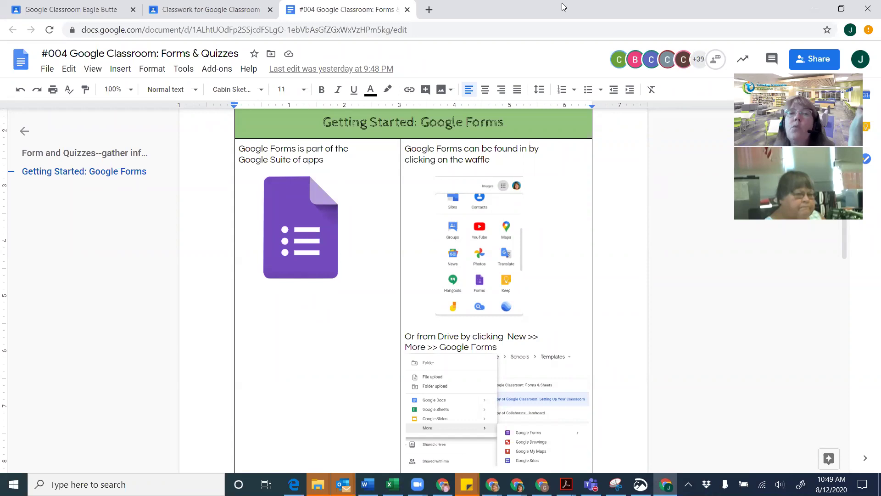
{"action": "left_click", "coordinate": [429, 10]}
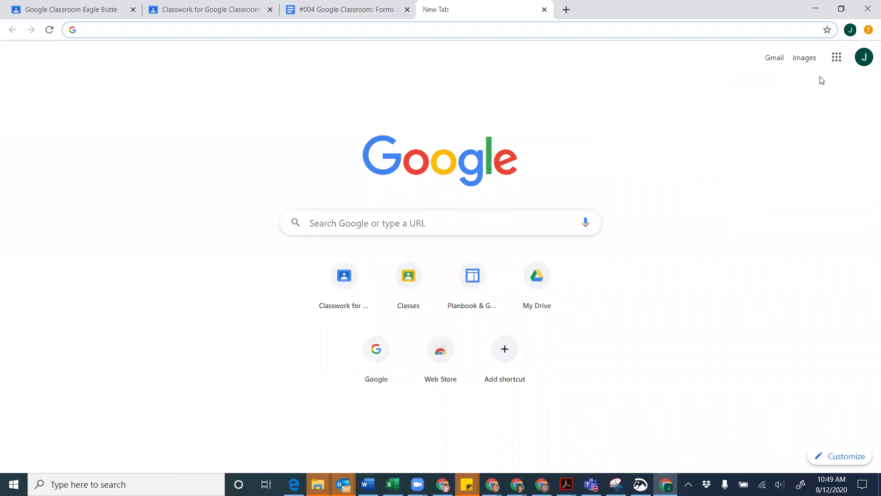
Go to Google Drive's My Drive from the Google apps grid
{"action": "left_click", "coordinate": [839, 59]}
{"action": "left_click", "coordinate": [842, 60]}
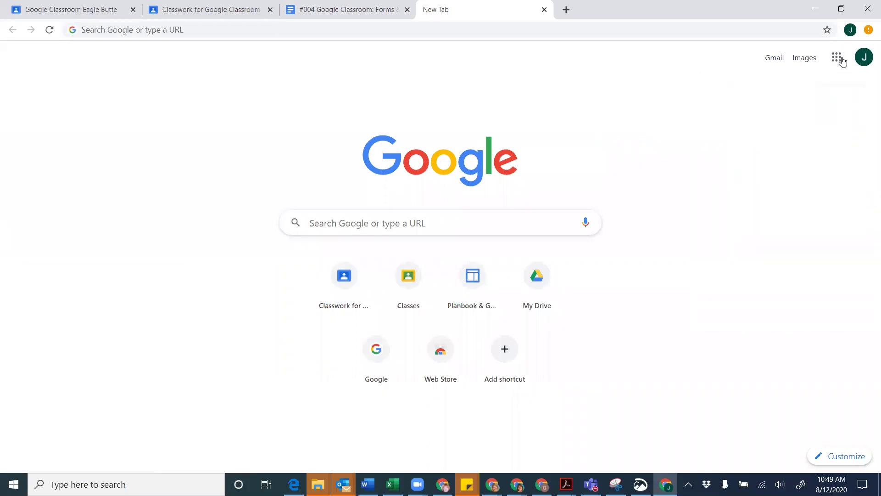
{"action": "left_click", "coordinate": [842, 60]}
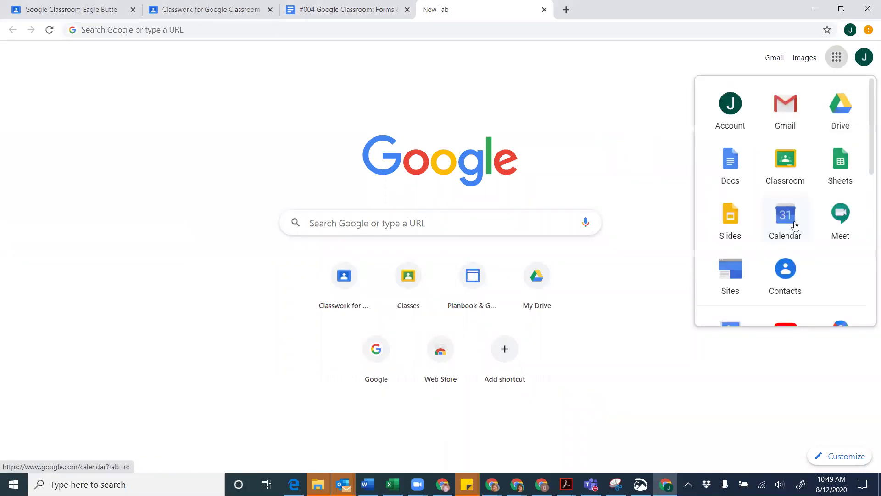
{"action": "scroll", "coordinate": [792, 222], "scroll_direction": "down", "scroll_amount": 5}
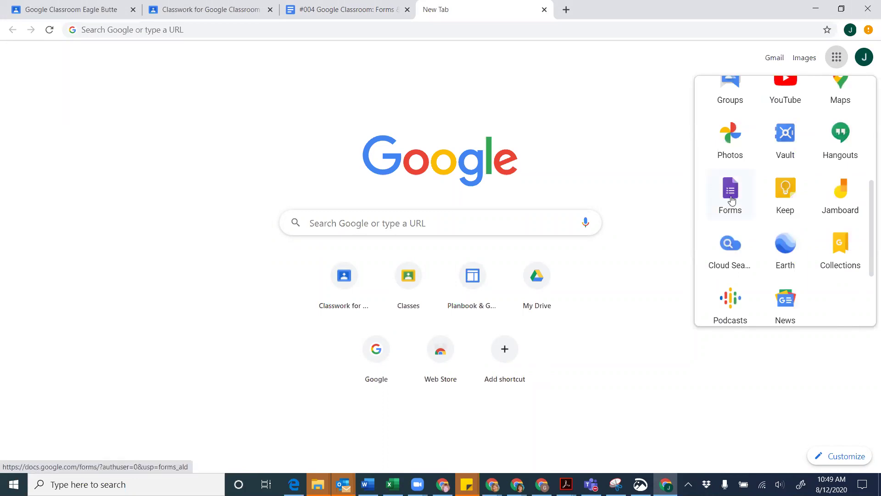
{"action": "scroll", "coordinate": [754, 139], "scroll_direction": "up", "scroll_amount": 5}
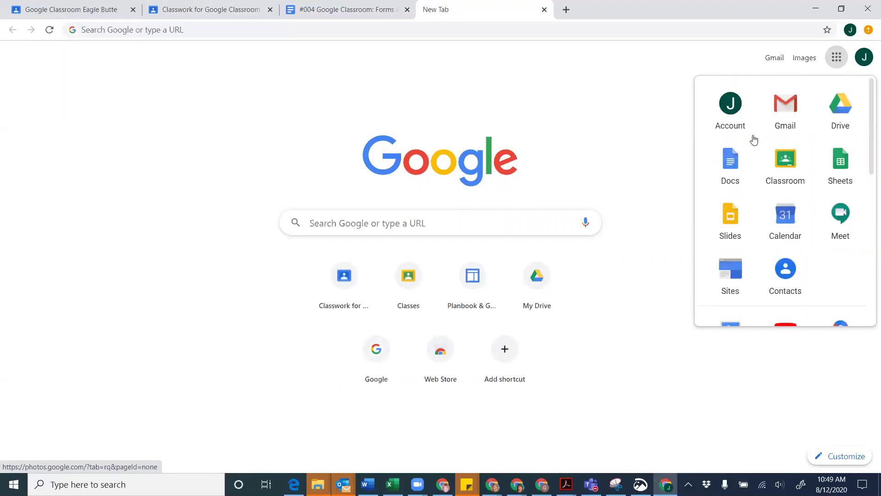
{"action": "left_click", "coordinate": [842, 109]}
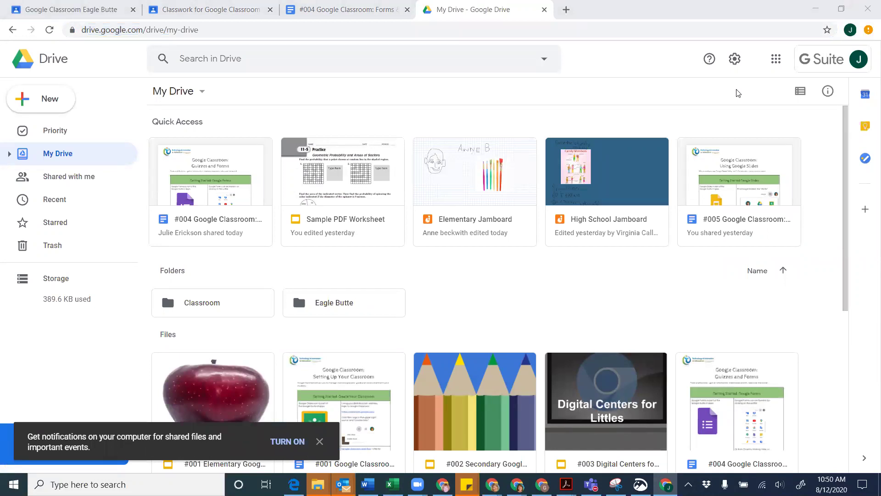
Create a blank Untitled form via New > More > Google Forms, then return to My Drive
{"action": "left_click", "coordinate": [47, 99]}
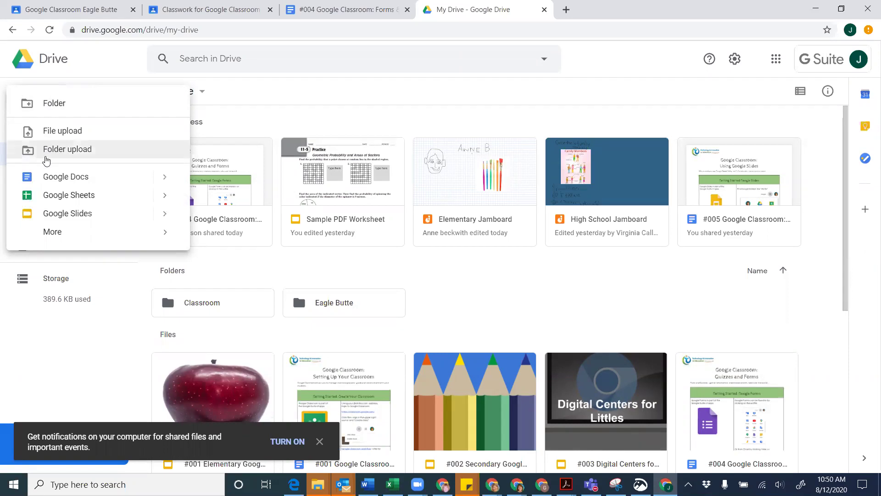
{"action": "mouse_move", "coordinate": [142, 239]}
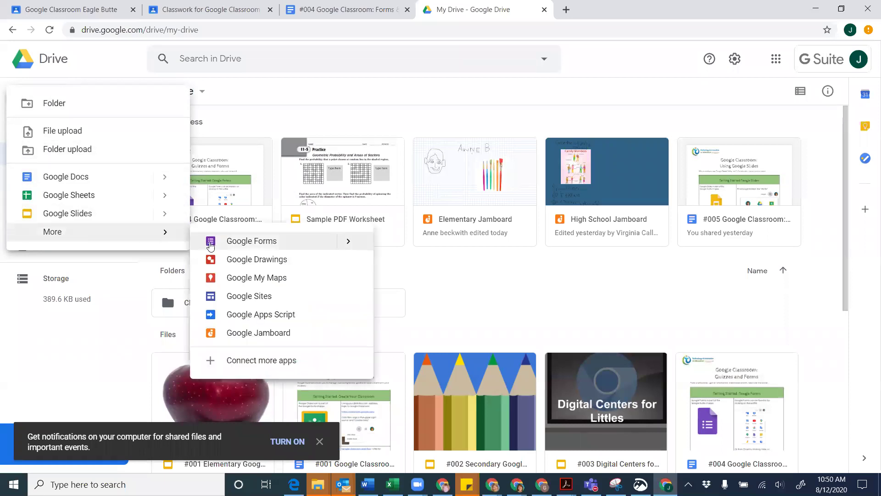
{"action": "left_click", "coordinate": [229, 246]}
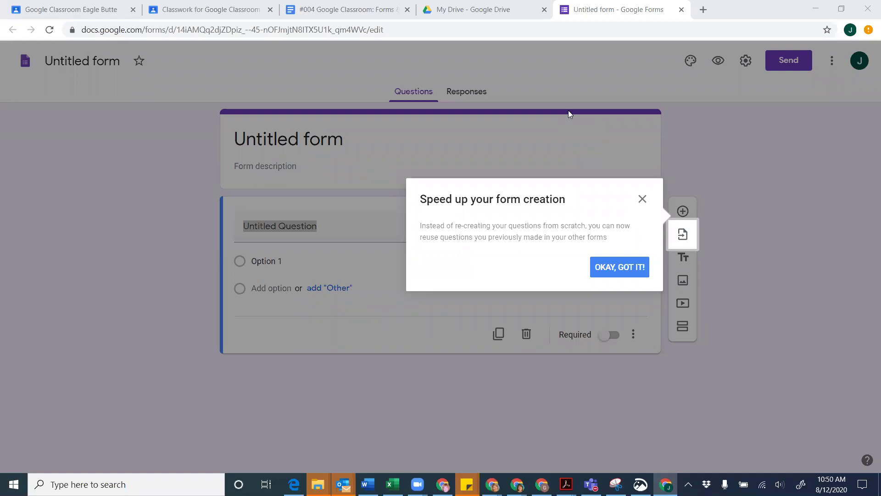
{"action": "left_click", "coordinate": [641, 199]}
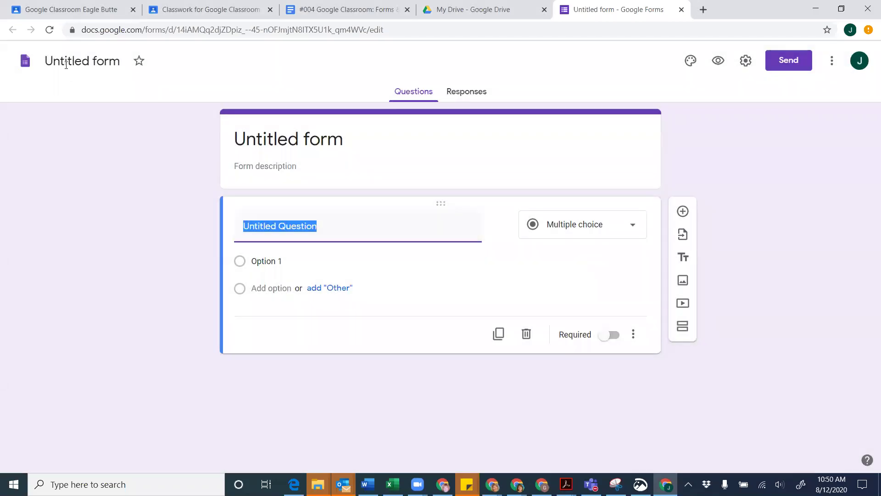
{"action": "left_click", "coordinate": [466, 14]}
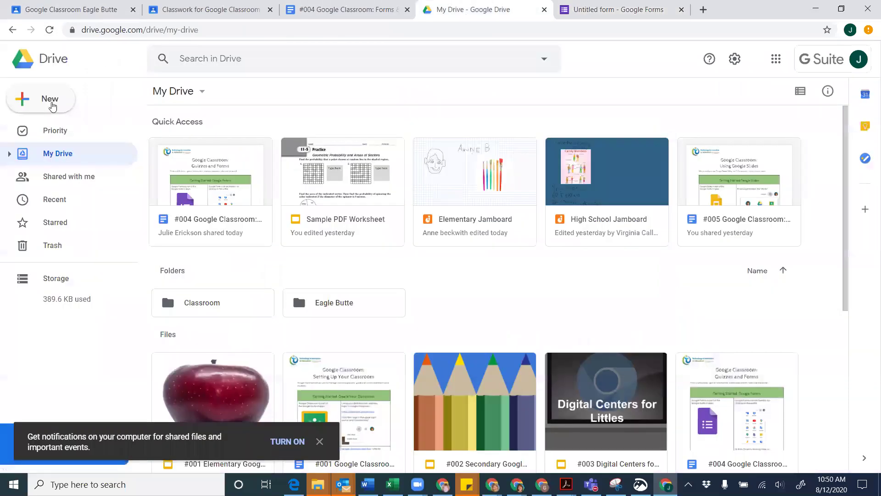
Open the Forms template gallery via New > More > Google Forms > From a template
{"action": "left_click", "coordinate": [48, 98]}
{"action": "mouse_move", "coordinate": [67, 237]}
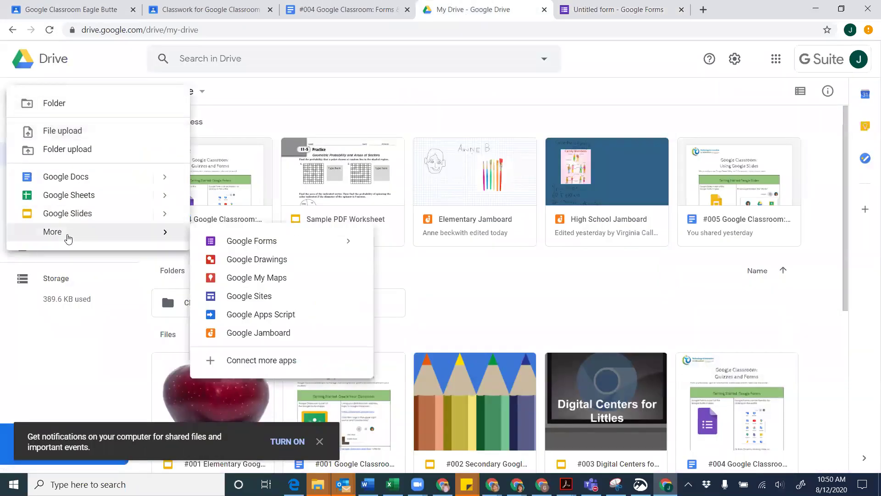
{"action": "mouse_move", "coordinate": [348, 241]}
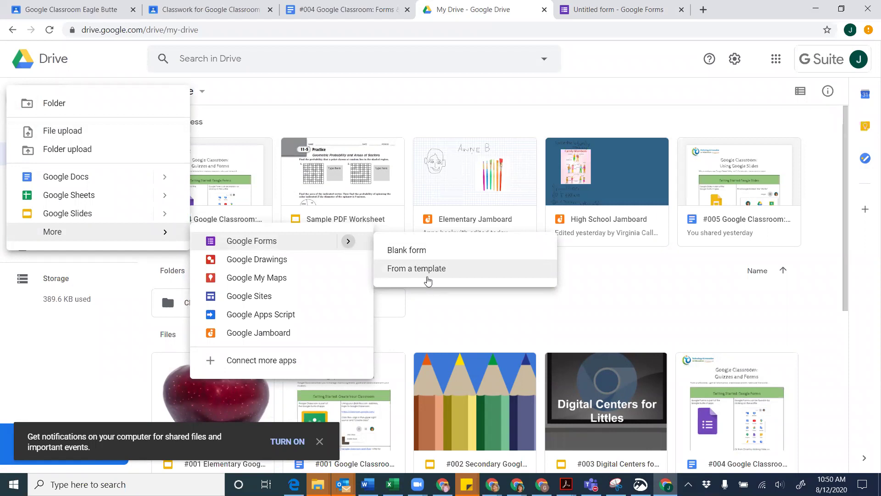
{"action": "left_click", "coordinate": [427, 279]}
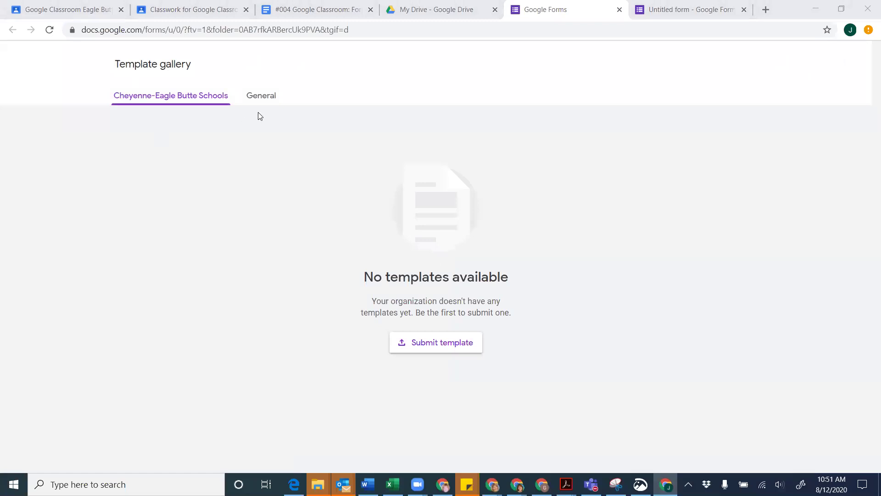
Start a new form from the Exit Ticket template in the gallery
{"action": "left_click", "coordinate": [261, 98]}
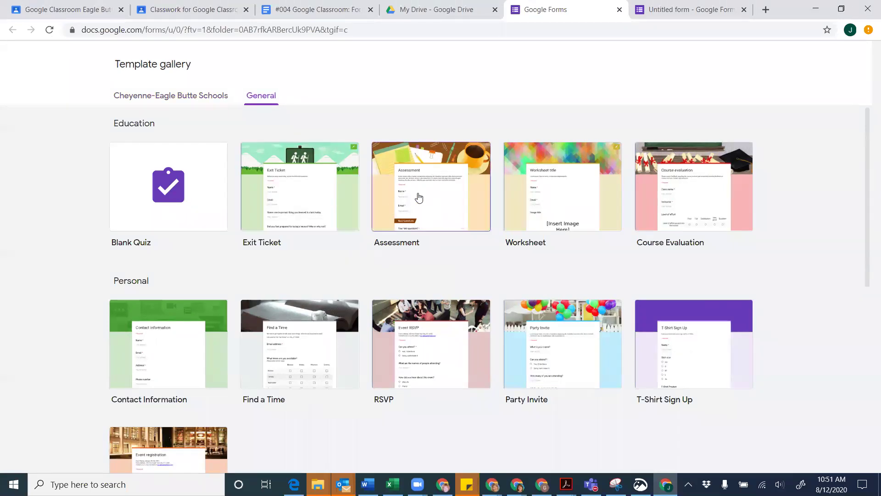
{"action": "scroll", "coordinate": [418, 197], "scroll_direction": "down", "scroll_amount": 3}
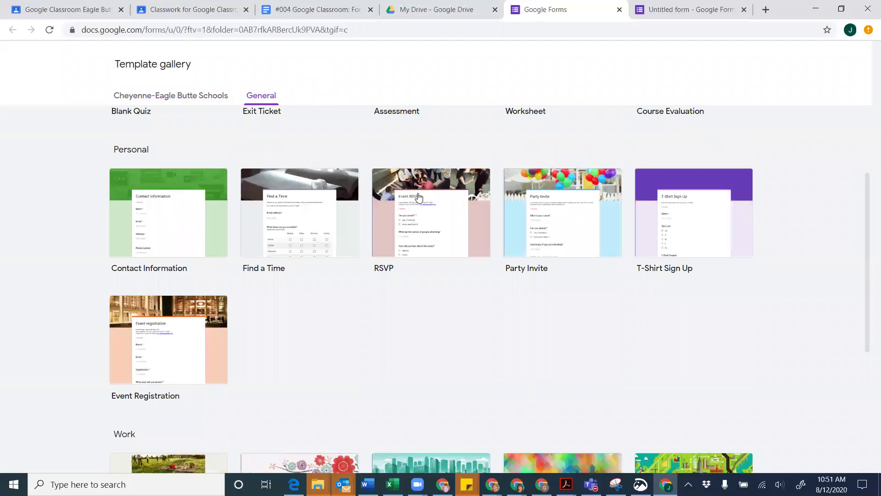
{"action": "scroll", "coordinate": [419, 196], "scroll_direction": "up", "scroll_amount": 3}
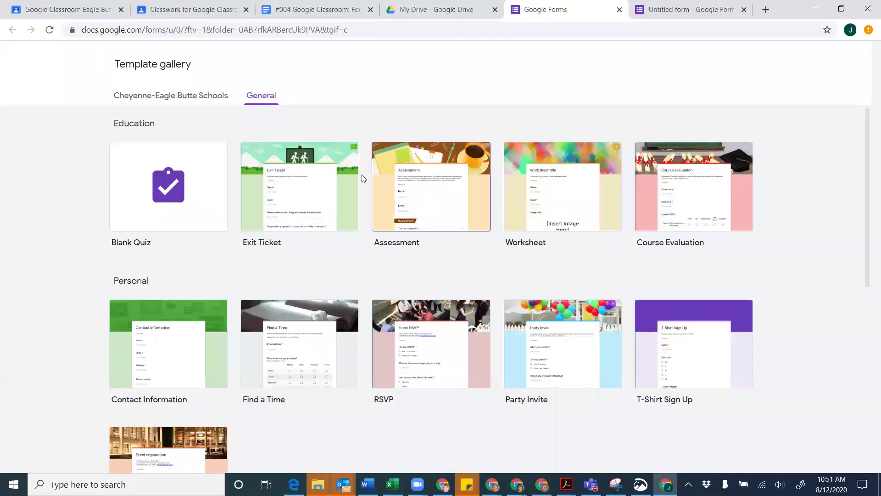
{"action": "left_click", "coordinate": [307, 184]}
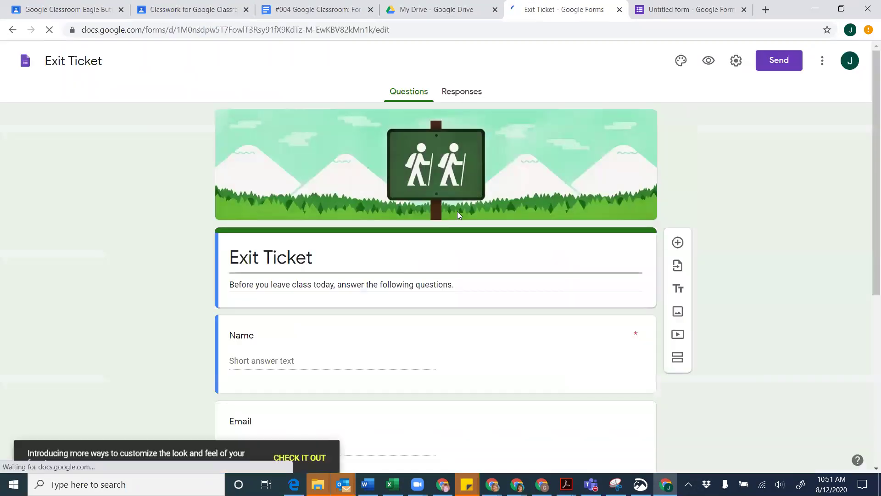
{"action": "scroll", "coordinate": [406, 212], "scroll_direction": "down", "scroll_amount": 2}
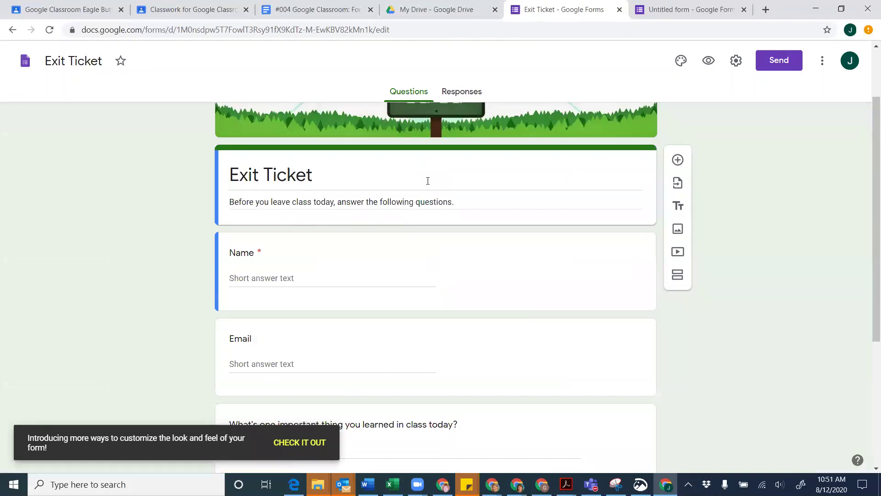
{"action": "scroll", "coordinate": [338, 304], "scroll_direction": "down", "scroll_amount": 5}
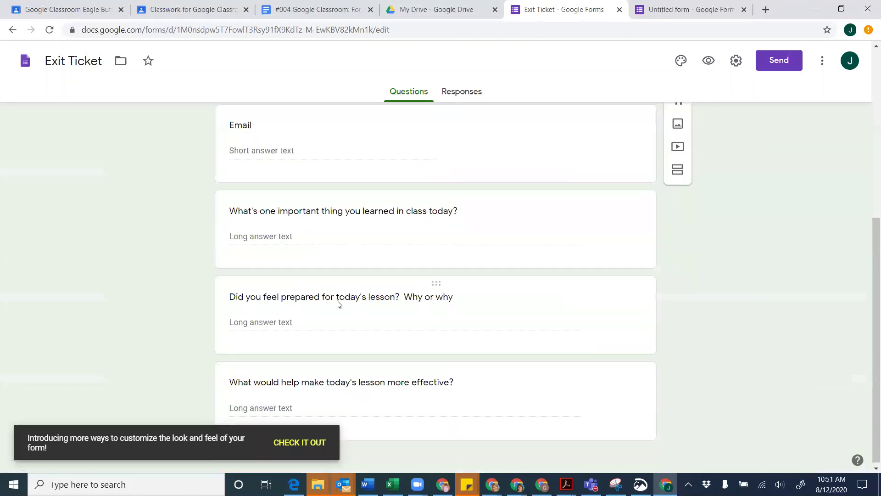
{"action": "scroll", "coordinate": [339, 304], "scroll_direction": "up", "scroll_amount": 7}
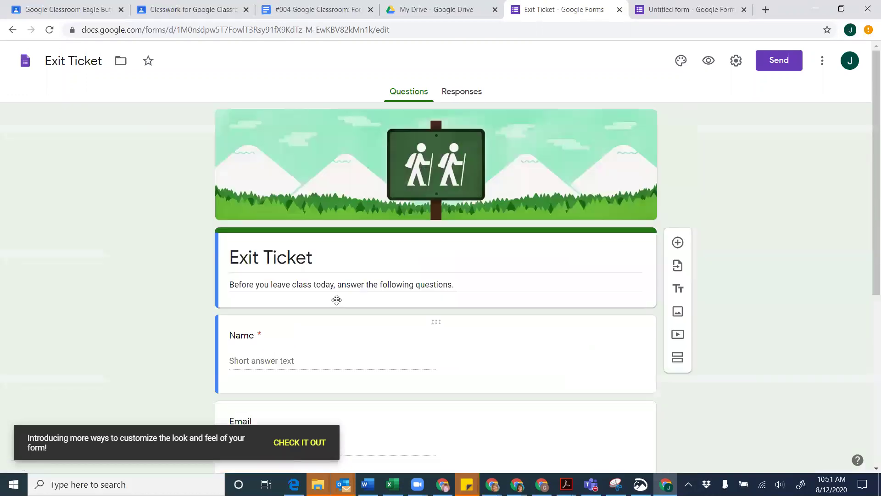
{"action": "scroll", "coordinate": [337, 300], "scroll_direction": "down", "scroll_amount": 2}
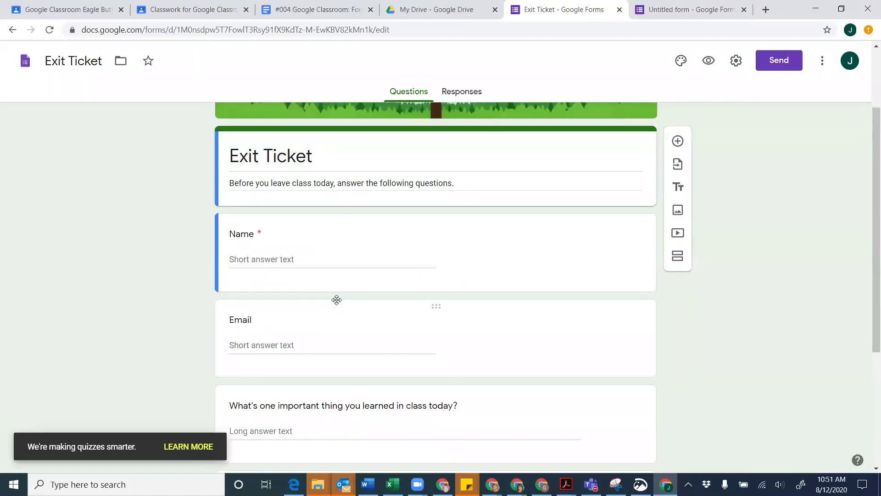
{"action": "scroll", "coordinate": [337, 300], "scroll_direction": "up", "scroll_amount": 2}
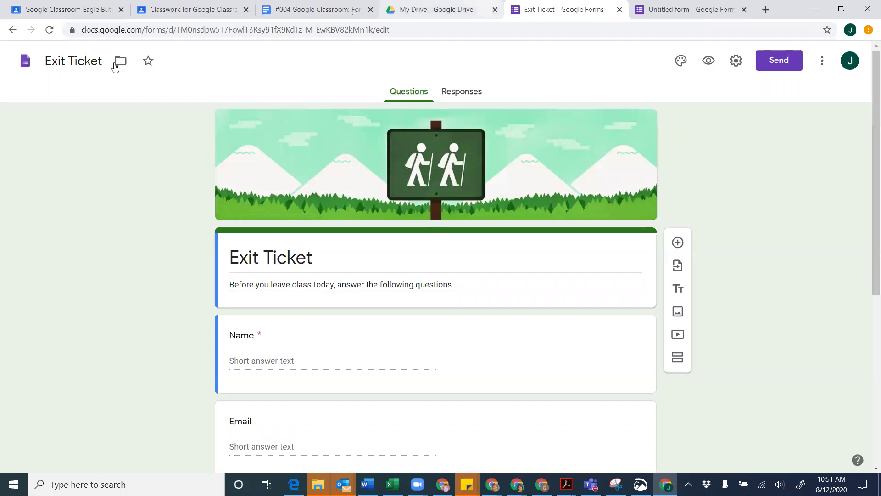
In the #004 document's Quizzes and Forms table, open the First Day with Google Forms link
{"action": "left_click", "coordinate": [324, 11]}
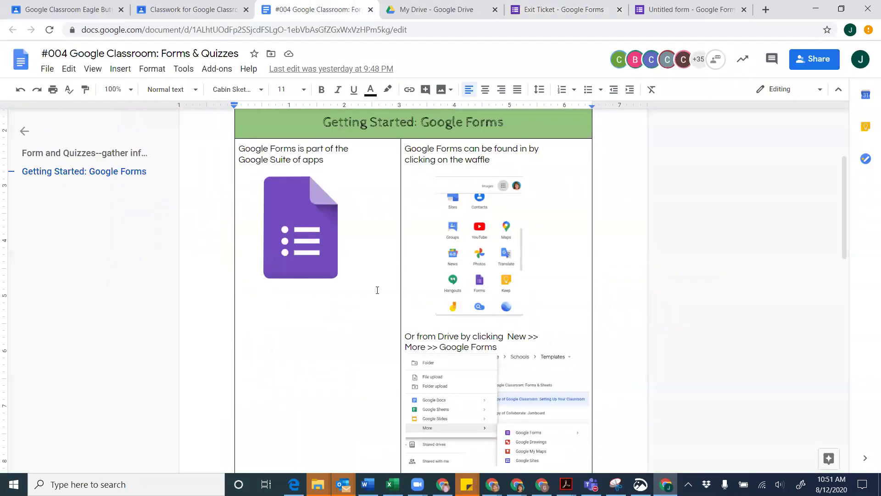
{"action": "scroll", "coordinate": [378, 290], "scroll_direction": "down", "scroll_amount": 2}
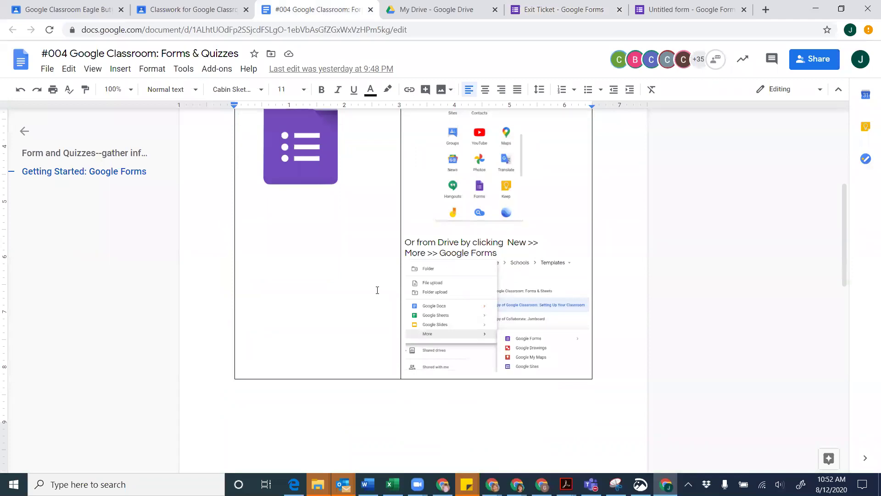
{"action": "scroll", "coordinate": [364, 293], "scroll_direction": "down", "scroll_amount": 2}
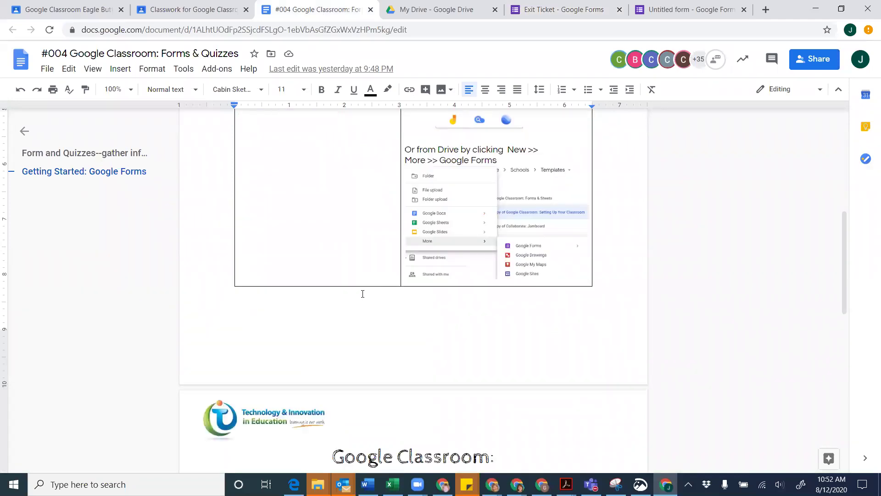
{"action": "scroll", "coordinate": [362, 294], "scroll_direction": "down", "scroll_amount": 2}
{"action": "scroll", "coordinate": [362, 294], "scroll_direction": "down", "scroll_amount": 3}
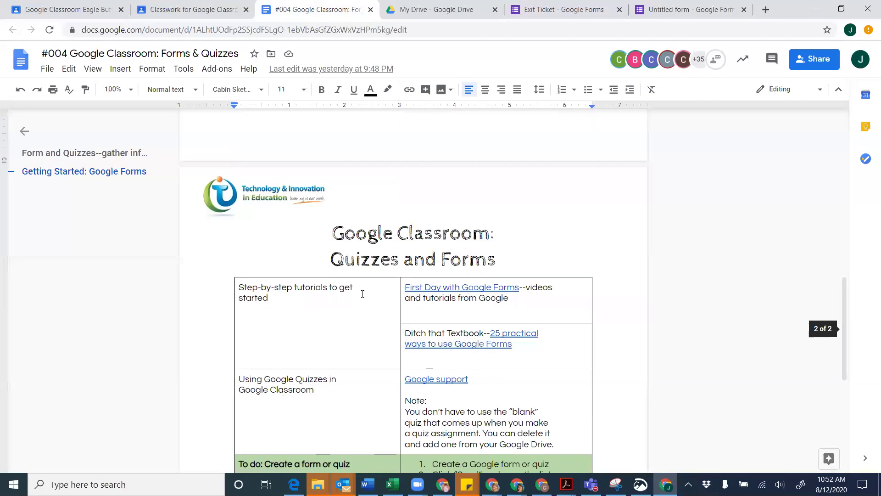
{"action": "scroll", "coordinate": [363, 294], "scroll_direction": "down", "scroll_amount": 1}
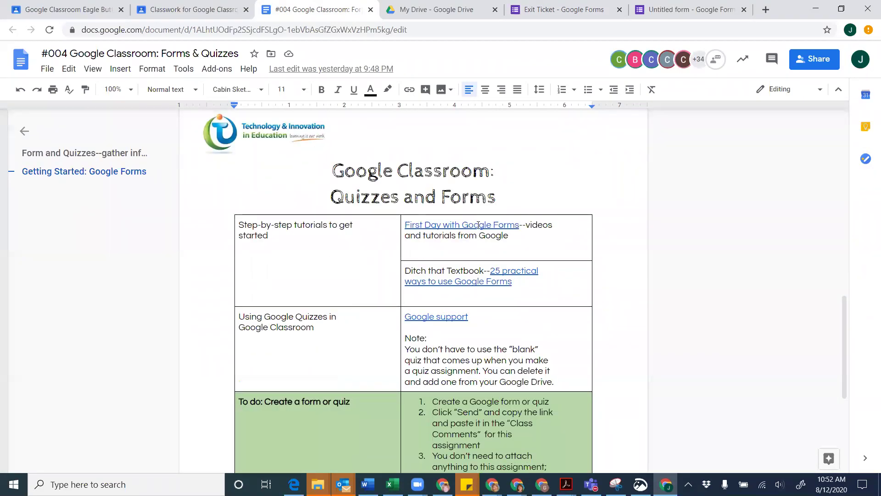
{"action": "left_click", "coordinate": [454, 224]}
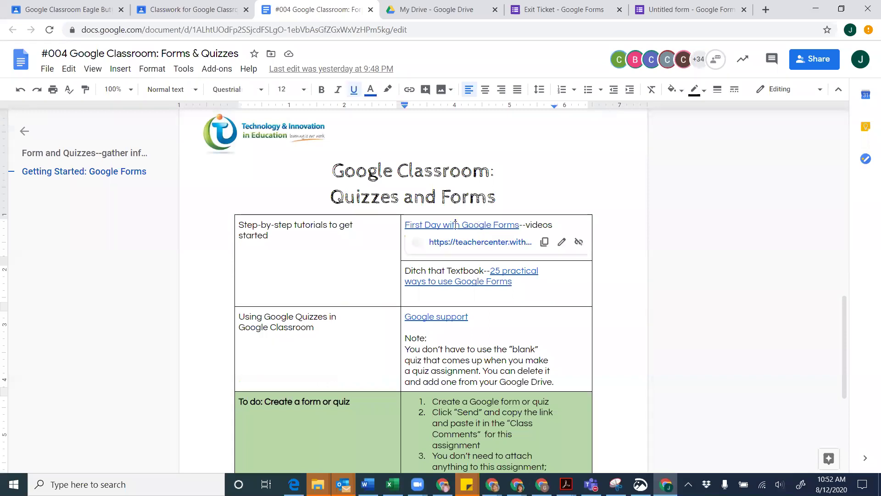
{"action": "left_click", "coordinate": [461, 244]}
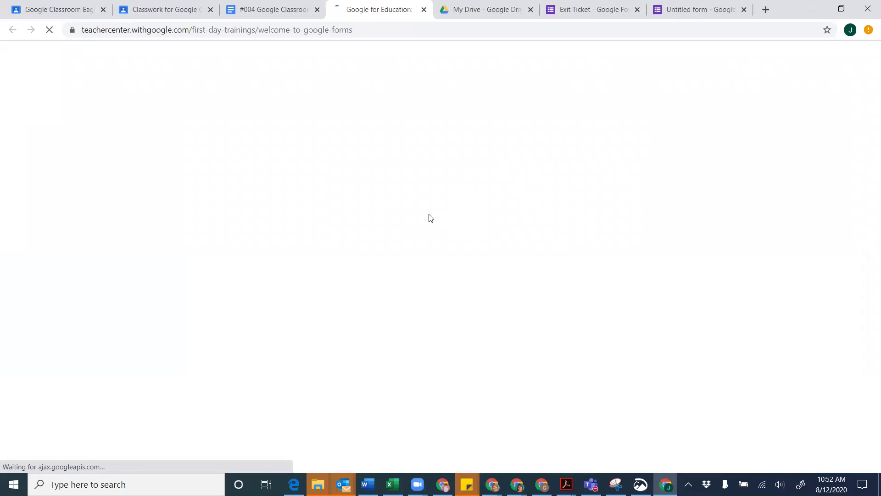
Browse the Teacher Center 'Welcome to your first day of Google Forms' page, then close it
{"action": "scroll", "coordinate": [398, 235], "scroll_direction": "down", "scroll_amount": 3}
{"action": "scroll", "coordinate": [397, 235], "scroll_direction": "down", "scroll_amount": 5}
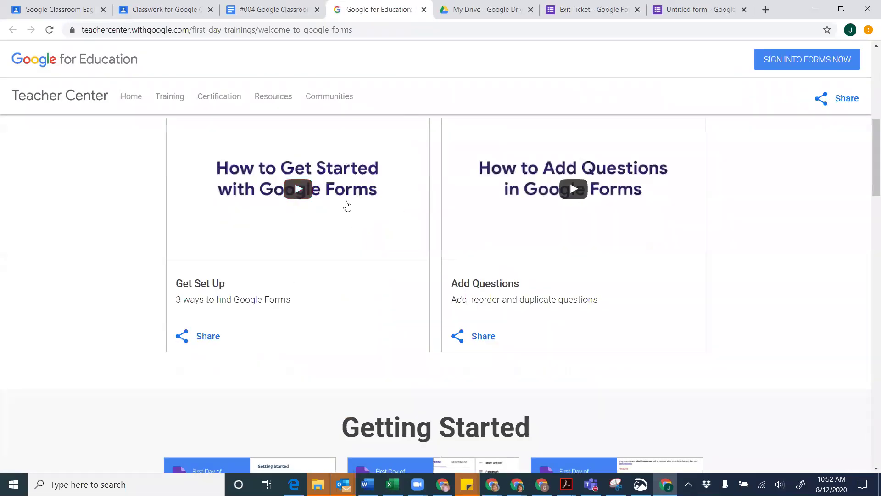
{"action": "scroll", "coordinate": [322, 211], "scroll_direction": "down", "scroll_amount": 2}
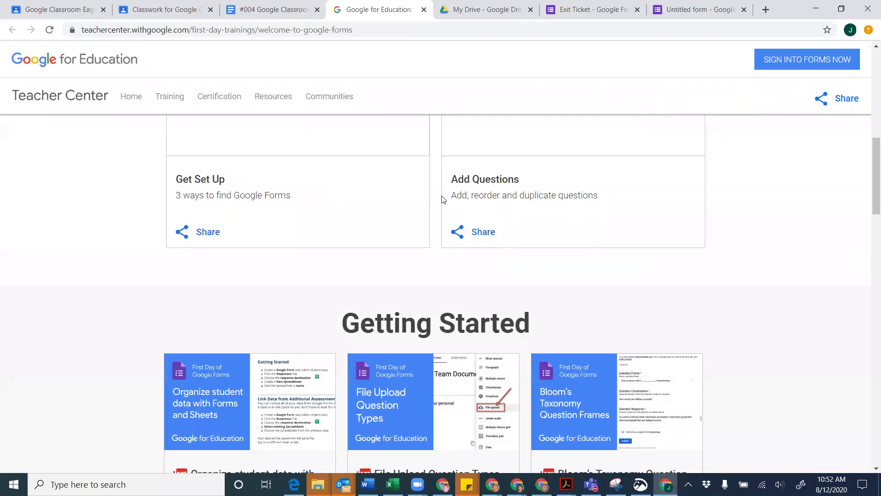
{"action": "scroll", "coordinate": [374, 275], "scroll_direction": "down", "scroll_amount": 3}
{"action": "scroll", "coordinate": [374, 275], "scroll_direction": "down", "scroll_amount": 1}
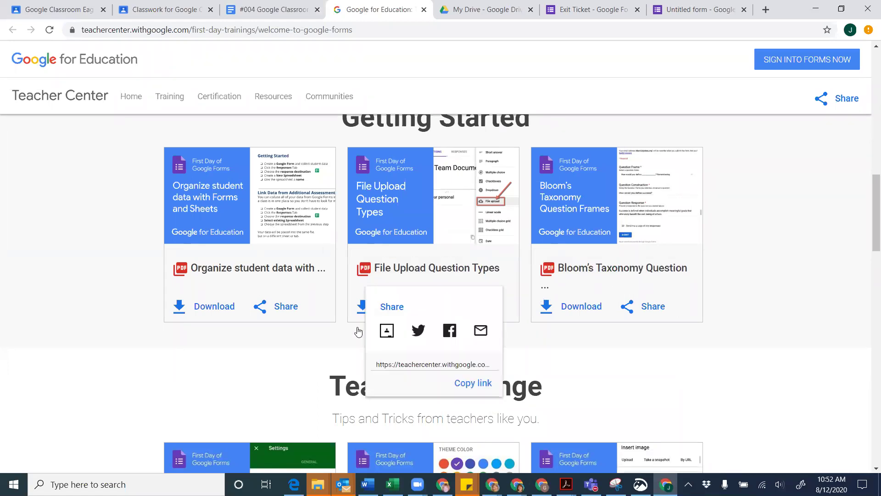
{"action": "scroll", "coordinate": [306, 371], "scroll_direction": "down", "scroll_amount": 1}
{"action": "scroll", "coordinate": [307, 371], "scroll_direction": "down", "scroll_amount": 7}
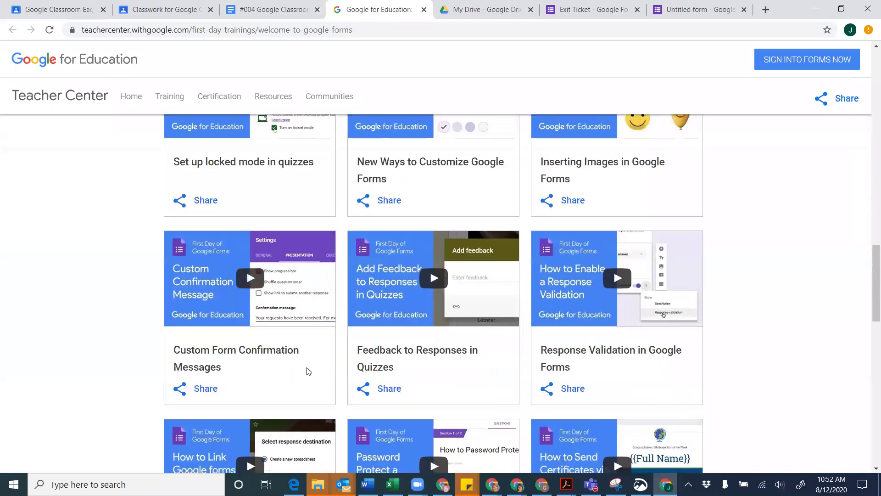
{"action": "scroll", "coordinate": [307, 371], "scroll_direction": "down", "scroll_amount": 2}
{"action": "scroll", "coordinate": [307, 371], "scroll_direction": "down", "scroll_amount": 3}
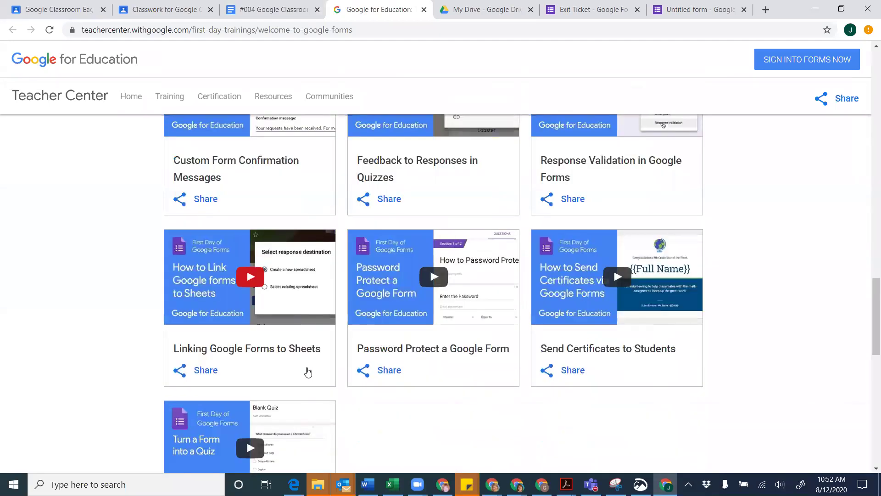
{"action": "scroll", "coordinate": [307, 372], "scroll_direction": "down", "scroll_amount": 1}
{"action": "scroll", "coordinate": [308, 372], "scroll_direction": "up", "scroll_amount": 15}
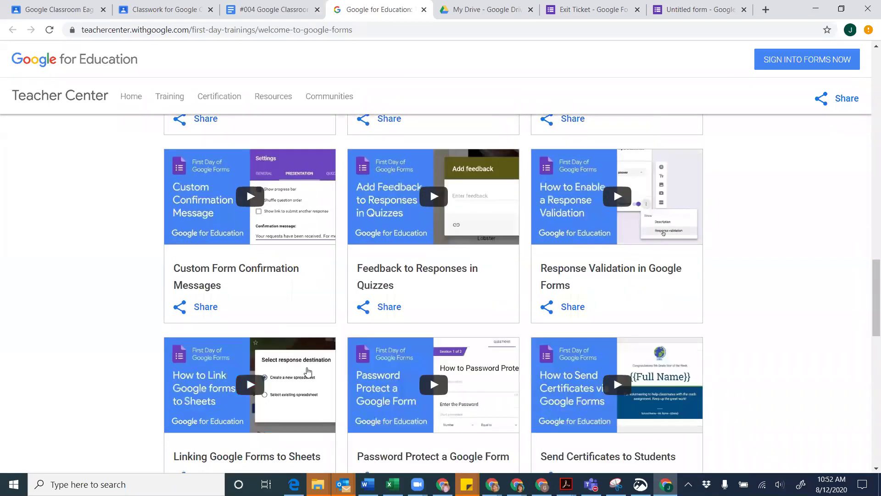
{"action": "scroll", "coordinate": [308, 371], "scroll_direction": "up", "scroll_amount": 5}
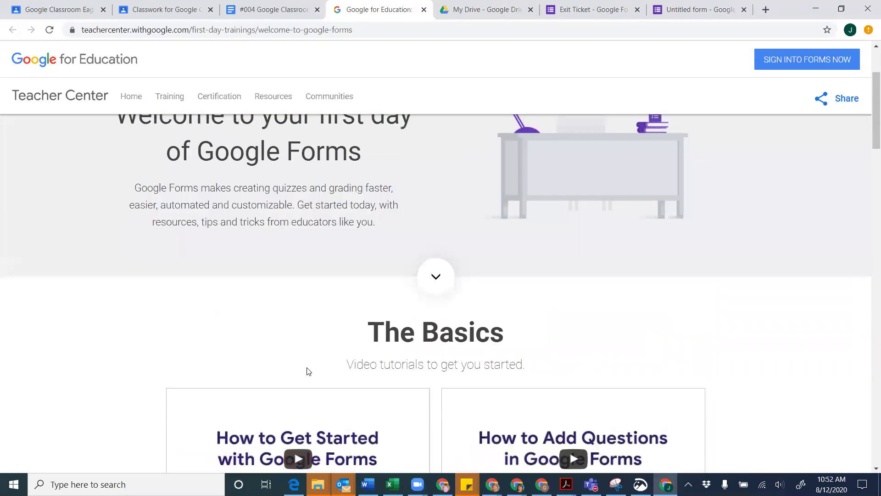
{"action": "left_click", "coordinate": [424, 9]}
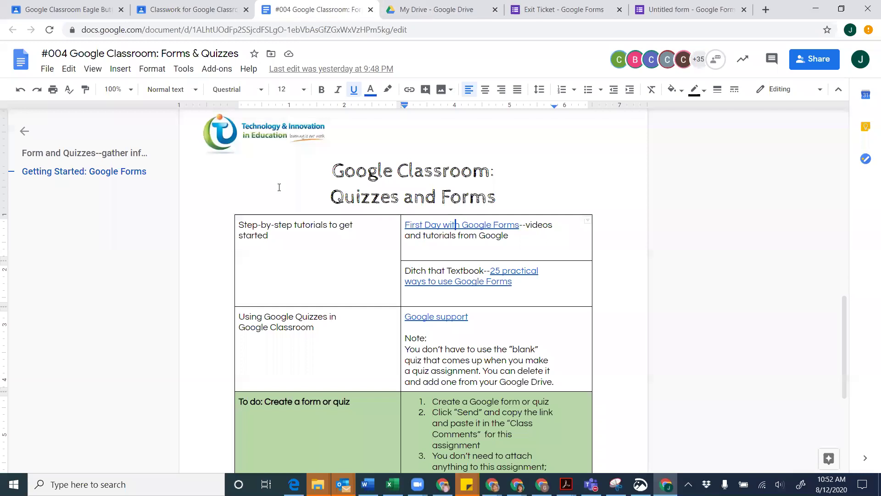
Open the '25 practical ways to use Google Forms' article from its link preview
{"action": "scroll", "coordinate": [280, 187], "scroll_direction": "down", "scroll_amount": 2}
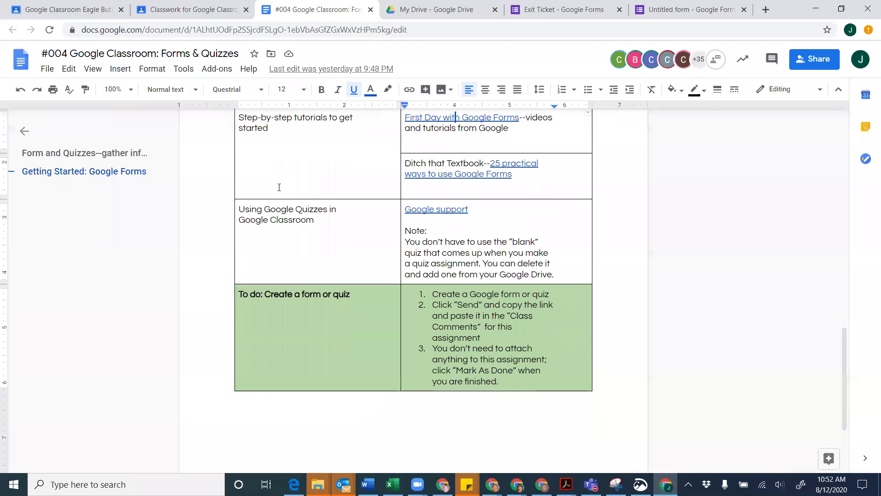
{"action": "scroll", "coordinate": [279, 193], "scroll_direction": "up", "scroll_amount": 2}
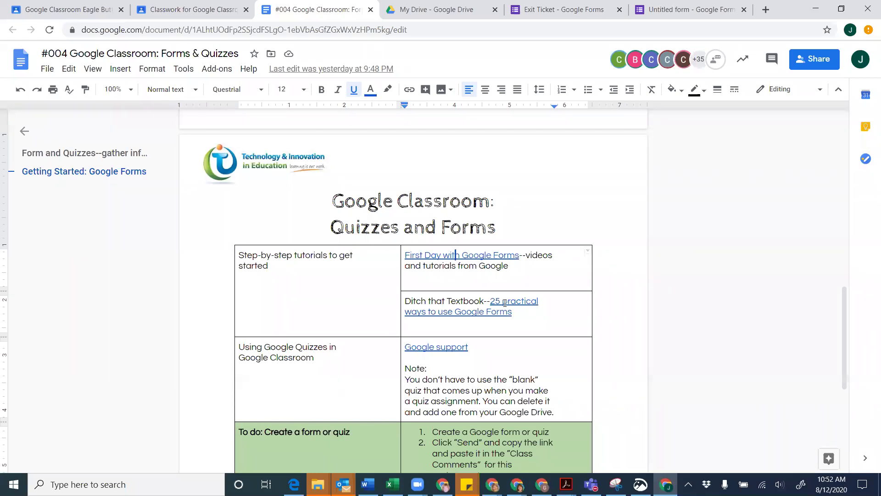
{"action": "left_click", "coordinate": [505, 303]}
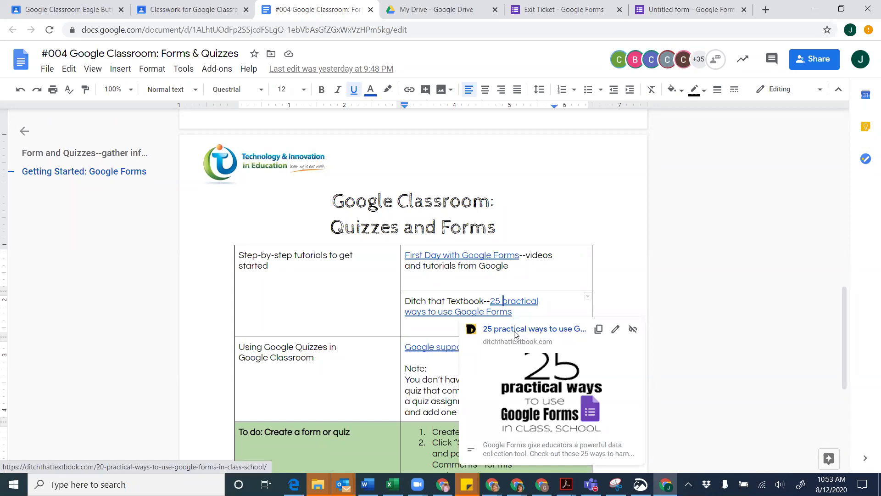
{"action": "left_click", "coordinate": [515, 329]}
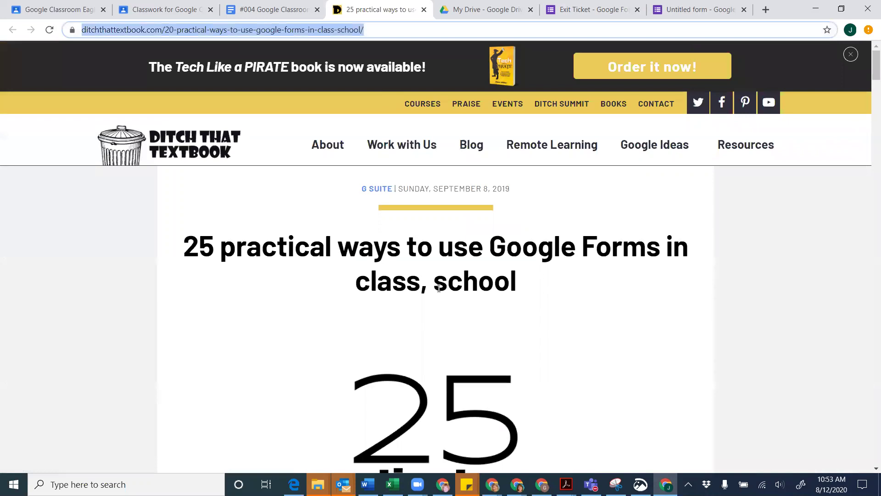
Read the article's intro and Procedural stuff ideas down to item 9, customized email newsletters
{"action": "scroll", "coordinate": [466, 327], "scroll_direction": "down", "scroll_amount": 3}
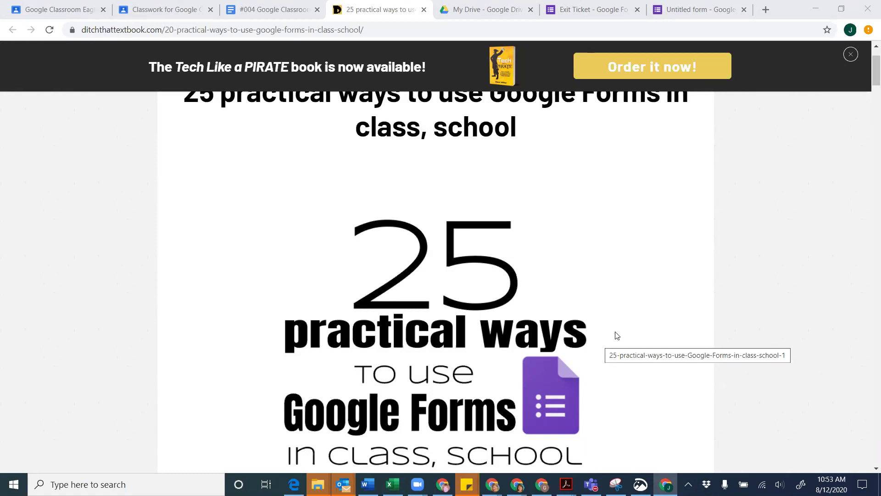
{"action": "scroll", "coordinate": [417, 256], "scroll_direction": "down", "scroll_amount": 4}
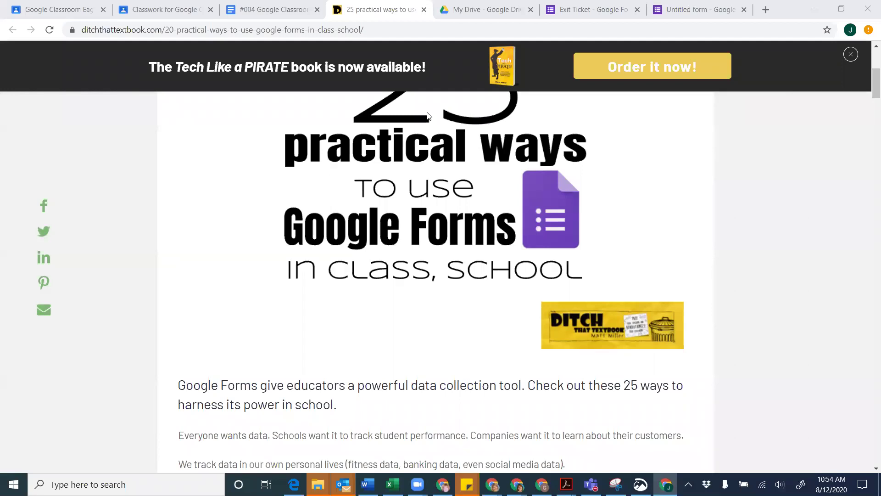
{"action": "scroll", "coordinate": [409, 282], "scroll_direction": "down", "scroll_amount": 1}
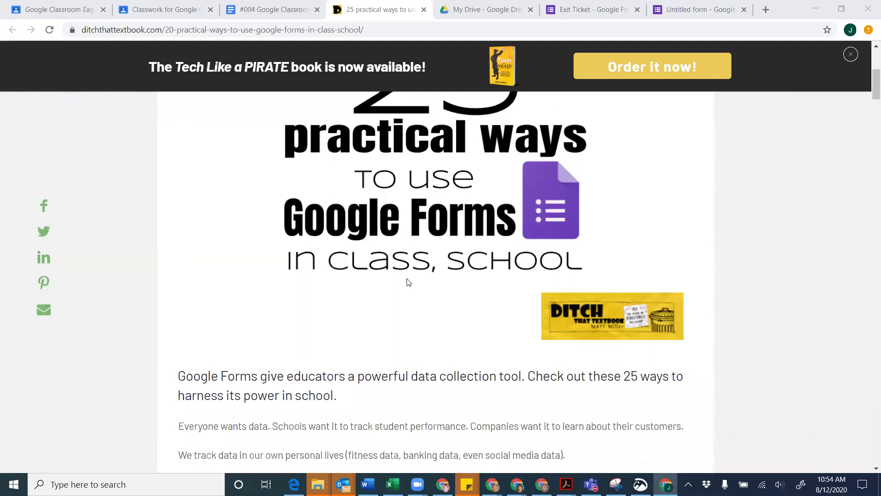
{"action": "scroll", "coordinate": [408, 282], "scroll_direction": "down", "scroll_amount": 1}
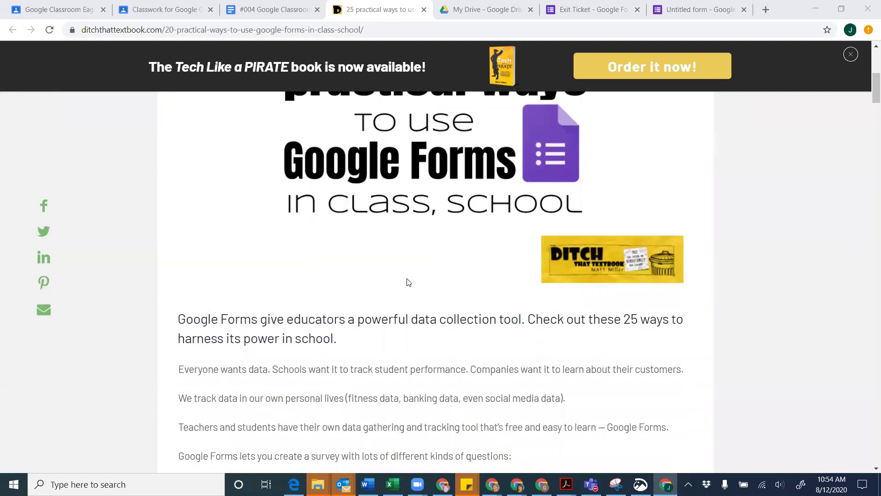
{"action": "scroll", "coordinate": [408, 281], "scroll_direction": "down", "scroll_amount": 2}
{"action": "scroll", "coordinate": [409, 281], "scroll_direction": "up", "scroll_amount": 3}
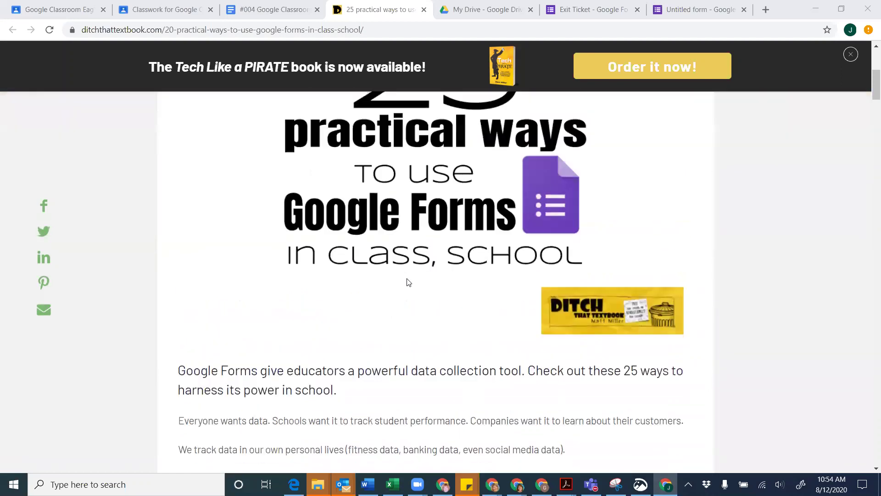
{"action": "scroll", "coordinate": [409, 282], "scroll_direction": "down", "scroll_amount": 3}
{"action": "scroll", "coordinate": [409, 281], "scroll_direction": "down", "scroll_amount": 1}
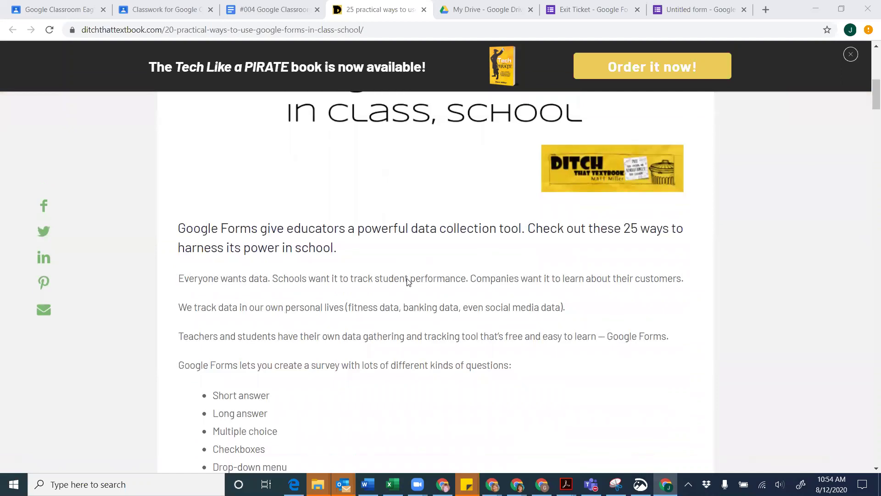
{"action": "scroll", "coordinate": [409, 282], "scroll_direction": "up", "scroll_amount": 2}
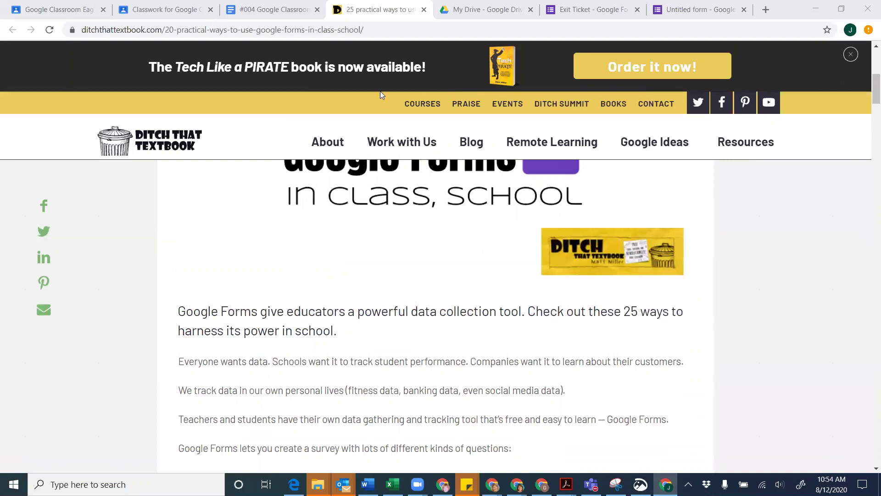
{"action": "scroll", "coordinate": [374, 268], "scroll_direction": "down", "scroll_amount": 1}
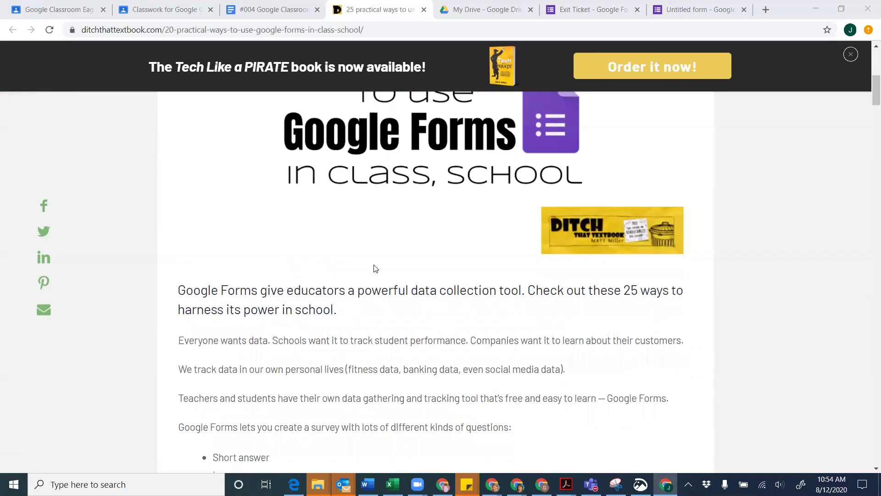
{"action": "scroll", "coordinate": [375, 268], "scroll_direction": "down", "scroll_amount": 2}
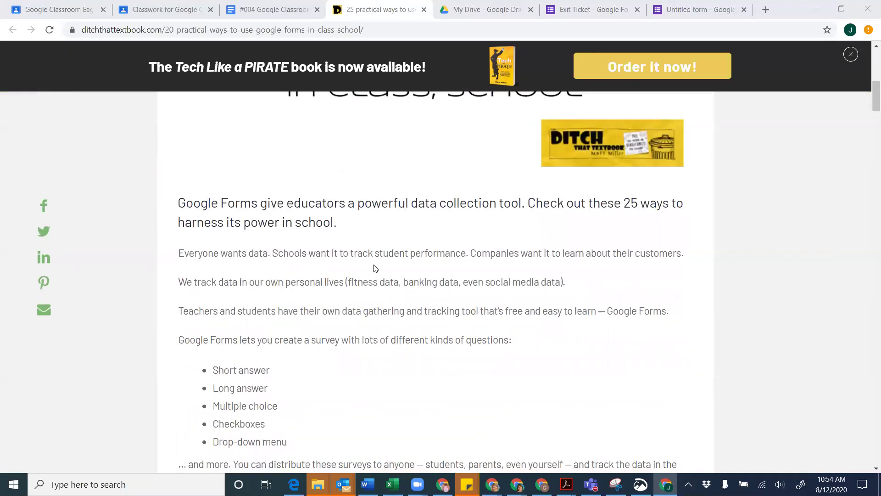
{"action": "scroll", "coordinate": [375, 268], "scroll_direction": "down", "scroll_amount": 1}
{"action": "scroll", "coordinate": [375, 268], "scroll_direction": "down", "scroll_amount": 1}
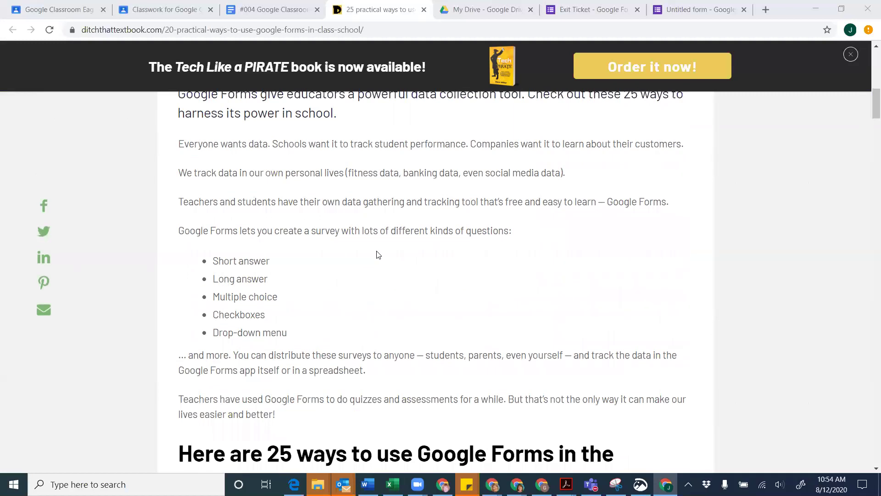
{"action": "scroll", "coordinate": [378, 255], "scroll_direction": "down", "scroll_amount": 1}
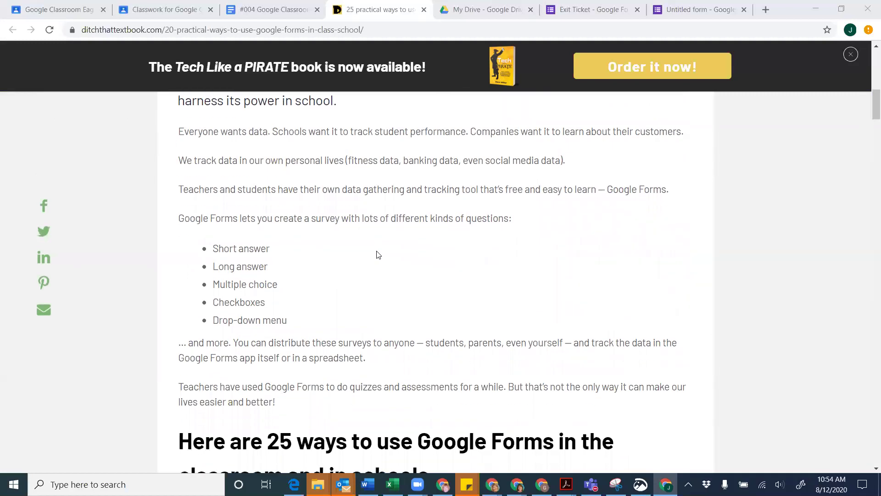
{"action": "scroll", "coordinate": [377, 255], "scroll_direction": "down", "scroll_amount": 2}
{"action": "scroll", "coordinate": [377, 255], "scroll_direction": "down", "scroll_amount": 1}
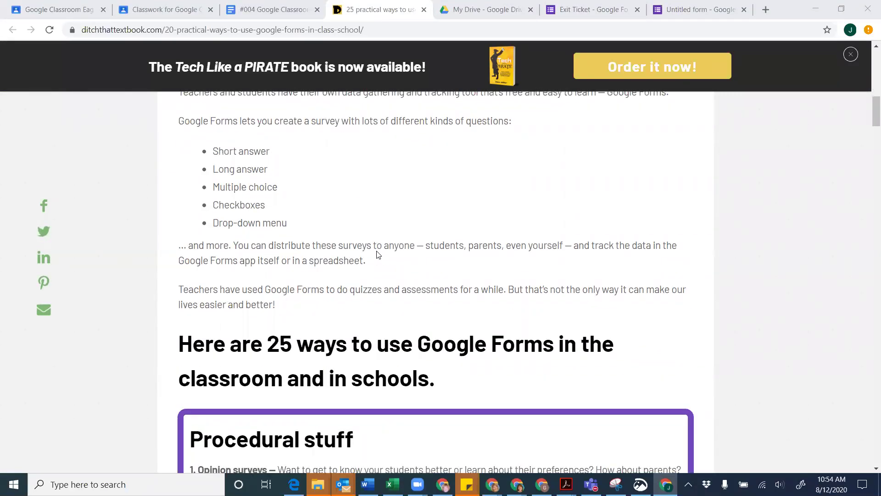
{"action": "scroll", "coordinate": [377, 255], "scroll_direction": "down", "scroll_amount": 1}
{"action": "scroll", "coordinate": [378, 255], "scroll_direction": "down", "scroll_amount": 1}
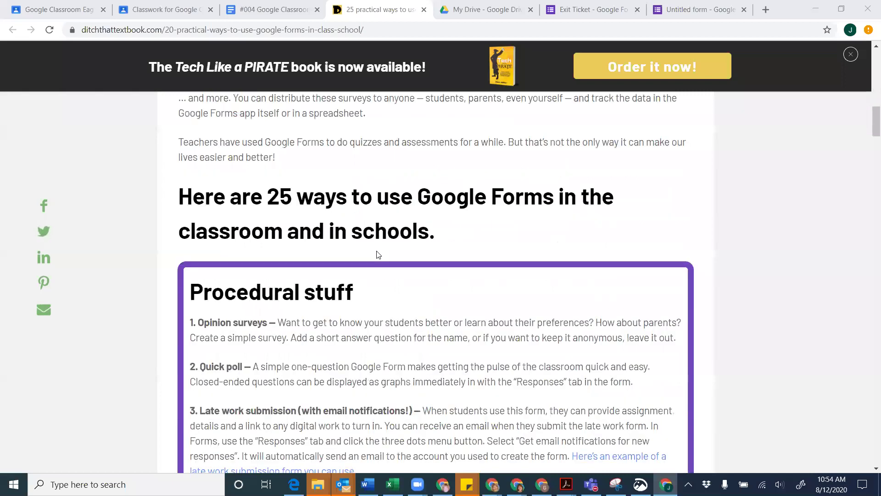
{"action": "scroll", "coordinate": [378, 255], "scroll_direction": "down", "scroll_amount": 1}
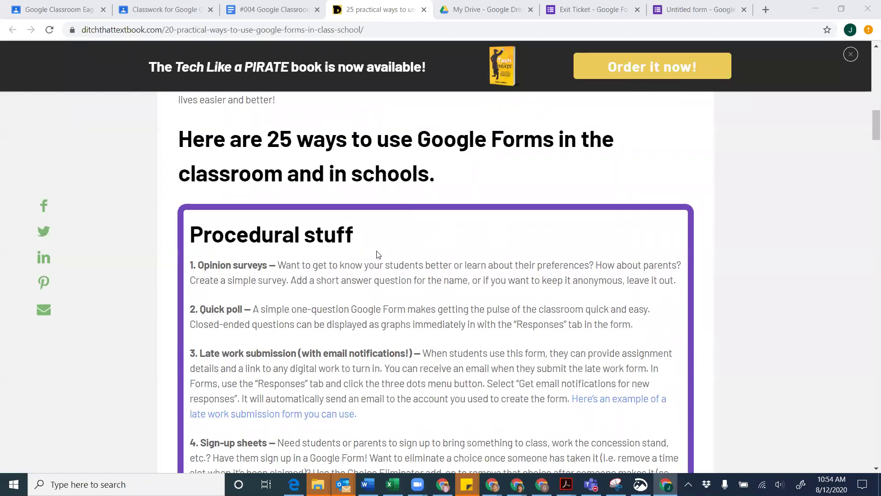
{"action": "scroll", "coordinate": [377, 255], "scroll_direction": "down", "scroll_amount": 1}
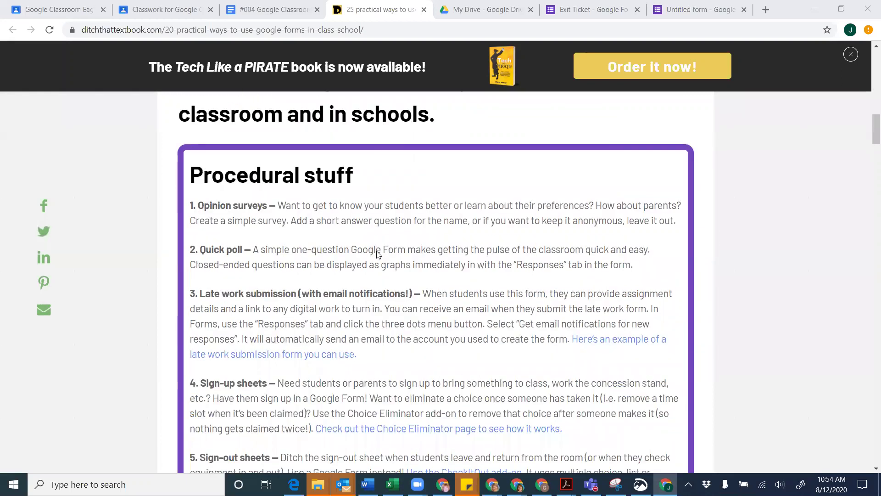
{"action": "scroll", "coordinate": [377, 255], "scroll_direction": "down", "scroll_amount": 1}
{"action": "scroll", "coordinate": [378, 254], "scroll_direction": "down", "scroll_amount": 1}
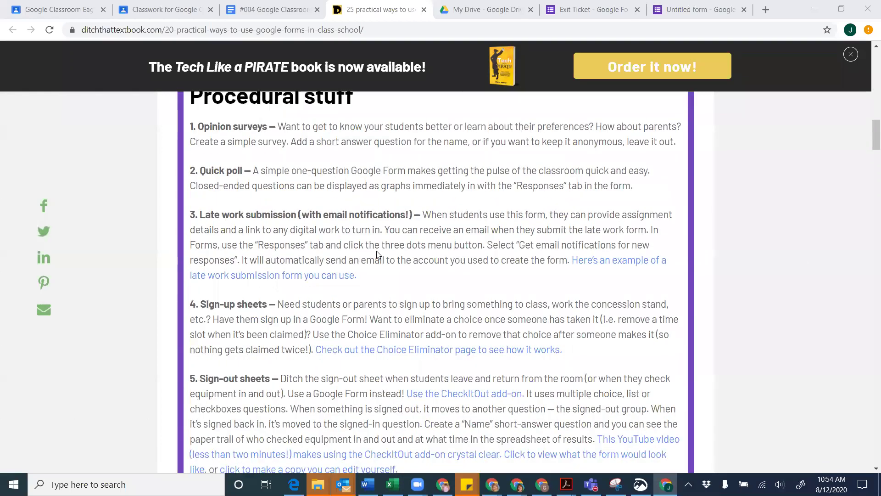
{"action": "scroll", "coordinate": [378, 255], "scroll_direction": "down", "scroll_amount": 1}
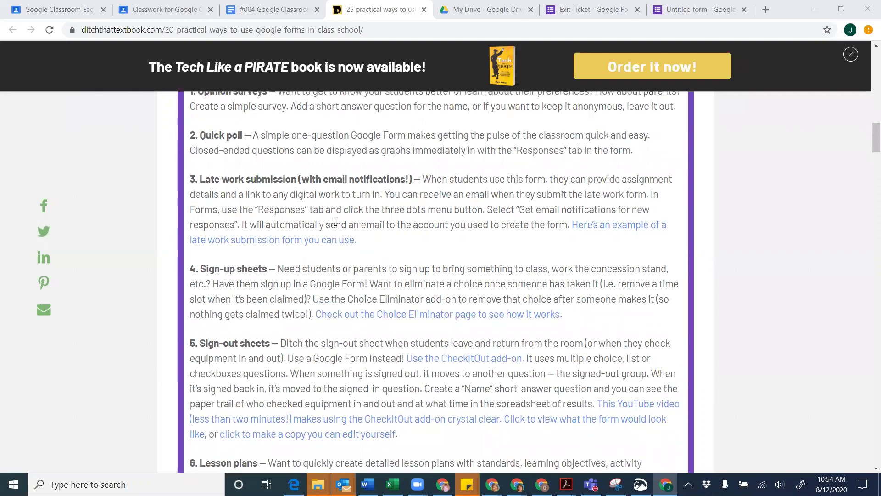
{"action": "scroll", "coordinate": [450, 263], "scroll_direction": "down", "scroll_amount": 1}
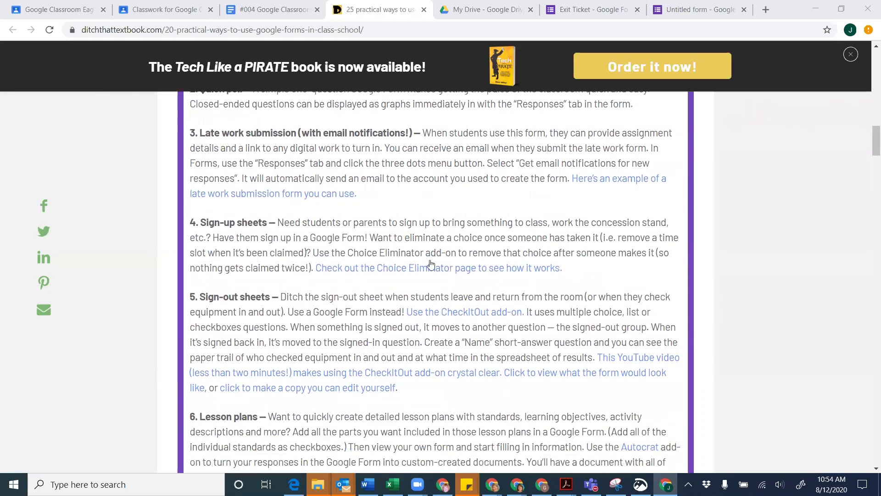
{"action": "scroll", "coordinate": [418, 284], "scroll_direction": "down", "scroll_amount": 1}
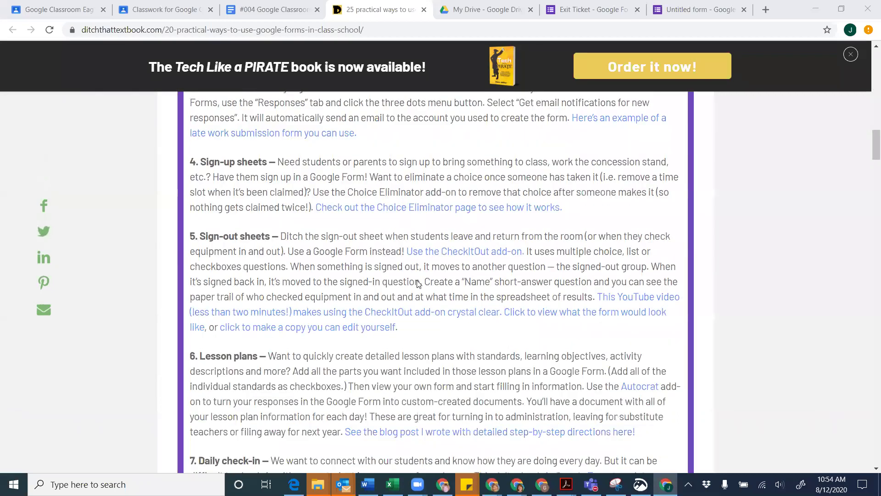
{"action": "scroll", "coordinate": [419, 284], "scroll_direction": "down", "scroll_amount": 1}
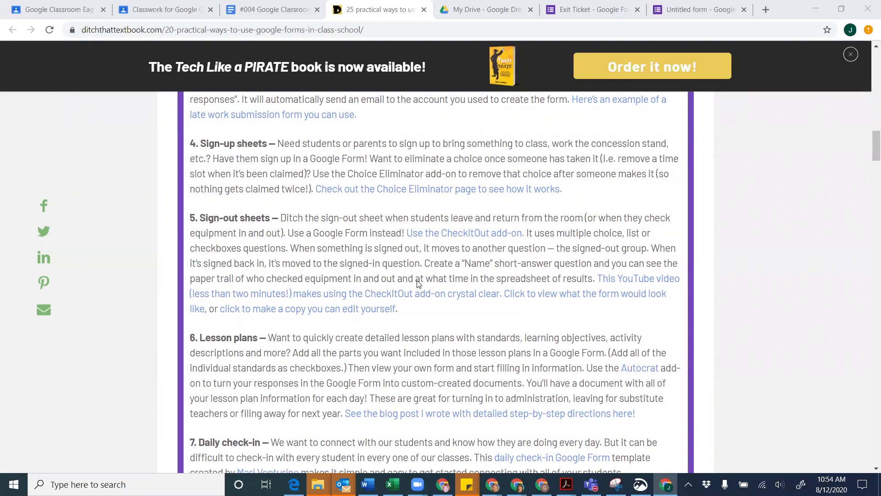
{"action": "scroll", "coordinate": [419, 284], "scroll_direction": "down", "scroll_amount": 1}
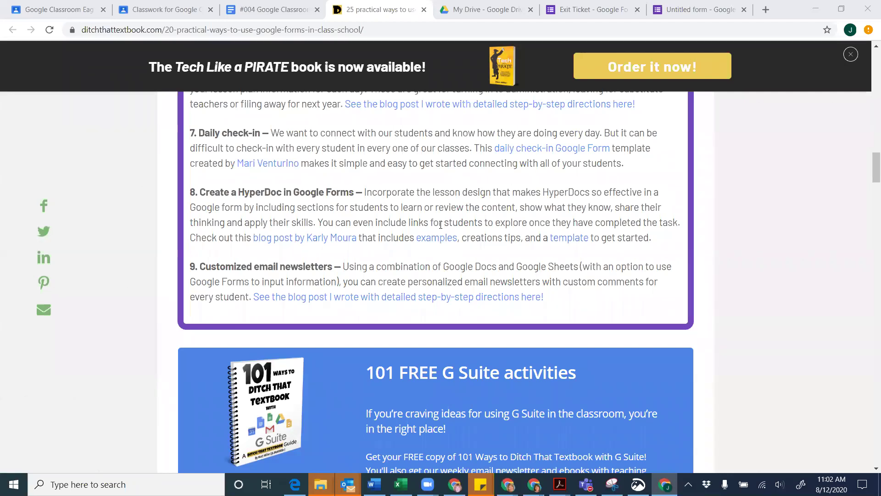
Load tie.lib.overdrive.com, the TIE Digital Library, in a new tab
{"action": "left_click", "coordinate": [768, 9]}
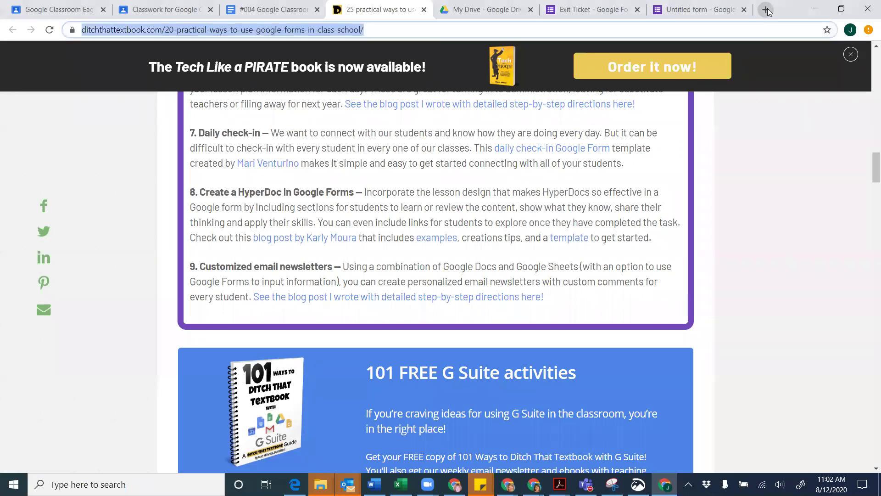
{"action": "left_click", "coordinate": [768, 9]}
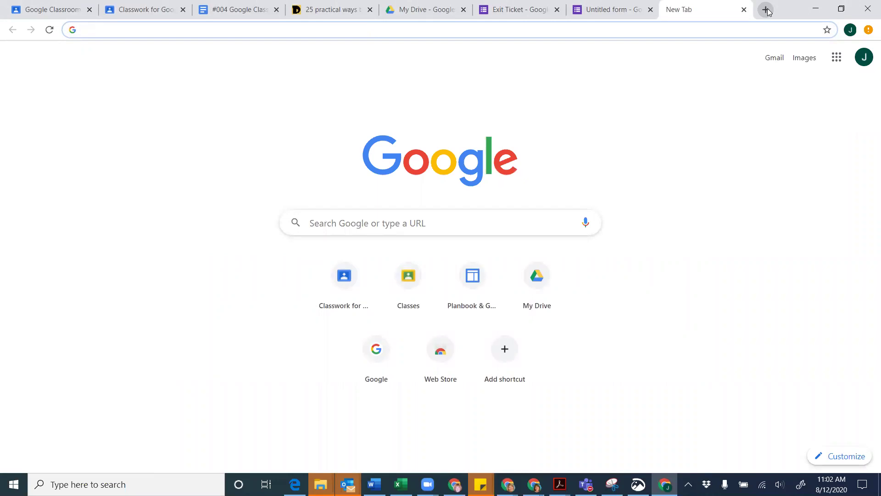
{"action": "type", "text": "tie"}
{"action": "key", "text": "BackSpace"}
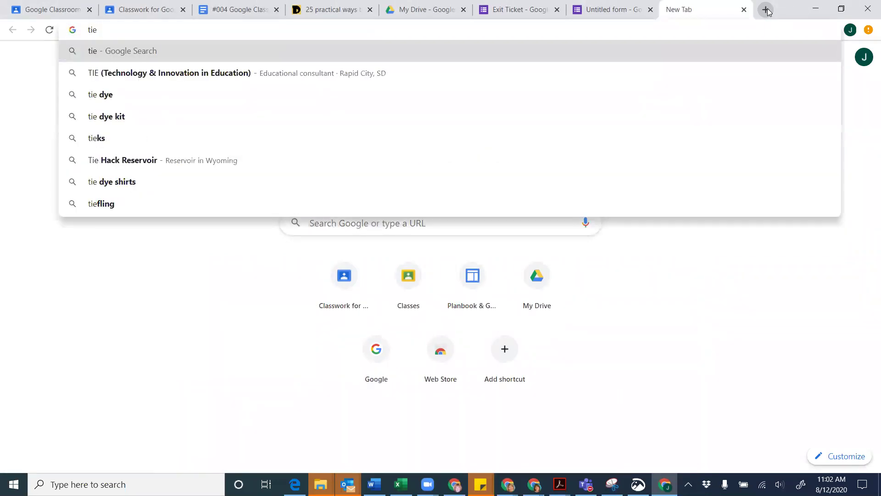
{"action": "type", "text": ".lib"}
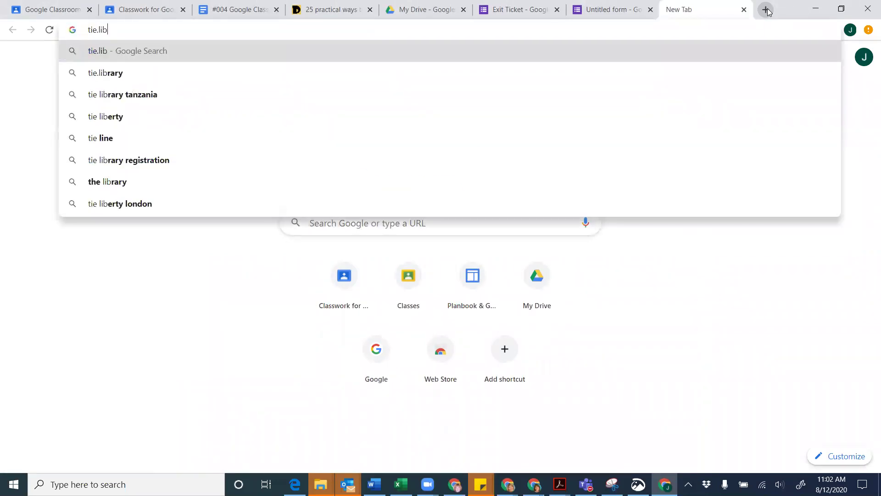
{"action": "type", "text": ".overdrive.co"}
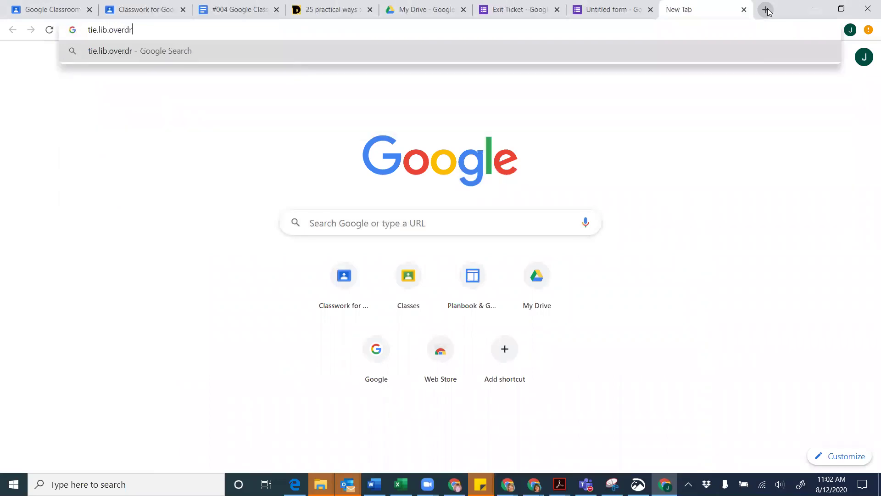
{"action": "type", "text": "m"}
{"action": "key", "text": "Return"}
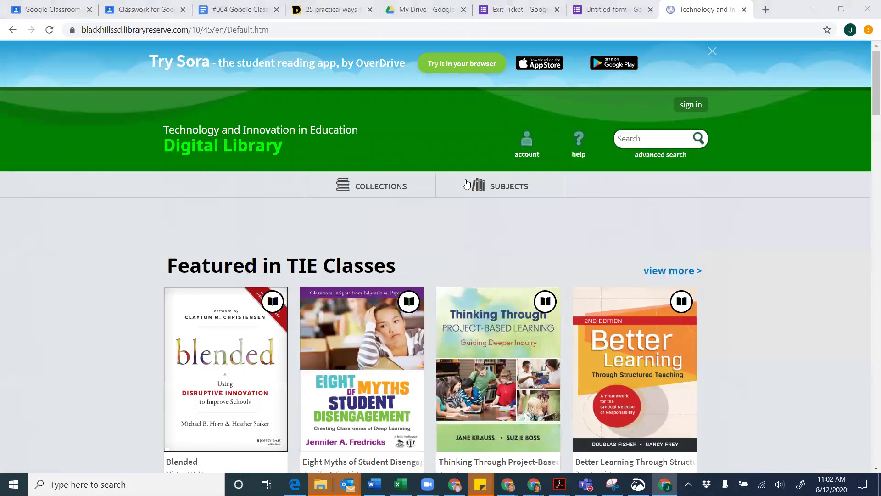
Search the library catalogue for 'matt miller' to list the author's three ebooks
{"action": "left_click", "coordinate": [662, 141]}
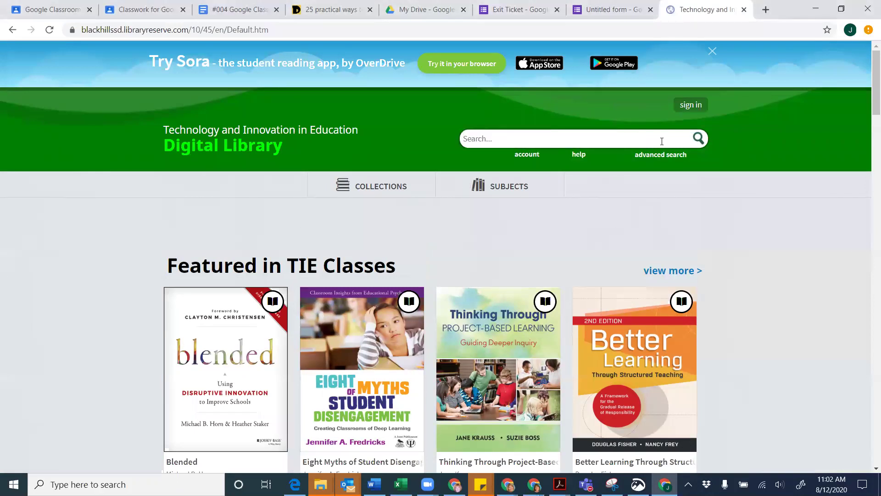
{"action": "type", "text": "matt miller"}
{"action": "key", "text": "Return"}
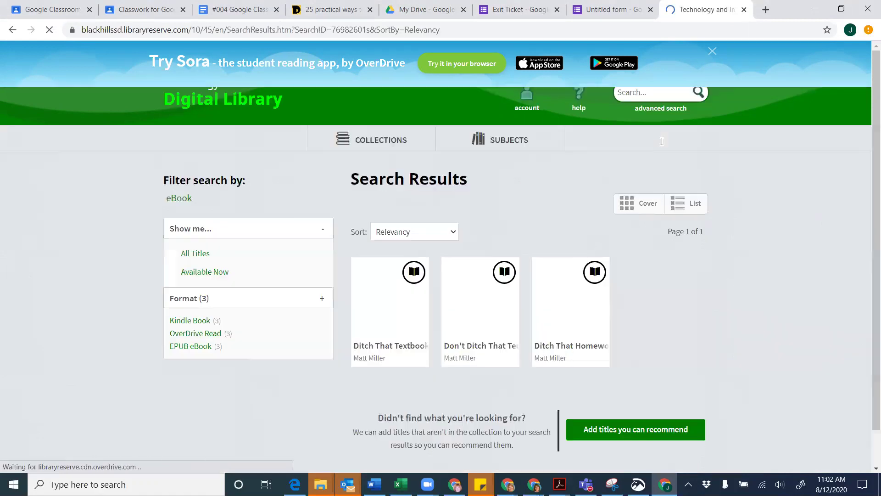
{"action": "scroll", "coordinate": [243, 216], "scroll_direction": "down", "scroll_amount": 3}
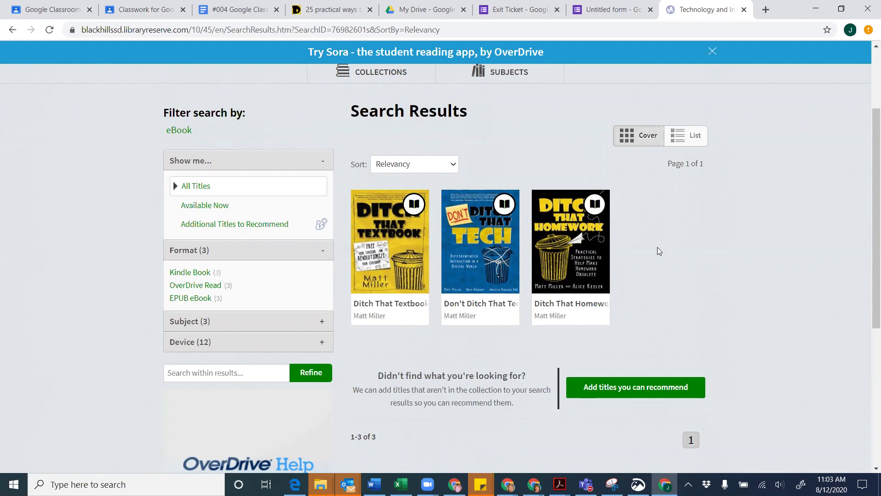
Copy the address of the search results page
{"action": "left_click", "coordinate": [465, 30]}
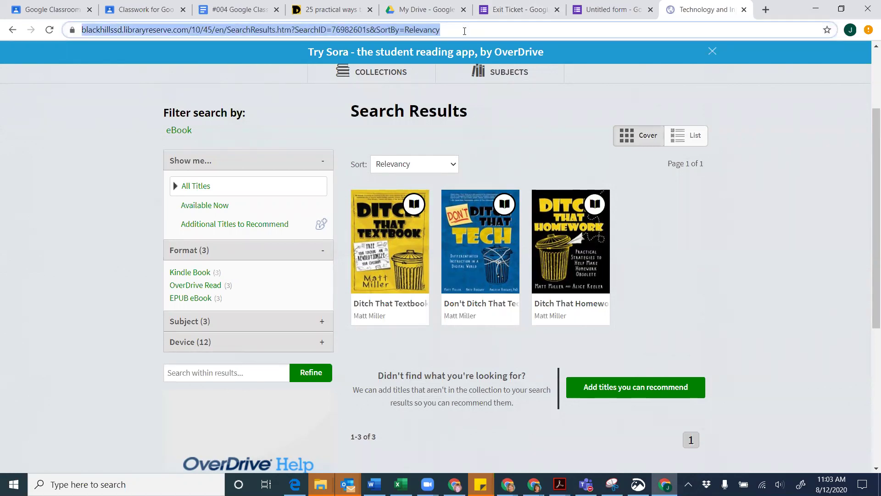
{"action": "mouse_move", "coordinate": [393, 294]}
{"action": "key", "text": "alt+Tab"}
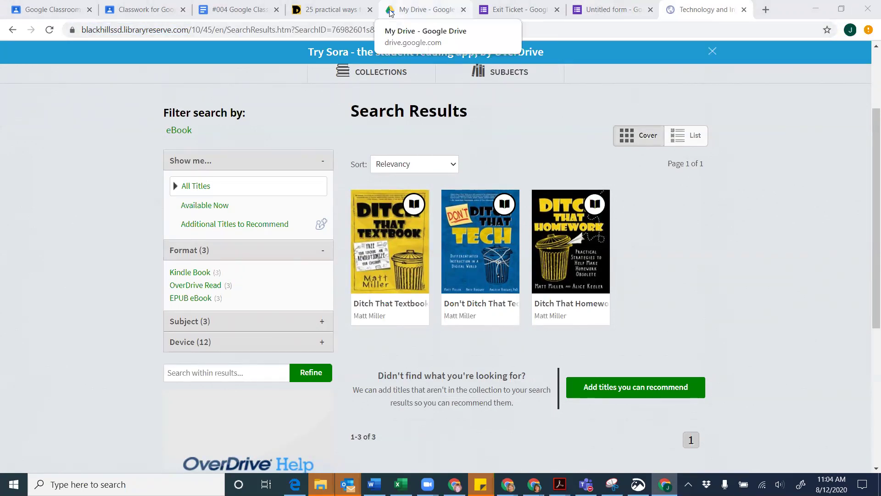
Search the Google Forms ideas article for 'break'
{"action": "left_click", "coordinate": [331, 13]}
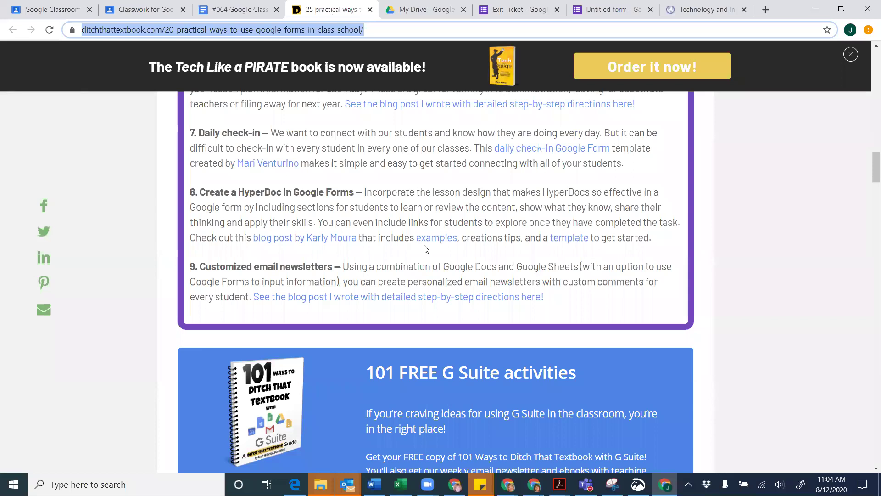
{"action": "key", "text": "ctrl+f"}
{"action": "type", "text": "break"}
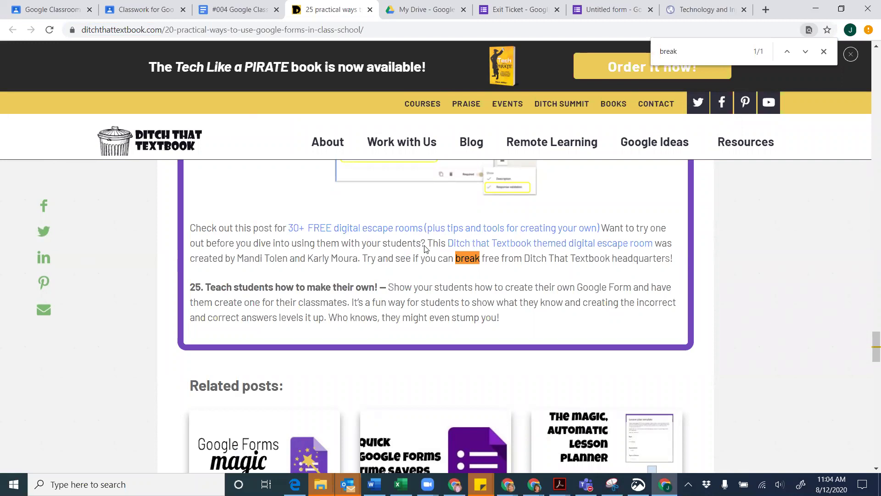
{"action": "scroll", "coordinate": [424, 249], "scroll_direction": "up", "scroll_amount": 3}
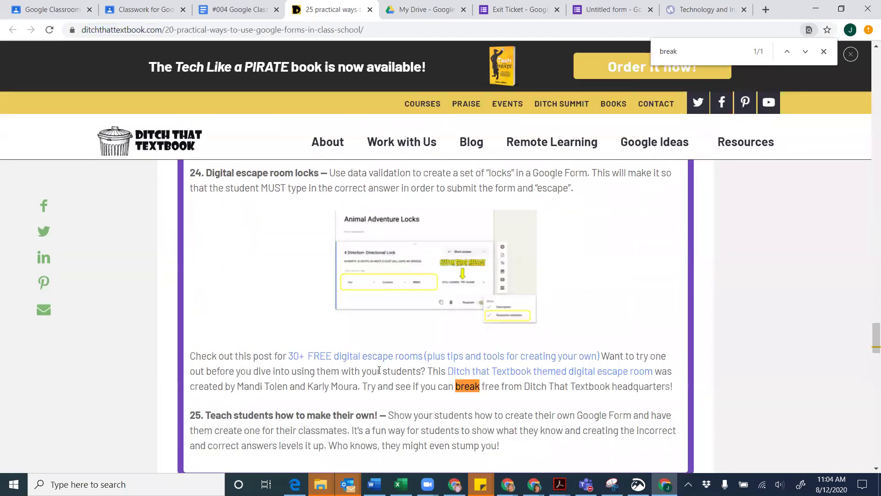
{"action": "scroll", "coordinate": [387, 369], "scroll_direction": "up", "scroll_amount": 1}
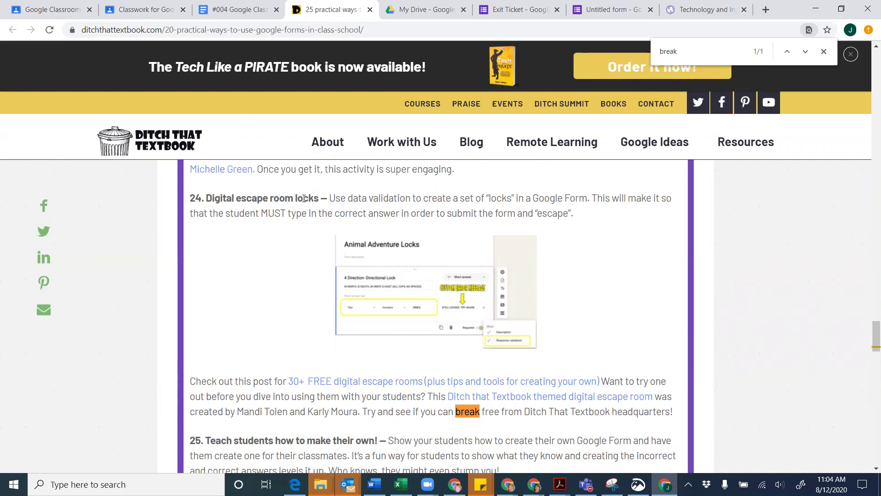
{"action": "scroll", "coordinate": [273, 226], "scroll_direction": "down", "scroll_amount": 1}
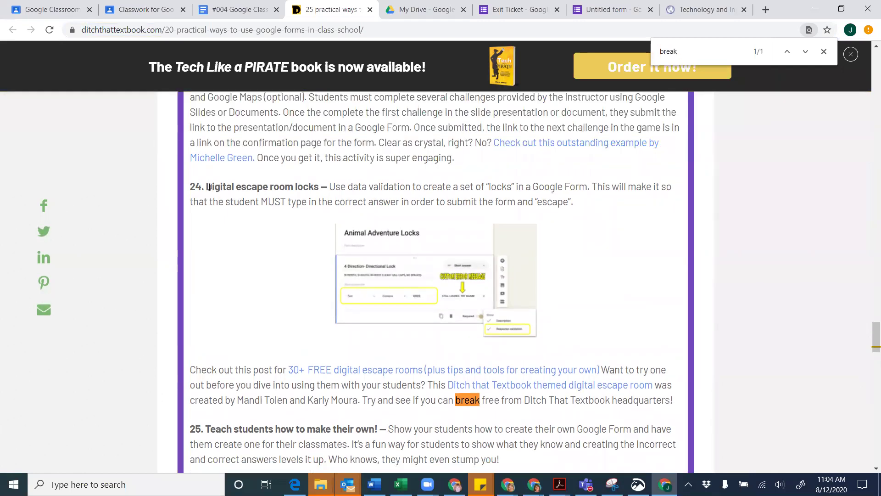
Select the idea 24 'Digital escape room locks' heading and the article's web address
{"action": "left_click_drag", "start_coordinate": [207, 186], "coordinate": [320, 181]}
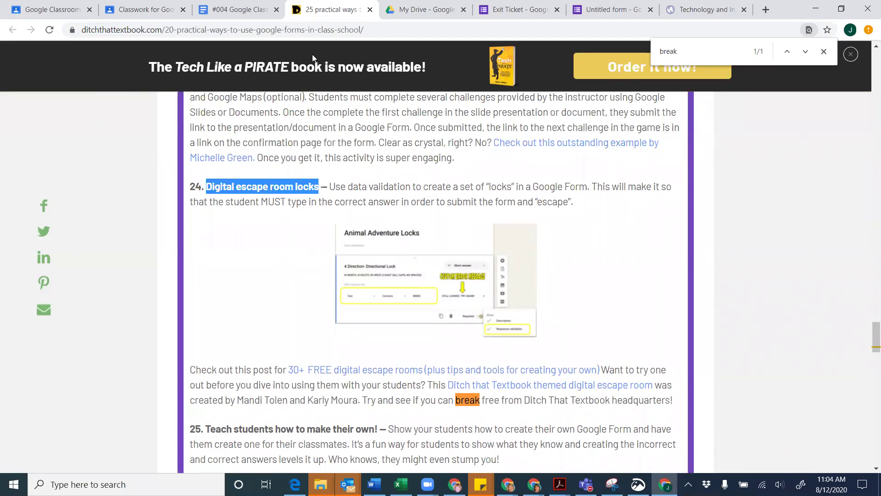
{"action": "left_click", "coordinate": [305, 33]}
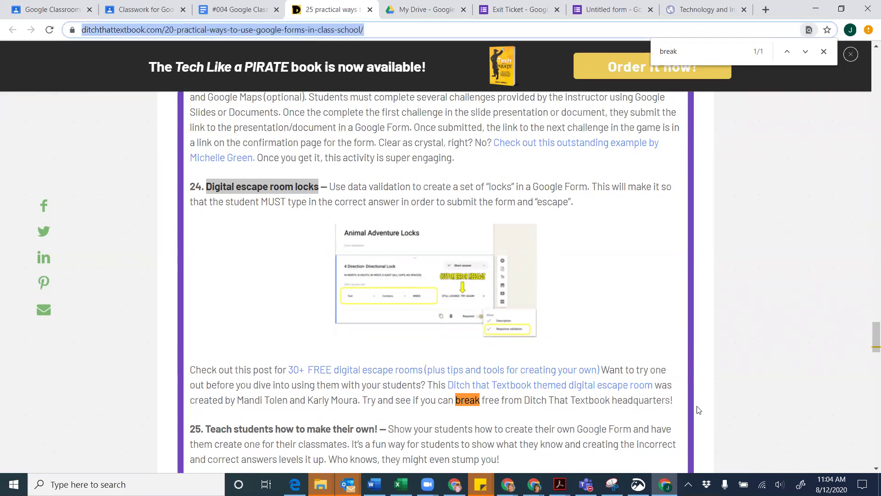
{"action": "left_click", "coordinate": [749, 473]}
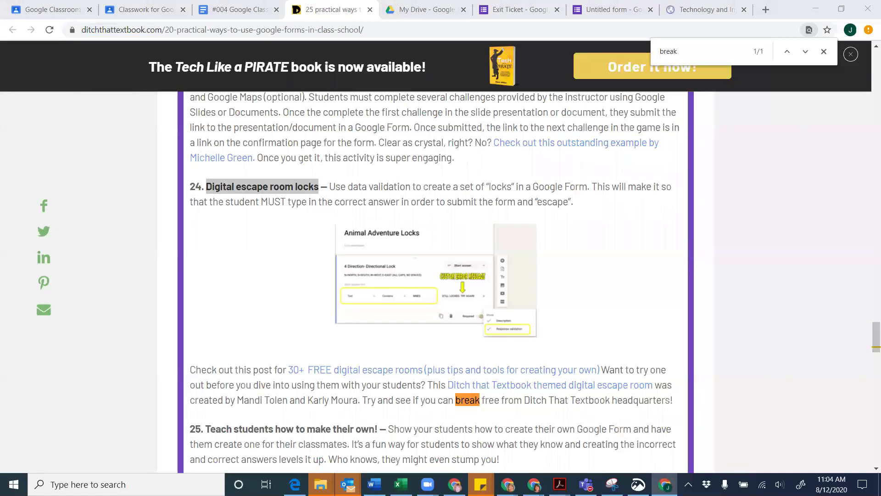
Search Google for 'breakoutedu' in a new tab and view Breakout EDU's free games page
{"action": "left_click", "coordinate": [765, 9]}
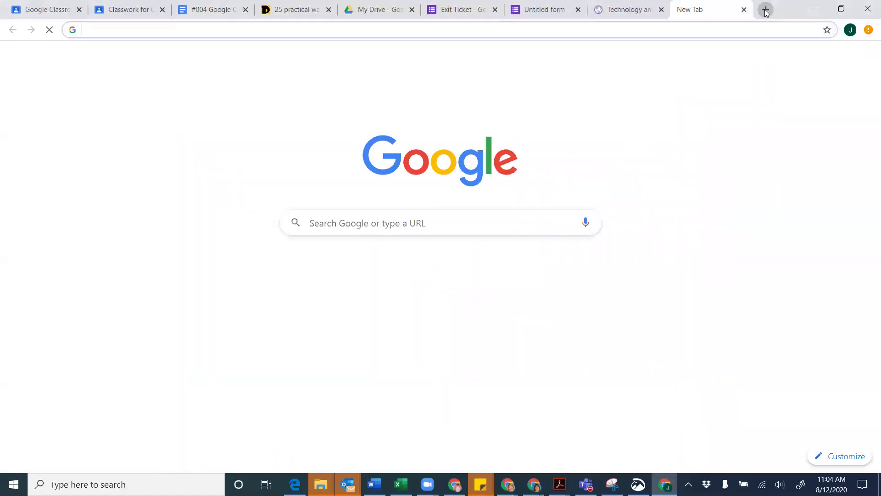
{"action": "type", "text": "breakoutedu"}
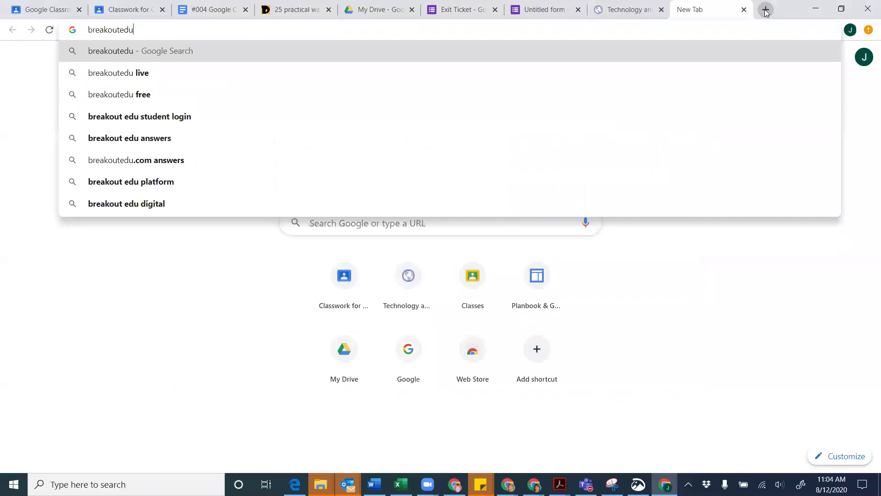
{"action": "key", "text": "Return"}
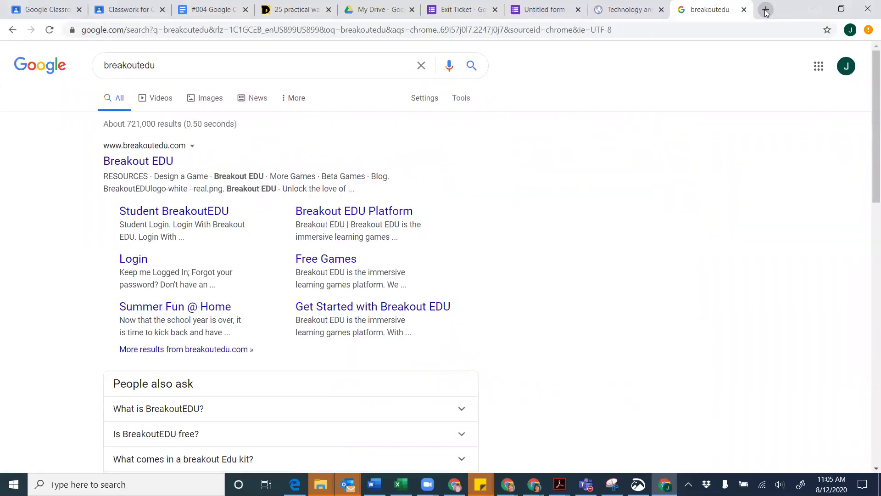
{"action": "left_click", "coordinate": [320, 260]}
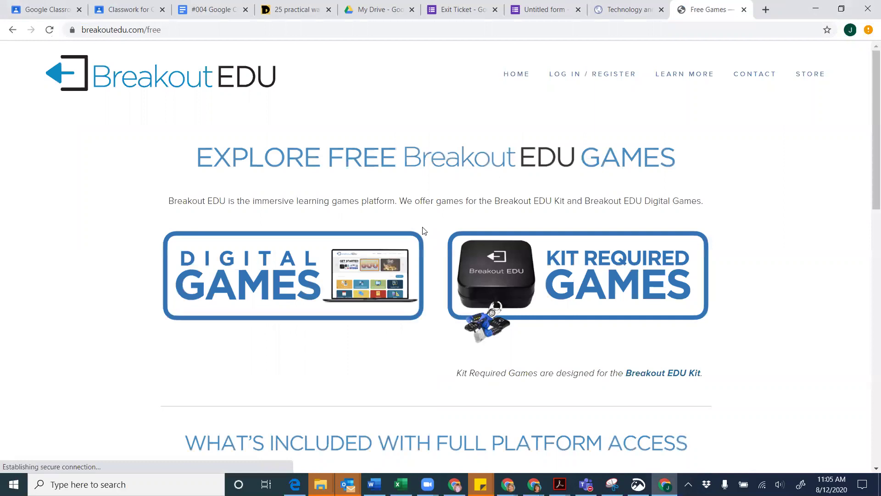
{"action": "scroll", "coordinate": [424, 230], "scroll_direction": "down", "scroll_amount": 5}
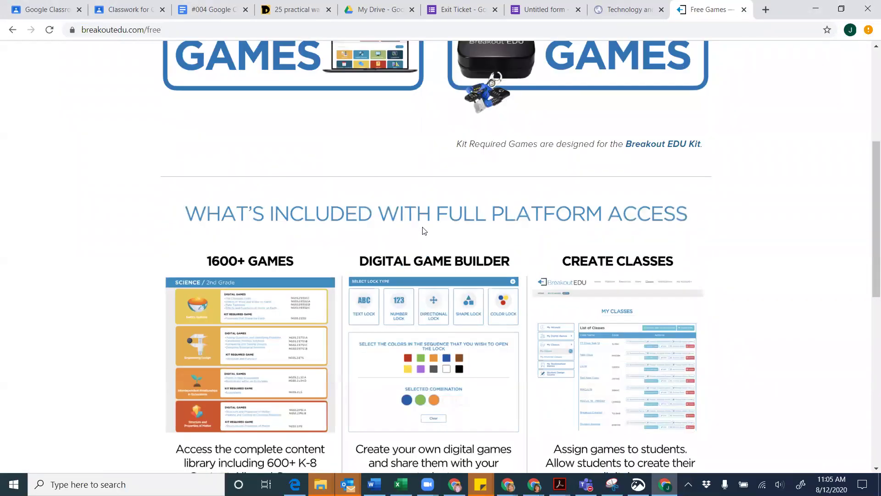
{"action": "scroll", "coordinate": [424, 231], "scroll_direction": "up", "scroll_amount": 2}
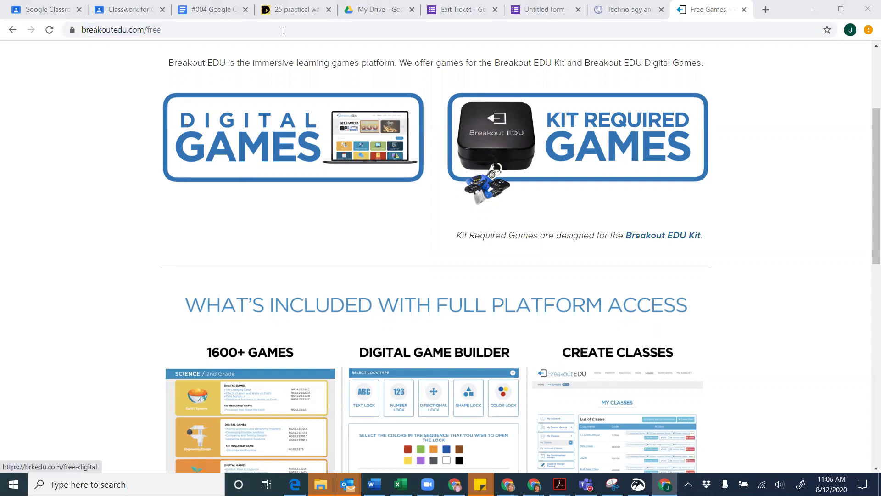
Open the article's '30+ FREE digital escape rooms' post, then stop and reload the failing page
{"action": "left_click", "coordinate": [291, 14]}
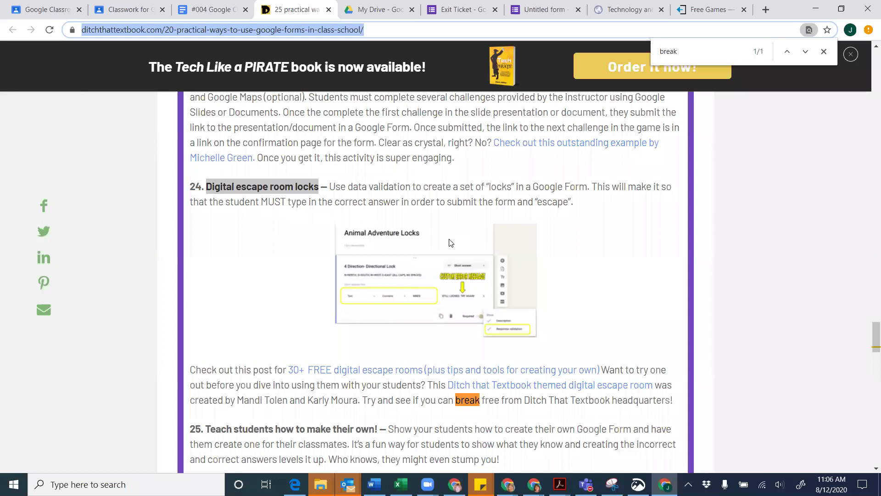
{"action": "scroll", "coordinate": [451, 242], "scroll_direction": "up", "scroll_amount": 1}
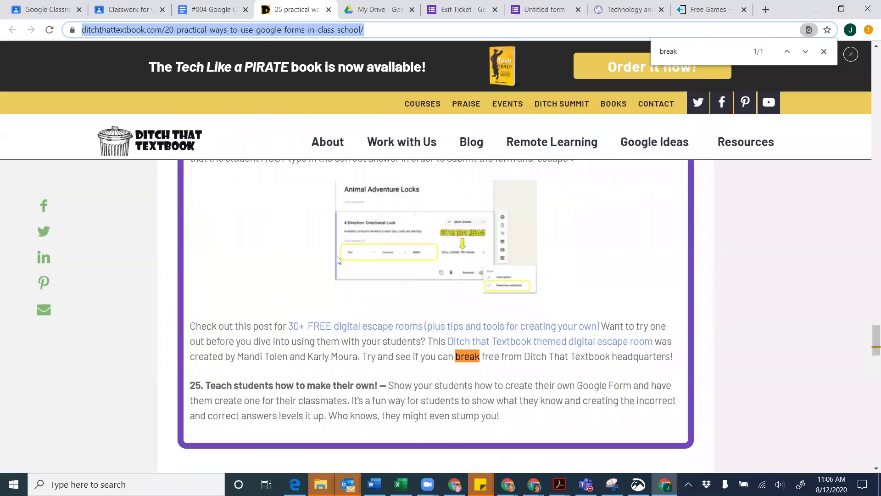
{"action": "scroll", "coordinate": [338, 260], "scroll_direction": "down", "scroll_amount": 3}
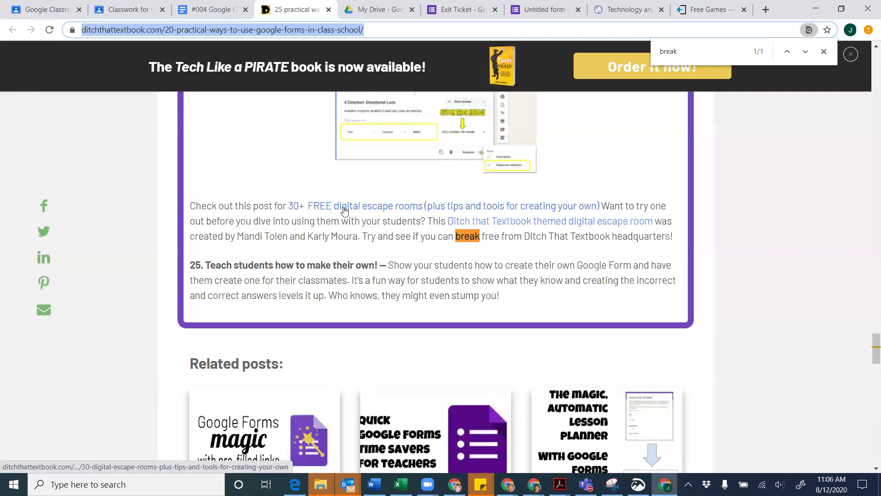
{"action": "left_click", "coordinate": [344, 210]}
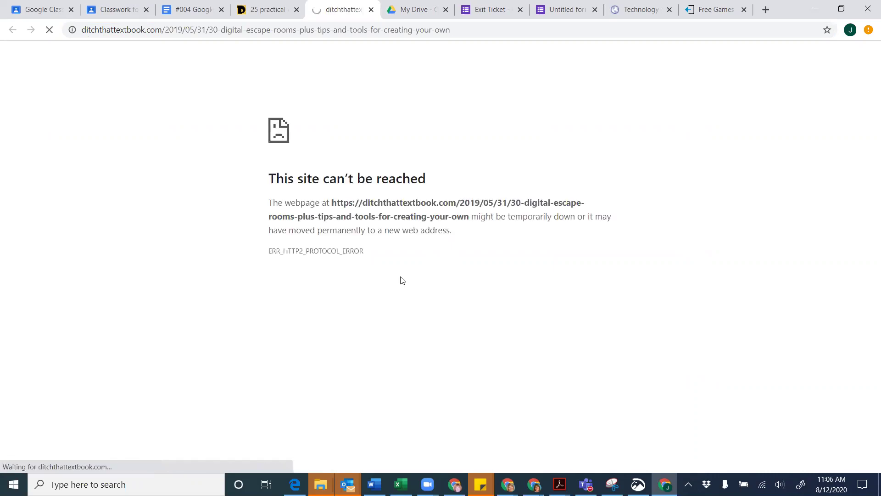
{"action": "left_click", "coordinate": [50, 31]}
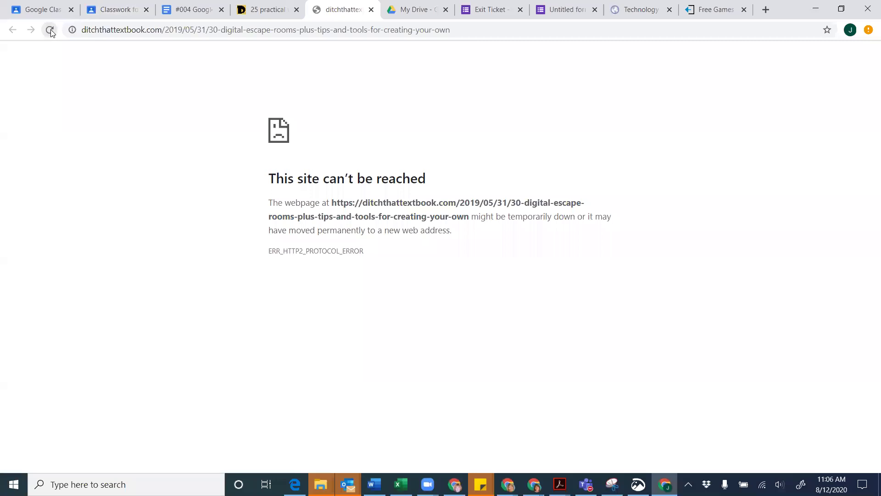
{"action": "left_click", "coordinate": [50, 30]}
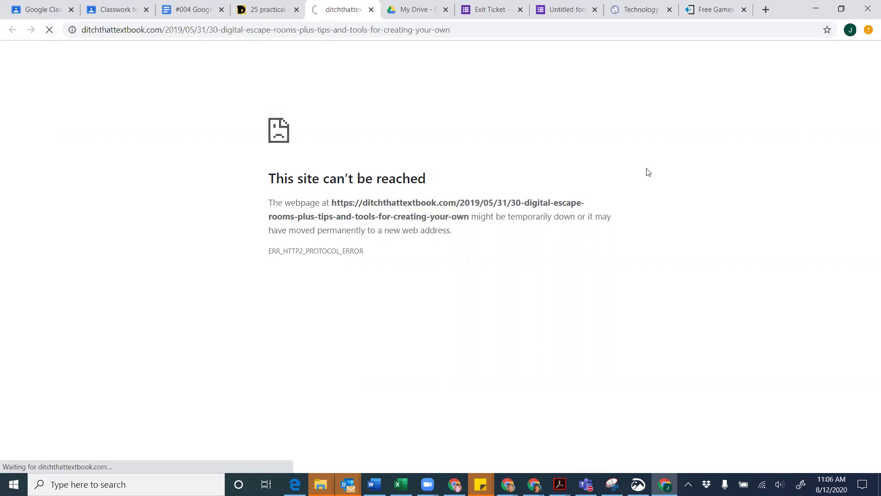
Go to customizedu.net/library in a new tab to load the TIE Reads Library home page
{"action": "left_click", "coordinate": [766, 10]}
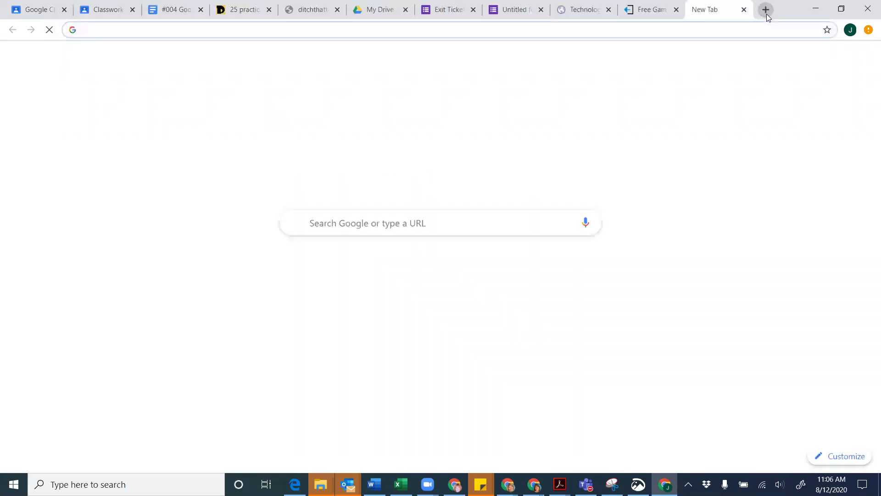
{"action": "type", "text": "tie."}
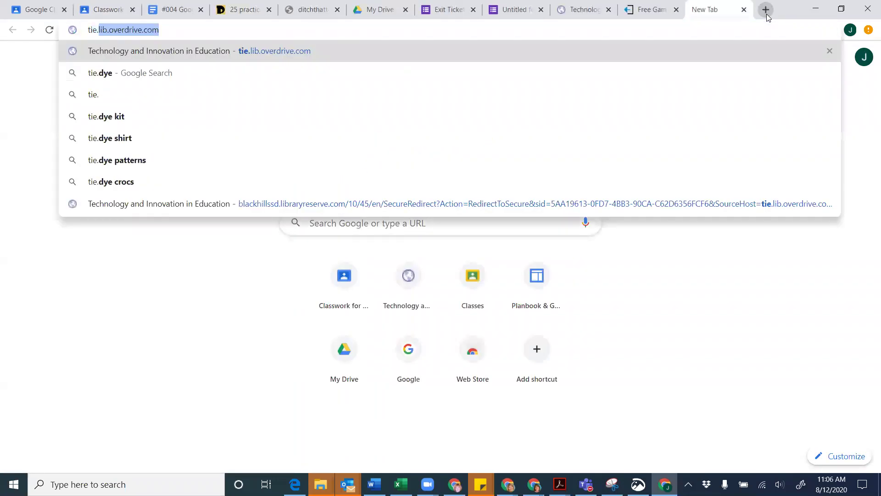
{"action": "key", "text": "BackSpace"}
{"action": "key", "text": "BackSpace"}
{"action": "key", "text": "BackSpace"}
{"action": "key", "text": "BackSpace"}
{"action": "key", "text": "BackSpace"}
{"action": "type", "text": "cus"}
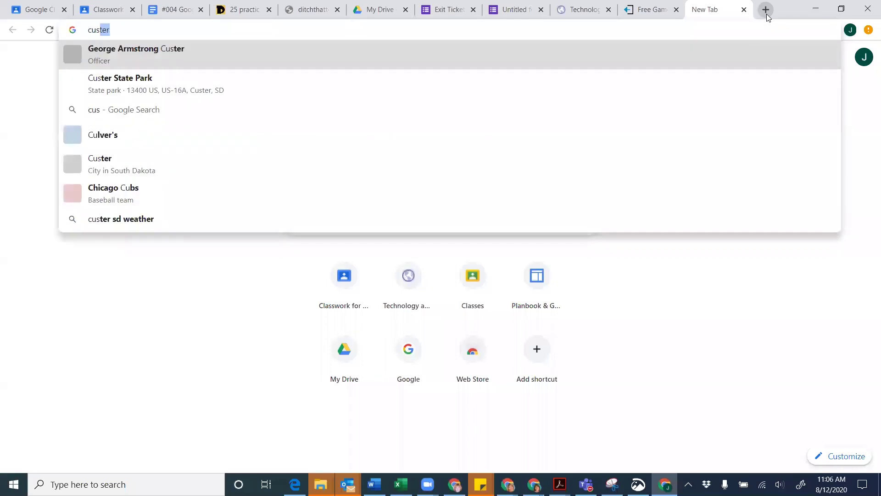
{"action": "type", "text": "tomizedu.net/library"}
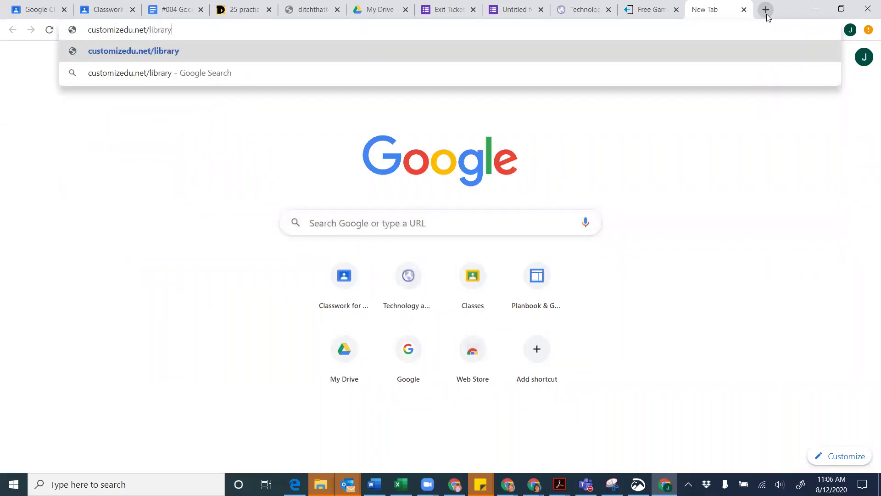
{"action": "key", "text": "Return"}
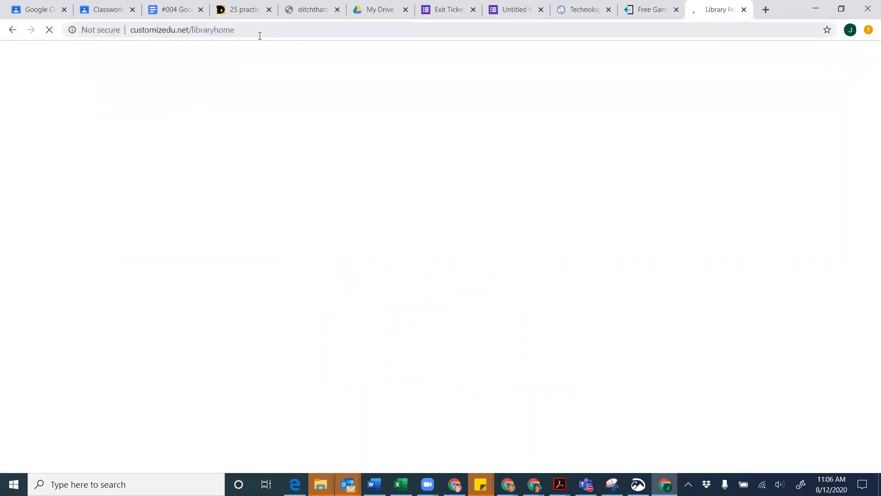
{"action": "left_click", "coordinate": [260, 32]}
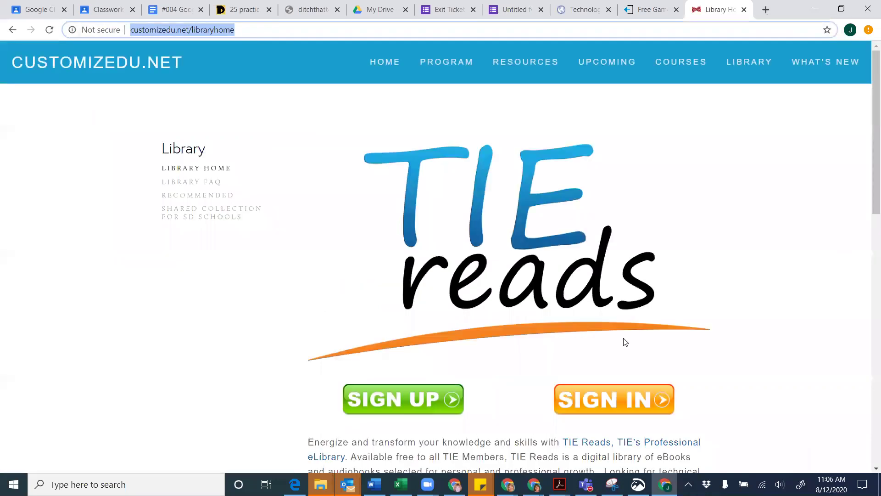
{"action": "left_click", "coordinate": [661, 340]}
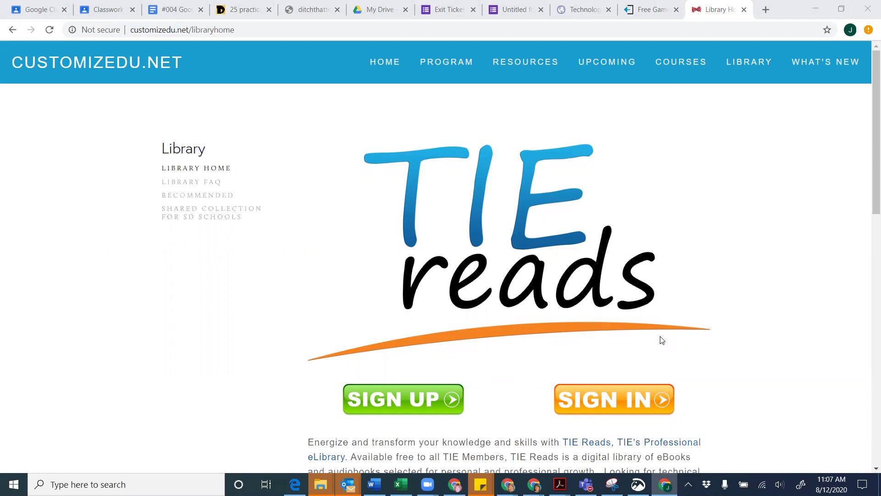
Expand the TIE Reads item on the Classwork page to show its two library links, then return to the article
{"action": "left_click", "coordinate": [102, 14]}
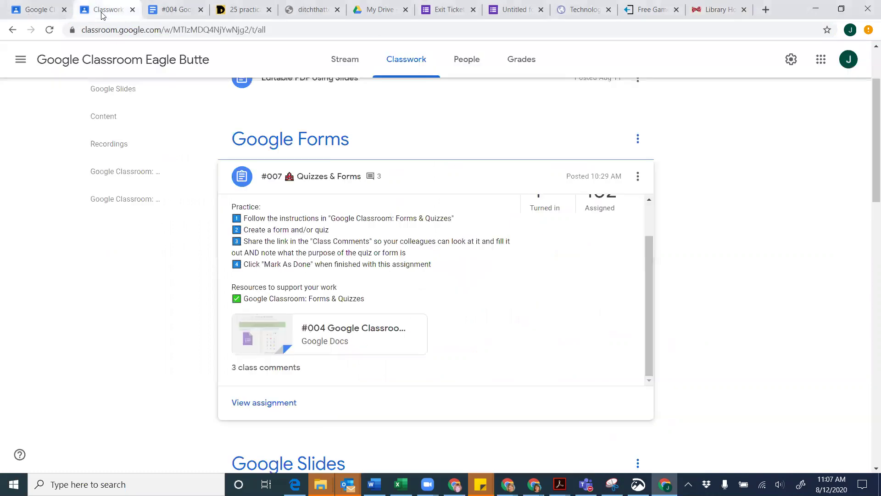
{"action": "scroll", "coordinate": [146, 239], "scroll_direction": "down", "scroll_amount": 10}
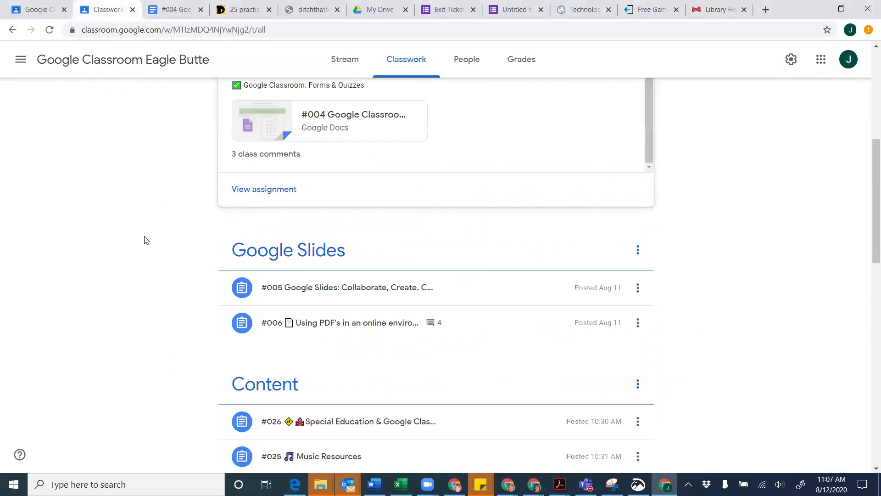
{"action": "scroll", "coordinate": [145, 240], "scroll_direction": "down", "scroll_amount": 5}
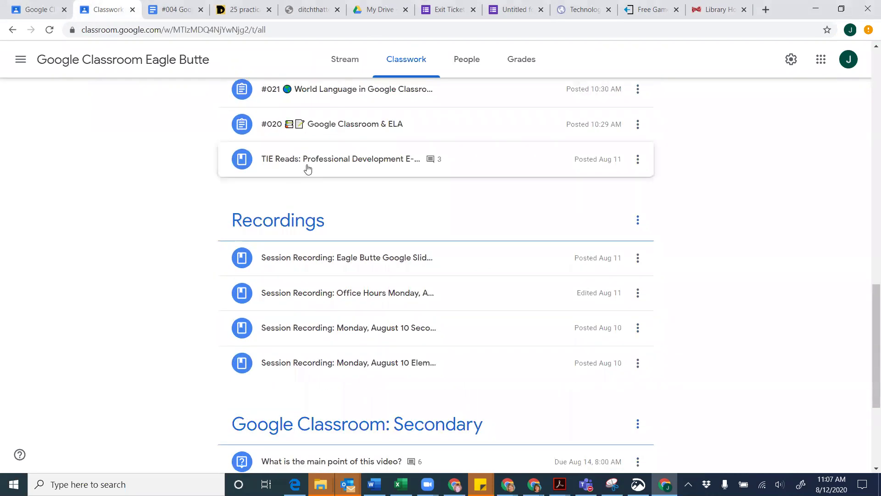
{"action": "left_click", "coordinate": [328, 164]}
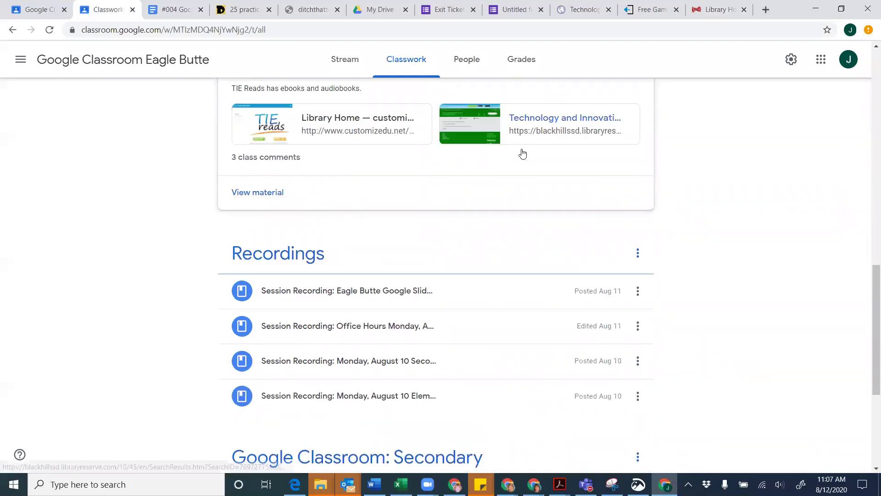
{"action": "scroll", "coordinate": [461, 190], "scroll_direction": "up", "scroll_amount": 3}
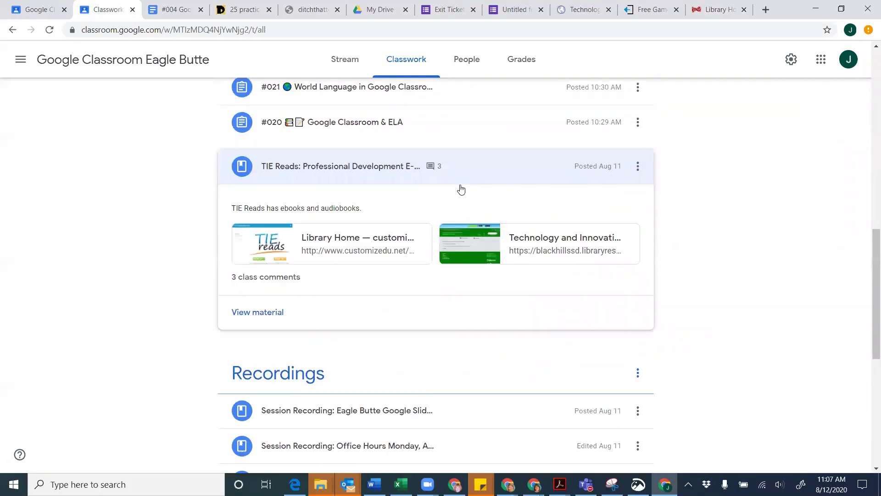
{"action": "scroll", "coordinate": [129, 208], "scroll_direction": "up", "scroll_amount": 10}
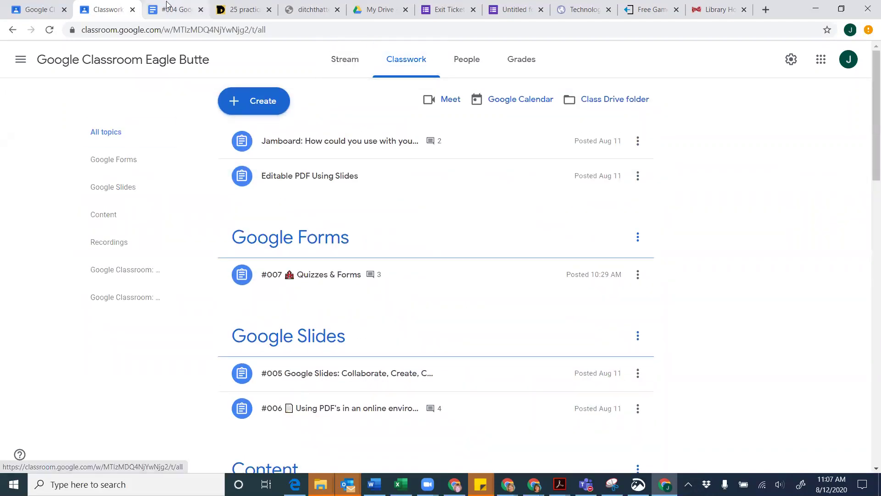
{"action": "left_click", "coordinate": [243, 12]}
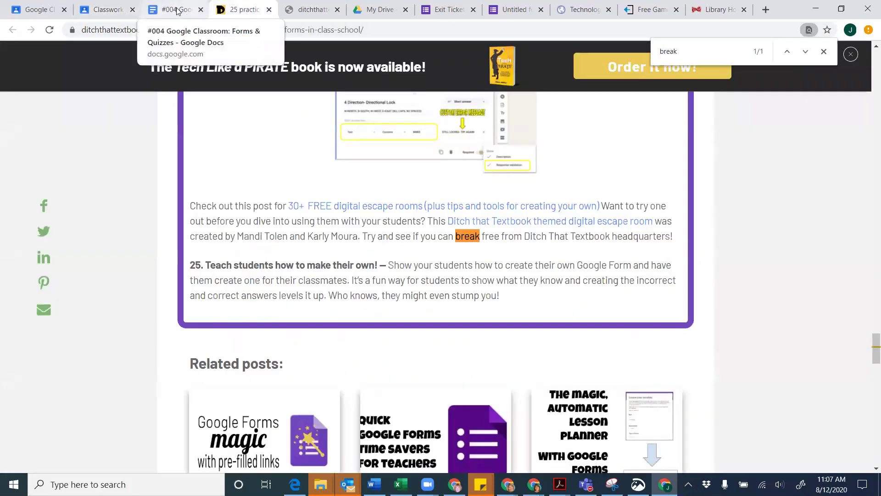
Scroll the #004 Forms & Quizzes doc to its 'To do: Create a form or quiz' row
{"action": "left_click", "coordinate": [171, 17]}
{"action": "scroll", "coordinate": [368, 320], "scroll_direction": "down", "scroll_amount": 2}
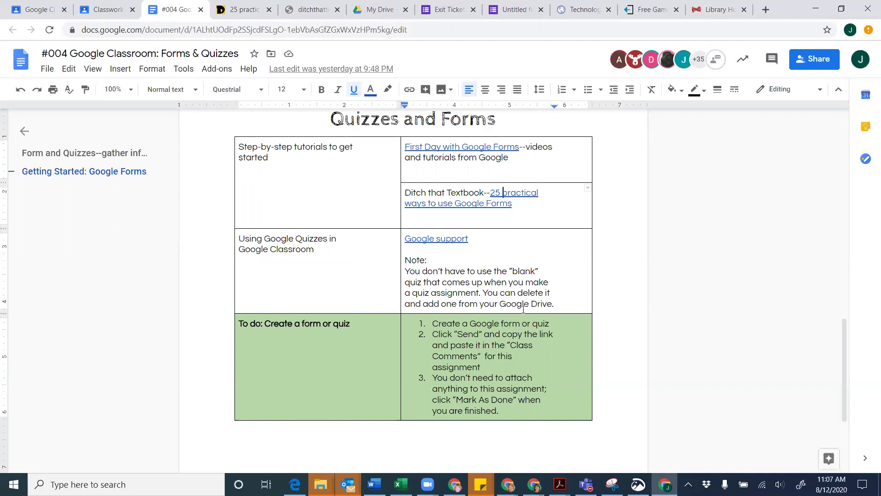
{"action": "scroll", "coordinate": [511, 286], "scroll_direction": "down", "scroll_amount": 2}
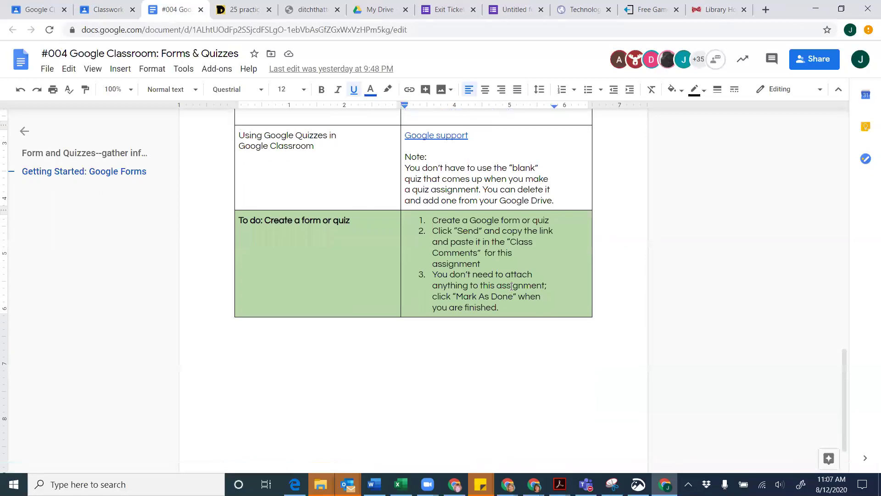
{"action": "scroll", "coordinate": [511, 286], "scroll_direction": "down", "scroll_amount": 1}
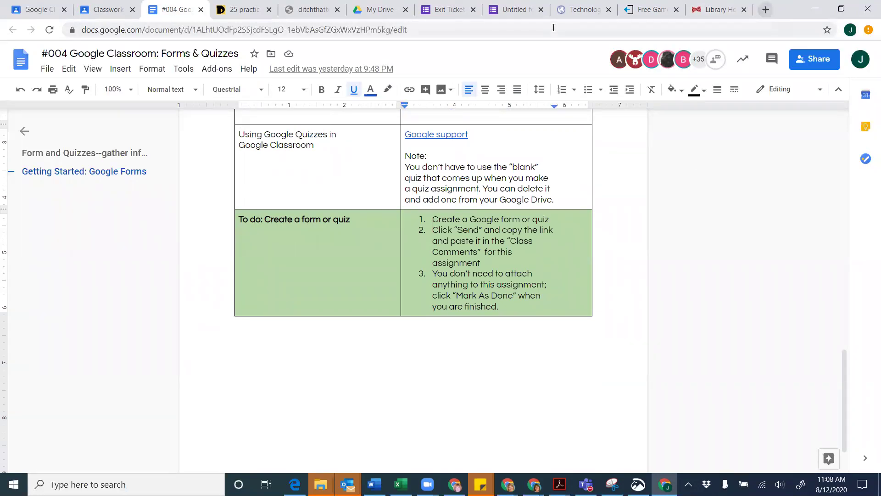
From My Drive, start a new blank Google Form through the new-file menu
{"action": "left_click", "coordinate": [367, 10]}
{"action": "key", "text": "c"}
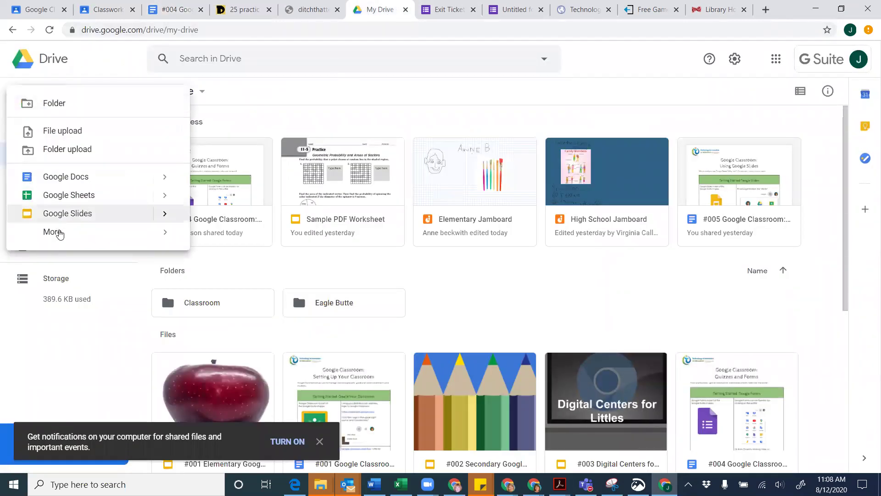
{"action": "mouse_move", "coordinate": [59, 232]}
{"action": "left_click", "coordinate": [241, 244]}
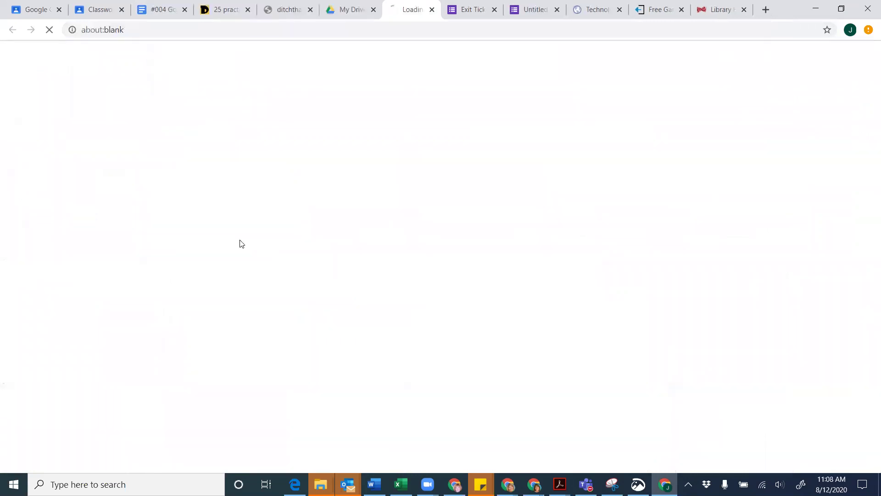
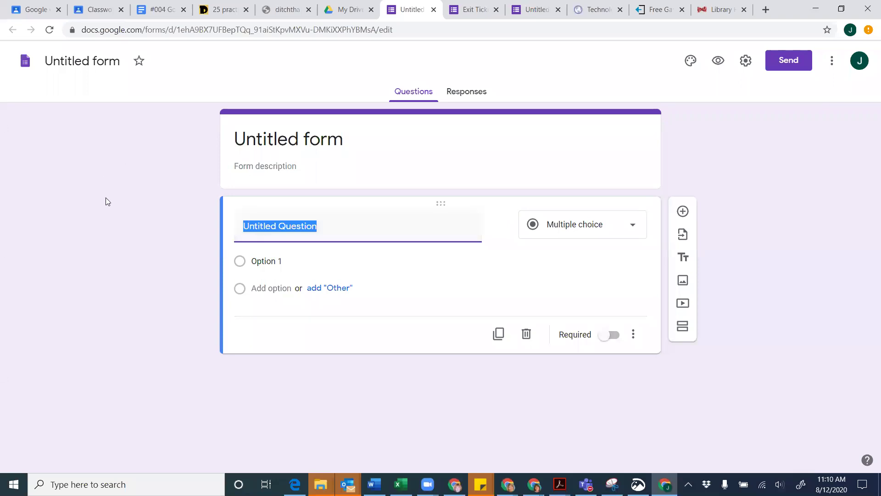
Title the new form 'Demo Form' and leave its description empty
{"action": "left_click", "coordinate": [80, 64]}
{"action": "type", "text": "Demo Form"}
{"action": "left_click", "coordinate": [100, 171]}
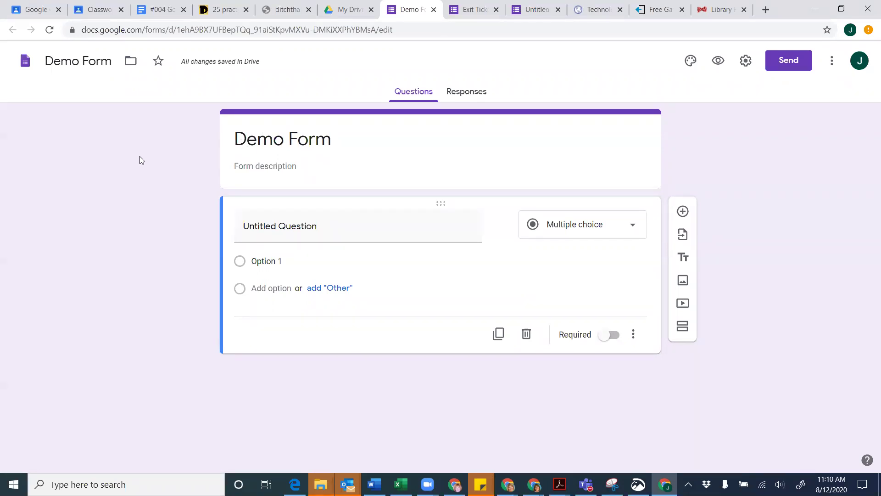
{"action": "left_click", "coordinate": [252, 166]}
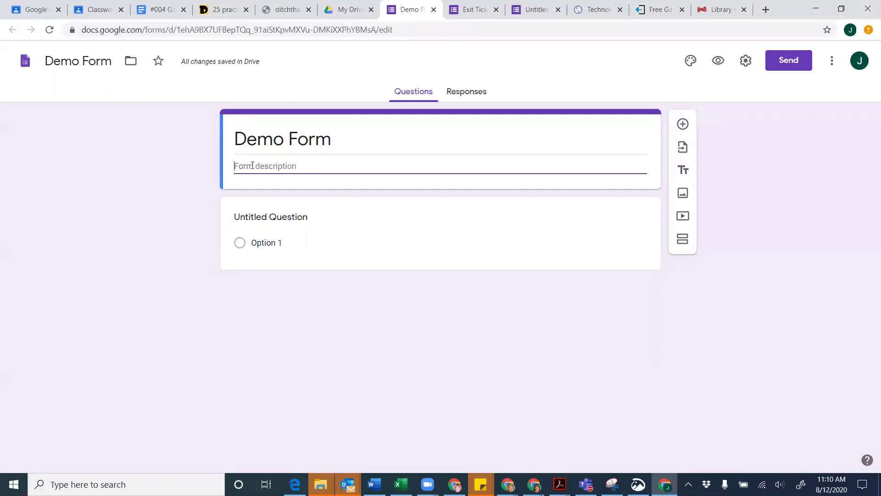
{"action": "left_click", "coordinate": [142, 192]}
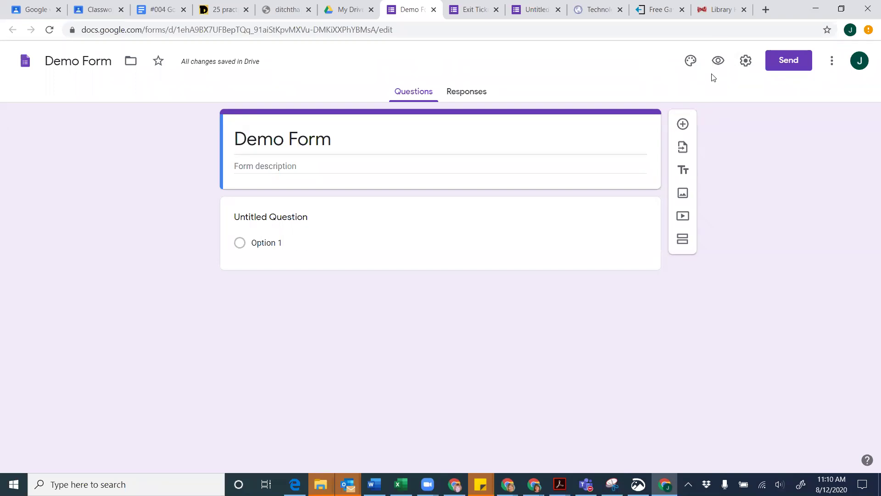
Browse the theme options without changing the purple theme, then preview Demo Form
{"action": "left_click", "coordinate": [689, 66]}
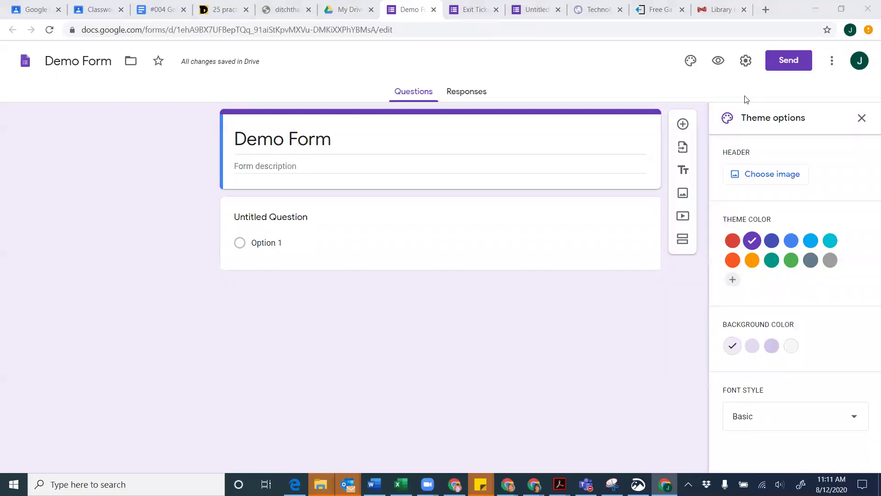
{"action": "left_click", "coordinate": [860, 120]}
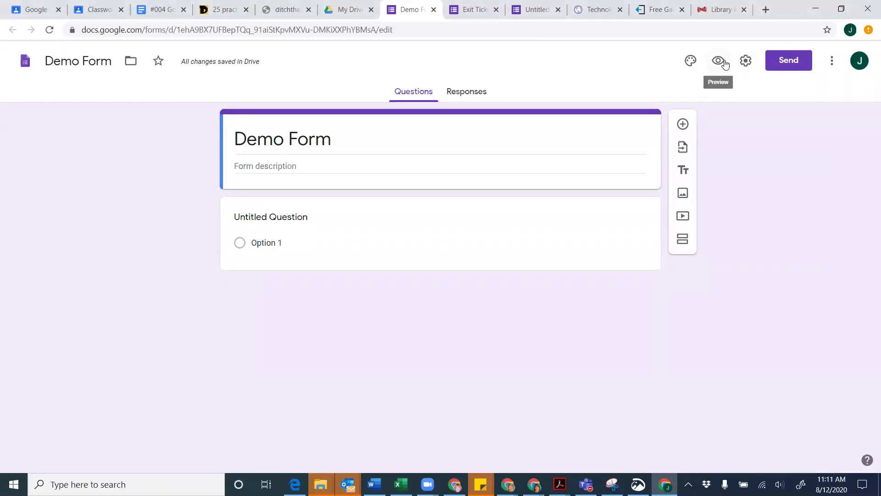
{"action": "left_click", "coordinate": [728, 62]}
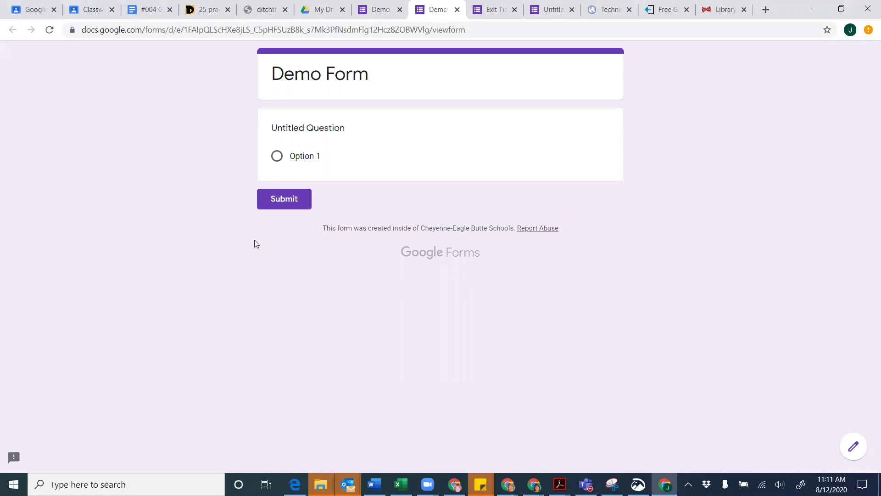
Close the Demo Form preview tab to get back to the editor
{"action": "left_click", "coordinate": [457, 9]}
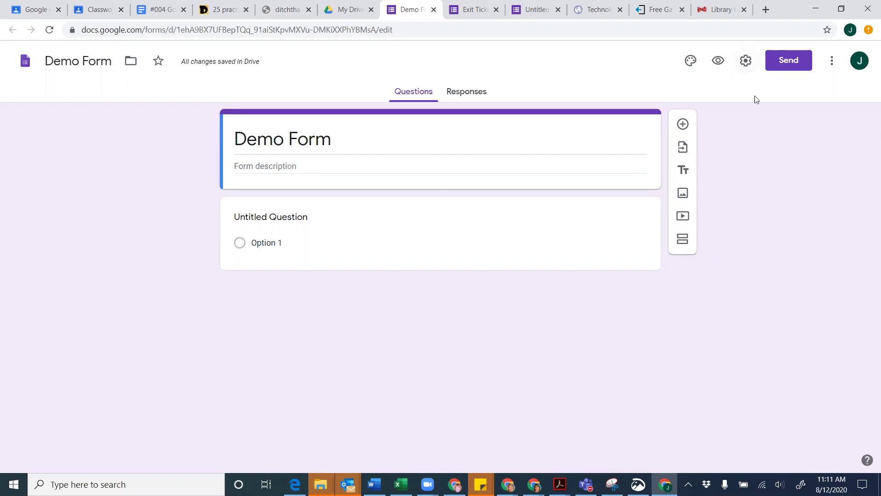
{"action": "left_click", "coordinate": [788, 64]}
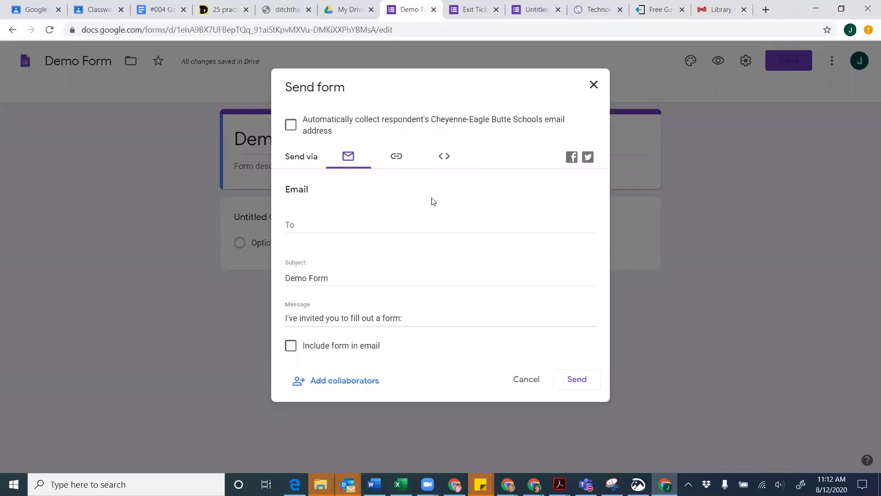
{"action": "left_click", "coordinate": [398, 157]}
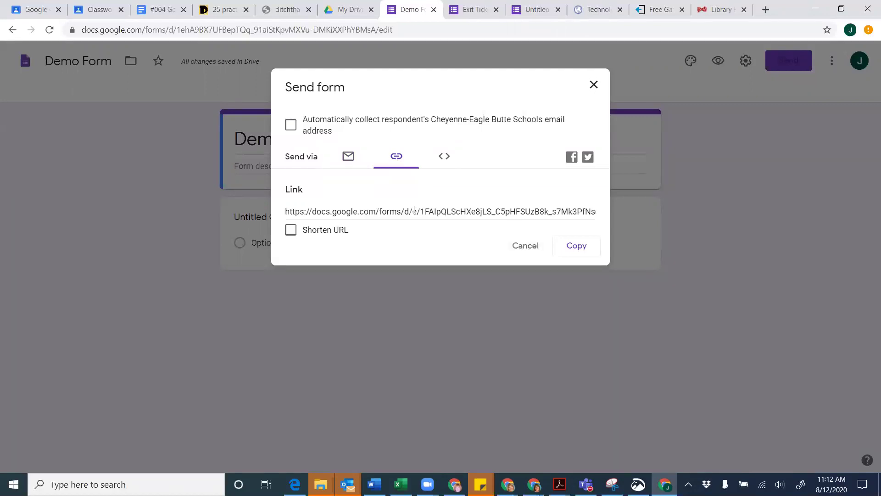
{"action": "left_click", "coordinate": [593, 85]}
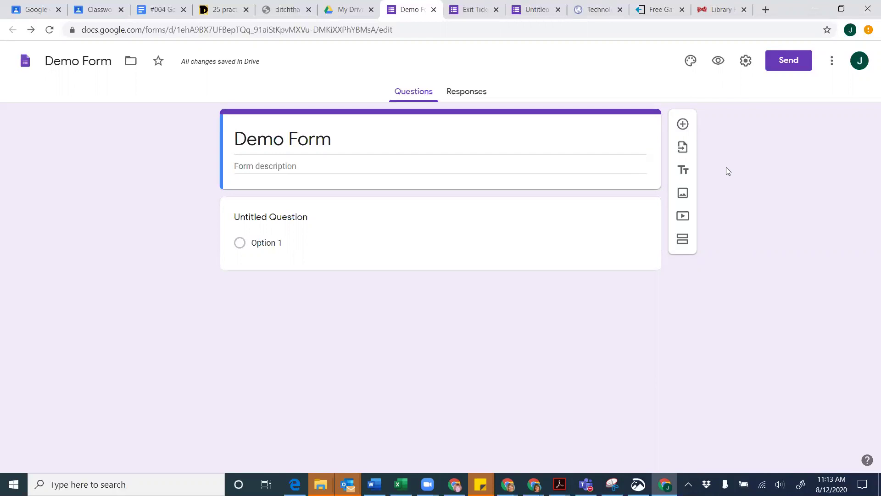
In the form's General settings, turn on Collect email addresses
{"action": "left_click", "coordinate": [742, 68]}
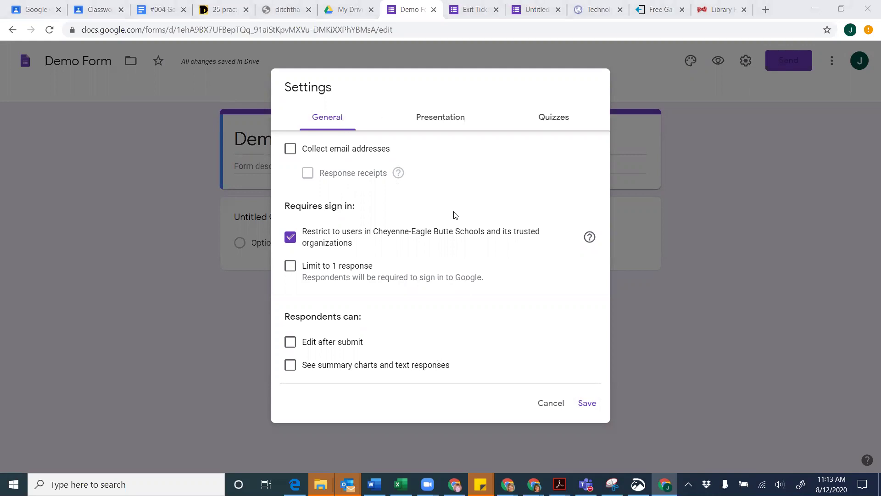
{"action": "left_click", "coordinate": [290, 150]}
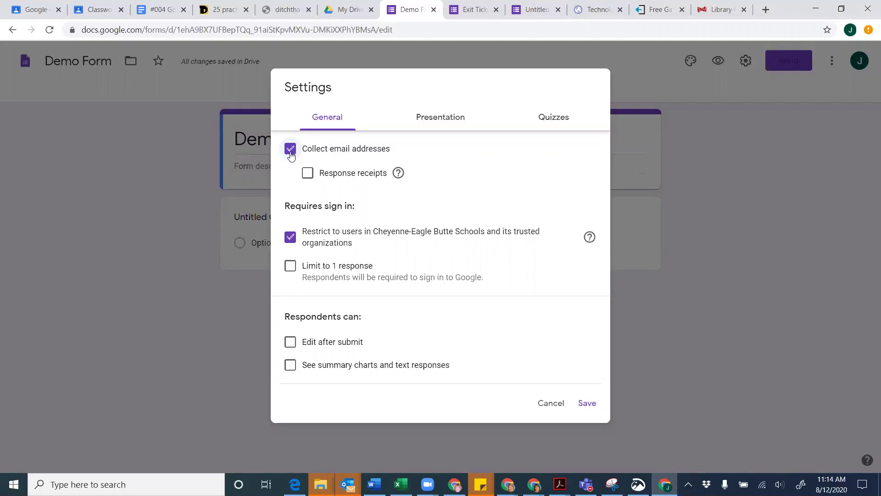
Lift the school-only sign-in restriction, leaving response receipts and the one-response limit off
{"action": "left_click", "coordinate": [308, 173]}
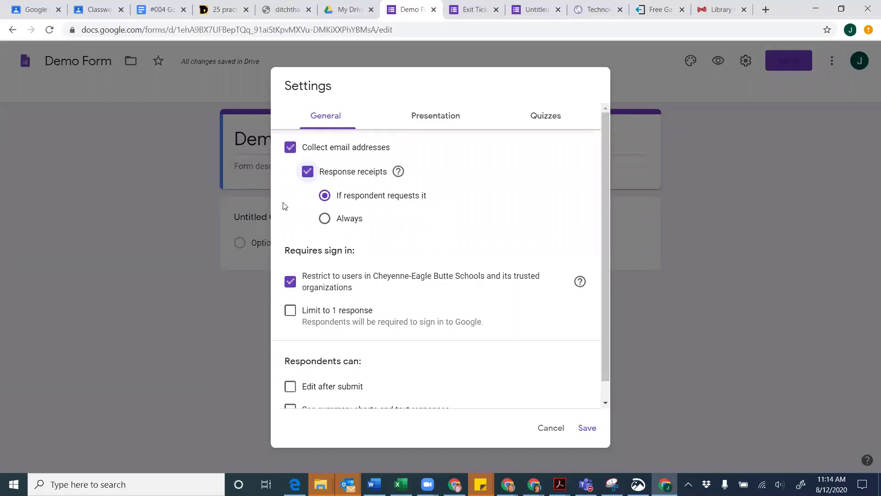
{"action": "left_click", "coordinate": [306, 173]}
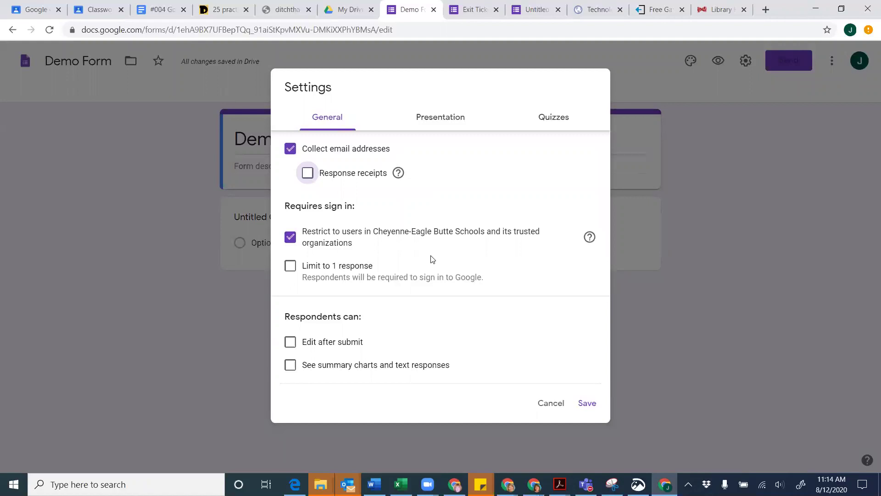
{"action": "left_click", "coordinate": [286, 243]}
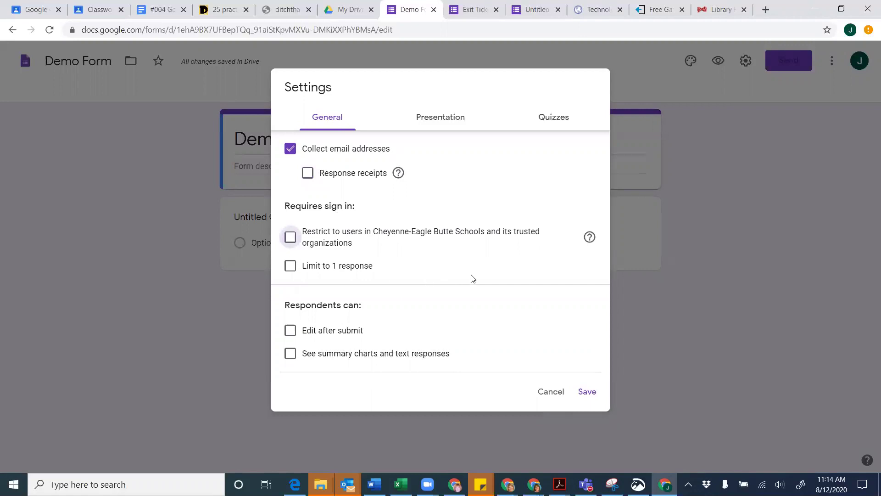
{"action": "left_click", "coordinate": [290, 237]}
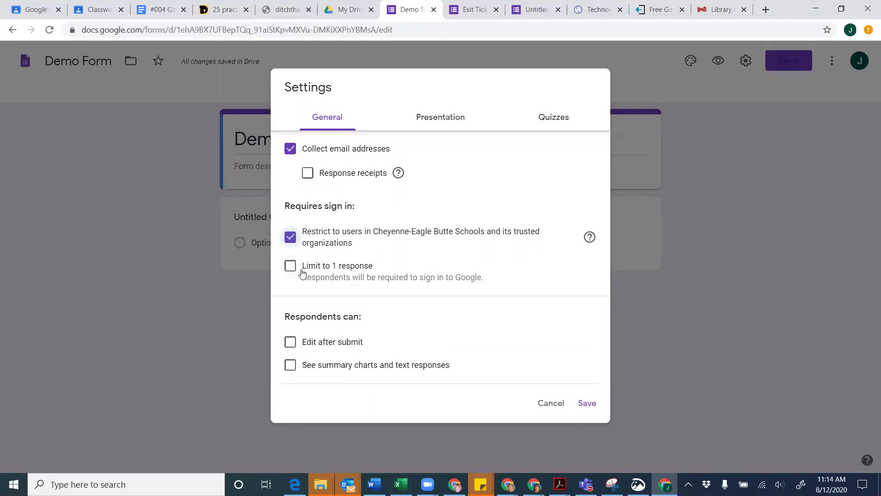
{"action": "left_click", "coordinate": [291, 237]}
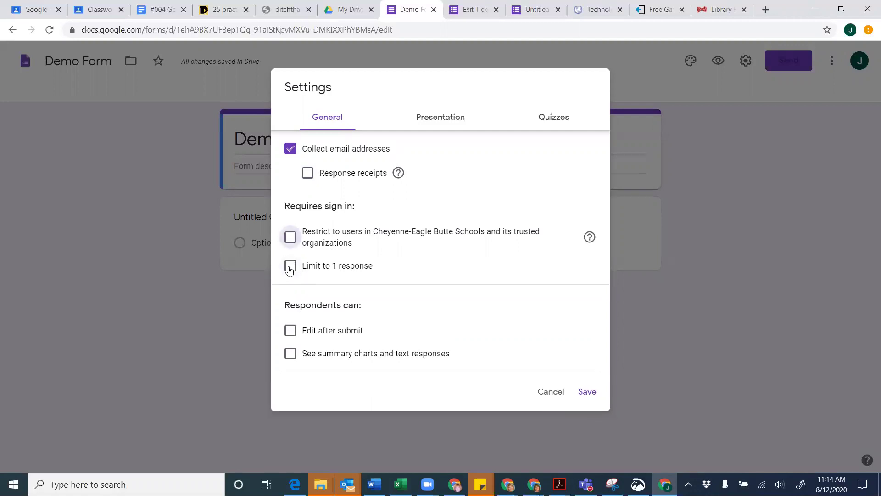
{"action": "left_click", "coordinate": [290, 269]}
{"action": "left_click", "coordinate": [290, 269]}
In Presentation settings, set the confirmation message to 'Thanks for filling out the form!' with no progress bar
{"action": "left_click", "coordinate": [440, 122]}
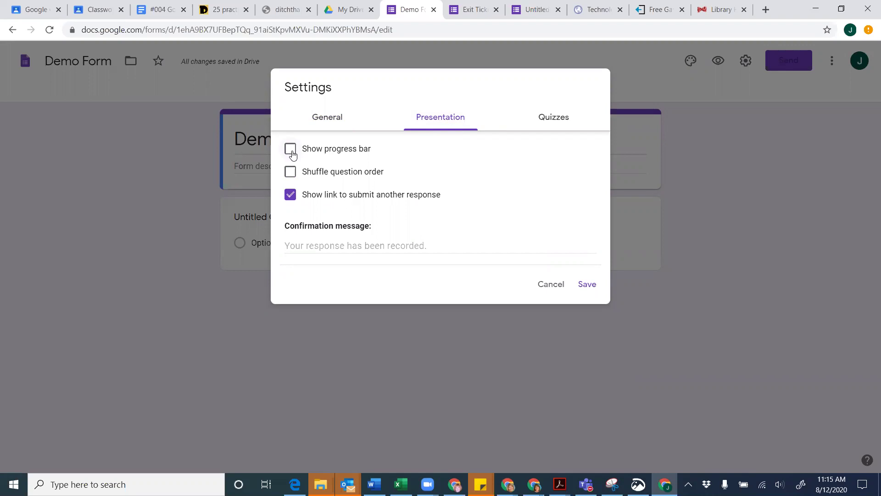
{"action": "left_click", "coordinate": [292, 155]}
{"action": "left_click", "coordinate": [292, 154]}
{"action": "left_click", "coordinate": [320, 246]}
{"action": "type", "text": "Thanks "}
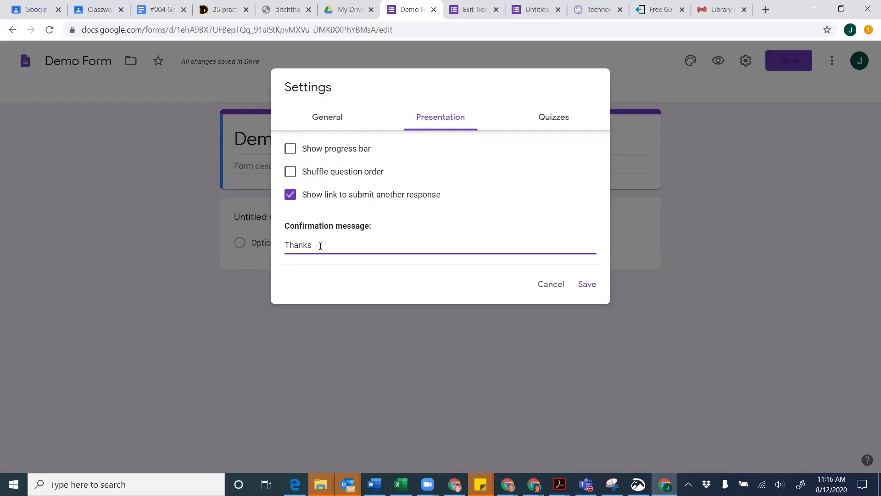
{"action": "type", "text": "for filling out the form!"}
{"action": "left_click", "coordinate": [559, 119]}
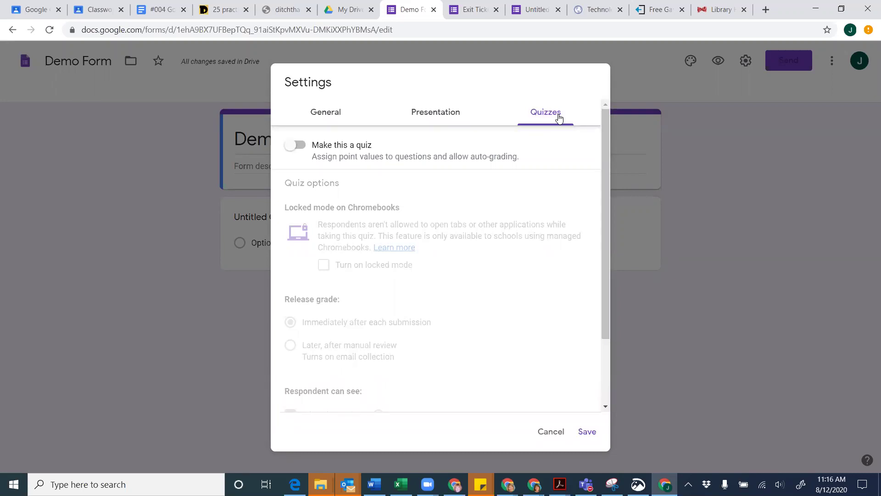
Switch on 'Make this a quiz' and look over the quiz options below
{"action": "left_click", "coordinate": [296, 146]}
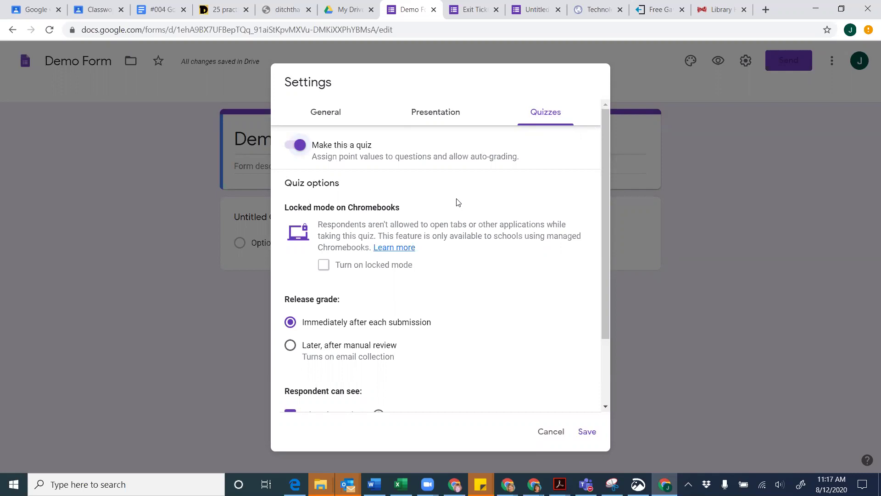
{"action": "scroll", "coordinate": [458, 202], "scroll_direction": "down", "scroll_amount": 1}
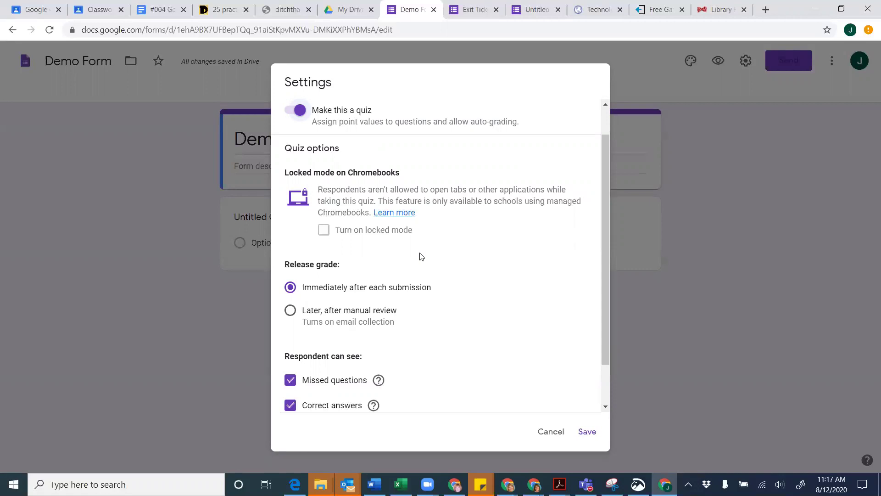
Keep grade release at 'Immediately after each submission' and save the quiz settings
{"action": "scroll", "coordinate": [368, 282], "scroll_direction": "down", "scroll_amount": 2}
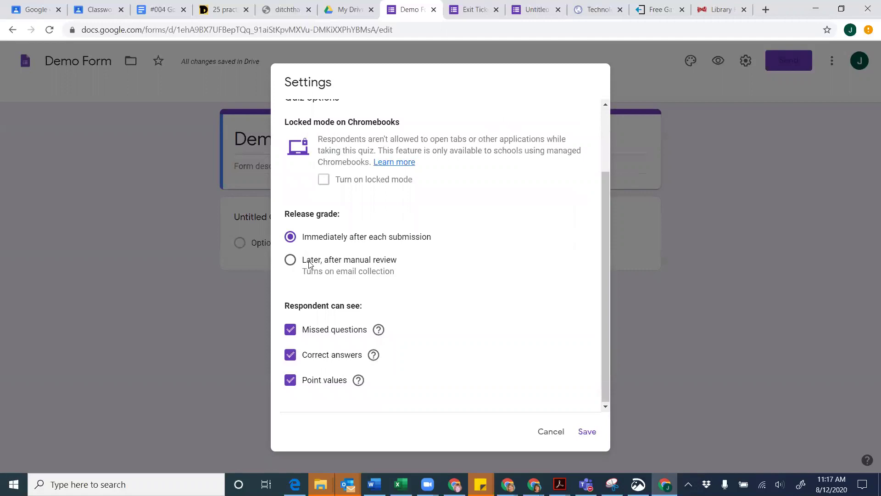
{"action": "left_click", "coordinate": [290, 262]}
{"action": "left_click", "coordinate": [290, 237]}
{"action": "scroll", "coordinate": [544, 334], "scroll_direction": "up", "scroll_amount": 2}
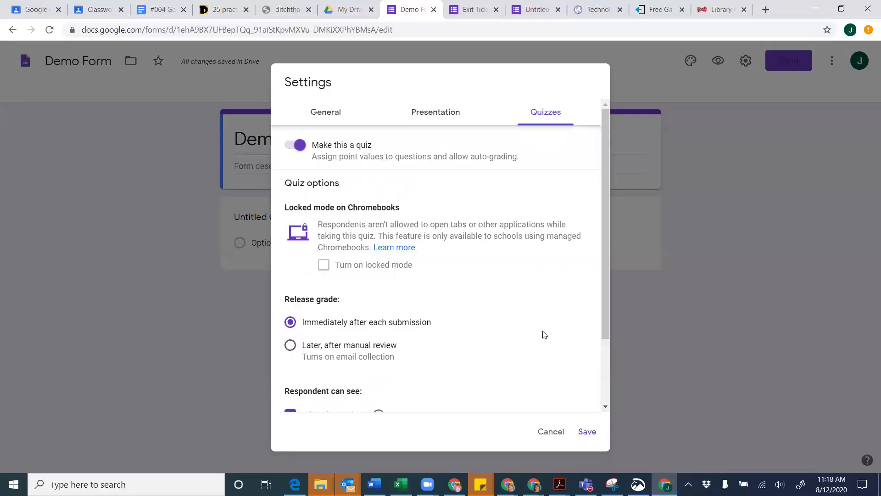
{"action": "left_click", "coordinate": [586, 431]}
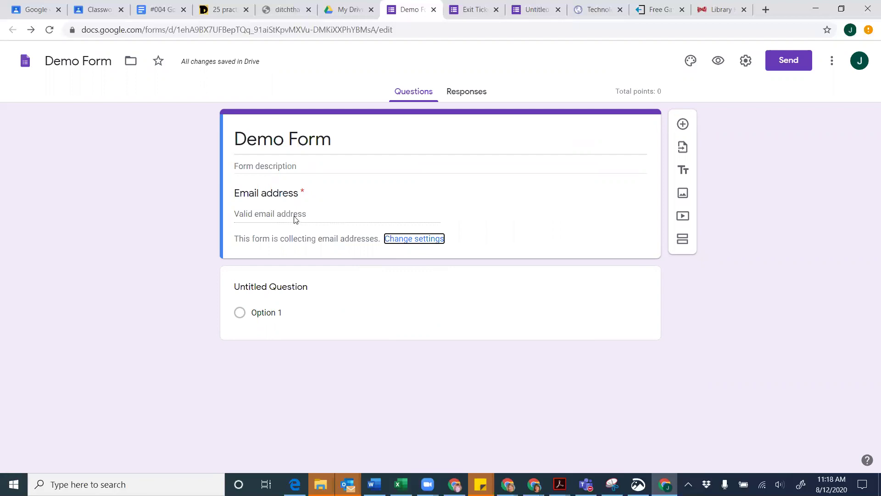
Expand the Untitled Question card and select its title for editing
{"action": "left_click", "coordinate": [726, 175]}
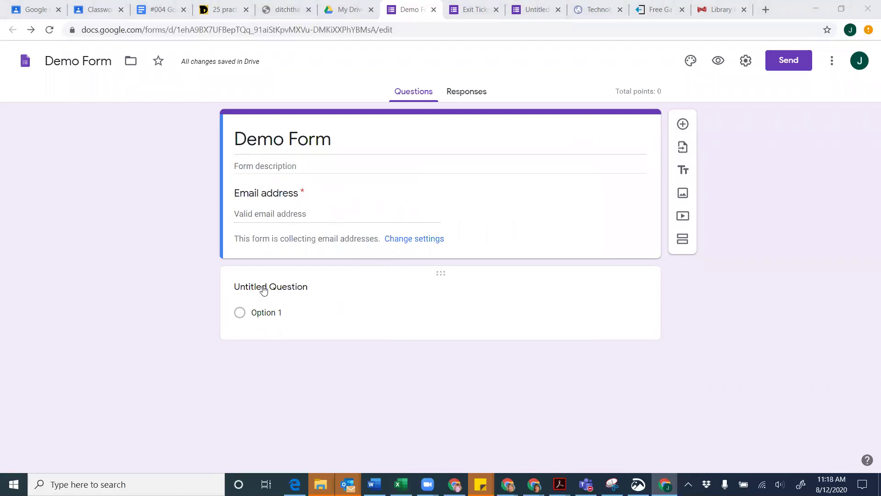
{"action": "left_click", "coordinate": [264, 285]}
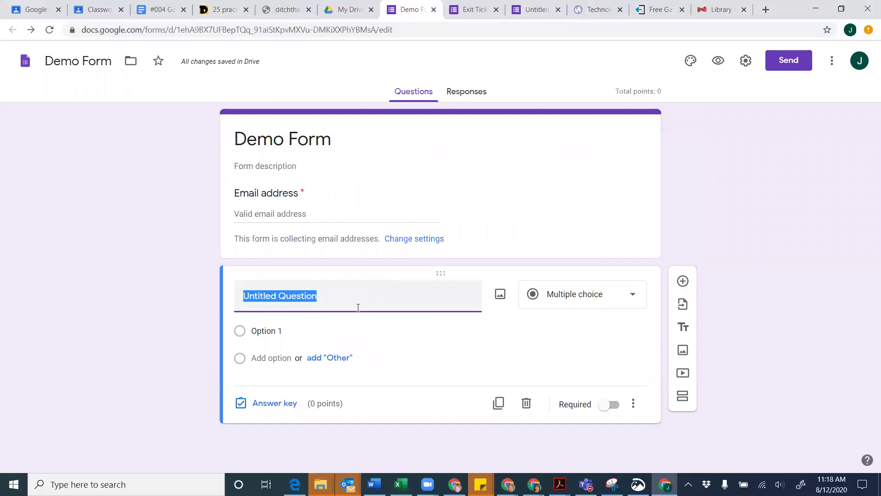
Title the question 'First Name' and make it required, without adding an image
{"action": "type", "text": "First Name"}
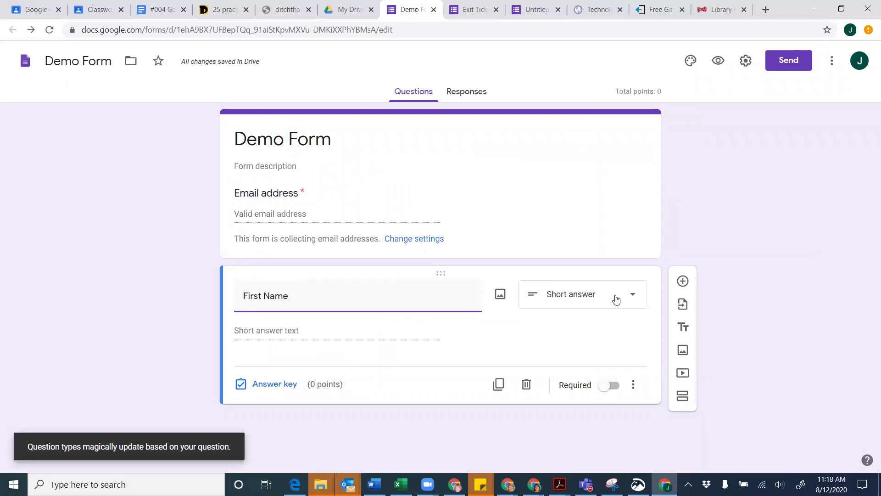
{"action": "left_click", "coordinate": [500, 299]}
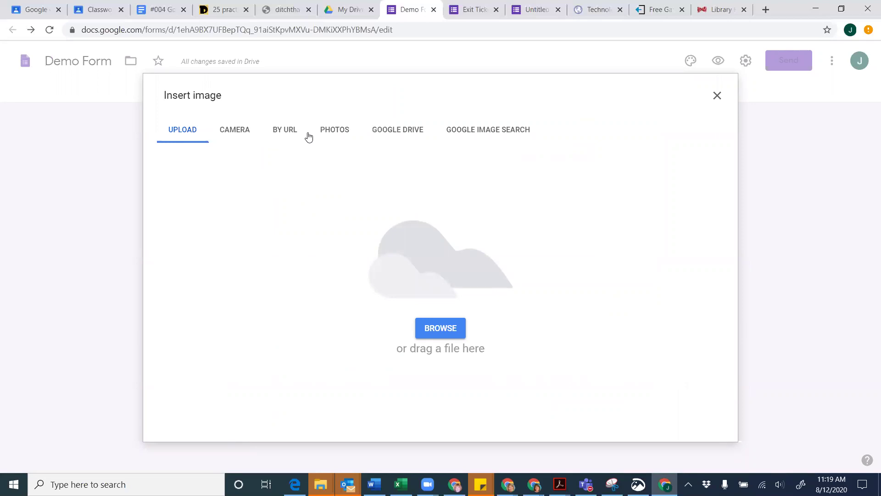
{"action": "left_click", "coordinate": [715, 95]}
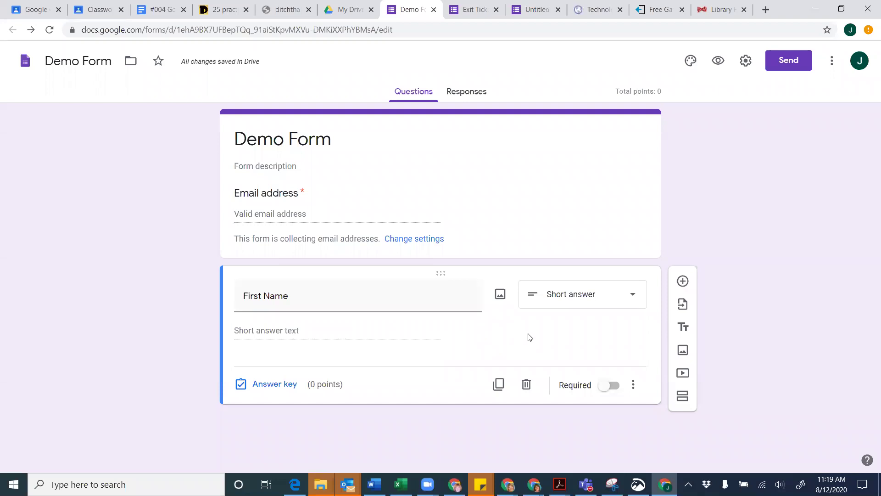
{"action": "left_click", "coordinate": [602, 386]}
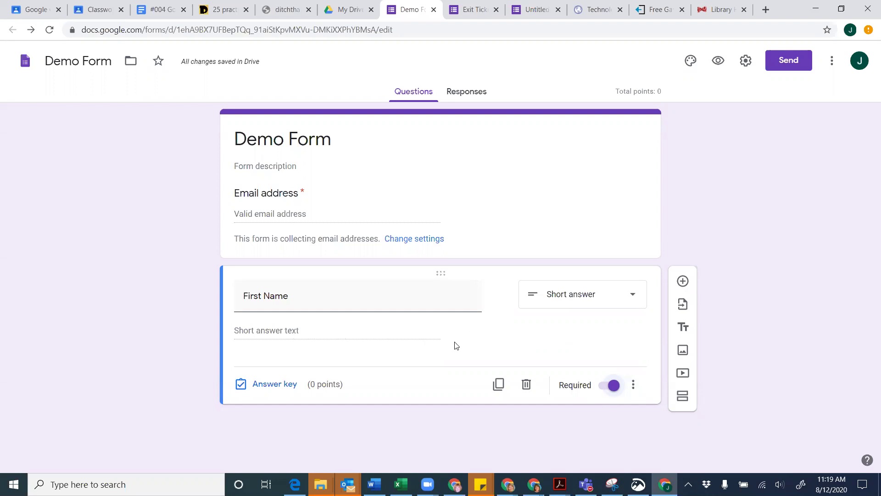
{"action": "left_click", "coordinate": [266, 386]}
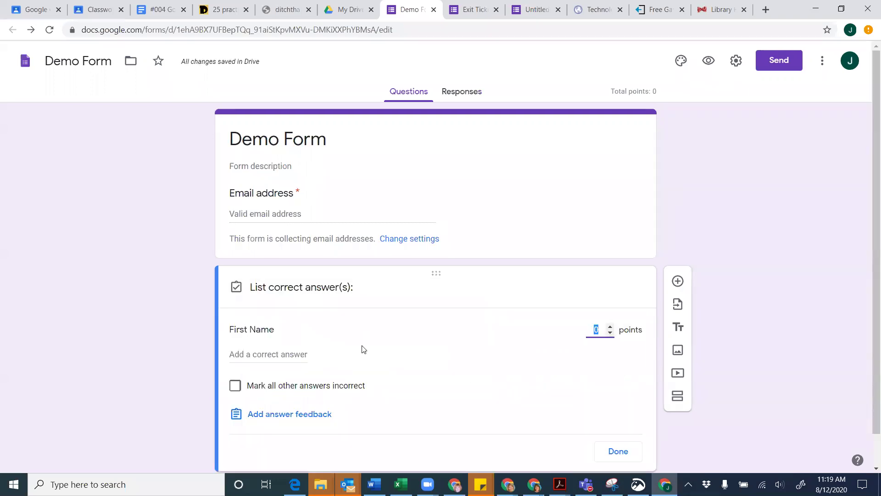
{"action": "scroll", "coordinate": [362, 349], "scroll_direction": "down", "scroll_amount": 1}
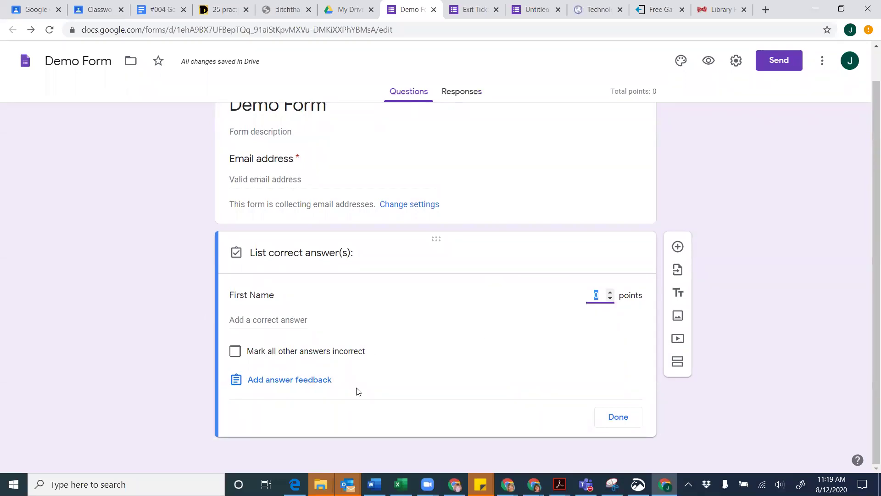
{"action": "left_click", "coordinate": [610, 416]}
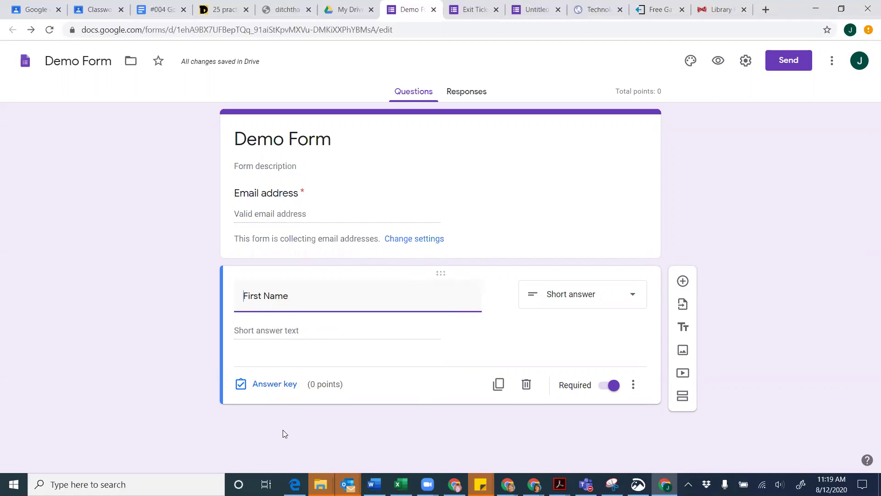
{"action": "left_click", "coordinate": [265, 384]}
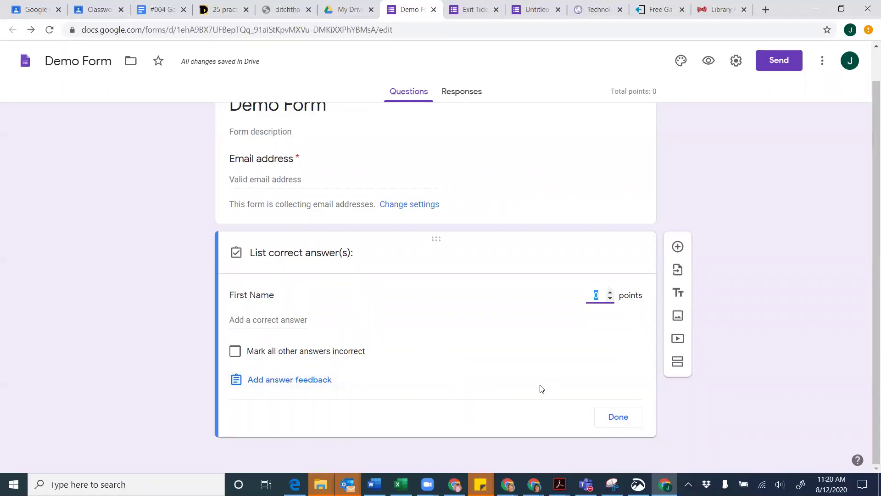
{"action": "left_click", "coordinate": [617, 426]}
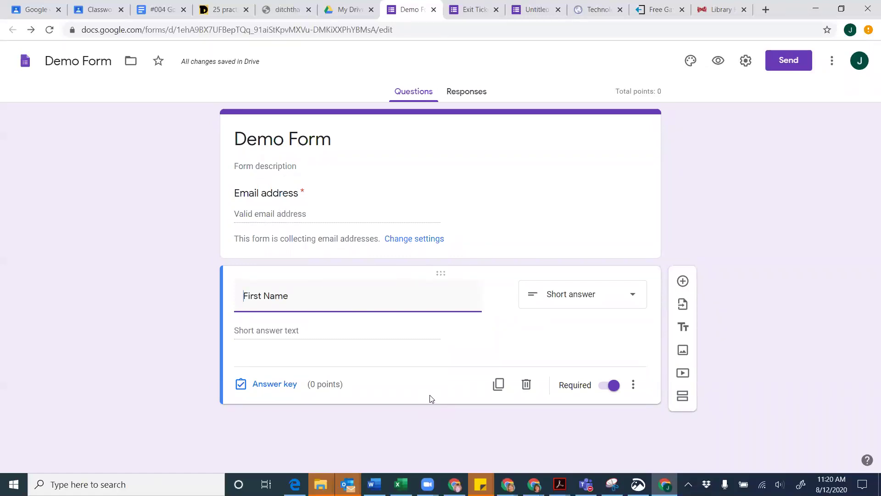
Duplicate the First Name question and retitle the copy 'Last Name'
{"action": "left_click", "coordinate": [499, 385]}
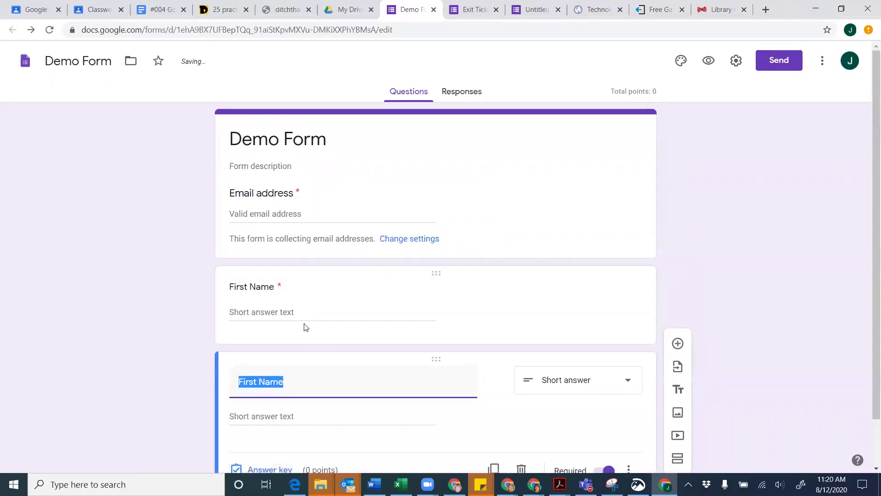
{"action": "type", "text": "Last name"}
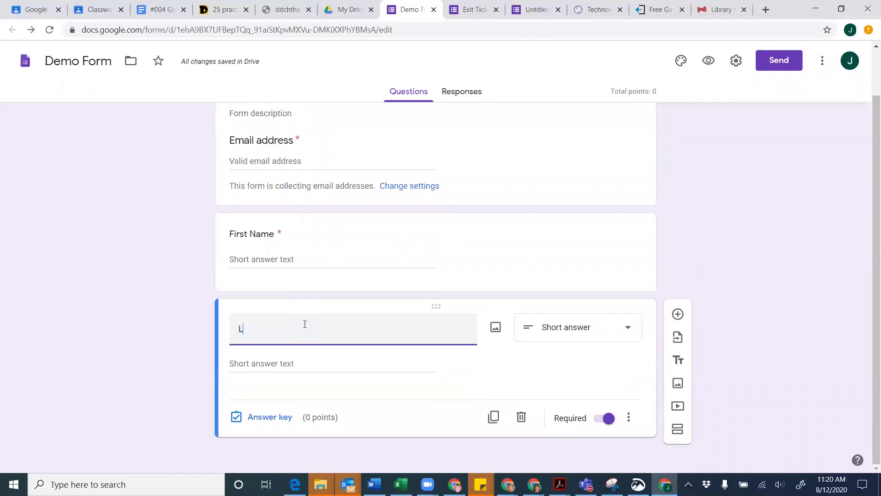
{"action": "key", "text": "BackSpace"}
{"action": "key", "text": "BackSpace"}
{"action": "key", "text": "BackSpace"}
{"action": "key", "text": "BackSpace"}
{"action": "type", "text": "Name"}
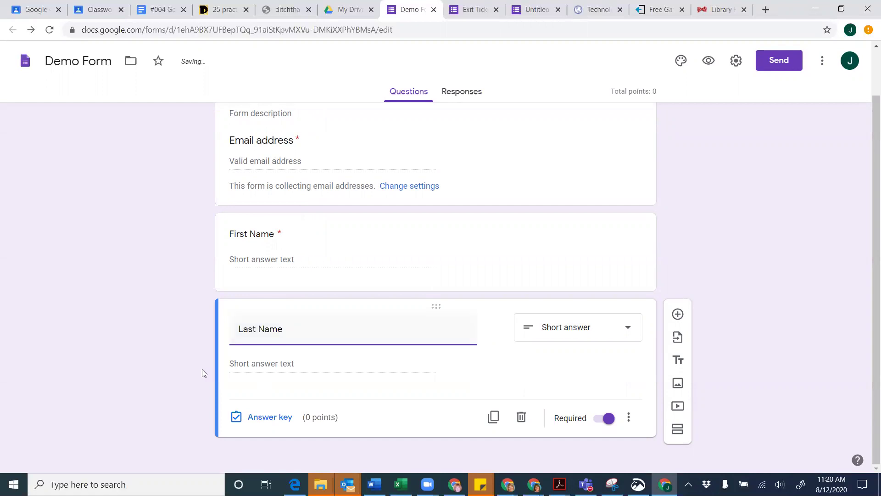
{"action": "left_click", "coordinate": [389, 369]}
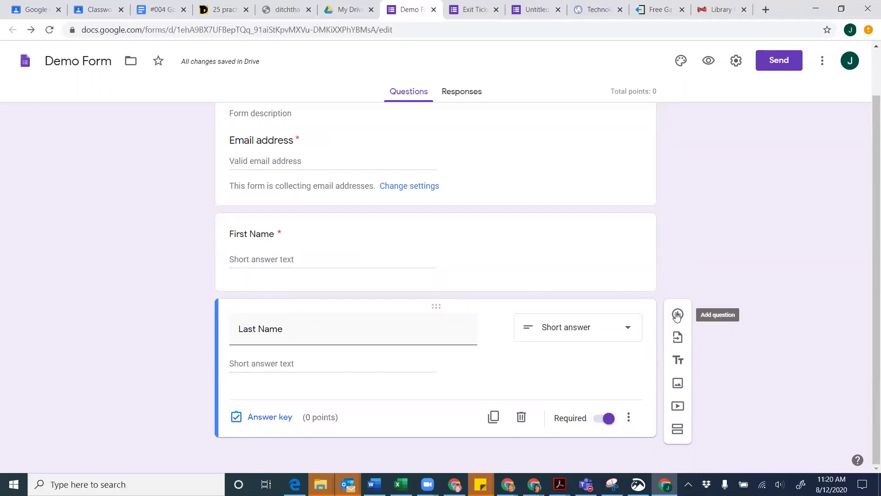
Add a required question below Last Name, trying File upload but keeping Multiple choice
{"action": "left_click", "coordinate": [678, 315]}
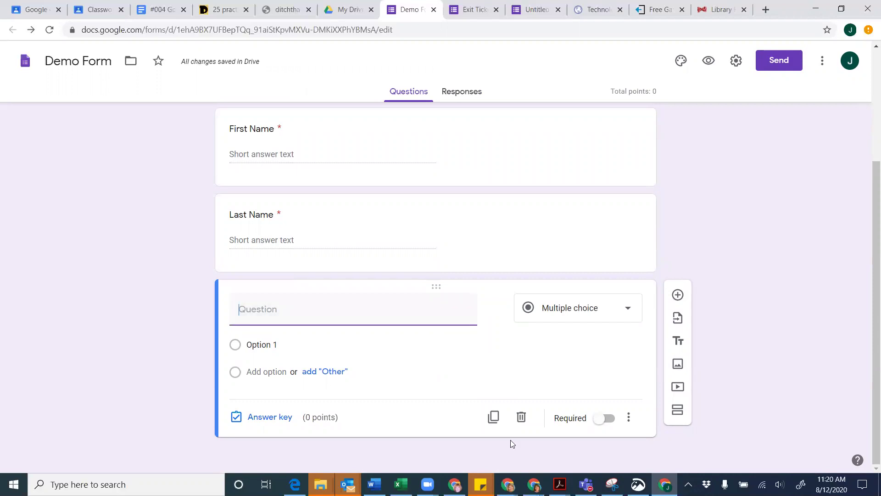
{"action": "left_click", "coordinate": [610, 422]}
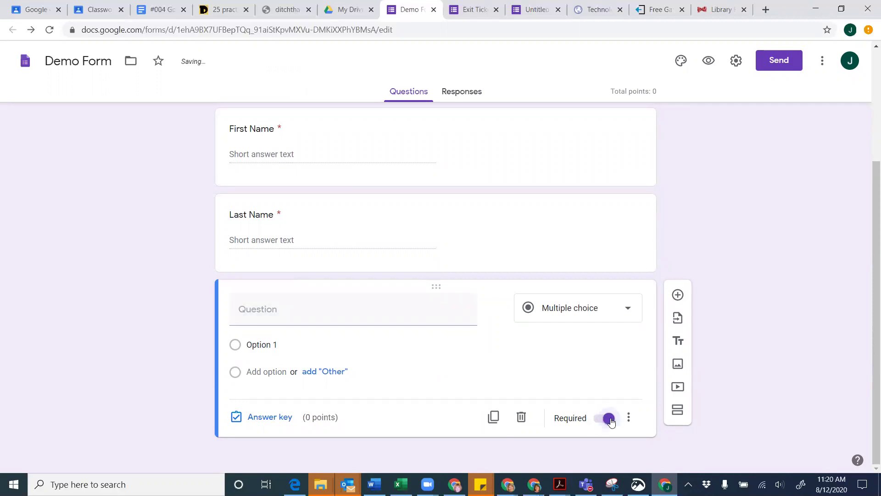
{"action": "left_click", "coordinate": [629, 311]}
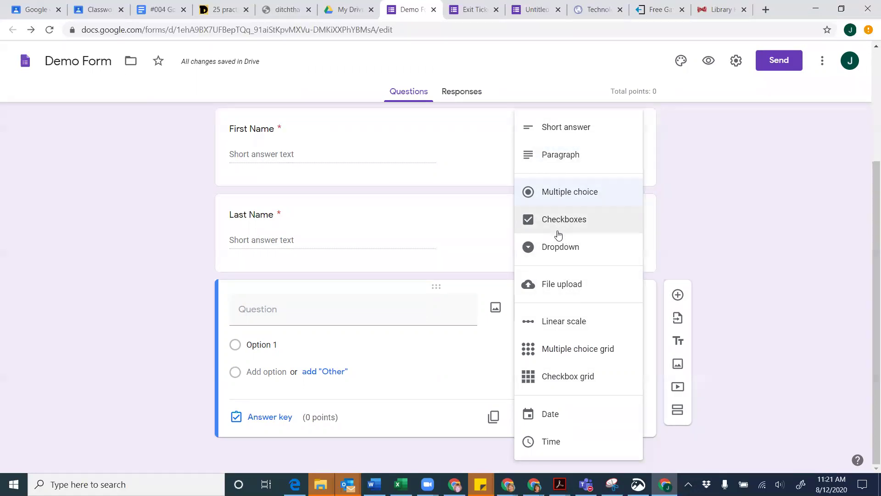
{"action": "left_click", "coordinate": [557, 293]}
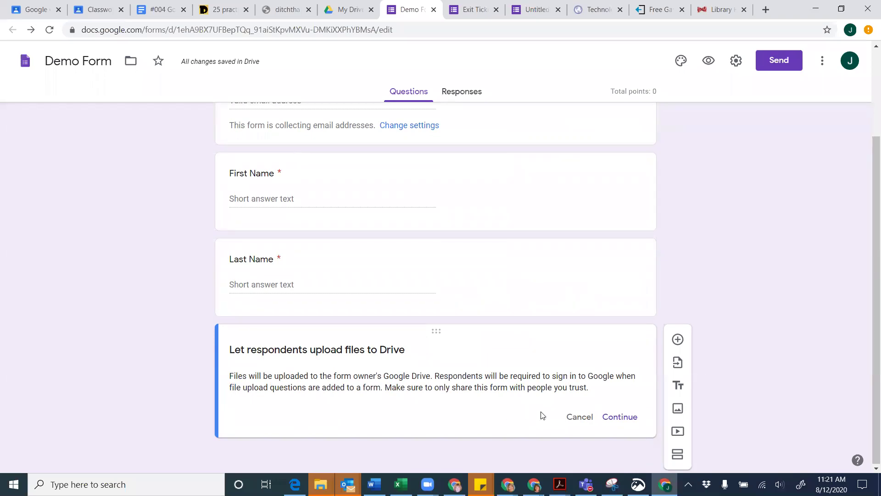
{"action": "left_click", "coordinate": [580, 417]}
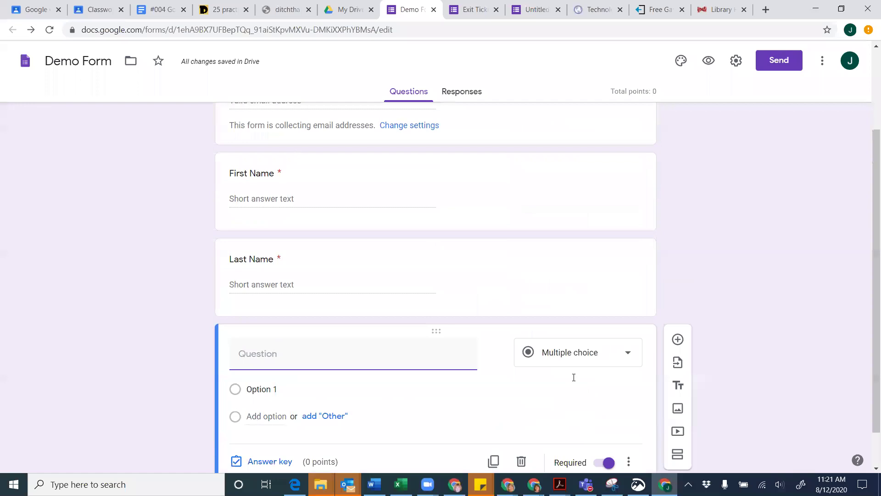
{"action": "left_click", "coordinate": [629, 353]}
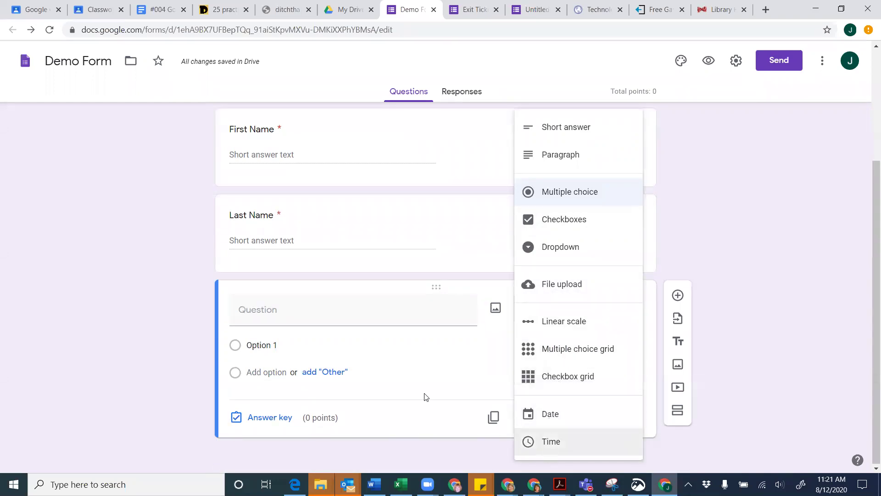
{"action": "left_click", "coordinate": [431, 371]}
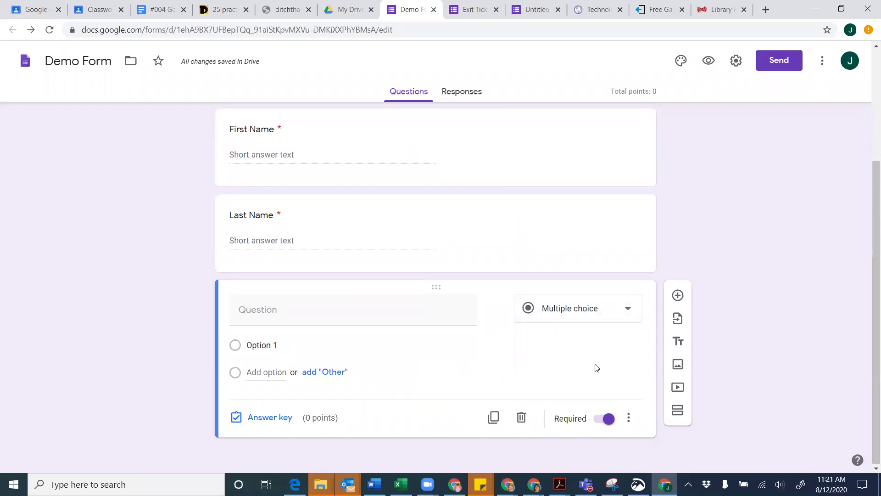
Import the Exit Ticket questions on what was learned today and improving the lesson
{"action": "left_click", "coordinate": [678, 318]}
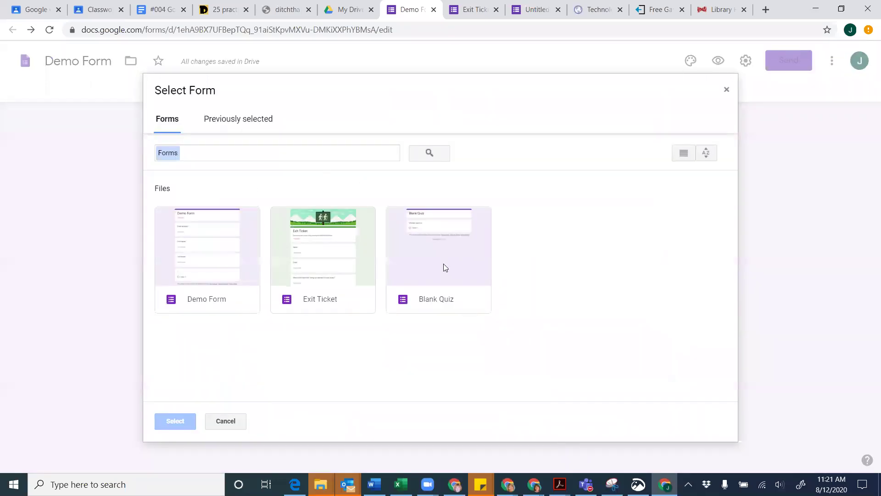
{"action": "left_click", "coordinate": [333, 260]}
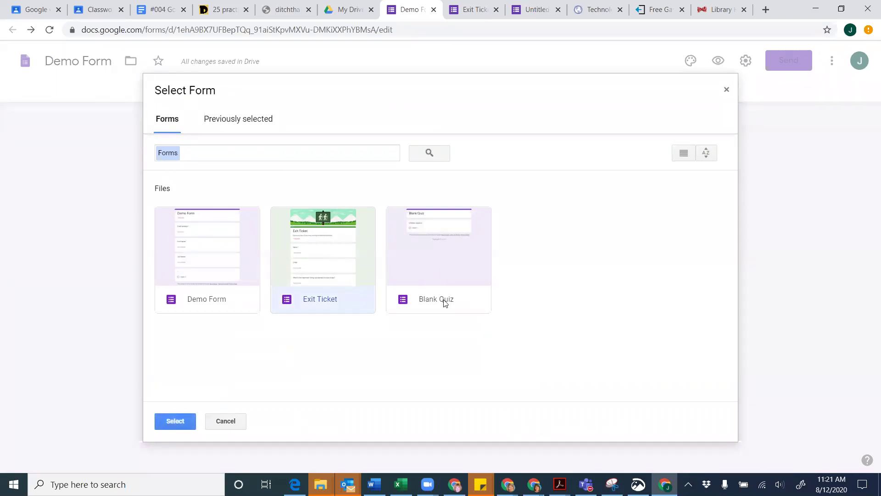
{"action": "left_click", "coordinate": [179, 424]}
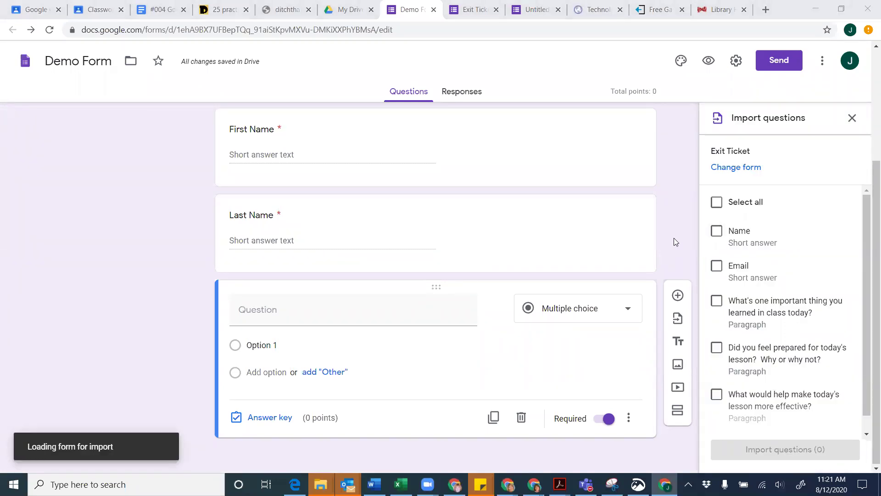
{"action": "scroll", "coordinate": [736, 211], "scroll_direction": "down", "scroll_amount": 1}
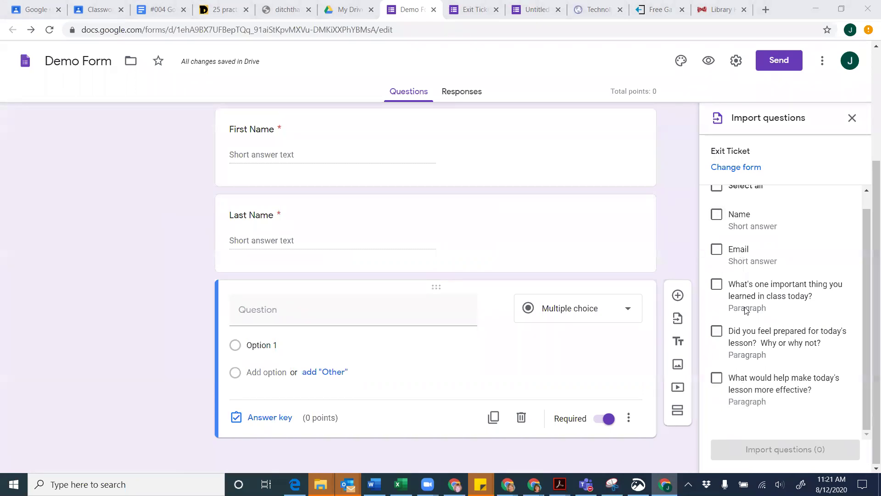
{"action": "left_click", "coordinate": [716, 285]}
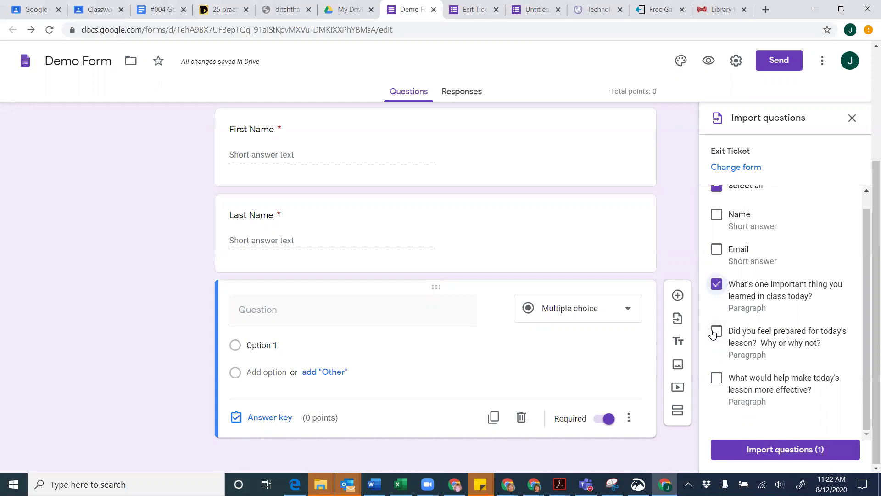
{"action": "left_click", "coordinate": [717, 389]}
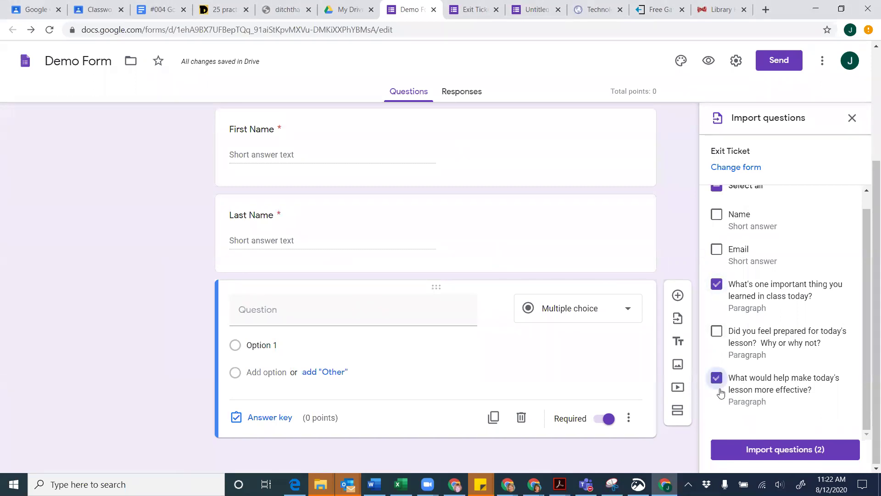
{"action": "left_click", "coordinate": [781, 450]}
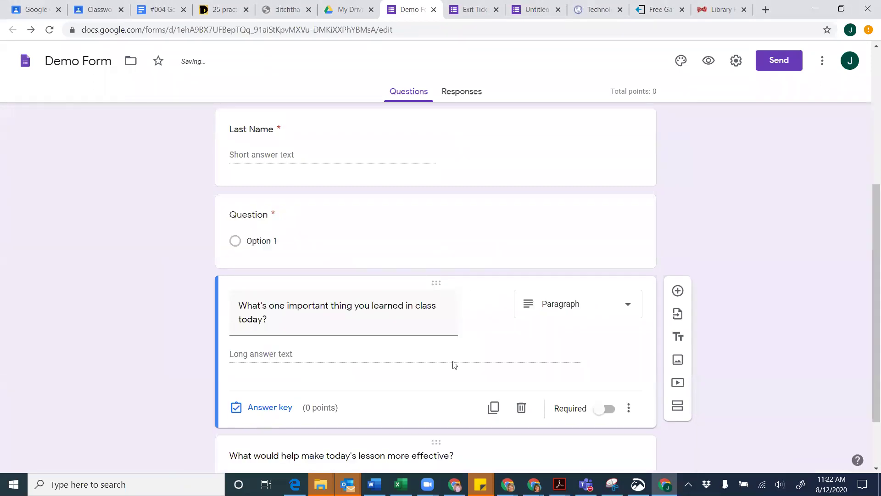
Switch on Required for both imported reflection questions
{"action": "scroll", "coordinate": [390, 383], "scroll_direction": "down", "scroll_amount": 2}
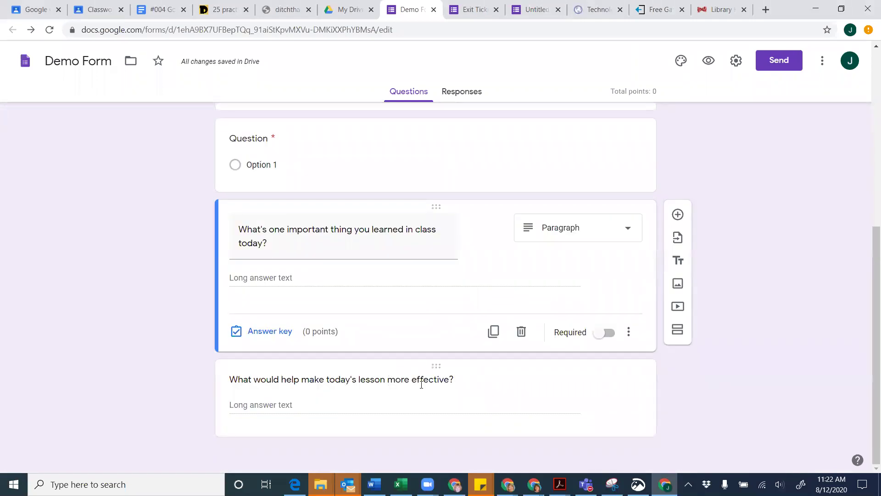
{"action": "scroll", "coordinate": [422, 385], "scroll_direction": "up", "scroll_amount": 1}
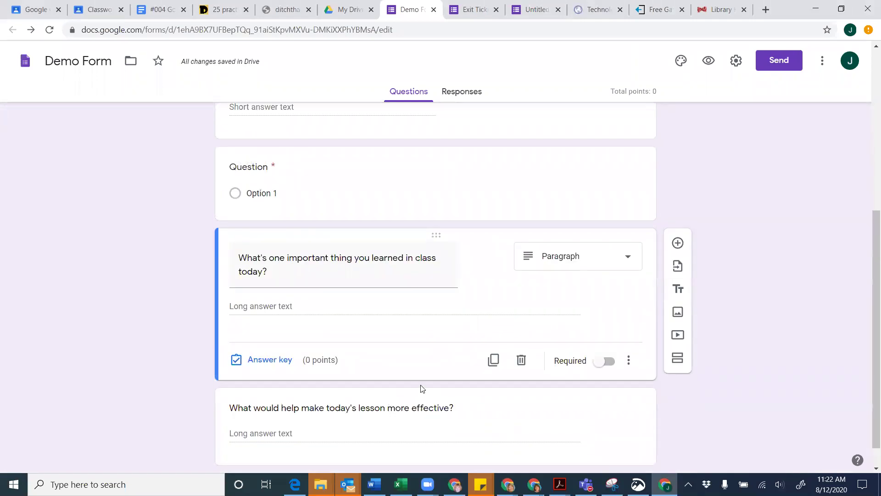
{"action": "left_click", "coordinate": [605, 363]}
{"action": "scroll", "coordinate": [545, 390], "scroll_direction": "down", "scroll_amount": 1}
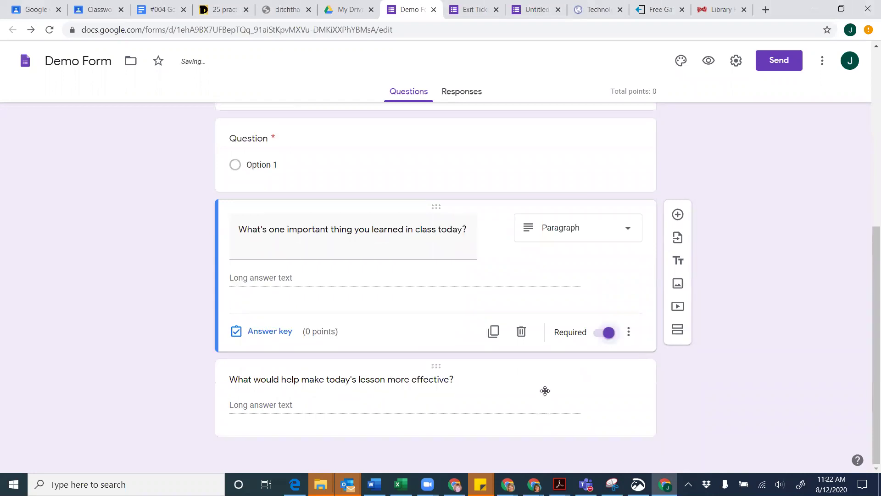
{"action": "left_click", "coordinate": [579, 403]}
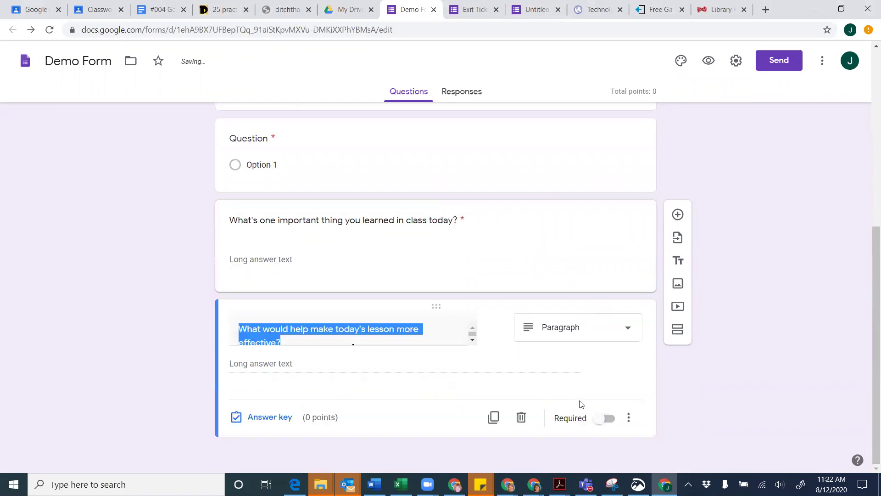
{"action": "left_click", "coordinate": [607, 418]}
{"action": "left_click", "coordinate": [537, 263]}
Give the learned-in-class-today question 10 points, dismissing the answer feedback dialog
{"action": "left_click", "coordinate": [255, 337]}
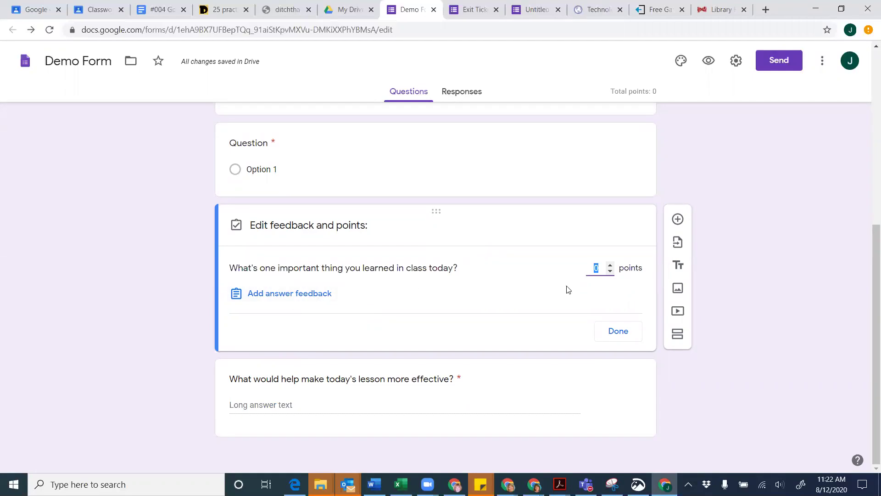
{"action": "type", "text": "10"}
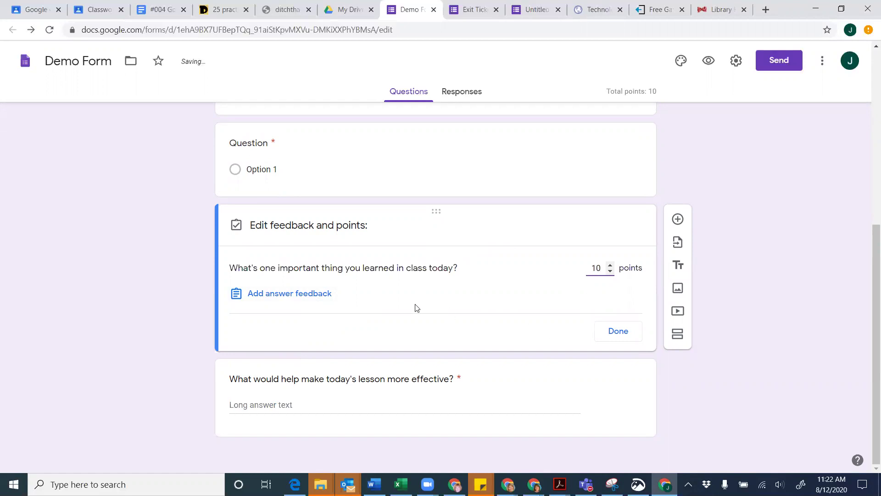
{"action": "left_click", "coordinate": [297, 296]}
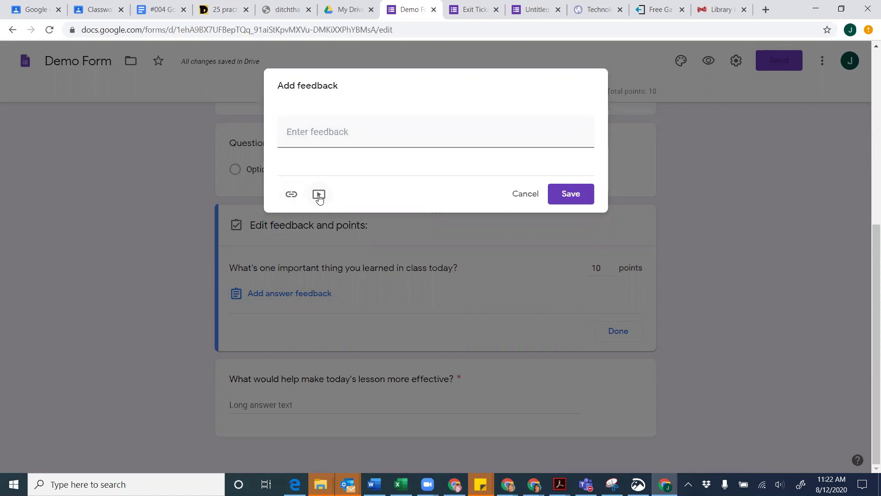
{"action": "left_click", "coordinate": [524, 194]}
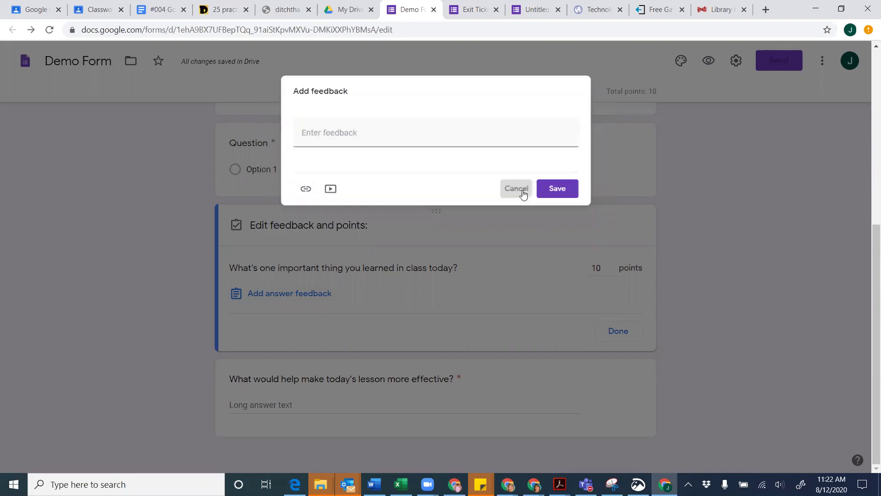
{"action": "left_click", "coordinate": [626, 333]}
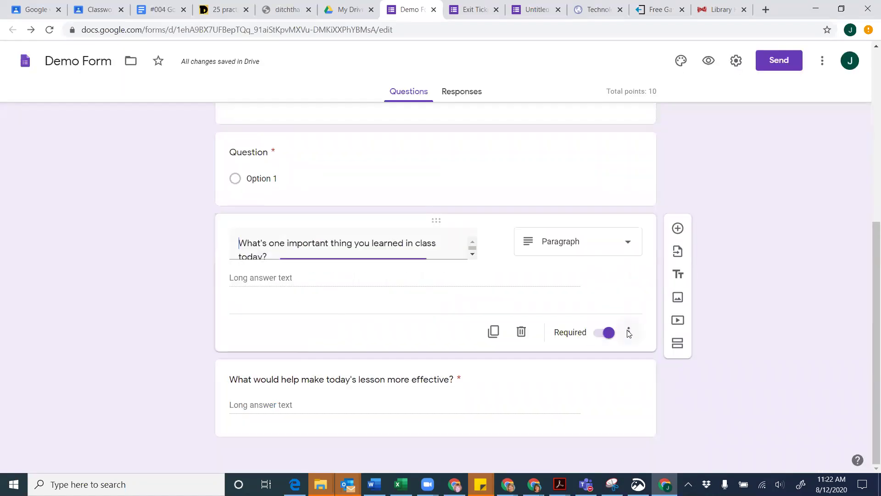
Give the lesson-improvement question 10 points, bringing the form total to 20
{"action": "left_click", "coordinate": [560, 400]}
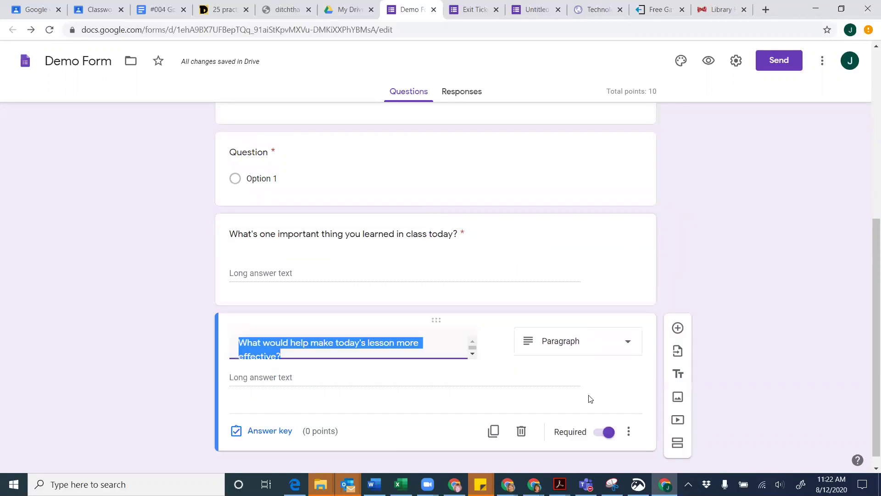
{"action": "left_click", "coordinate": [276, 438]}
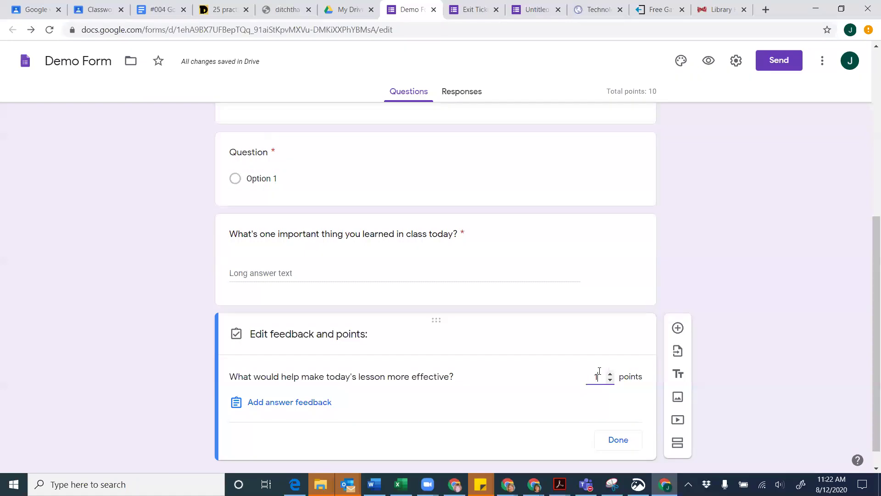
{"action": "type", "text": "10"}
{"action": "left_click", "coordinate": [614, 441]}
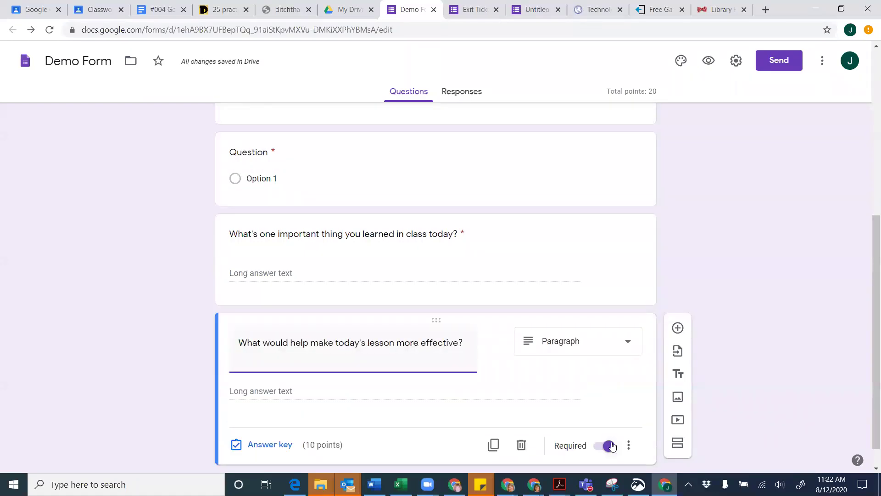
{"action": "scroll", "coordinate": [612, 446], "scroll_direction": "up", "scroll_amount": 1}
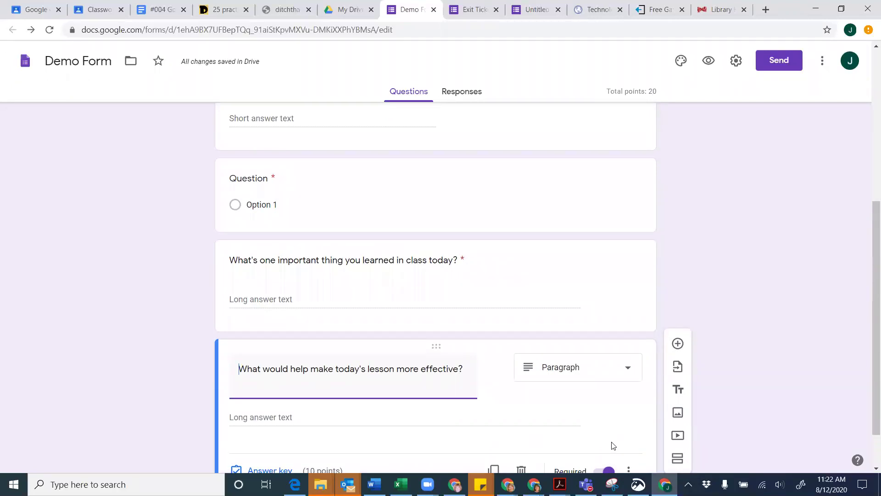
{"action": "scroll", "coordinate": [612, 445], "scroll_direction": "up", "scroll_amount": 1}
{"action": "scroll", "coordinate": [613, 445], "scroll_direction": "down", "scroll_amount": 2}
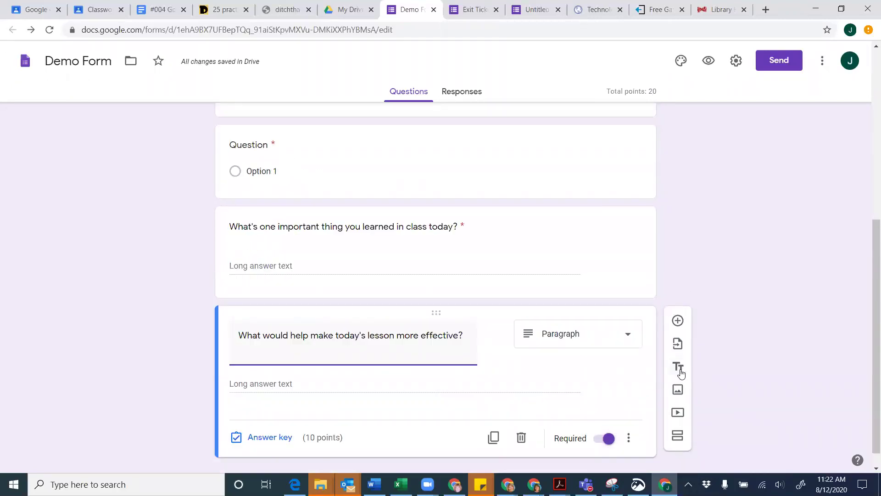
{"action": "scroll", "coordinate": [678, 370], "scroll_direction": "down", "scroll_amount": 1}
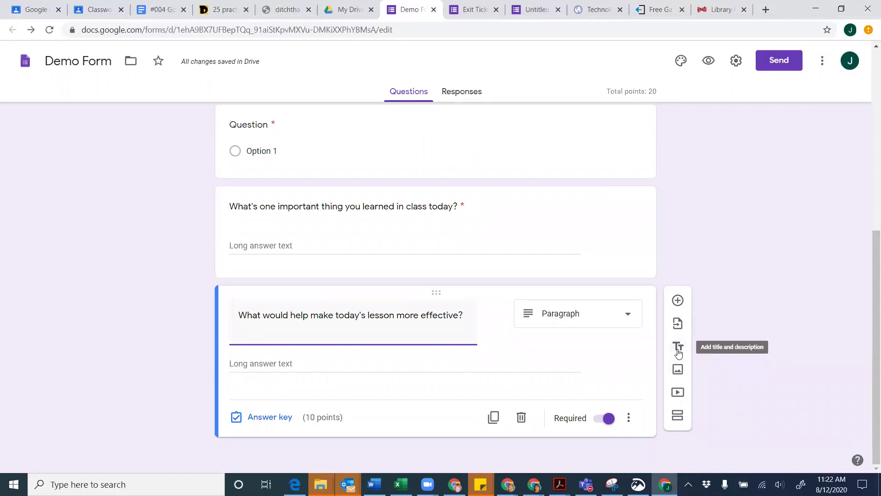
Add a title-and-description block and replace its placeholder title with 'Next section'
{"action": "left_click", "coordinate": [679, 349]}
{"action": "scroll", "coordinate": [437, 380], "scroll_direction": "down", "scroll_amount": 1}
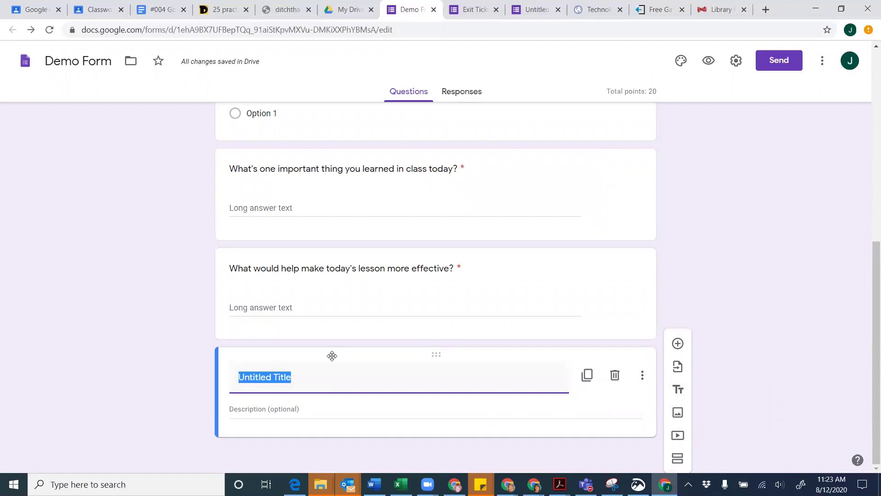
{"action": "left_click", "coordinate": [326, 371]}
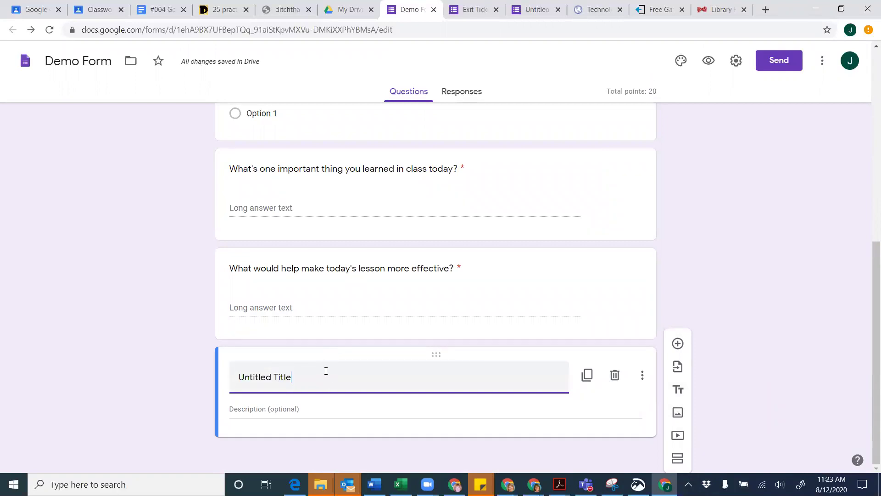
{"action": "double_click", "coordinate": [326, 371]}
{"action": "left_click", "coordinate": [326, 371]}
{"action": "key", "text": "BackSpace"}
{"action": "key", "text": "BackSpace"}
{"action": "key", "text": "BackSpace"}
{"action": "key", "text": "BackSpace"}
{"action": "key", "text": "BackSpace"}
{"action": "key", "text": "BackSpace"}
{"action": "key", "text": "BackSpace"}
{"action": "key", "text": "BackSpace"}
{"action": "key", "text": "BackSpace"}
{"action": "key", "text": "BackSpace"}
{"action": "key", "text": "BackSpace"}
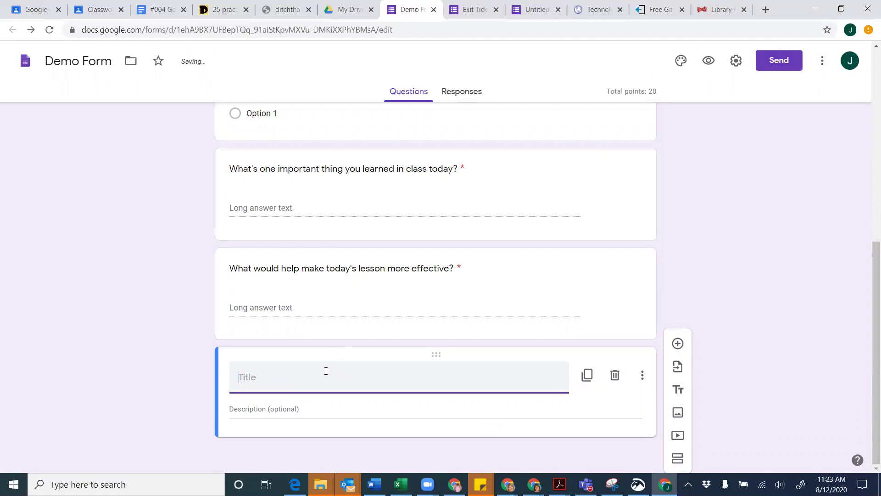
{"action": "type", "text": "Next sections"}
{"action": "left_click", "coordinate": [311, 411]}
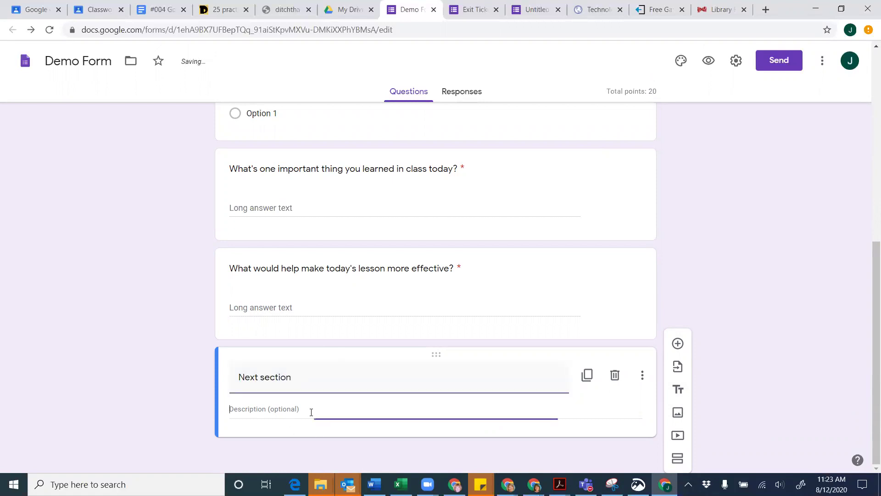
{"action": "left_click", "coordinate": [319, 381]}
{"action": "left_click", "coordinate": [320, 384]}
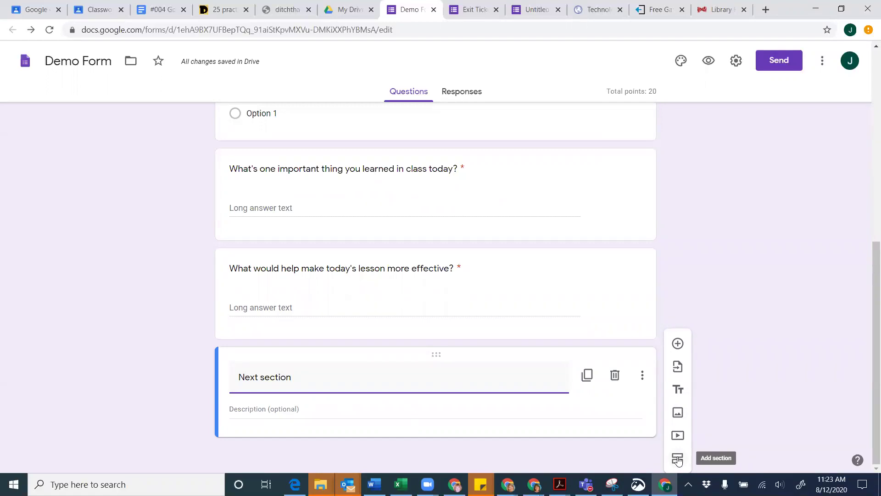
Add a second section and drag the Next section block below its header
{"action": "left_click", "coordinate": [678, 459]}
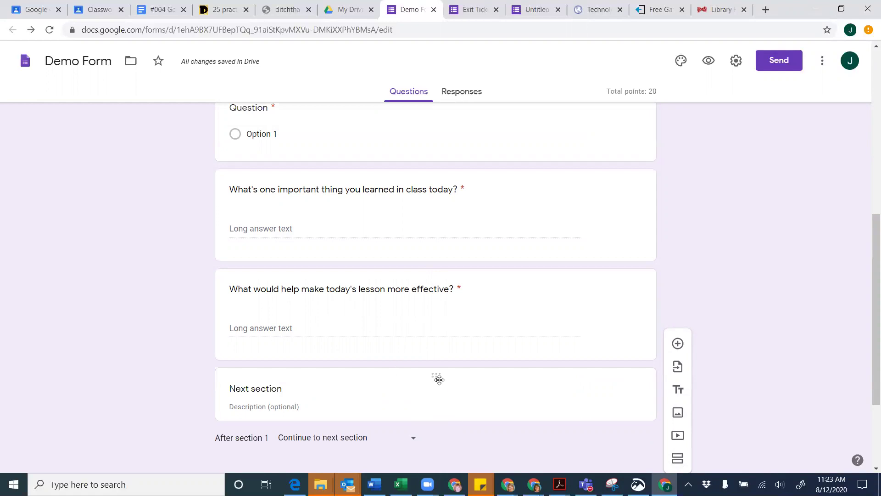
{"action": "left_click_drag", "start_coordinate": [438, 377], "coordinate": [443, 281]}
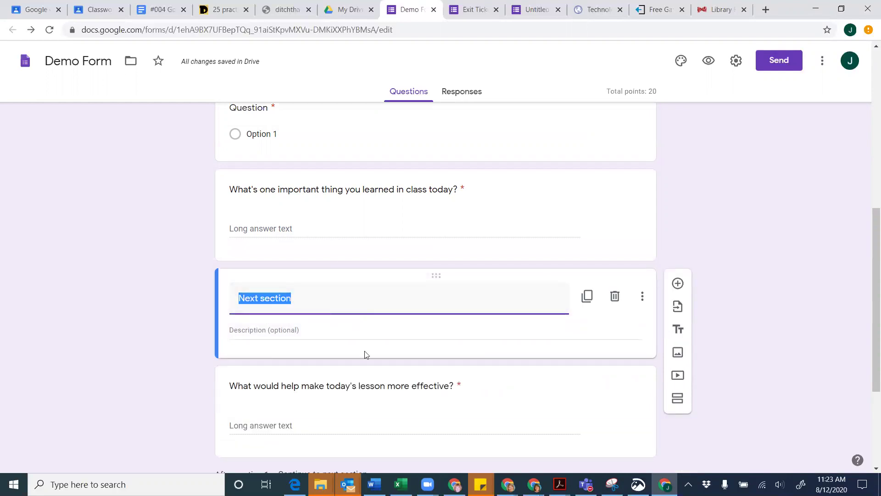
{"action": "scroll", "coordinate": [379, 365], "scroll_direction": "down", "scroll_amount": 4}
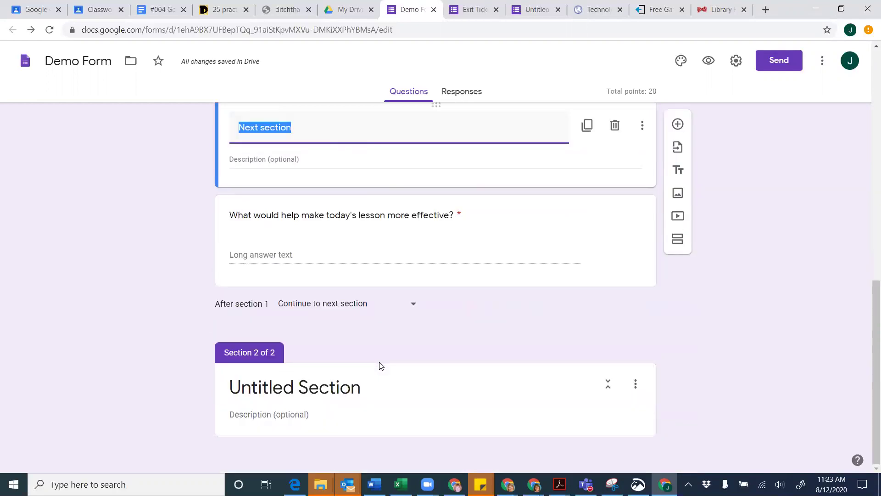
{"action": "scroll", "coordinate": [379, 363], "scroll_direction": "up", "scroll_amount": 3}
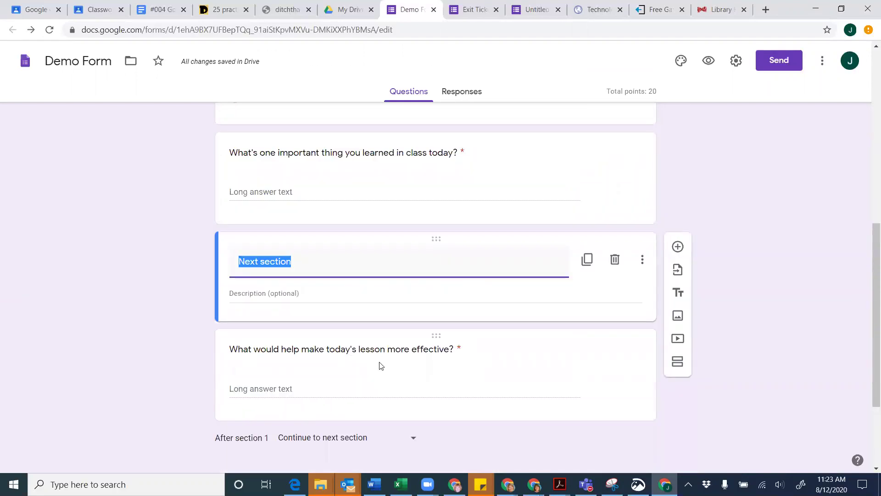
{"action": "scroll", "coordinate": [379, 365], "scroll_direction": "down", "scroll_amount": 3}
{"action": "scroll", "coordinate": [419, 197], "scroll_direction": "up", "scroll_amount": 3}
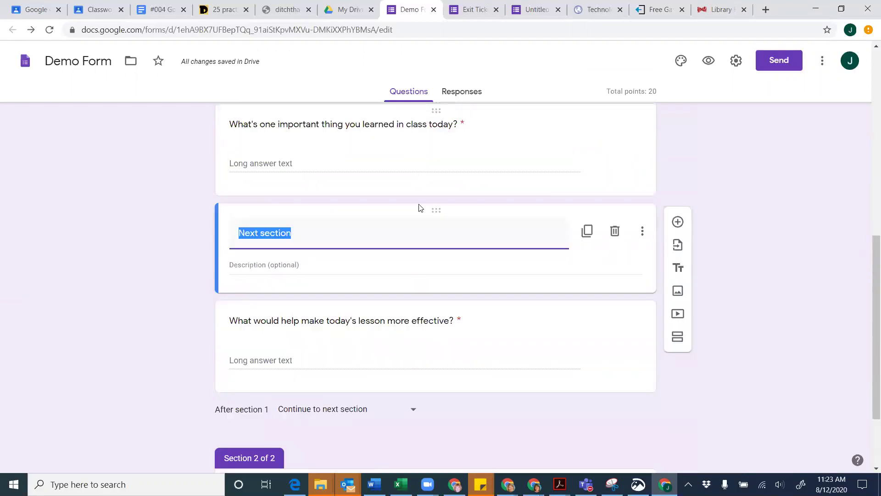
{"action": "left_click_drag", "start_coordinate": [431, 205], "coordinate": [396, 362]}
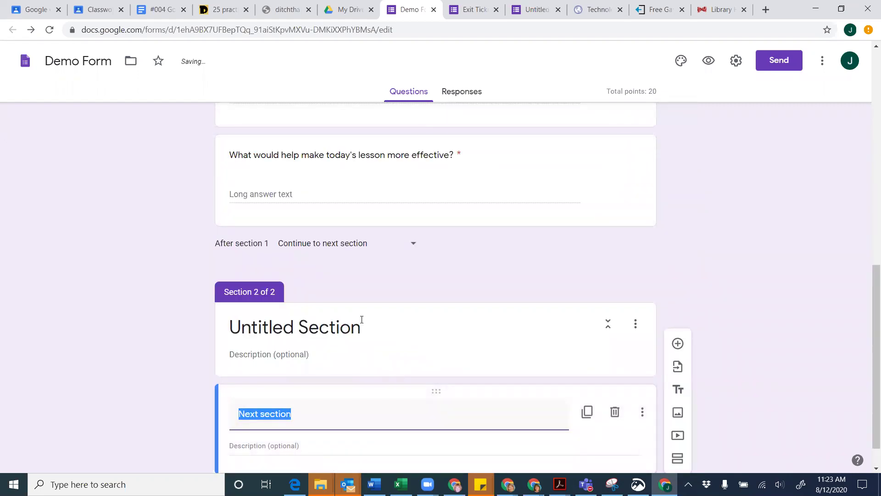
Rename section 2 from 'Untitled Section' to 'Sample Video', via 'Sample Math'
{"action": "left_click", "coordinate": [296, 284]}
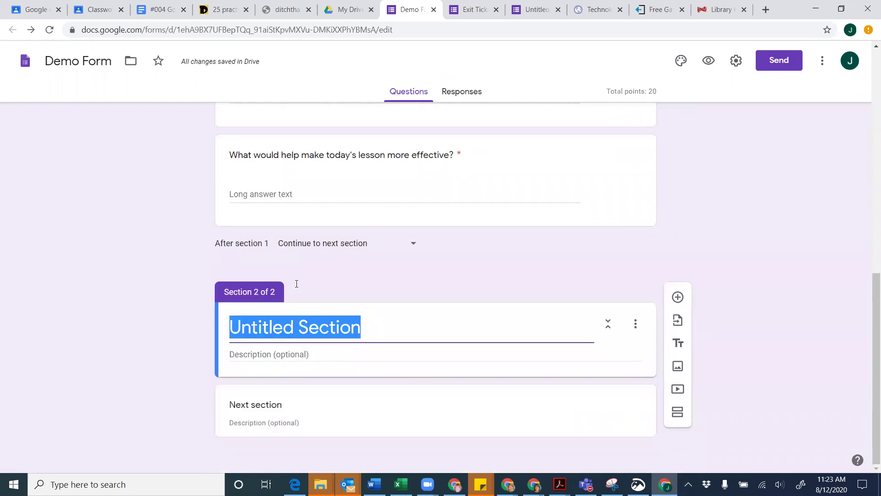
{"action": "type", "text": "Sample Math"}
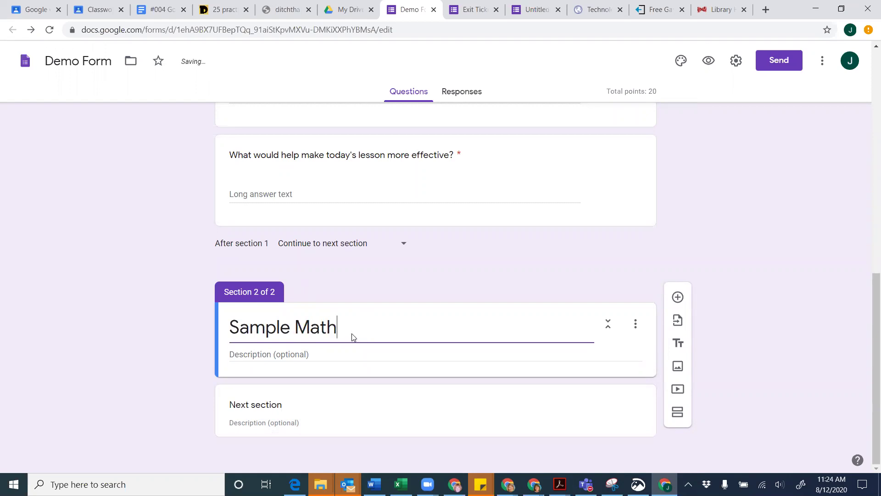
{"action": "left_click", "coordinate": [315, 407]}
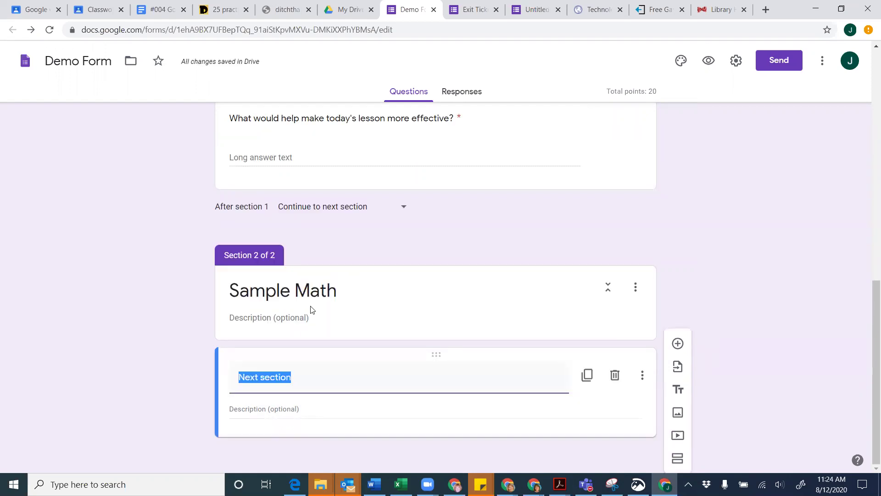
{"action": "left_click", "coordinate": [316, 287]}
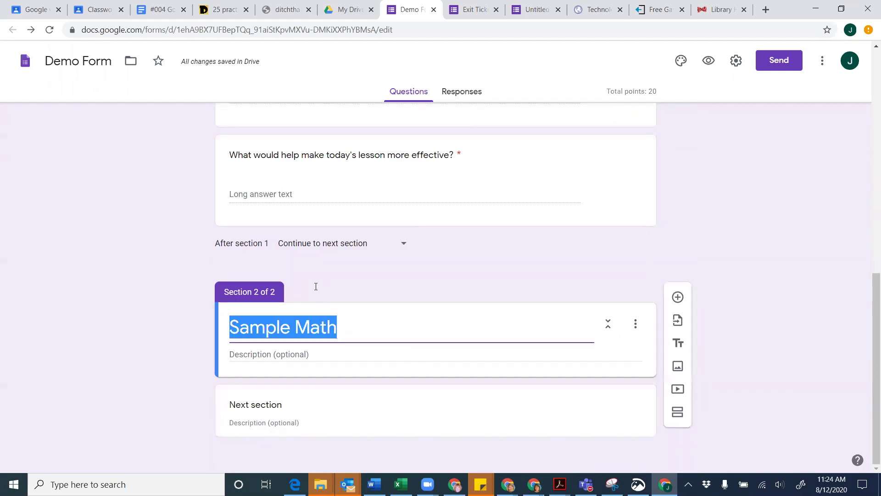
{"action": "double_click", "coordinate": [311, 319]}
{"action": "type", "text": "Video"}
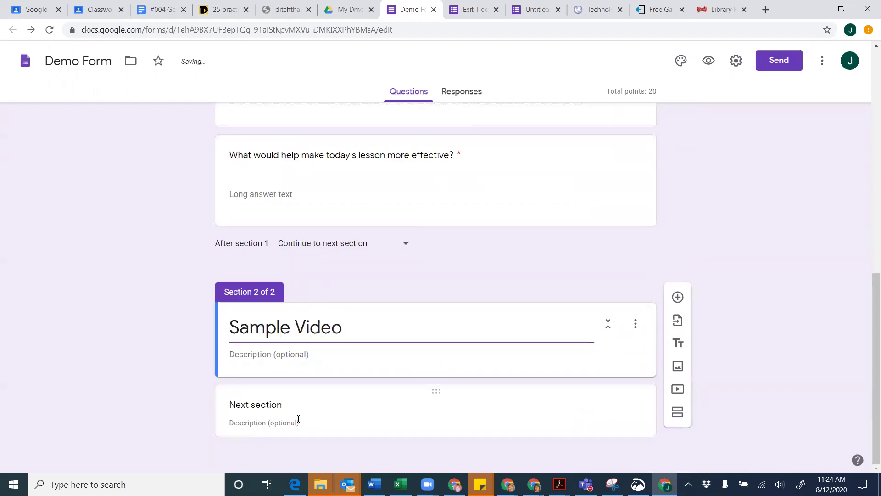
{"action": "left_click", "coordinate": [304, 406]}
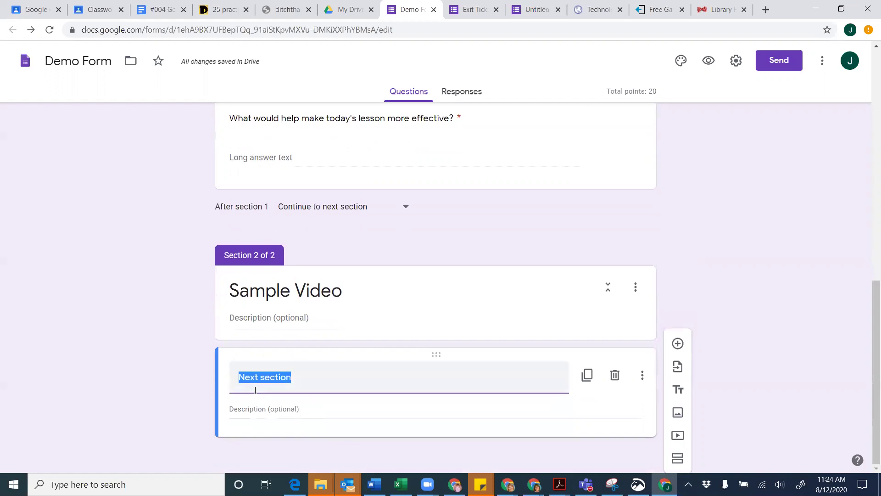
{"action": "left_click", "coordinate": [289, 381]}
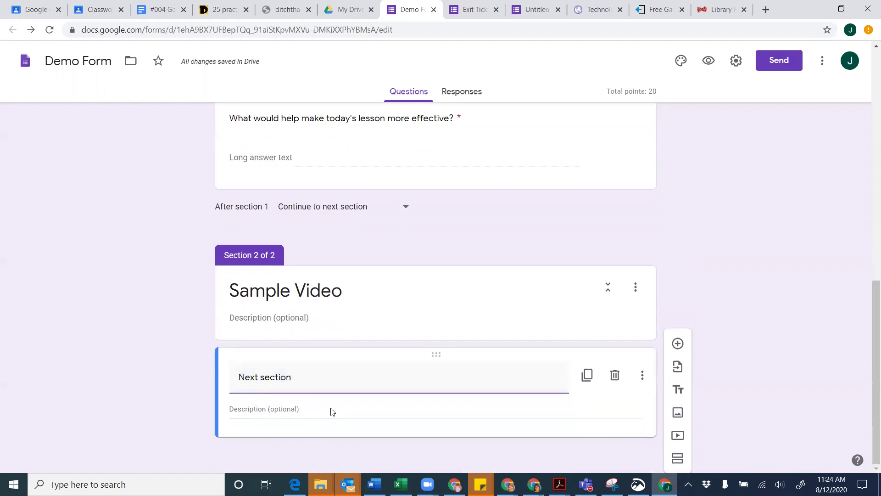
Search YouTube for 'google classroom' and insert 'Getting Started with Google Classroom'
{"action": "left_click", "coordinate": [682, 438]}
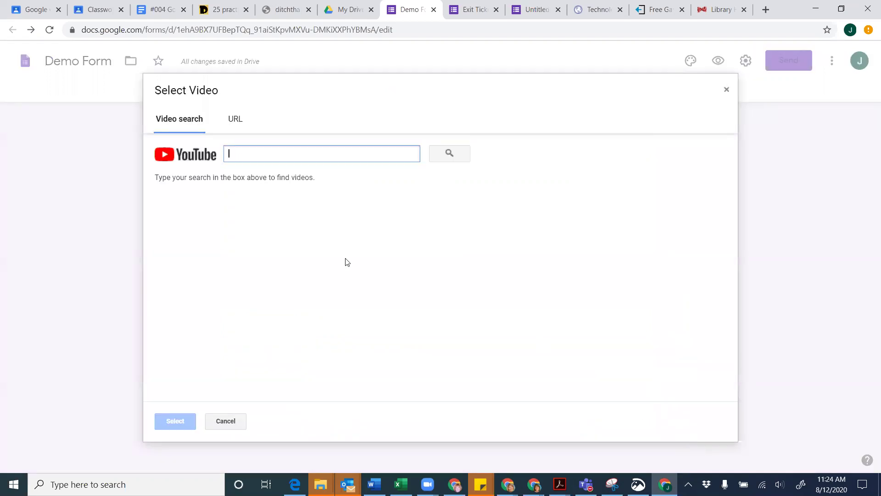
{"action": "left_click", "coordinate": [262, 157]}
{"action": "type", "text": "google clas"}
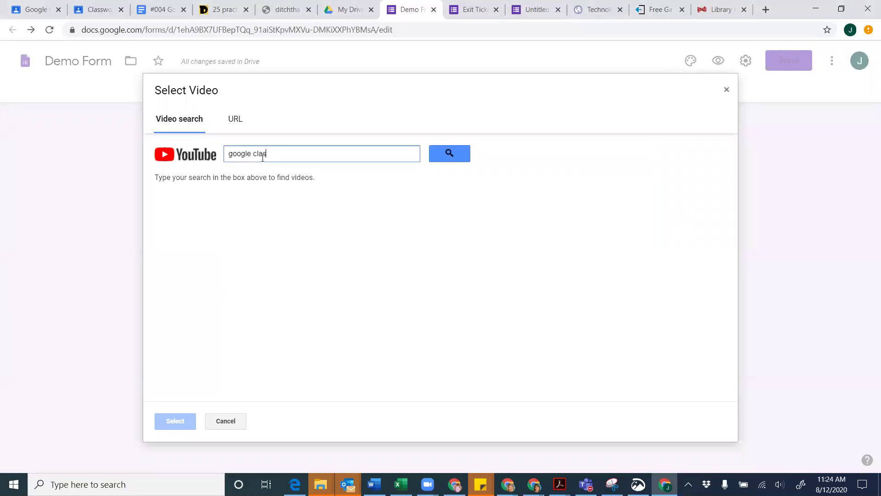
{"action": "type", "text": "sroom"}
{"action": "key", "text": "Return"}
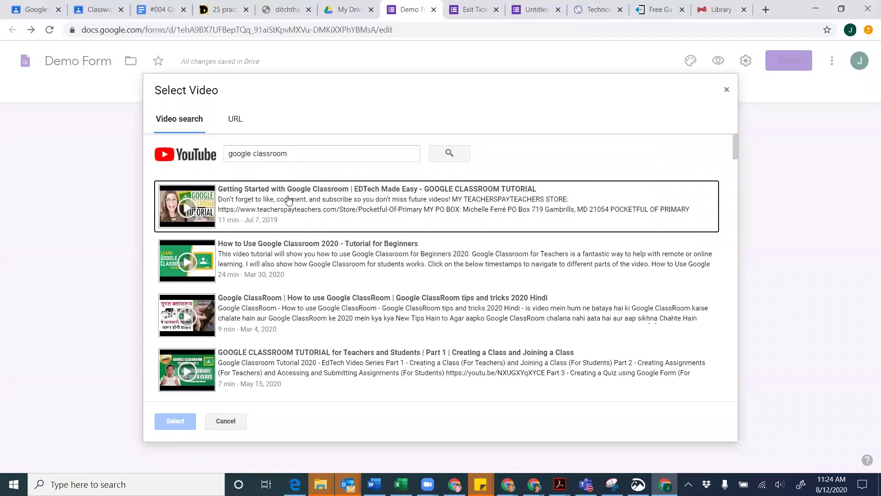
{"action": "left_click", "coordinate": [281, 200]}
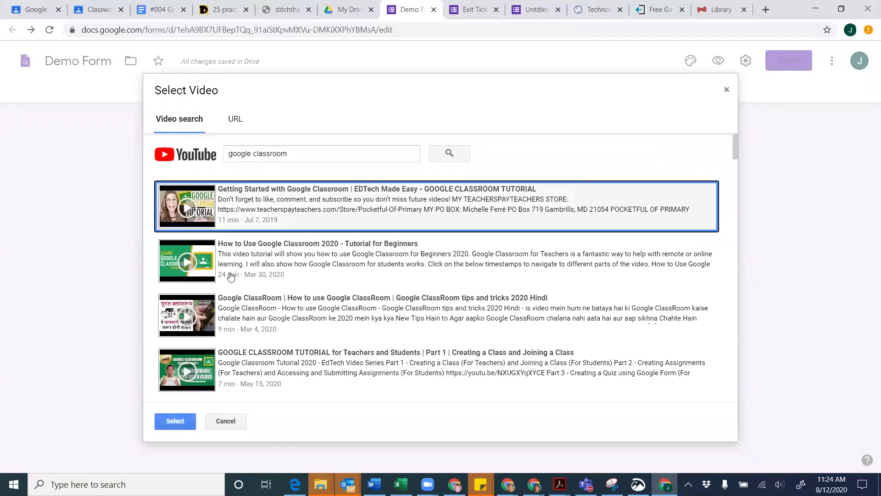
{"action": "left_click", "coordinate": [175, 421]}
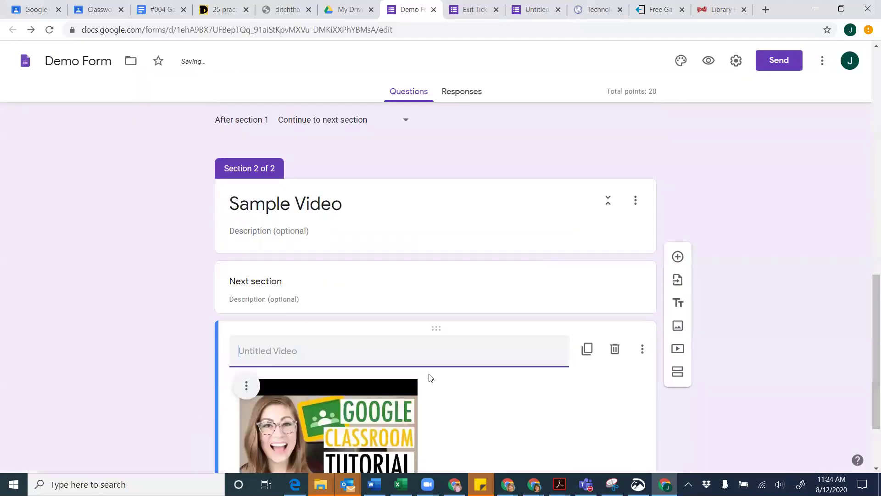
Drag the video larger and title it 'Google Classroom Tutorial'
{"action": "left_click", "coordinate": [413, 412]}
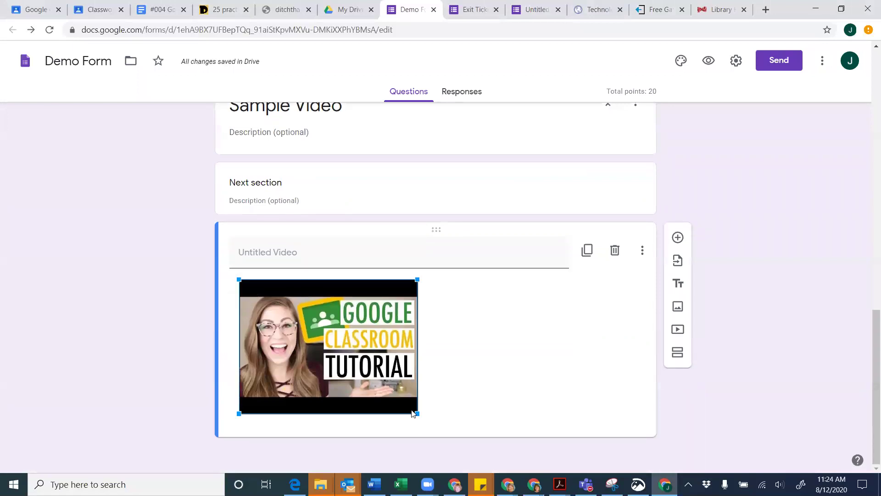
{"action": "left_click_drag", "start_coordinate": [415, 413], "coordinate": [534, 434]}
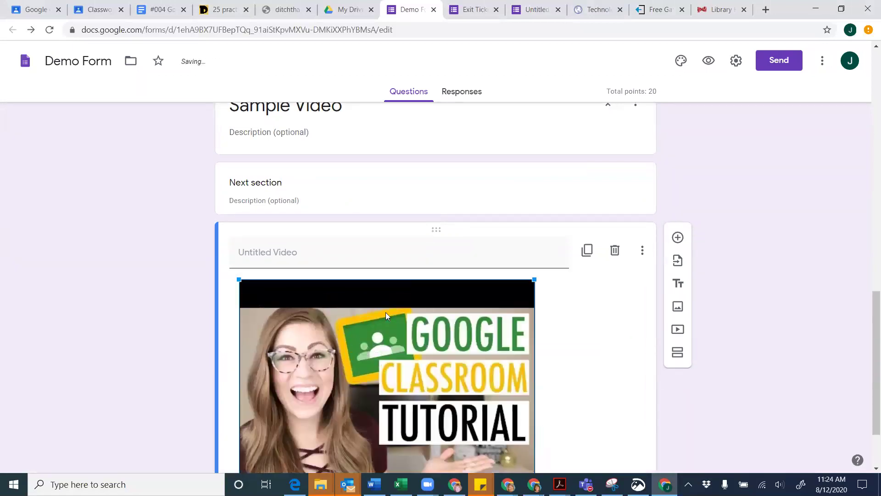
{"action": "left_click", "coordinate": [322, 257]}
{"action": "type", "text": "Goog"}
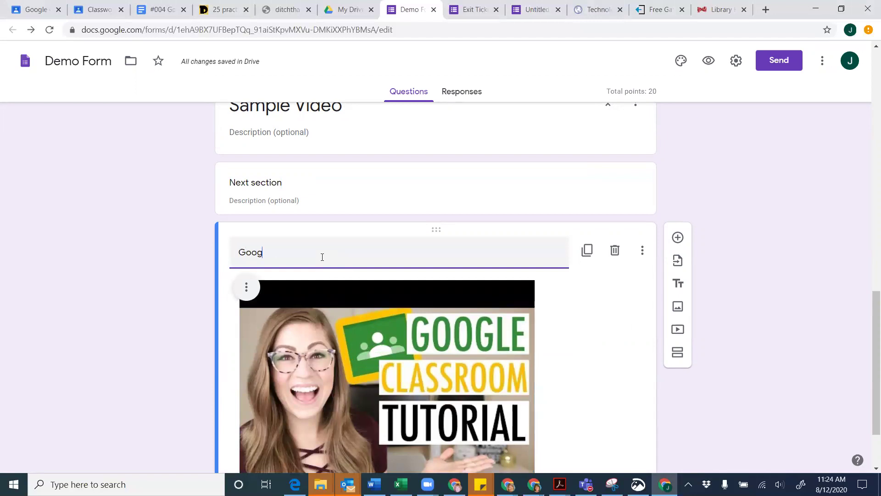
{"action": "type", "text": "le Classroom Tutorial"}
{"action": "scroll", "coordinate": [604, 333], "scroll_direction": "down", "scroll_amount": 2}
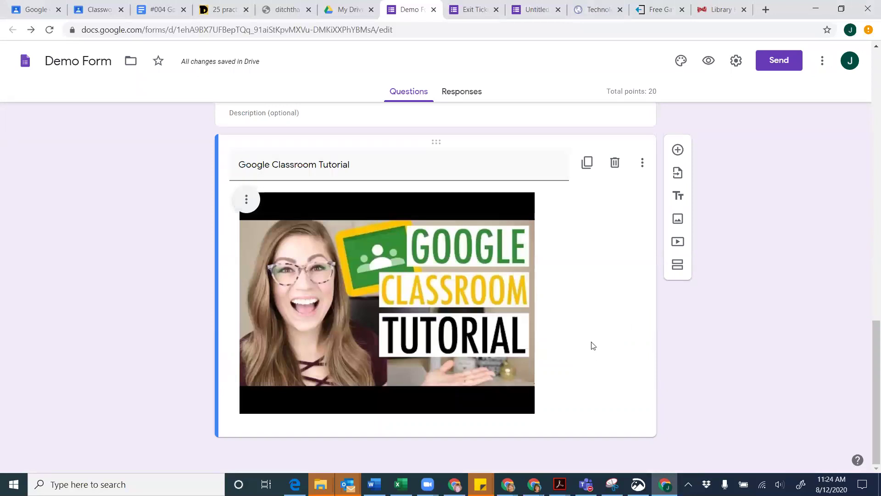
Add required question 'What is this video about?' with choices Google and Microsoft
{"action": "left_click", "coordinate": [678, 150]}
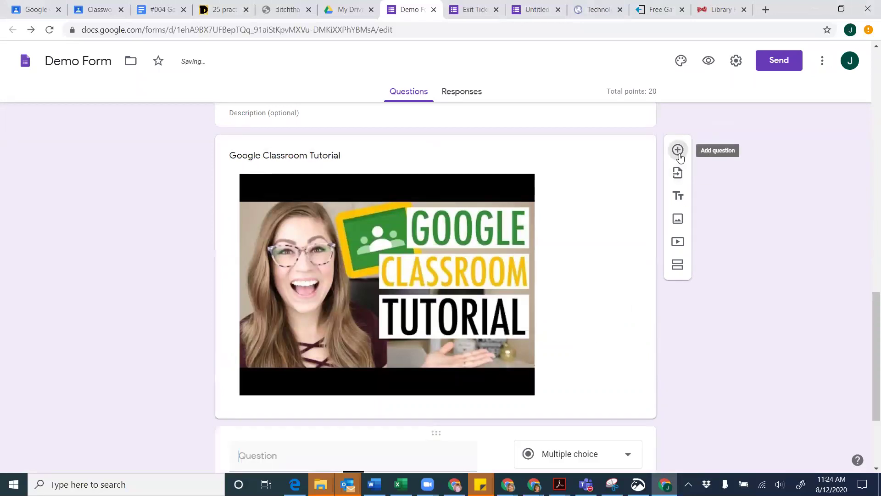
{"action": "scroll", "coordinate": [459, 299], "scroll_direction": "down", "scroll_amount": 3}
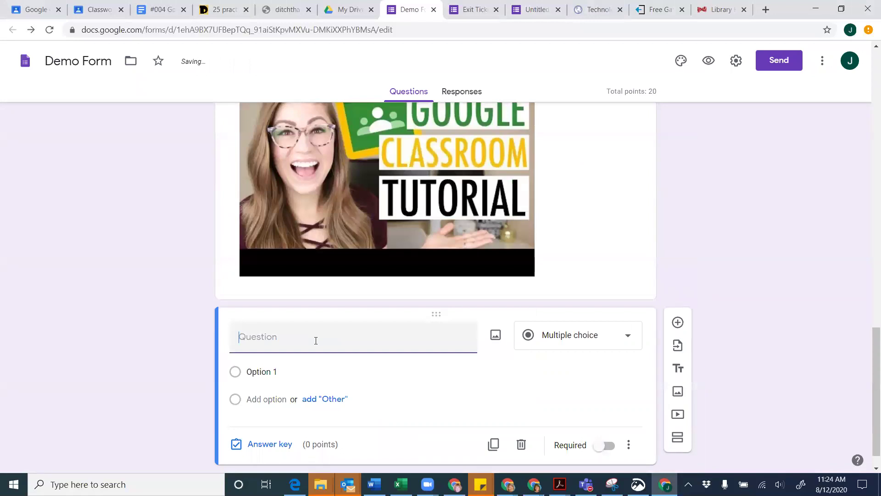
{"action": "type", "text": "What is this"}
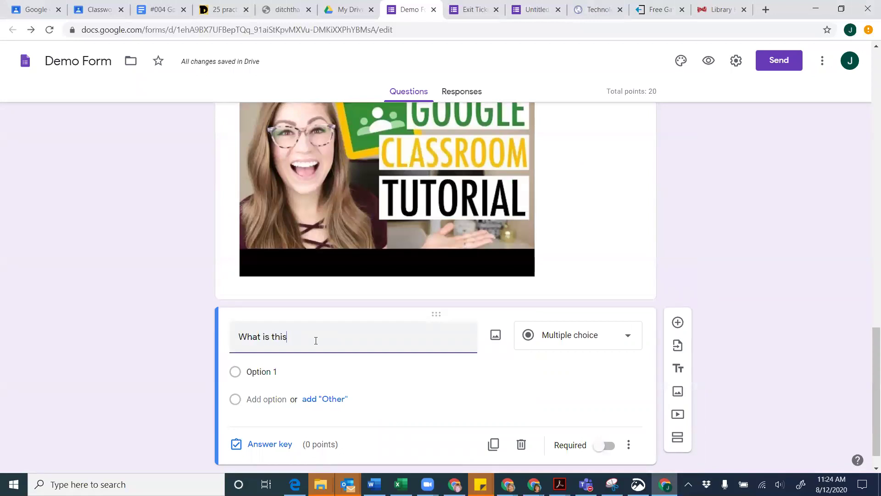
{"action": "type", "text": " veideo about?"}
{"action": "left_click", "coordinate": [259, 370]}
{"action": "type", "text": "Google"}
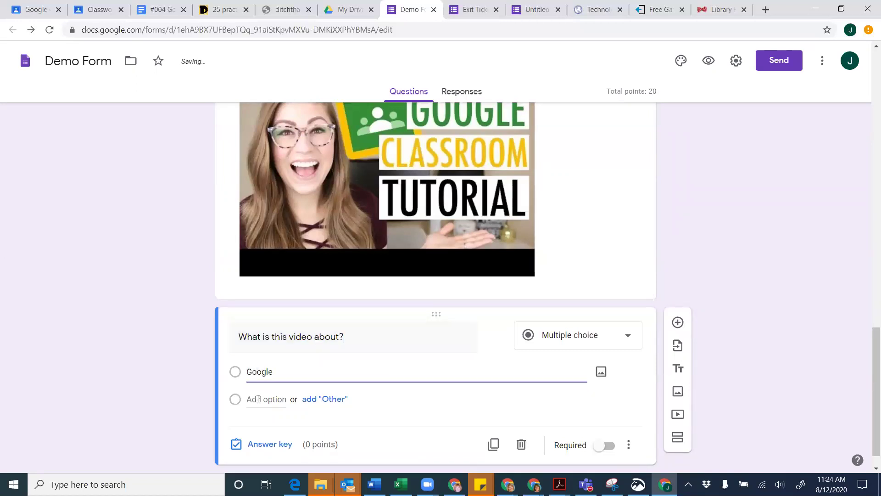
{"action": "left_click", "coordinate": [259, 399]}
{"action": "type", "text": "Microsoft"}
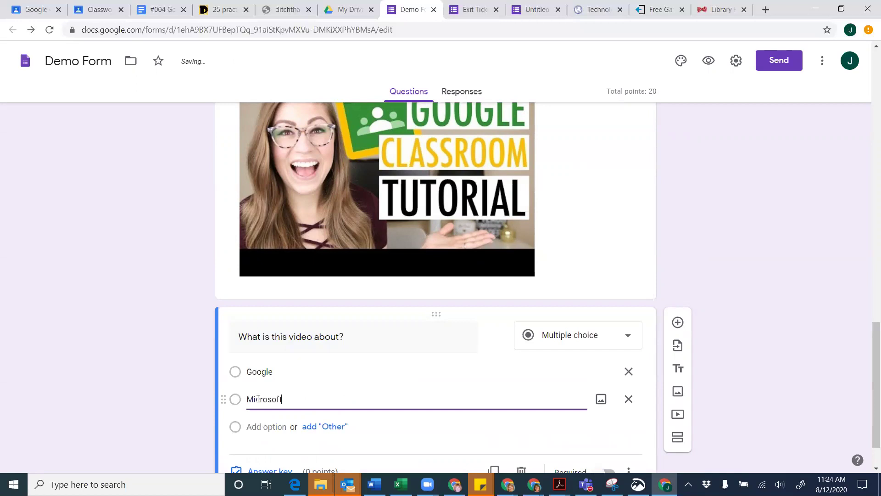
{"action": "scroll", "coordinate": [329, 419], "scroll_direction": "down", "scroll_amount": 1}
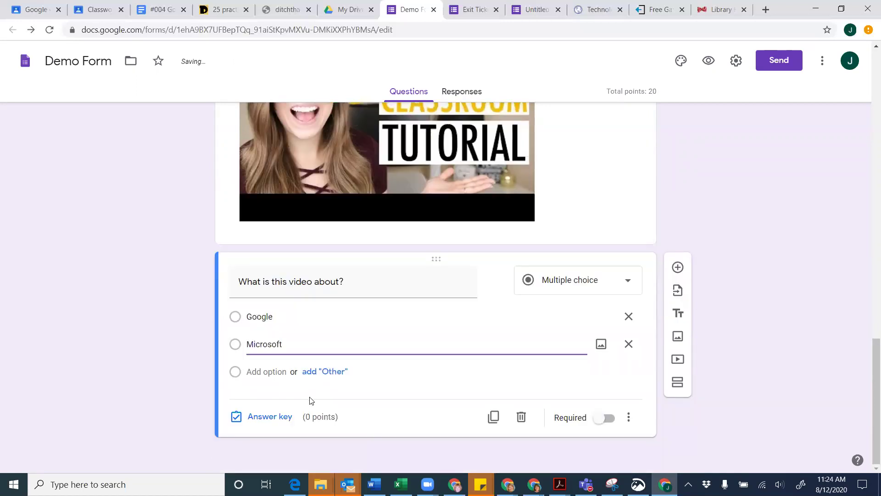
{"action": "left_click", "coordinate": [609, 418]}
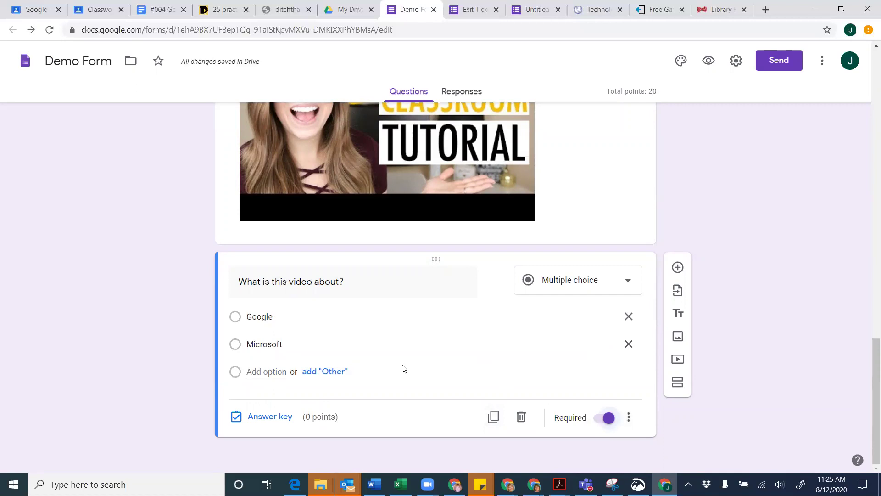
{"action": "scroll", "coordinate": [409, 369], "scroll_direction": "up", "scroll_amount": 1}
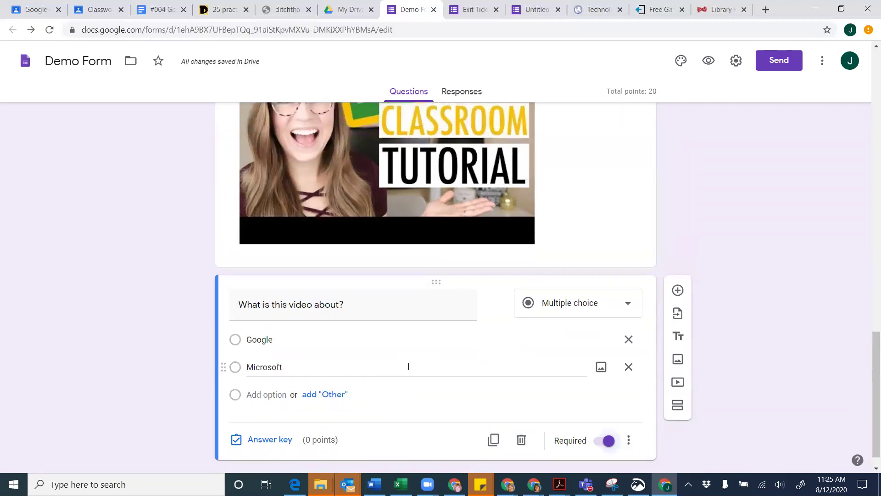
{"action": "scroll", "coordinate": [408, 366], "scroll_direction": "up", "scroll_amount": 4}
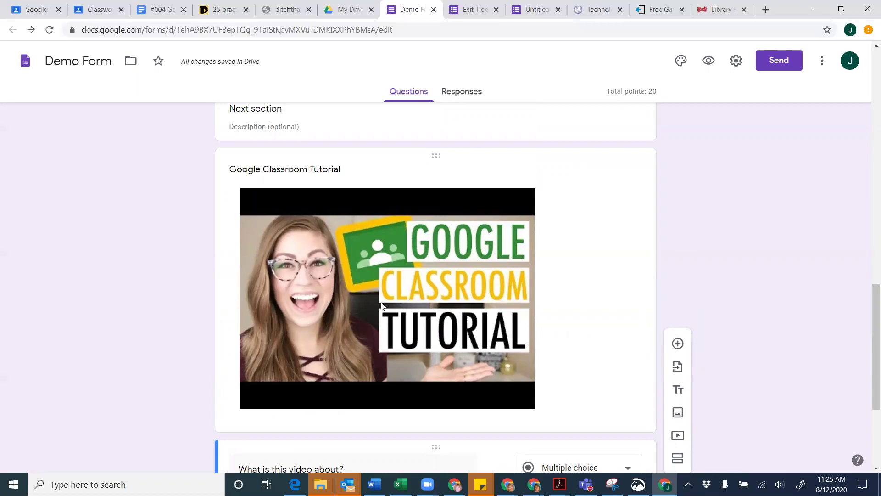
{"action": "scroll", "coordinate": [382, 305], "scroll_direction": "down", "scroll_amount": 3}
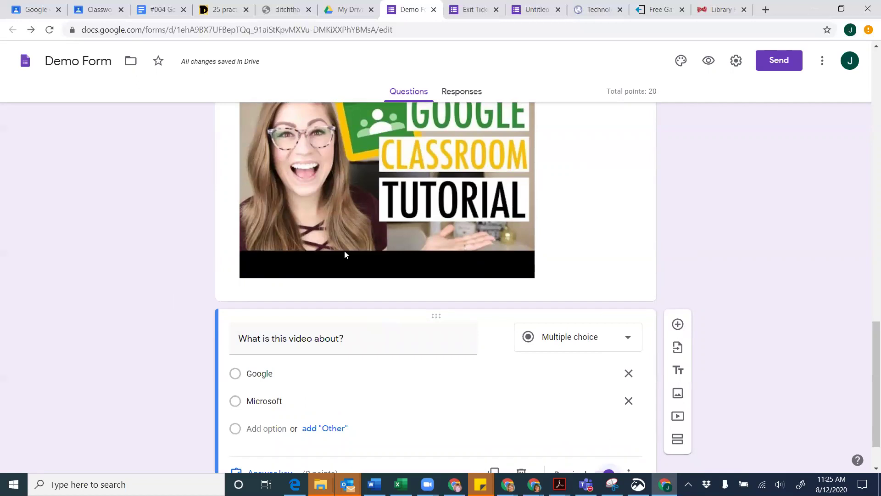
{"action": "scroll", "coordinate": [345, 255], "scroll_direction": "down", "scroll_amount": 1}
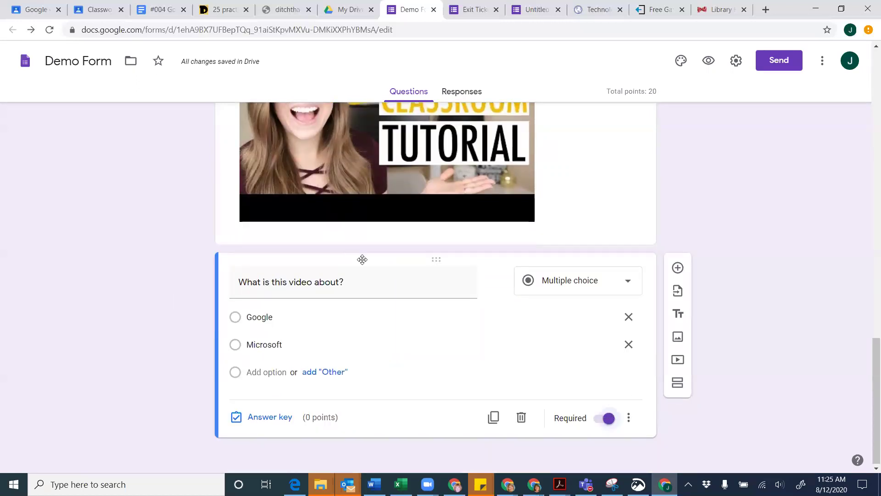
In the answer key, mark Google correct for the video question and make it worth 5 points
{"action": "left_click", "coordinate": [260, 418]}
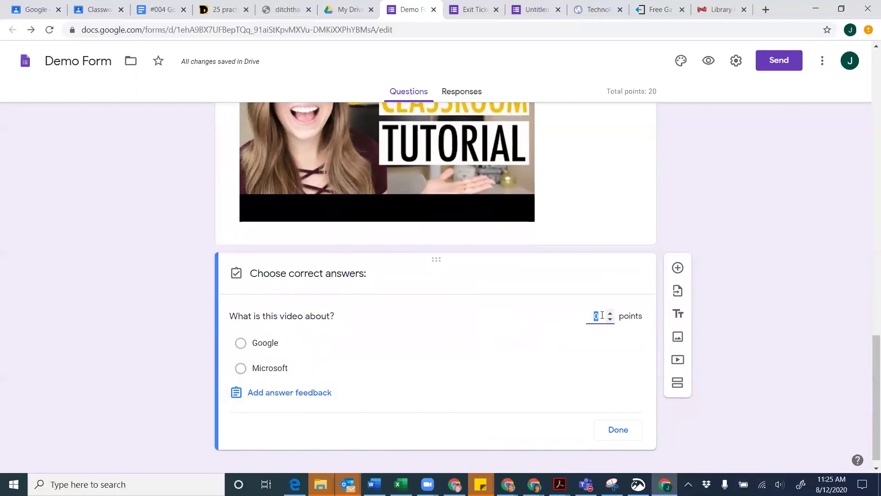
{"action": "type", "text": "5"}
{"action": "left_click", "coordinate": [243, 349]}
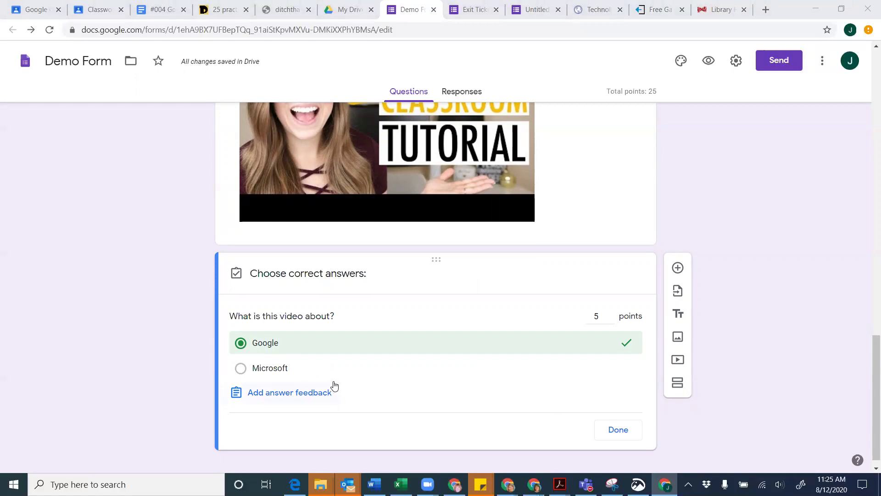
{"action": "scroll", "coordinate": [362, 374], "scroll_direction": "up", "scroll_amount": 1}
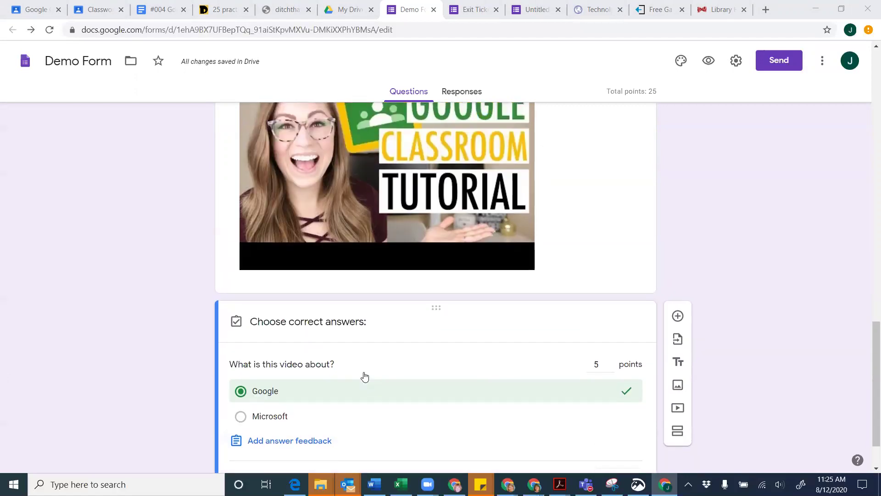
{"action": "scroll", "coordinate": [345, 382], "scroll_direction": "down", "scroll_amount": 1}
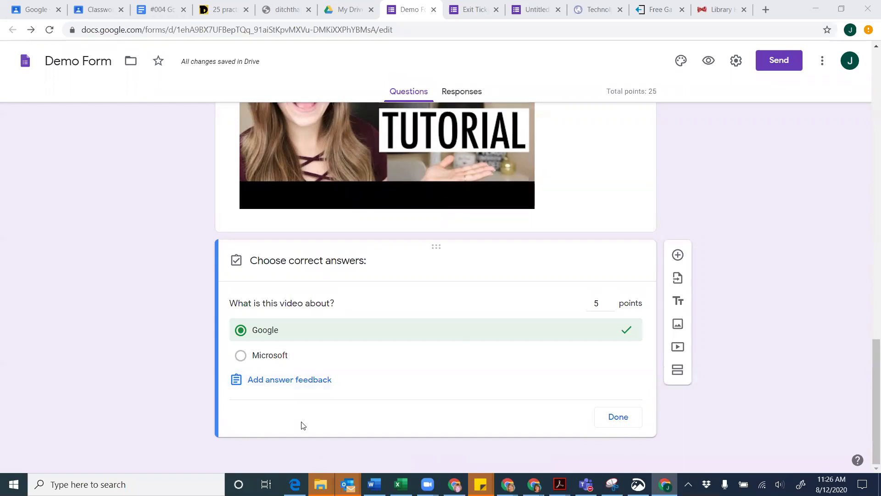
{"action": "left_click", "coordinate": [618, 417]}
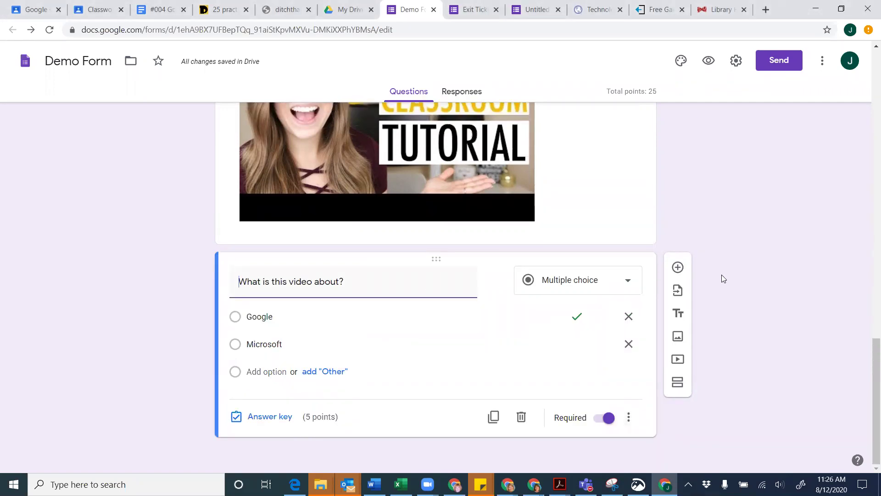
Insert a new untitled Section 3 after the video question
{"action": "left_click", "coordinate": [678, 383]}
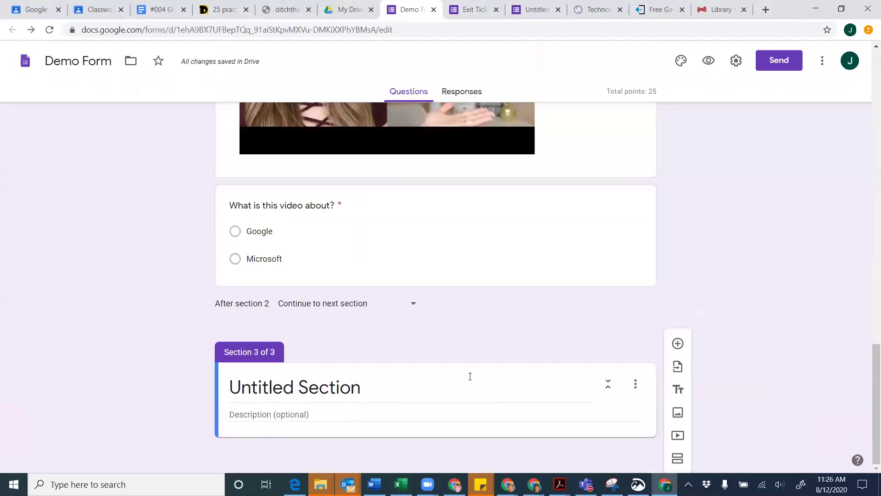
Insert the red apples clip art from an 'apples clip art' image search into Section 3
{"action": "left_click", "coordinate": [677, 415]}
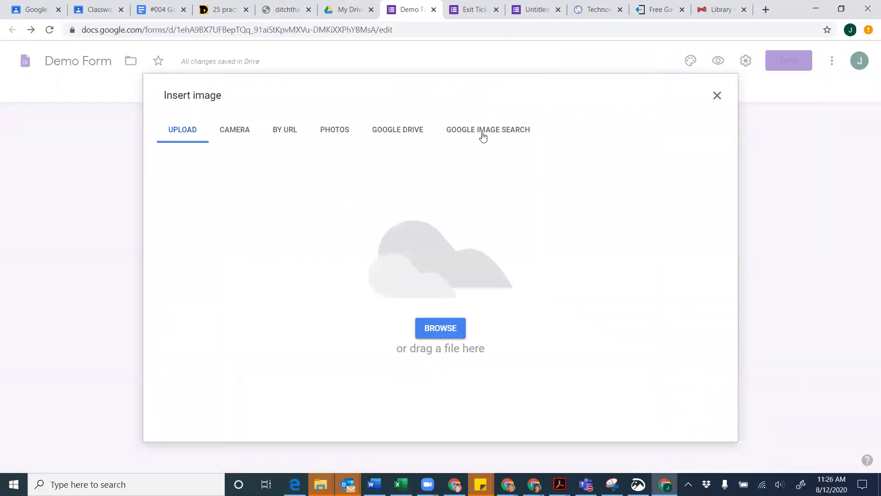
{"action": "left_click", "coordinate": [473, 131]}
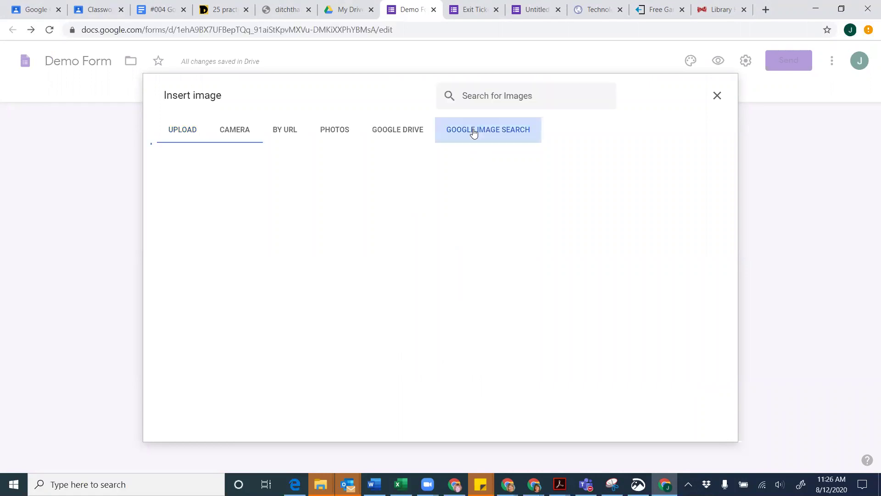
{"action": "type", "text": "ap"}
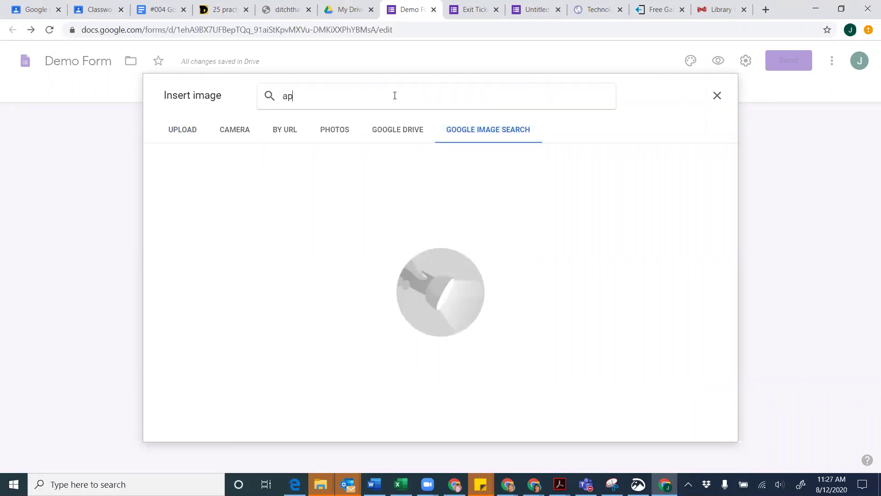
{"action": "type", "text": "ples clip art"}
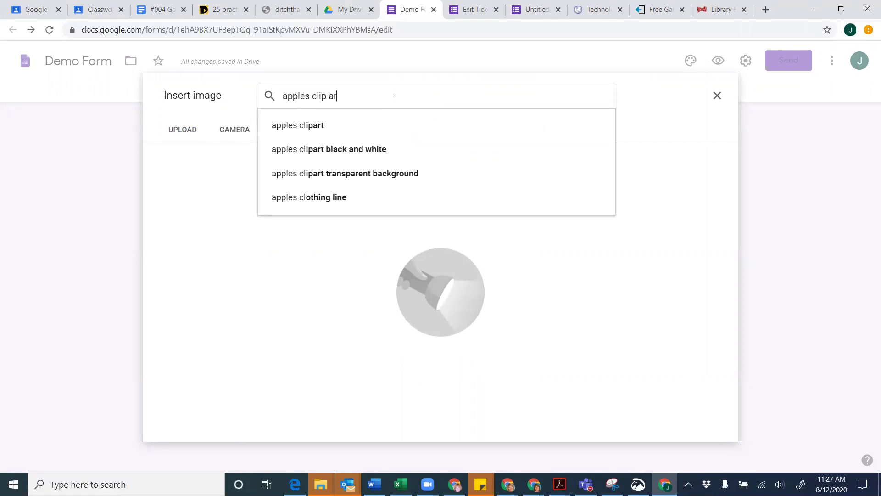
{"action": "key", "text": "Return"}
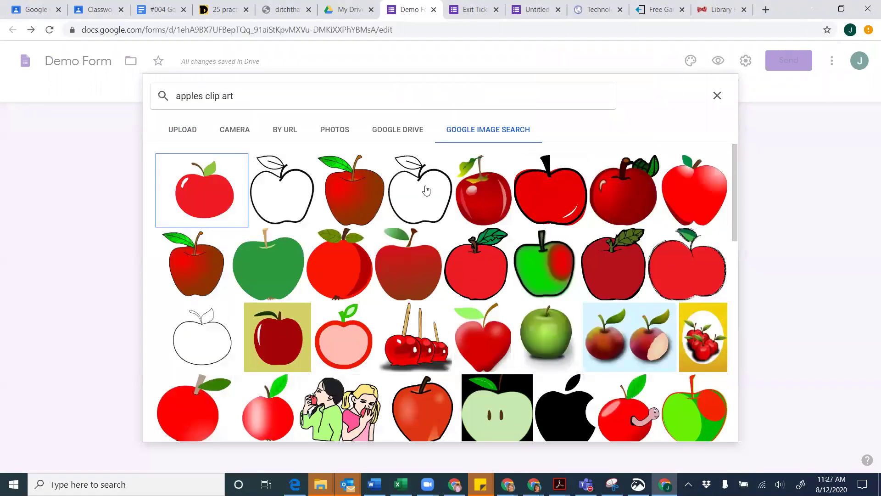
{"action": "scroll", "coordinate": [417, 218], "scroll_direction": "down", "scroll_amount": 7}
{"action": "scroll", "coordinate": [419, 220], "scroll_direction": "up", "scroll_amount": 2}
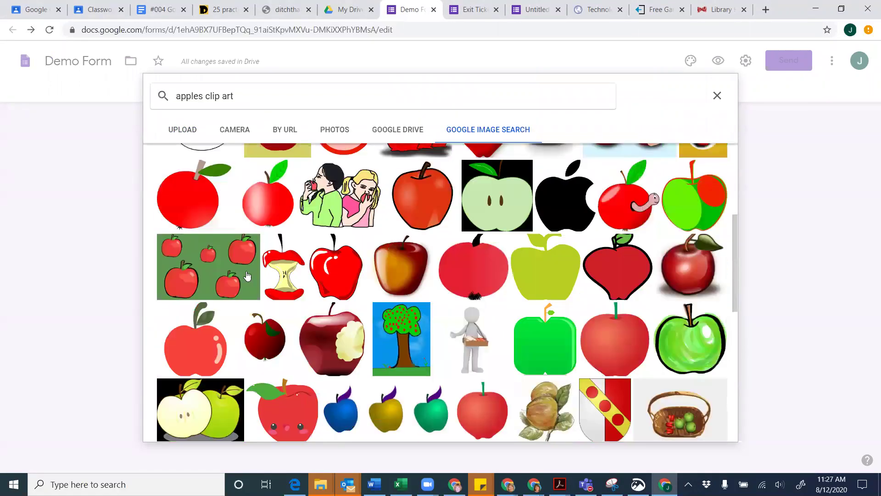
{"action": "left_click", "coordinate": [209, 271]}
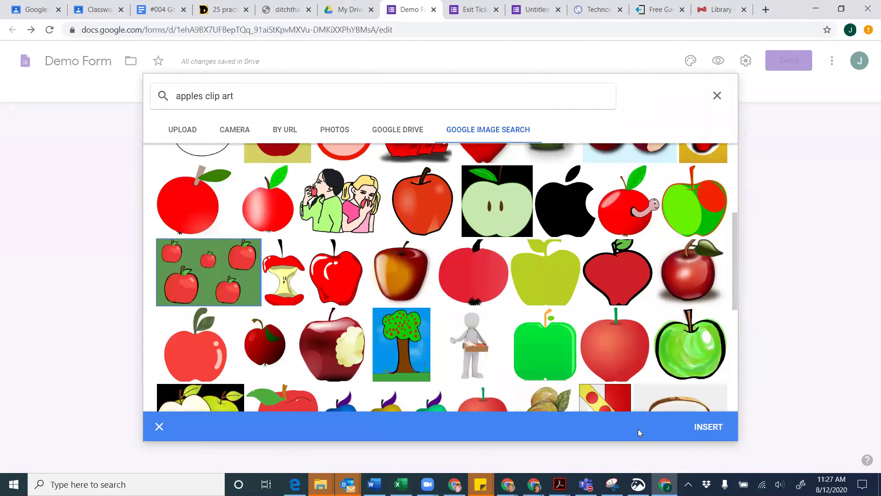
{"action": "left_click", "coordinate": [700, 430]}
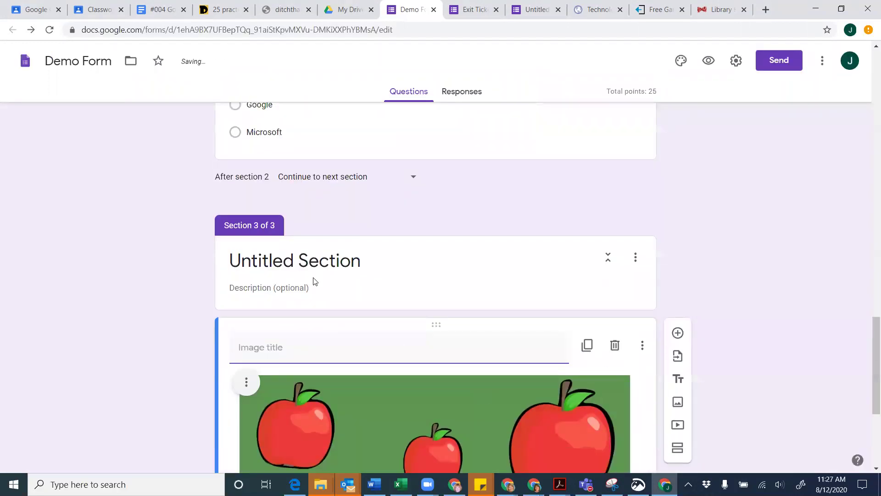
Title Section 3 'How many apples?' and select the apples image below it
{"action": "left_click", "coordinate": [312, 268]}
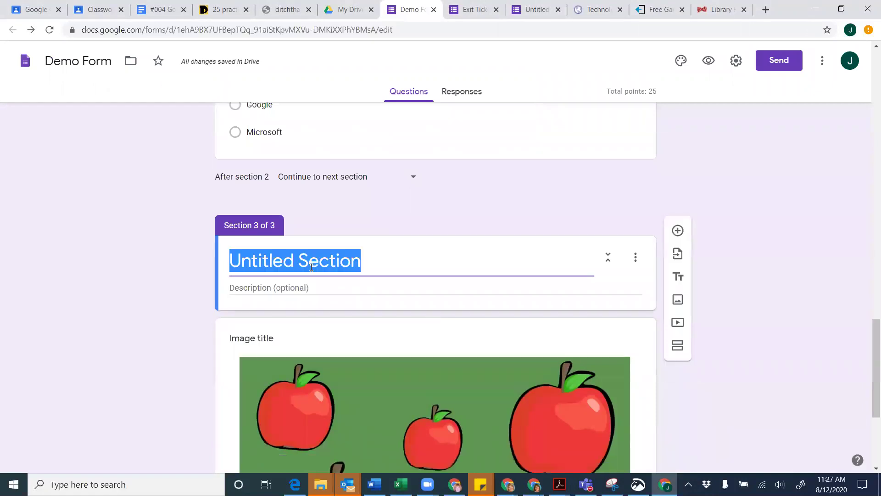
{"action": "type", "text": "How m"}
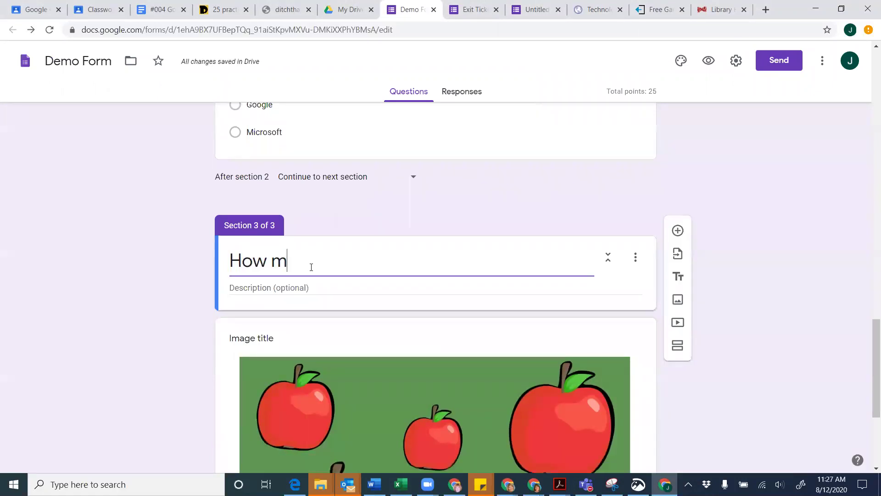
{"action": "type", "text": "any apples?"}
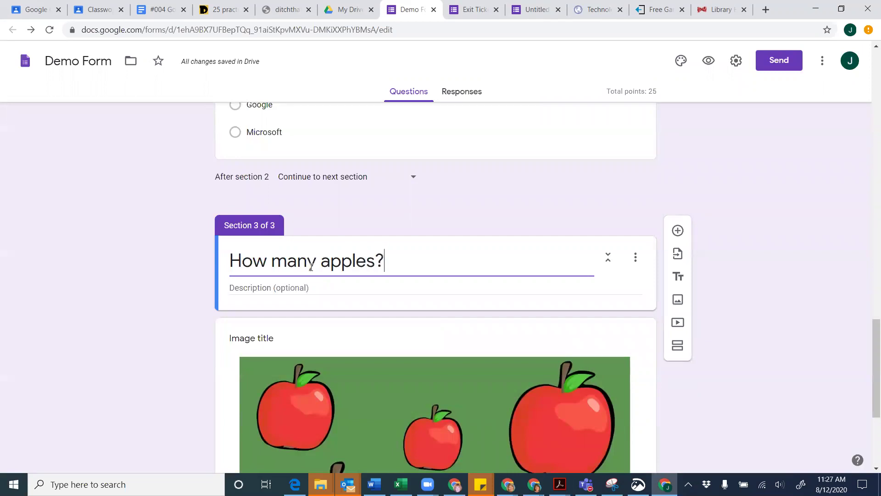
{"action": "scroll", "coordinate": [310, 266], "scroll_direction": "down", "scroll_amount": 4}
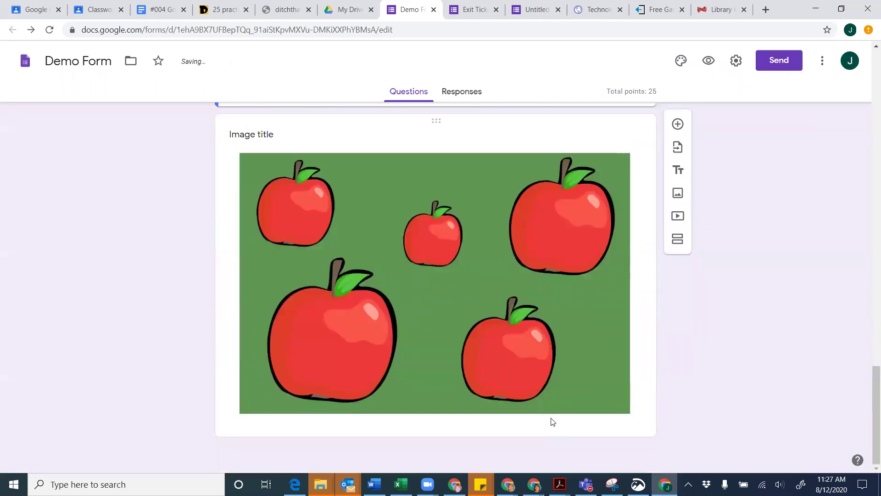
{"action": "left_click", "coordinate": [552, 418]}
Add the multiple-choice question 'How many apples?' with answers 5, 4, 3, 2 and 1
{"action": "left_click", "coordinate": [678, 131]}
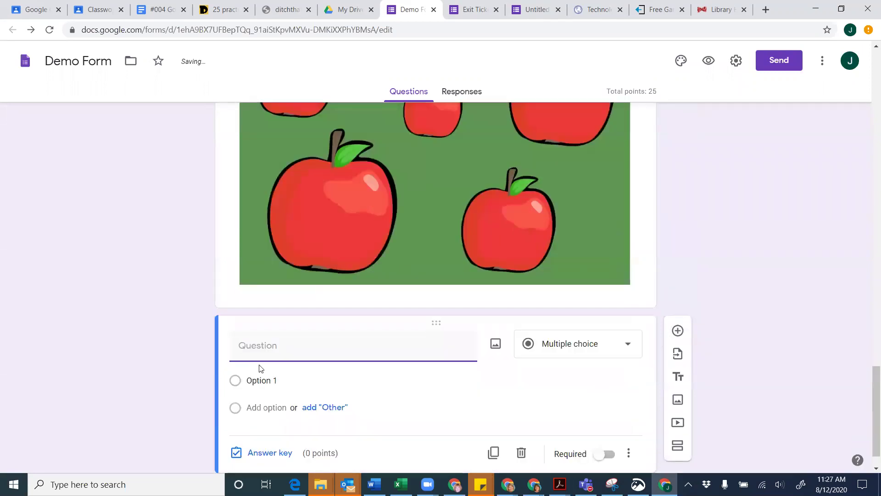
{"action": "type", "text": "How"}
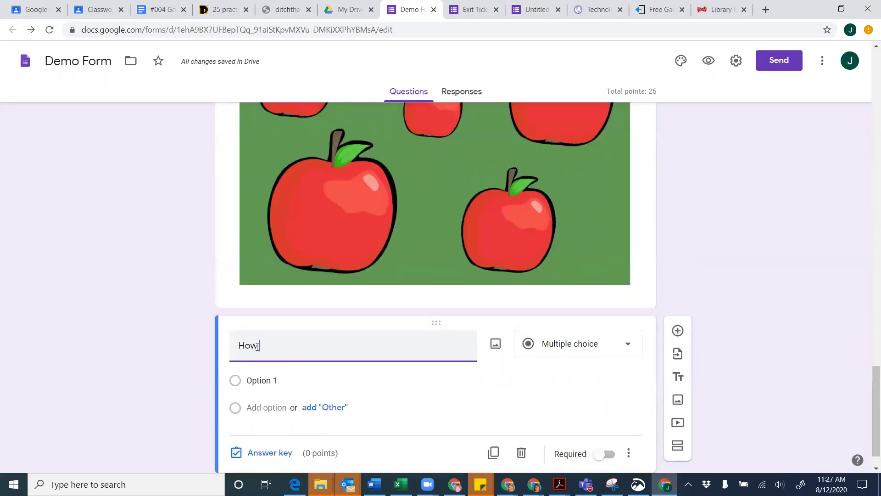
{"action": "type", "text": " many apples?"}
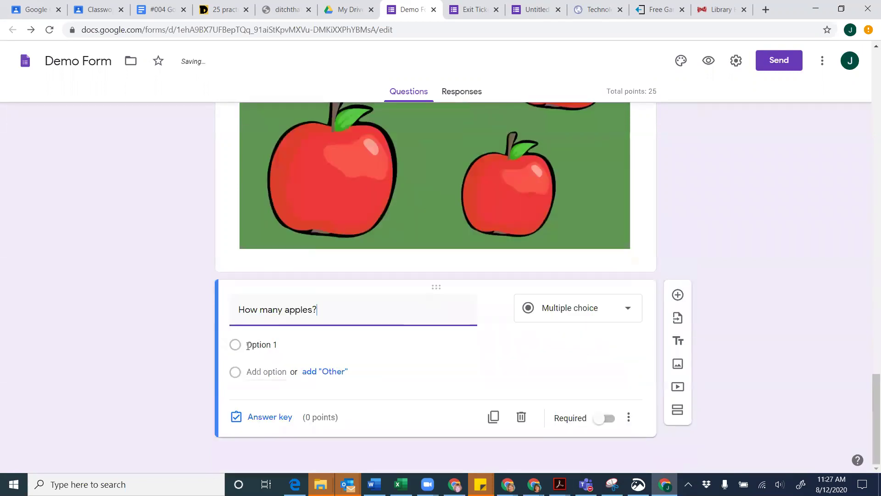
{"action": "left_click", "coordinate": [249, 344]}
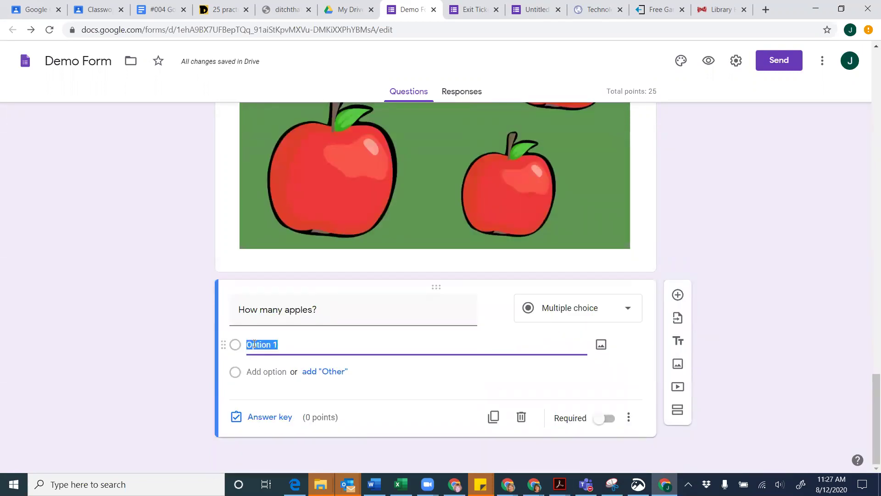
{"action": "type", "text": "5"}
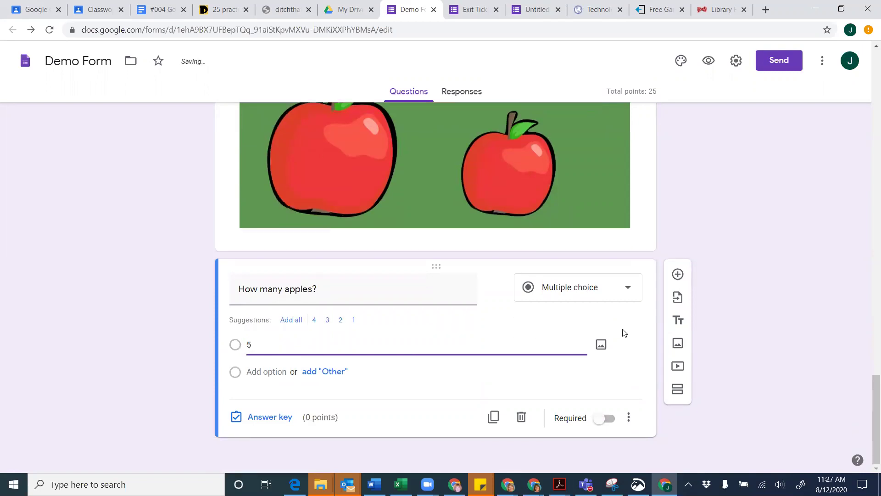
{"action": "left_click", "coordinate": [292, 321]}
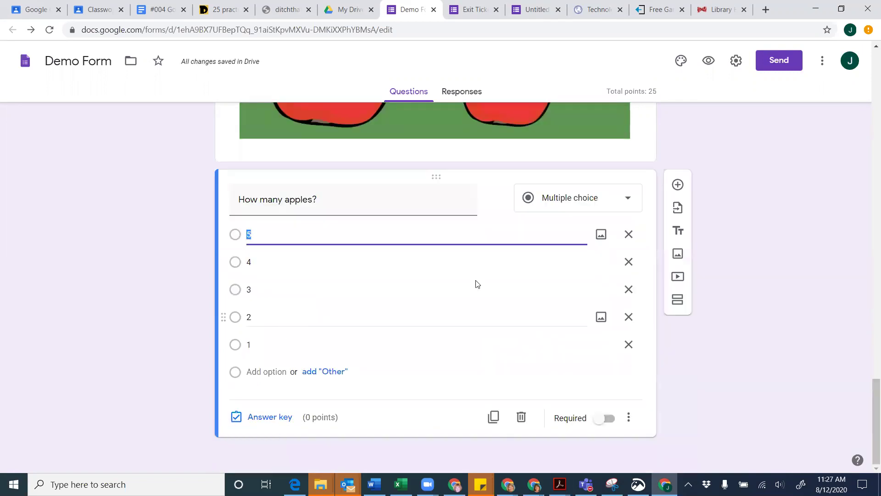
{"action": "left_click", "coordinate": [601, 236]}
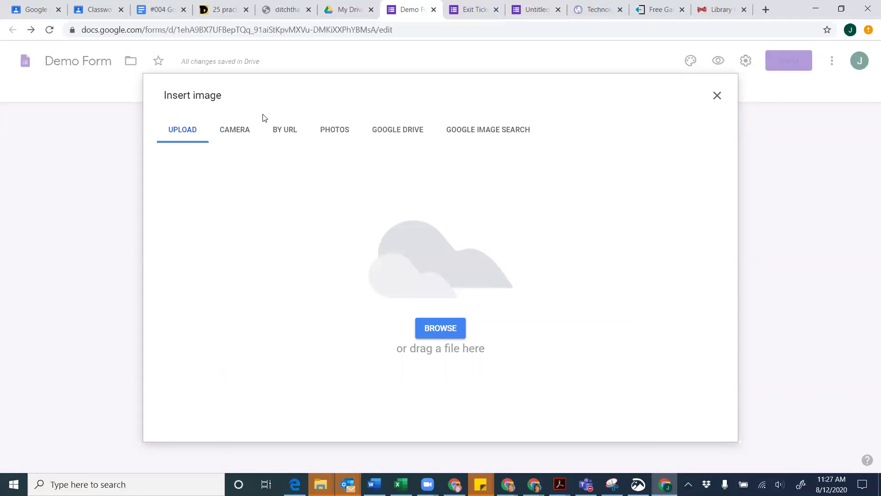
Attach a three-apples photo from a '3 apples' image search to the first answer
{"action": "left_click", "coordinate": [468, 131]}
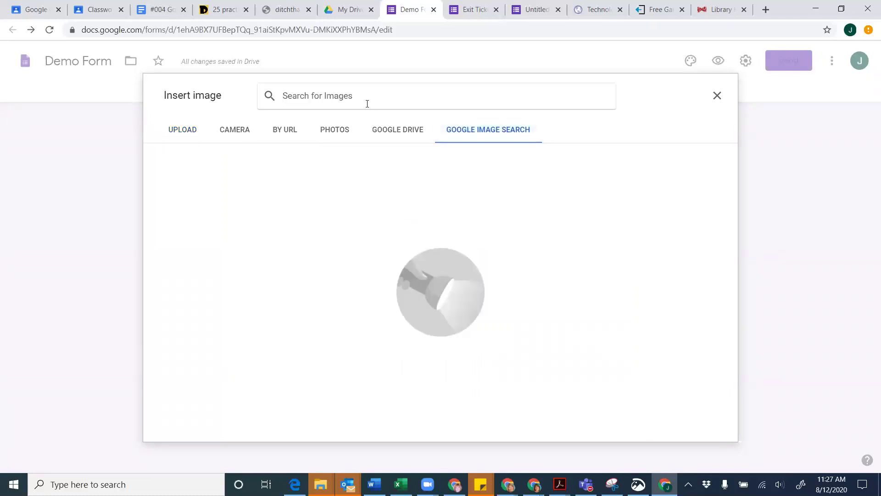
{"action": "type", "text": "3 apples"}
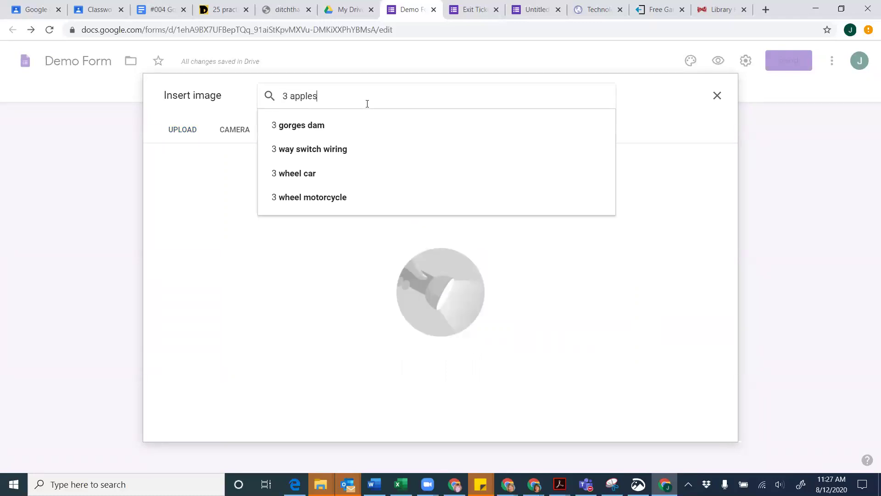
{"action": "key", "text": "Return"}
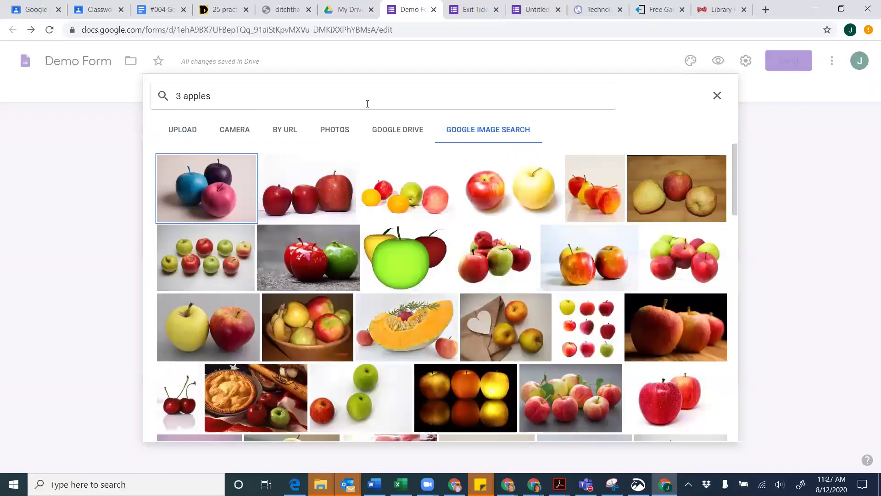
{"action": "left_click", "coordinate": [341, 216]}
{"action": "left_click", "coordinate": [707, 427]}
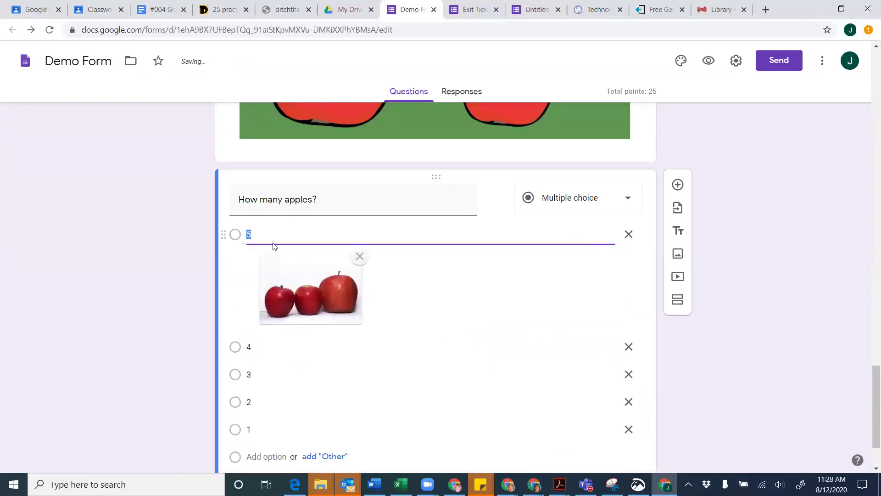
Relabel the first answer 3 and the third answer 5
{"action": "type", "text": "3"}
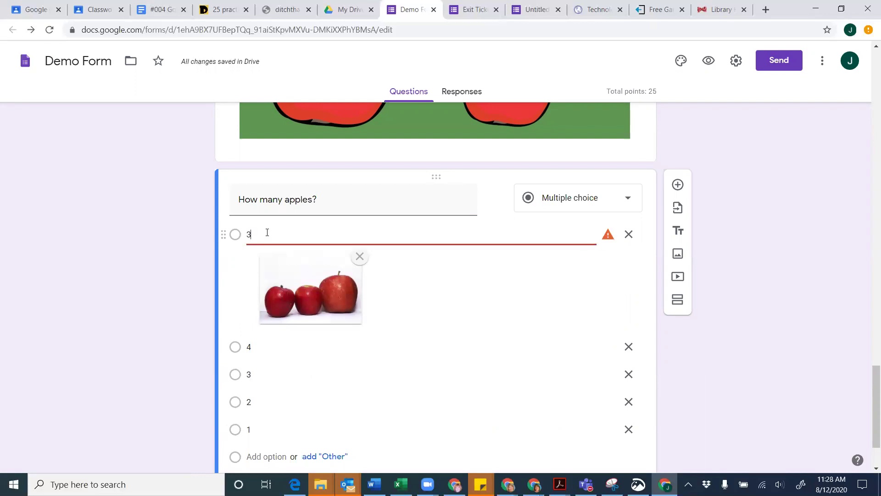
{"action": "left_click", "coordinate": [411, 371]}
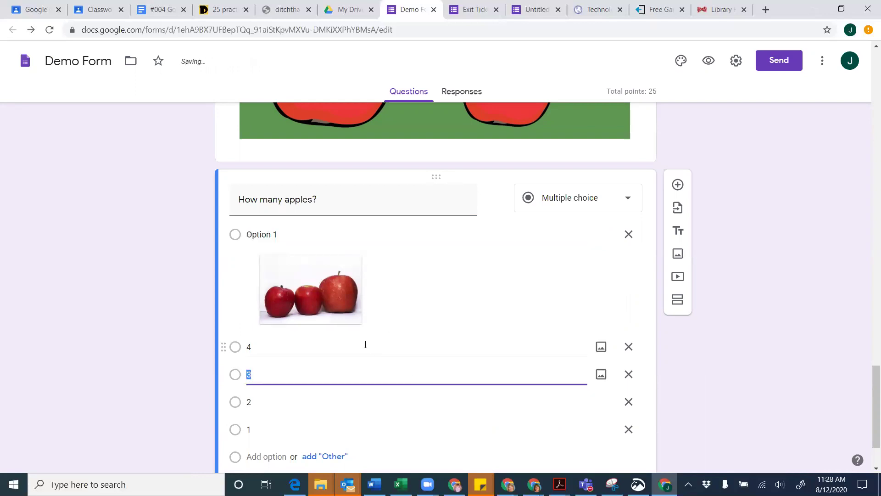
{"action": "left_click", "coordinate": [277, 234]}
{"action": "type", "text": "3"}
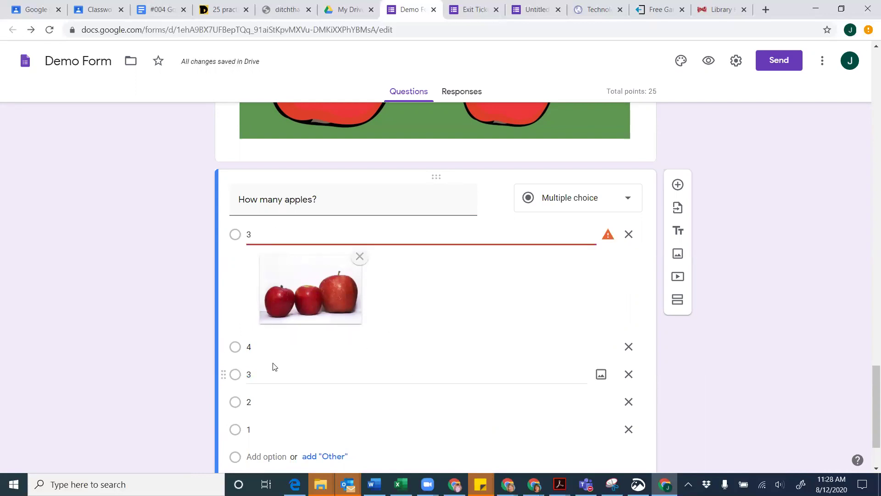
{"action": "left_click", "coordinate": [261, 380]}
{"action": "type", "text": "5"}
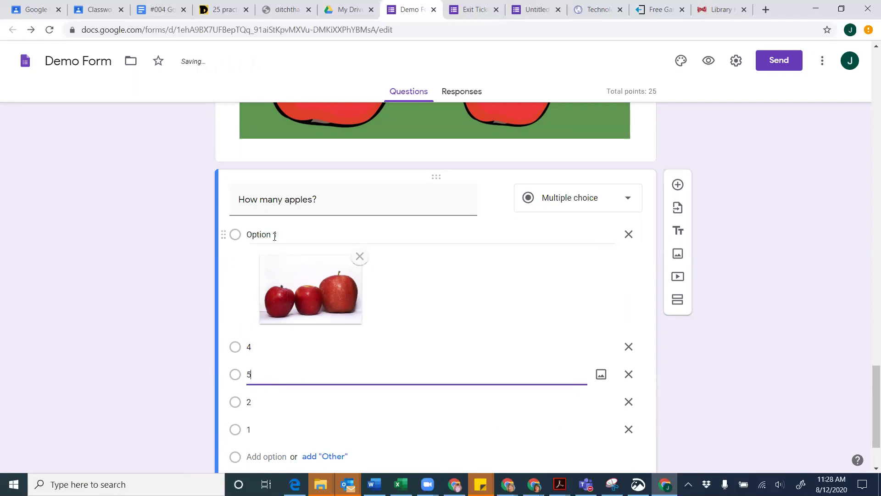
{"action": "left_click", "coordinate": [275, 234]}
{"action": "type", "text": "3"}
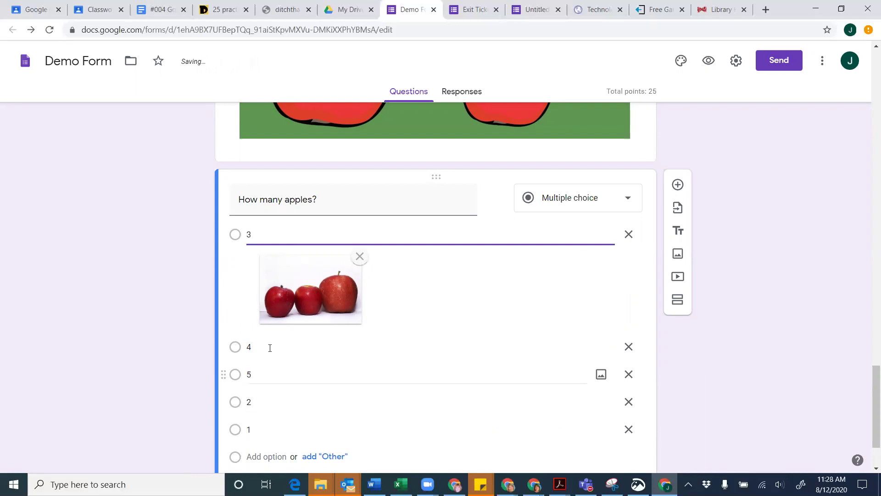
{"action": "left_click", "coordinate": [257, 378]}
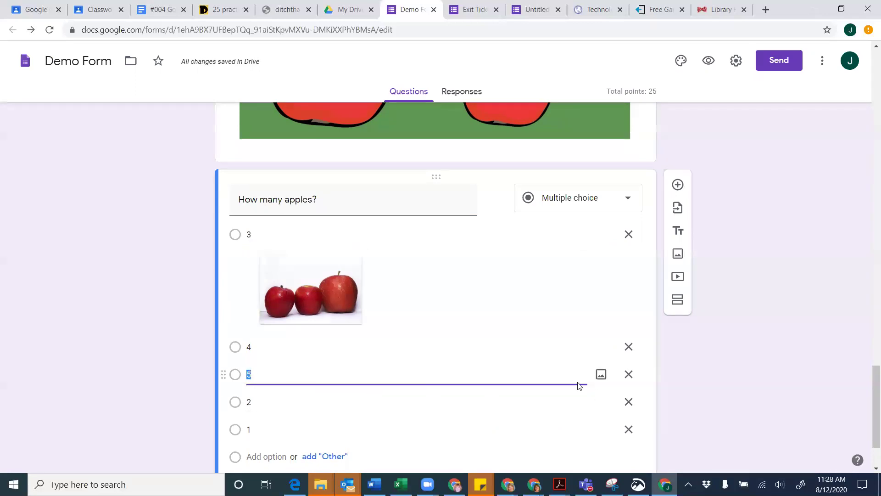
{"action": "left_click", "coordinate": [600, 376]}
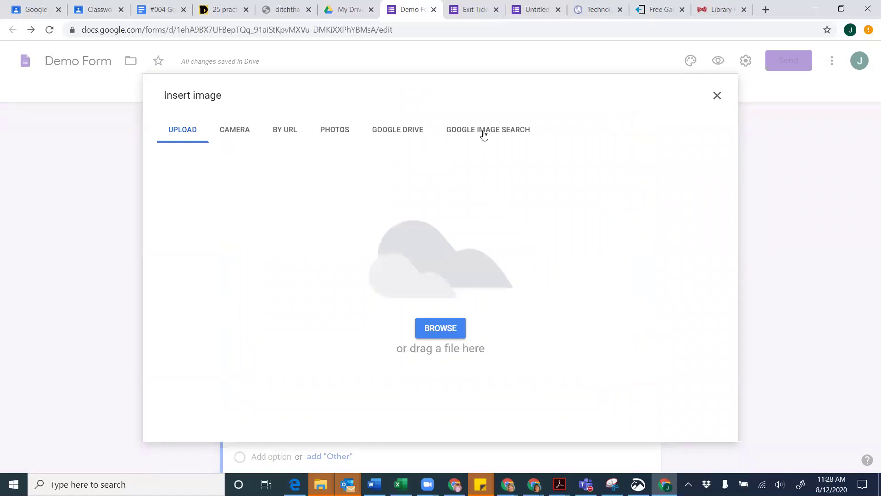
Add a five-apple pyramid clip art from a '5 apples' image search under answer 5
{"action": "left_click", "coordinate": [484, 134]}
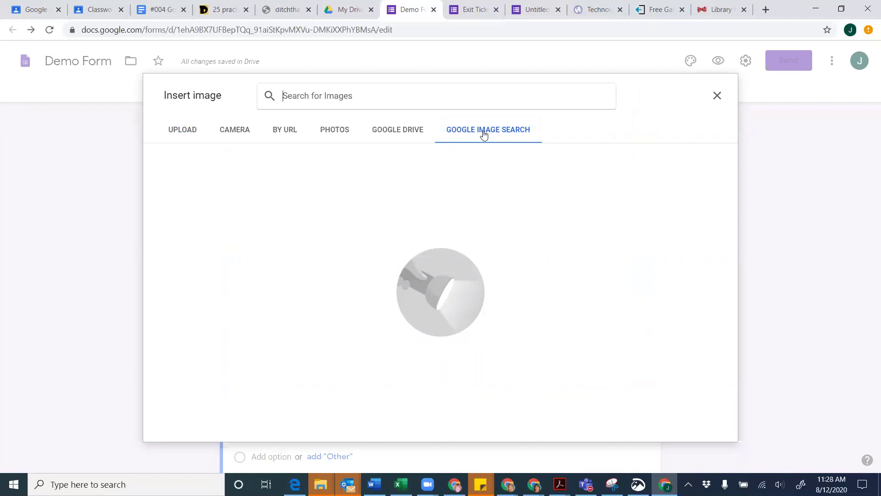
{"action": "type", "text": "5 apples"}
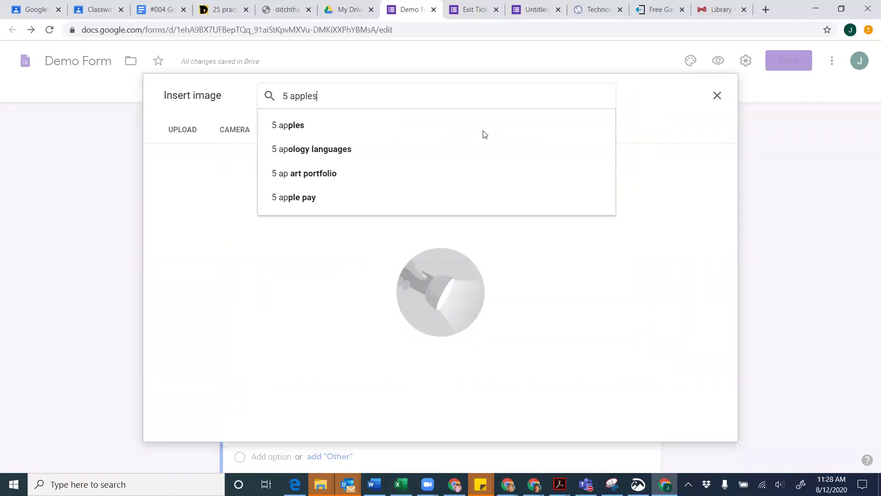
{"action": "key", "text": "Return"}
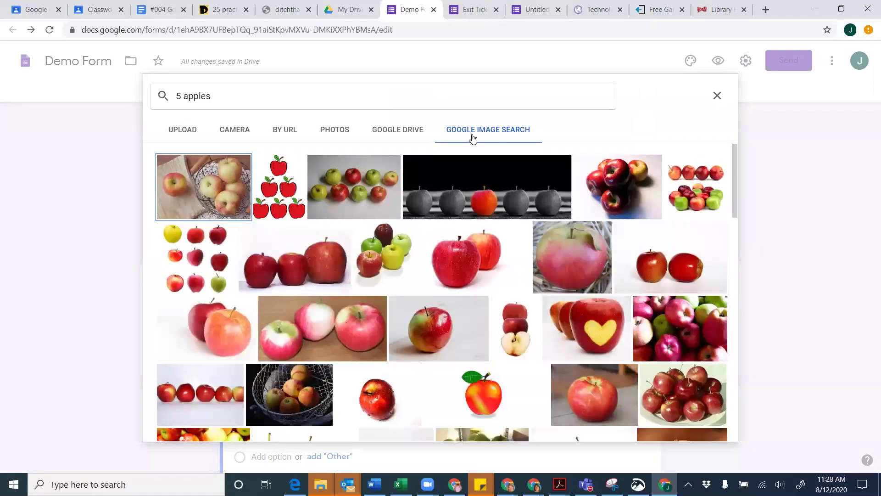
{"action": "left_click", "coordinate": [288, 191]}
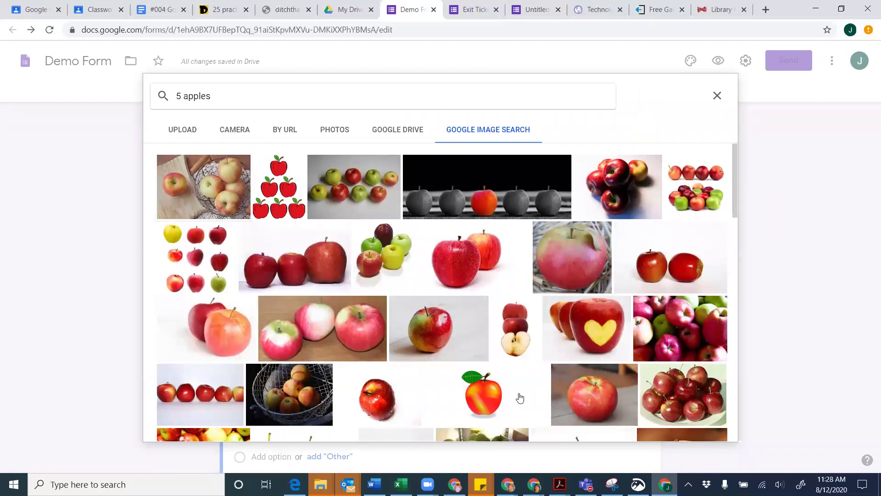
{"action": "left_click", "coordinate": [723, 430]}
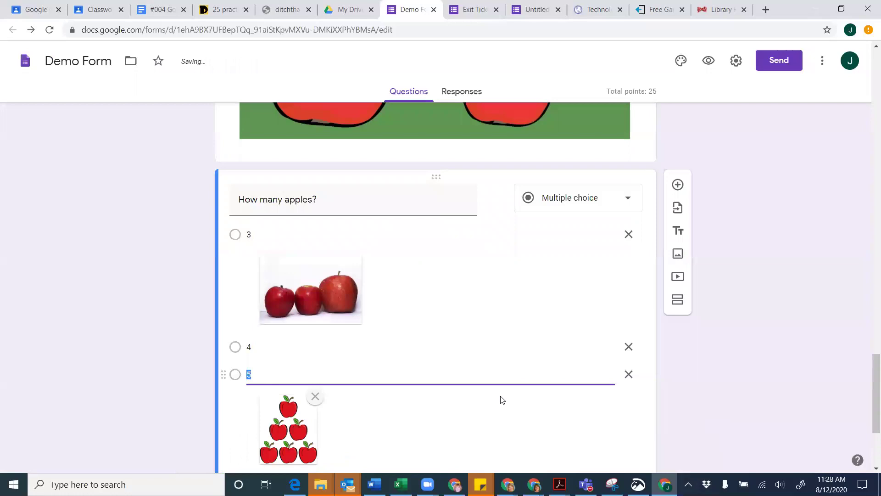
Delete answer choices 4, 2 and 1, leaving only 3 and 5
{"action": "scroll", "coordinate": [498, 398], "scroll_direction": "down", "scroll_amount": 2}
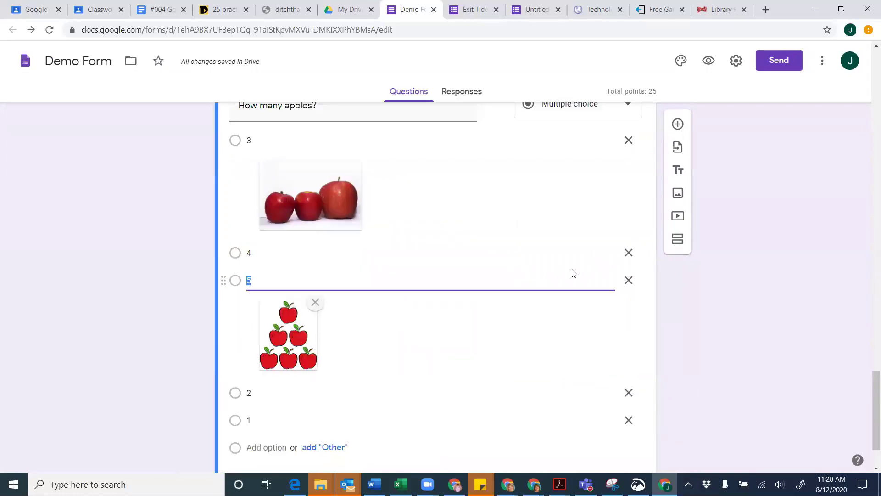
{"action": "left_click", "coordinate": [628, 253]}
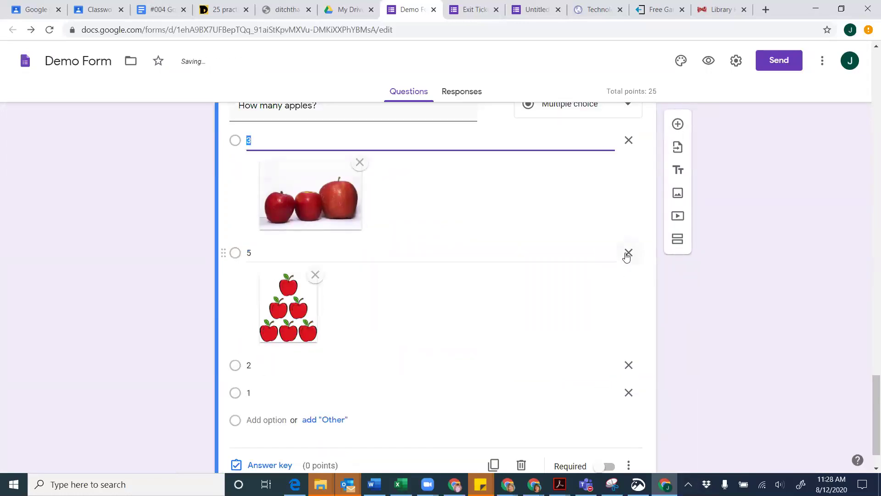
{"action": "left_click", "coordinate": [627, 365]}
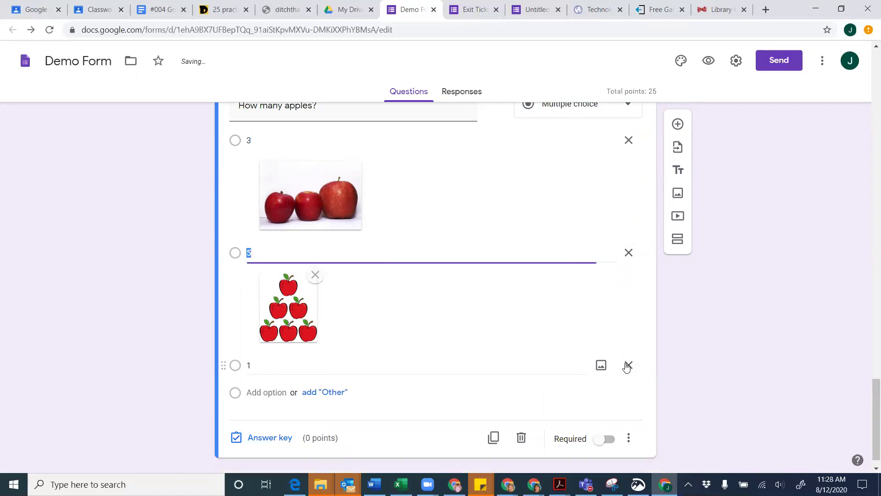
{"action": "left_click", "coordinate": [629, 366]}
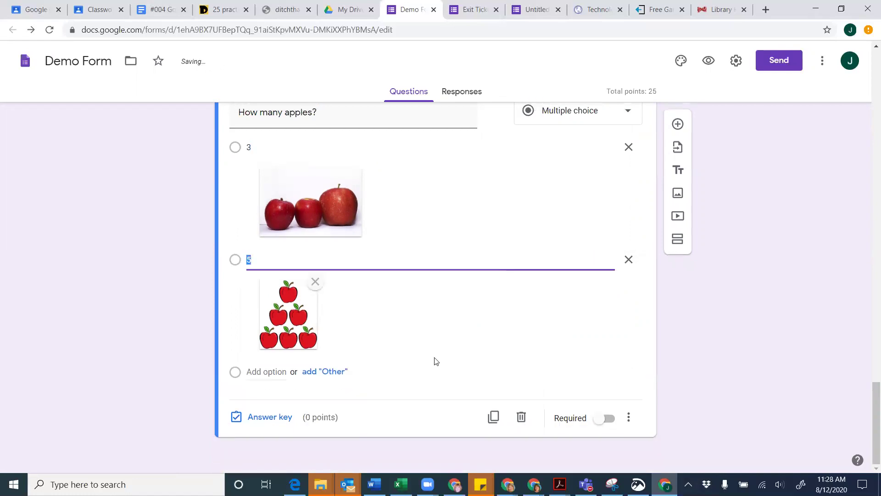
{"action": "scroll", "coordinate": [368, 322], "scroll_direction": "up", "scroll_amount": 1}
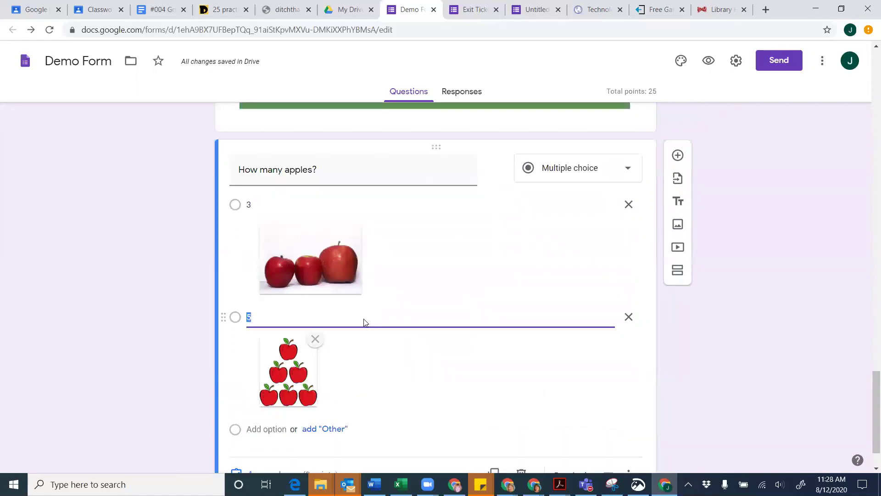
{"action": "scroll", "coordinate": [275, 353], "scroll_direction": "down", "scroll_amount": 1}
In the answer key, mark 5 as the correct answer and make it worth 5 points
{"action": "left_click", "coordinate": [262, 417]}
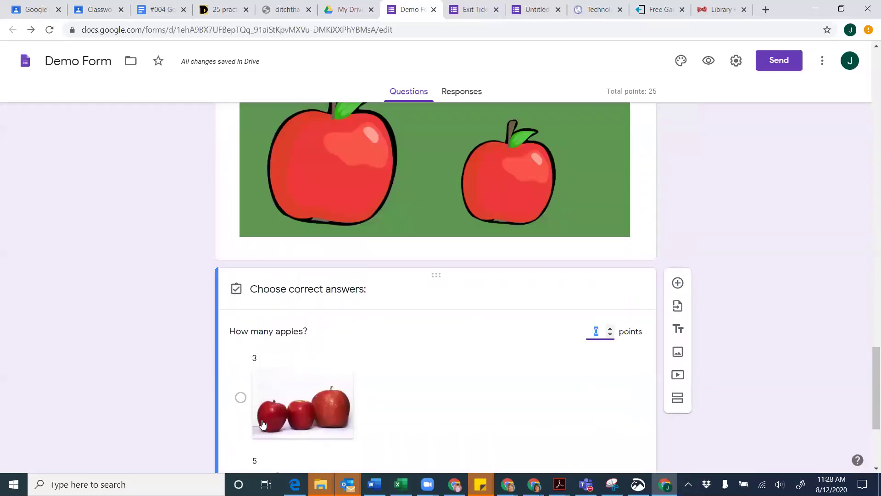
{"action": "left_click", "coordinate": [240, 435]}
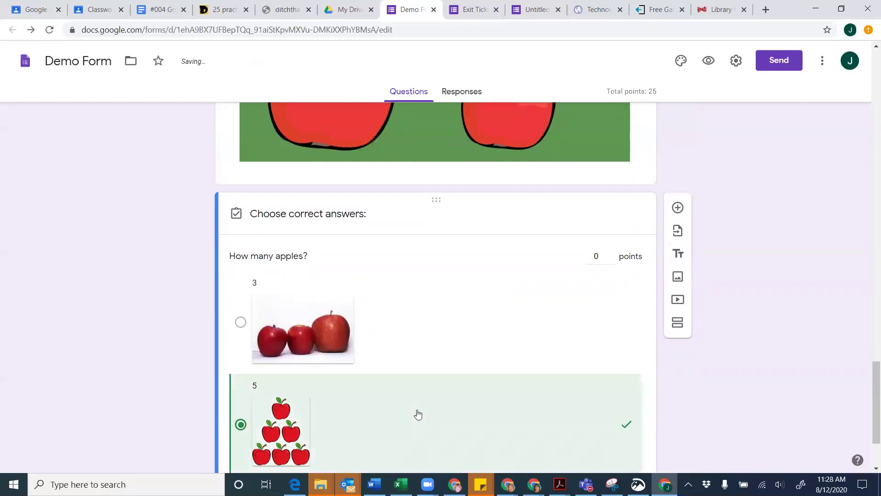
{"action": "scroll", "coordinate": [418, 414], "scroll_direction": "down", "scroll_amount": 2}
{"action": "left_click", "coordinate": [599, 150]}
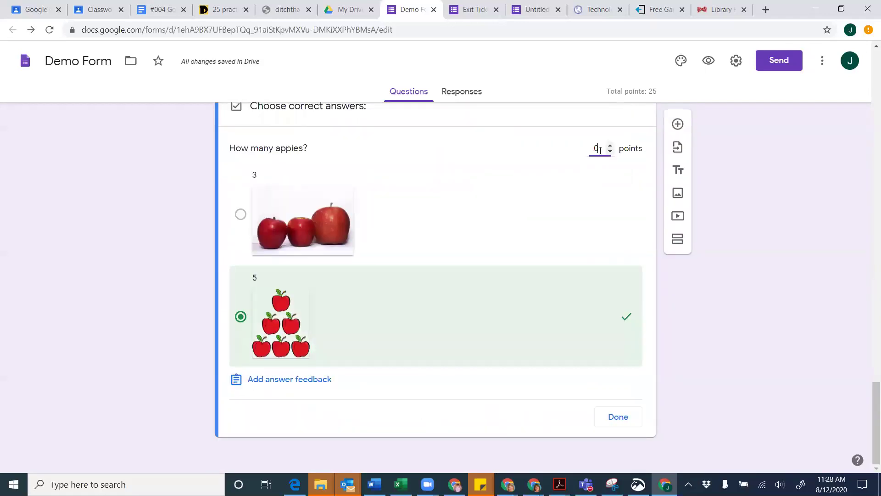
{"action": "double_click", "coordinate": [600, 150]}
{"action": "type", "text": "5"}
{"action": "left_click", "coordinate": [618, 417]}
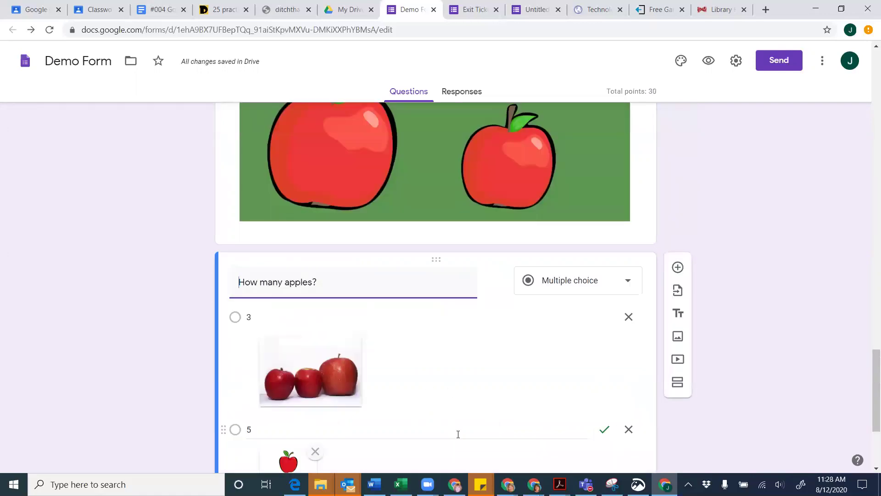
Make the 'How many apples?' question required
{"action": "scroll", "coordinate": [458, 435], "scroll_direction": "down", "scroll_amount": 2}
{"action": "scroll", "coordinate": [436, 250], "scroll_direction": "down", "scroll_amount": 1}
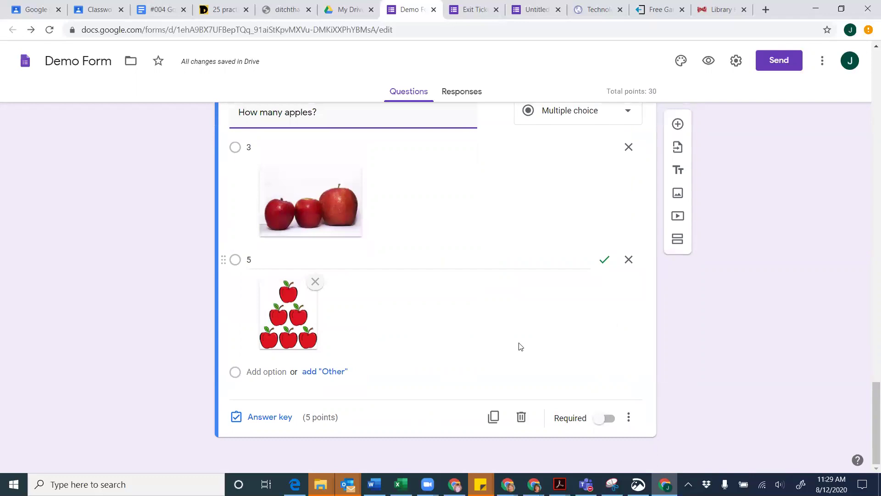
{"action": "left_click", "coordinate": [607, 418]}
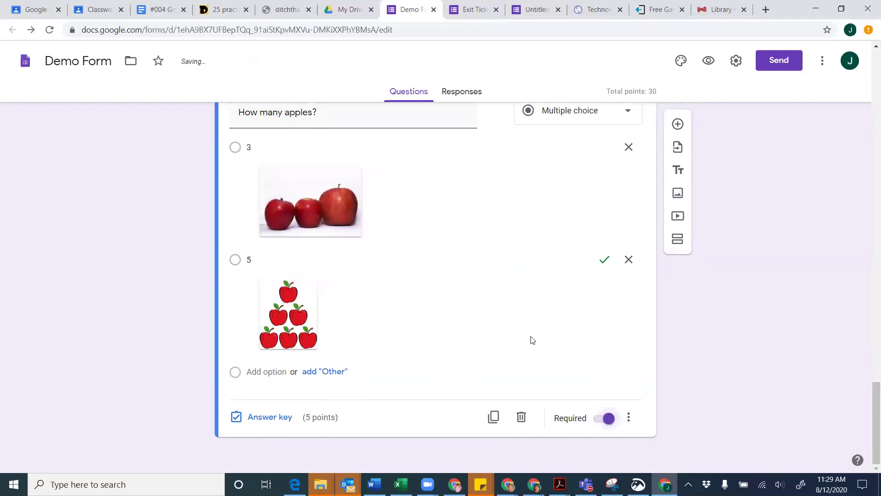
{"action": "scroll", "coordinate": [418, 158], "scroll_direction": "up", "scroll_amount": 2}
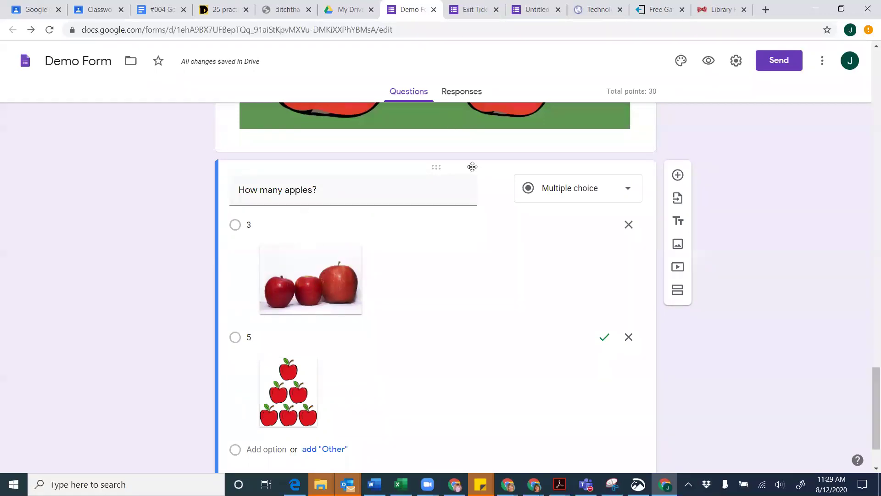
Add the green apples clip art from an 'apples clip art' search to the 'How many apples?' question
{"action": "left_click", "coordinate": [494, 188]}
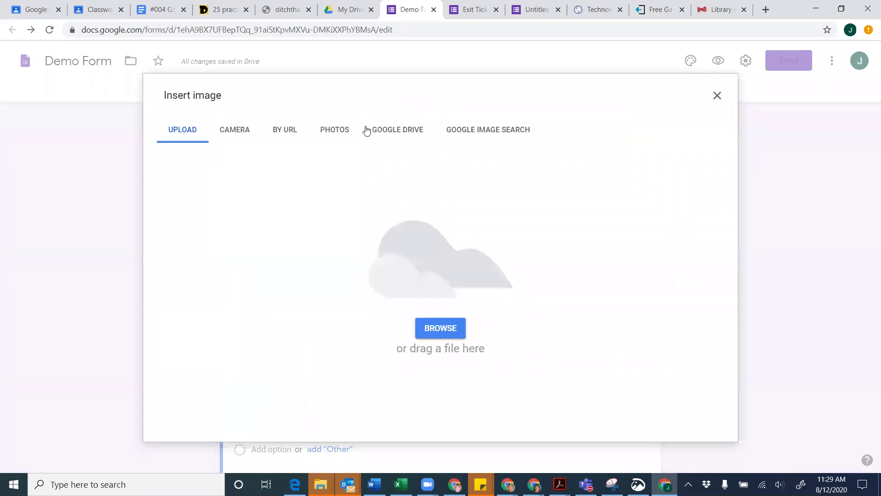
{"action": "left_click", "coordinate": [485, 135]}
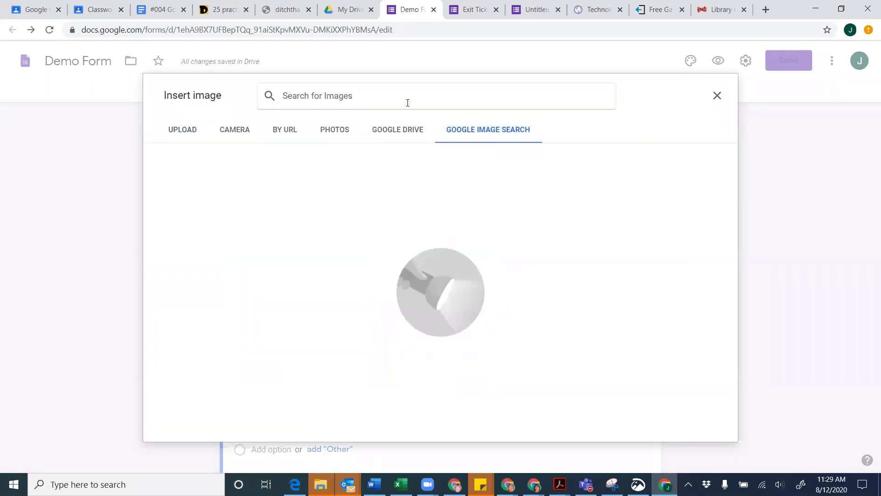
{"action": "type", "text": "apples clip art"}
{"action": "key", "text": "Return"}
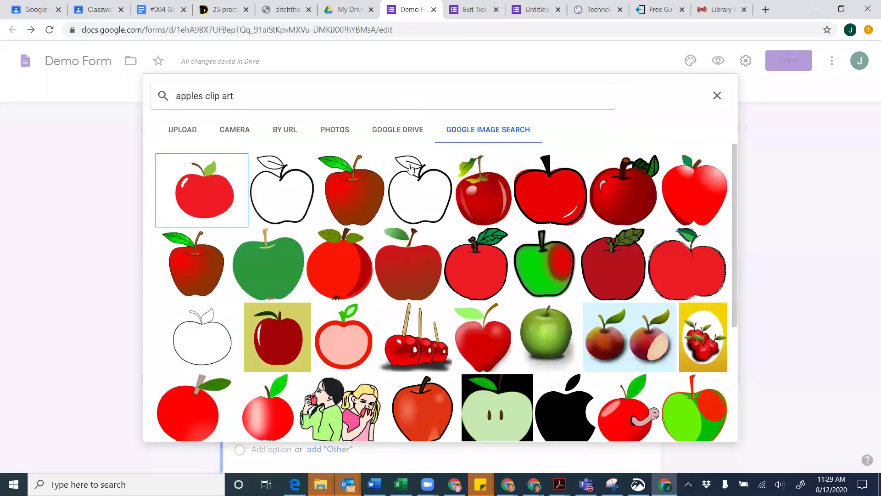
{"action": "scroll", "coordinate": [383, 286], "scroll_direction": "down", "scroll_amount": 4}
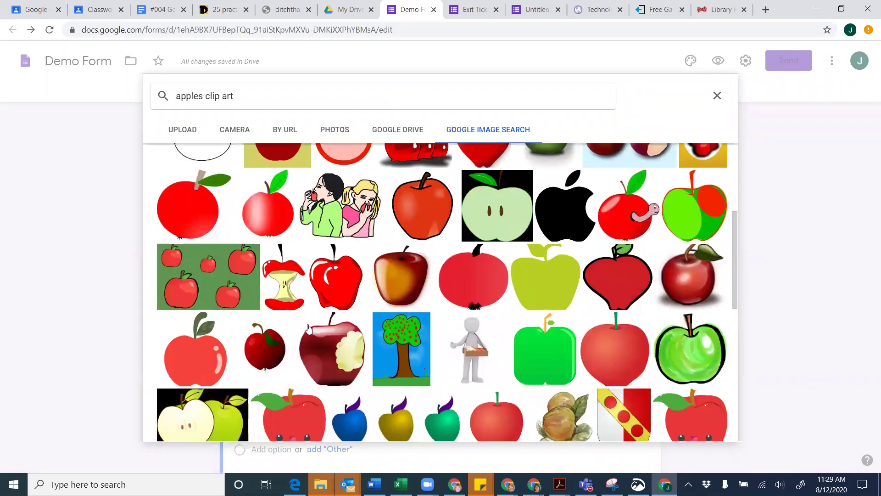
{"action": "left_click", "coordinate": [219, 301]}
{"action": "left_click", "coordinate": [694, 429]}
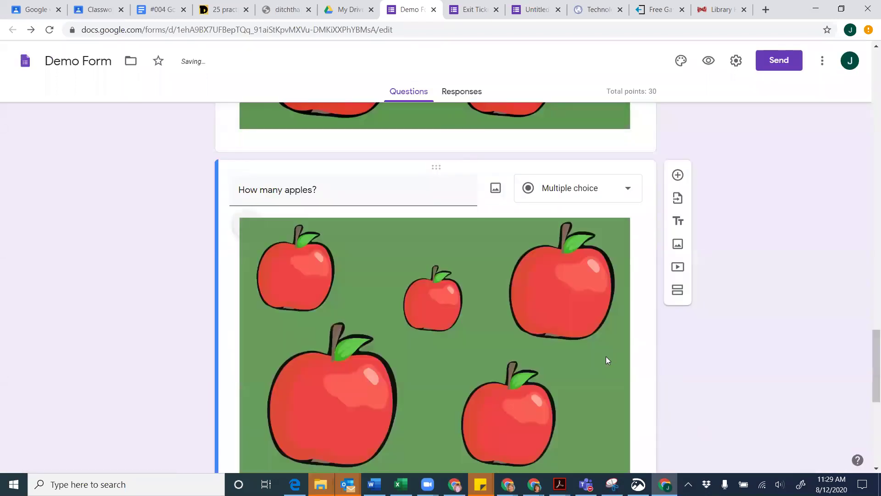
{"action": "scroll", "coordinate": [556, 357], "scroll_direction": "down", "scroll_amount": 3}
{"action": "scroll", "coordinate": [555, 356], "scroll_direction": "down", "scroll_amount": 1}
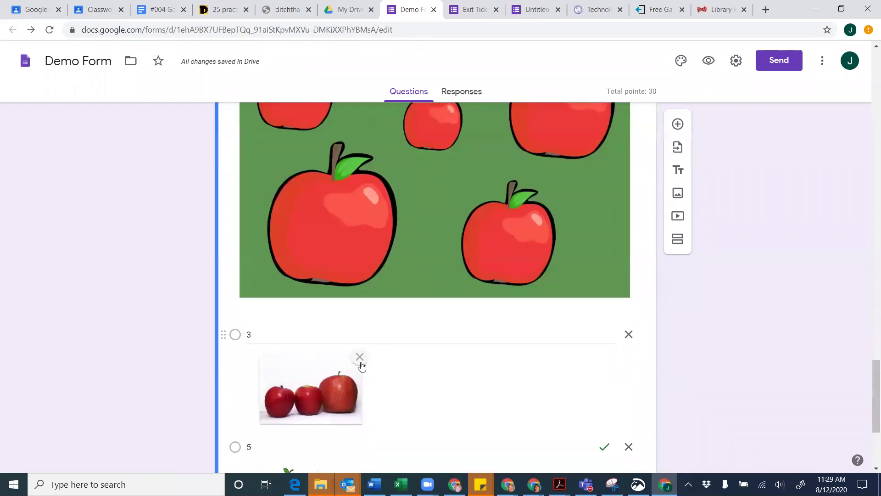
{"action": "scroll", "coordinate": [335, 418], "scroll_direction": "down", "scroll_amount": 3}
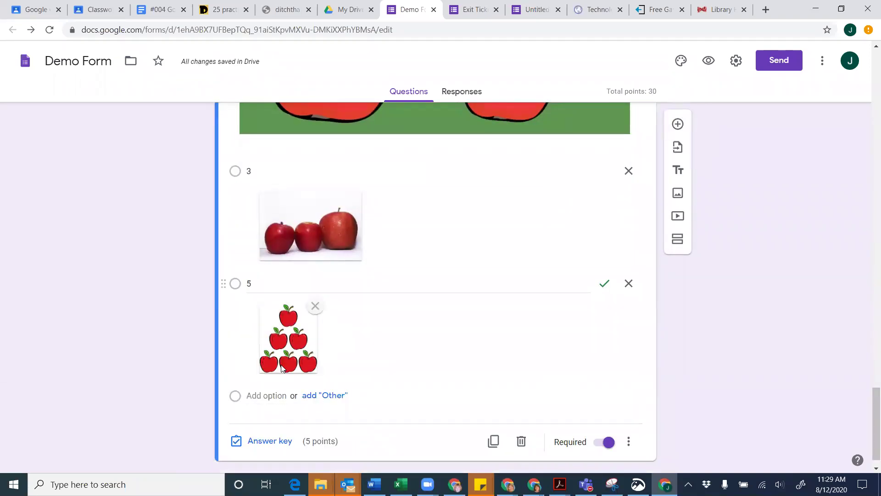
{"action": "scroll", "coordinate": [281, 367], "scroll_direction": "up", "scroll_amount": 7}
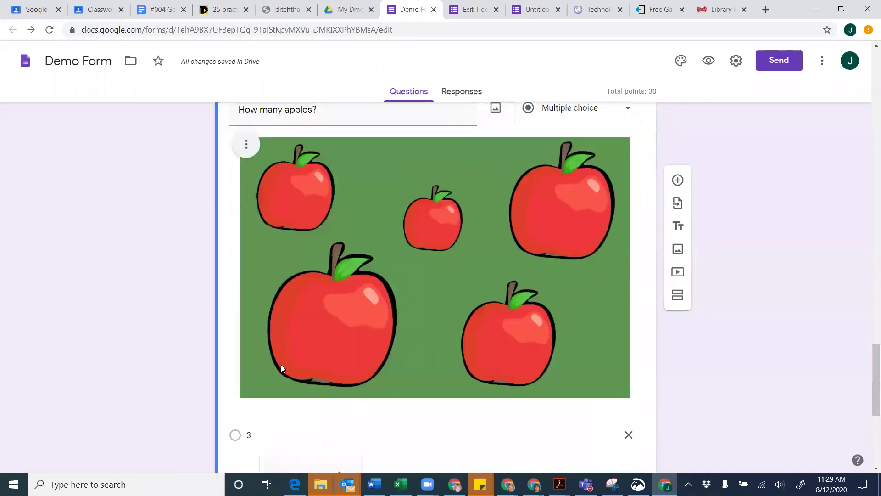
{"action": "scroll", "coordinate": [281, 365], "scroll_direction": "up", "scroll_amount": 2}
{"action": "scroll", "coordinate": [281, 364], "scroll_direction": "down", "scroll_amount": 10}
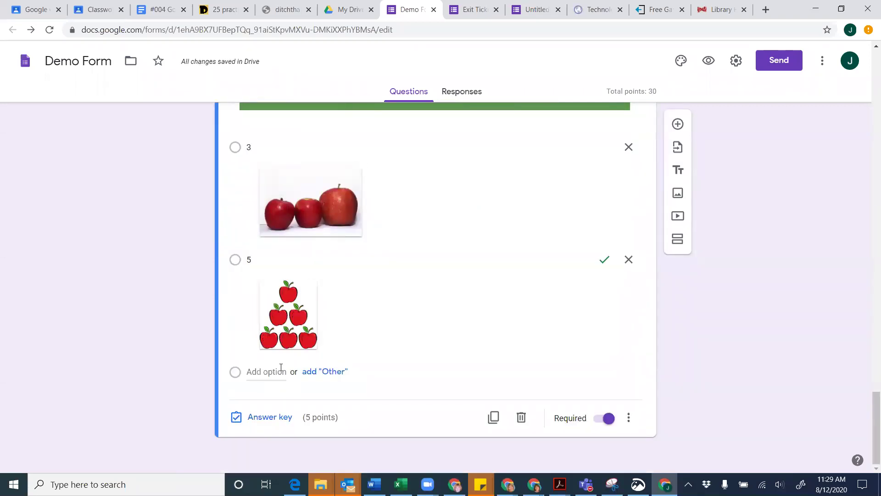
{"action": "scroll", "coordinate": [280, 367], "scroll_direction": "up", "scroll_amount": 7}
{"action": "scroll", "coordinate": [281, 367], "scroll_direction": "up", "scroll_amount": 3}
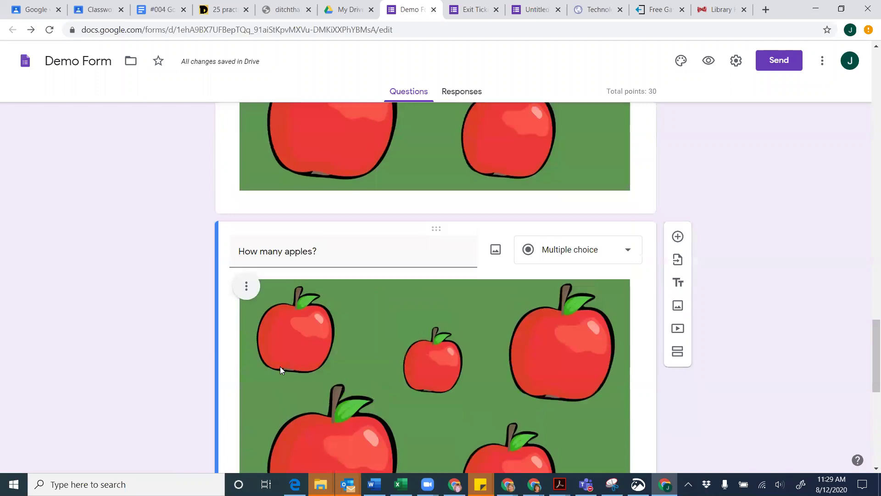
{"action": "scroll", "coordinate": [280, 367], "scroll_direction": "down", "scroll_amount": 8}
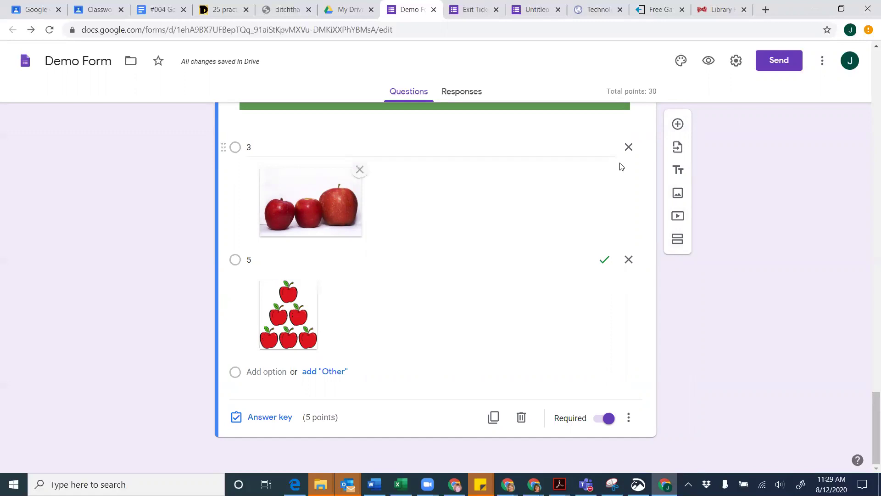
Add a blank question below and browse Google Drive and Google Photos for its image
{"action": "left_click", "coordinate": [679, 128]}
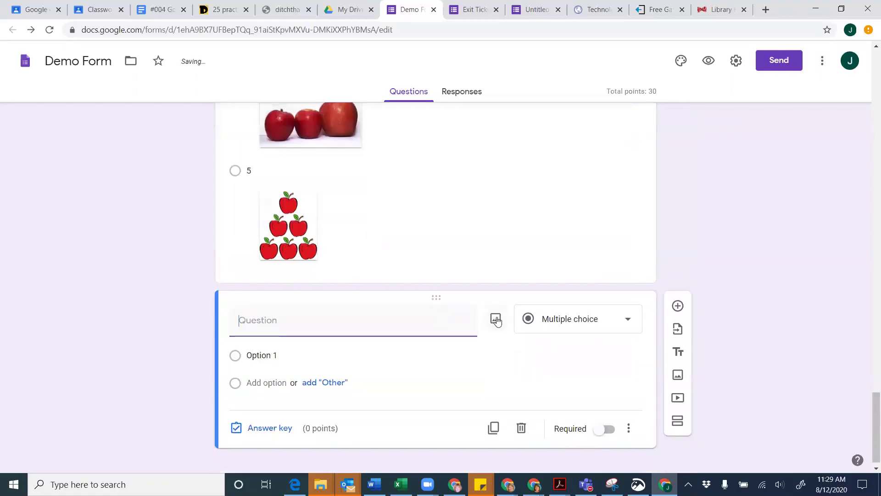
{"action": "left_click", "coordinate": [495, 319]}
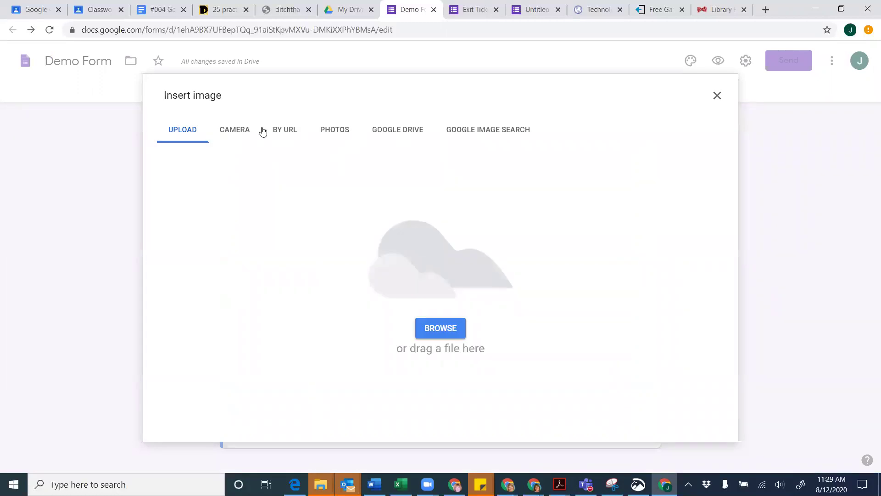
{"action": "left_click", "coordinate": [395, 132]}
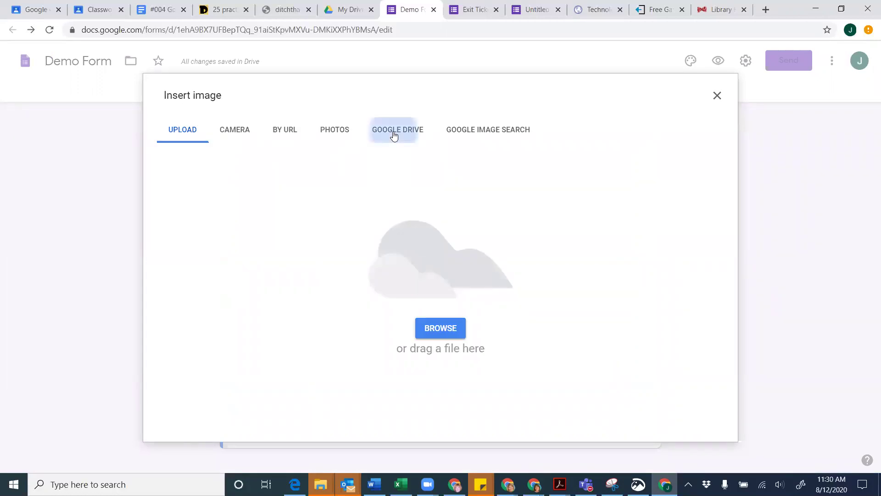
{"action": "left_click", "coordinate": [333, 131]}
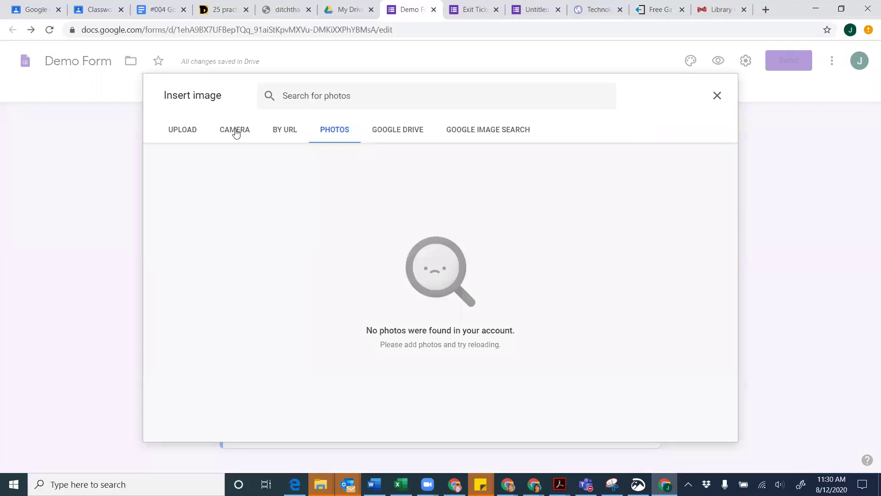
{"action": "left_click_drag", "start_coordinate": [576, 87], "coordinate": [610, 88]}
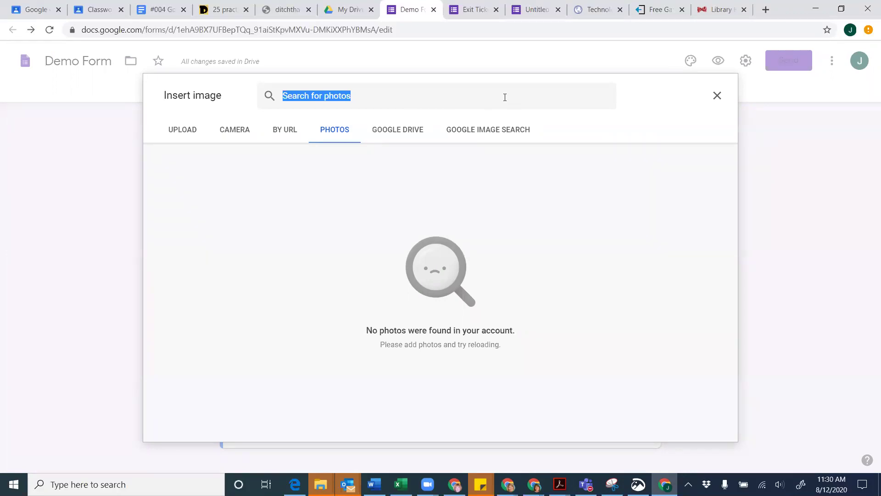
Upload the chapter 9 vectors image from the computer as the new question's picture
{"action": "left_click", "coordinate": [181, 130]}
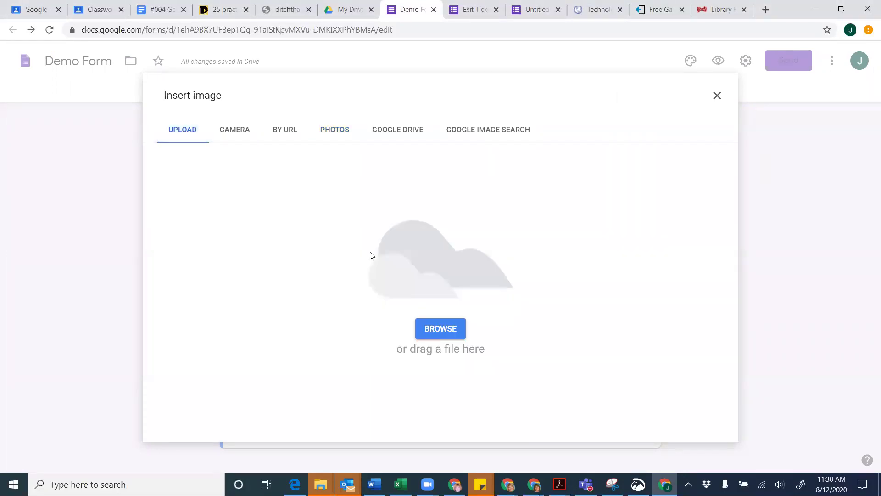
{"action": "left_click", "coordinate": [428, 331]}
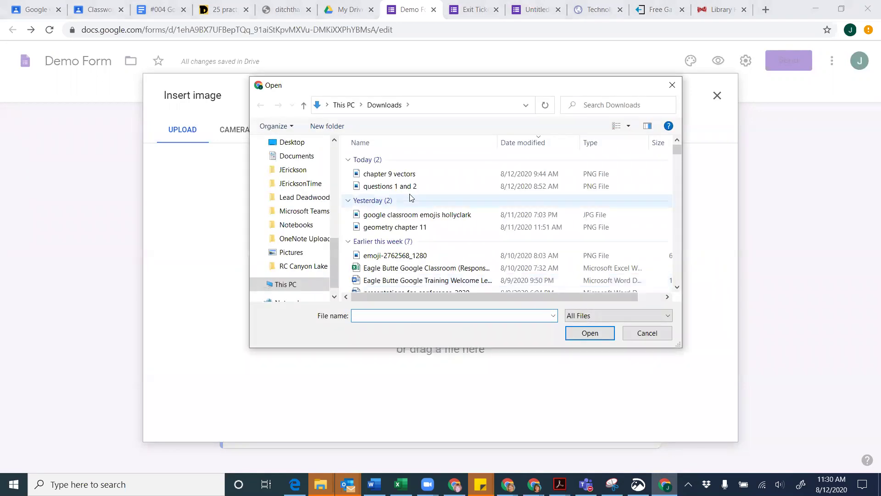
{"action": "left_click", "coordinate": [403, 175]}
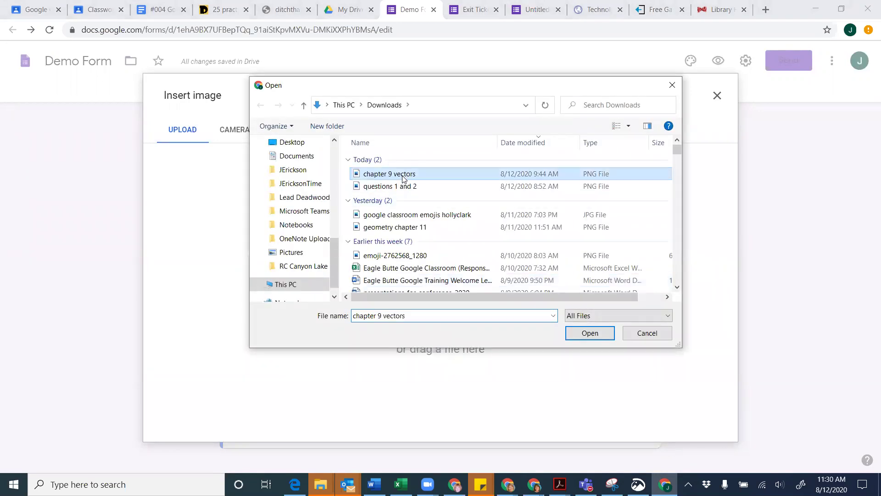
{"action": "left_click", "coordinate": [591, 334]}
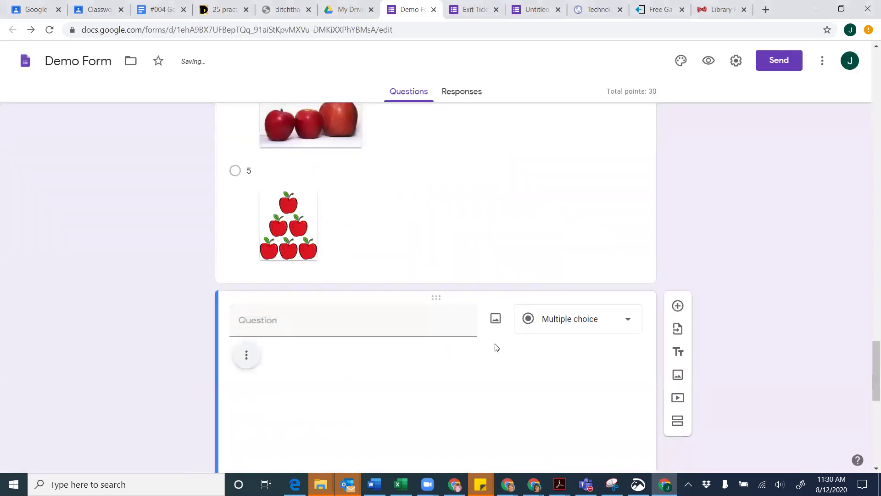
Enlarge the 9-6 Practice: Vectors worksheet image so it spans the question card
{"action": "scroll", "coordinate": [495, 347], "scroll_direction": "down", "scroll_amount": 9}
{"action": "left_click", "coordinate": [439, 258]}
{"action": "left_click_drag", "start_coordinate": [568, 379], "coordinate": [612, 410]}
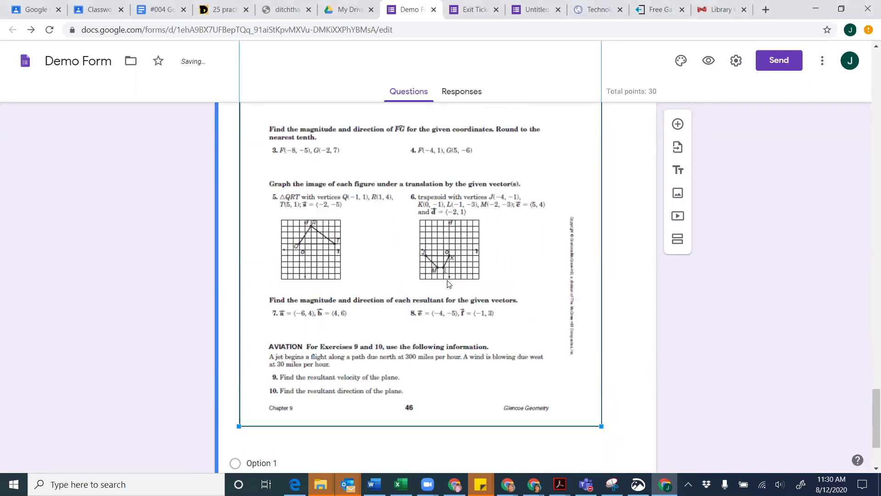
{"action": "scroll", "coordinate": [547, 299], "scroll_direction": "up", "scroll_amount": 5}
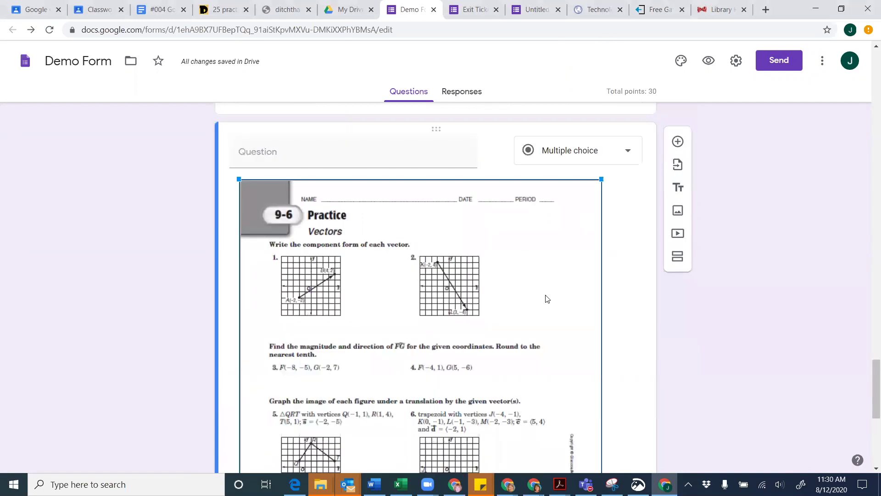
{"action": "scroll", "coordinate": [547, 299], "scroll_direction": "down", "scroll_amount": 3}
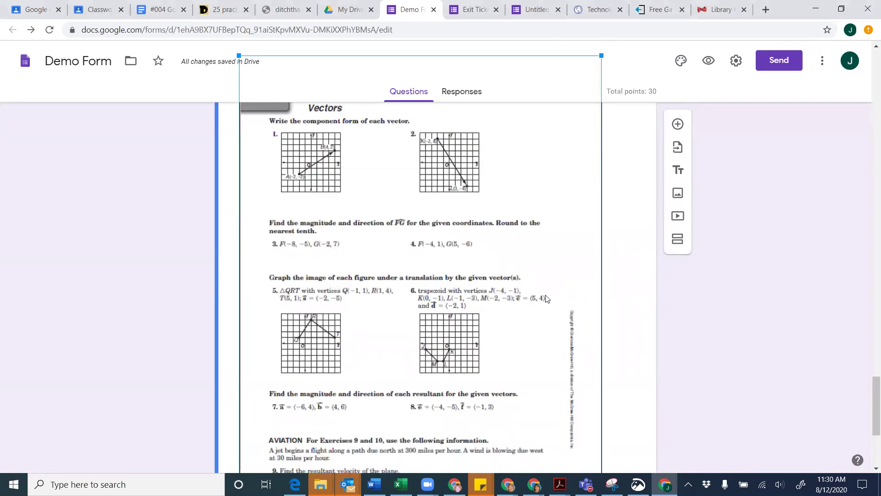
{"action": "scroll", "coordinate": [547, 299], "scroll_direction": "down", "scroll_amount": 3}
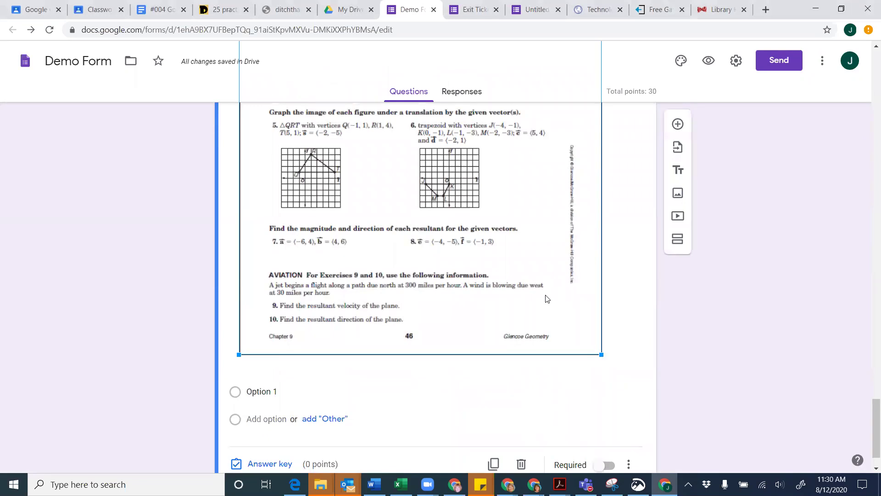
{"action": "scroll", "coordinate": [547, 299], "scroll_direction": "up", "scroll_amount": 10}
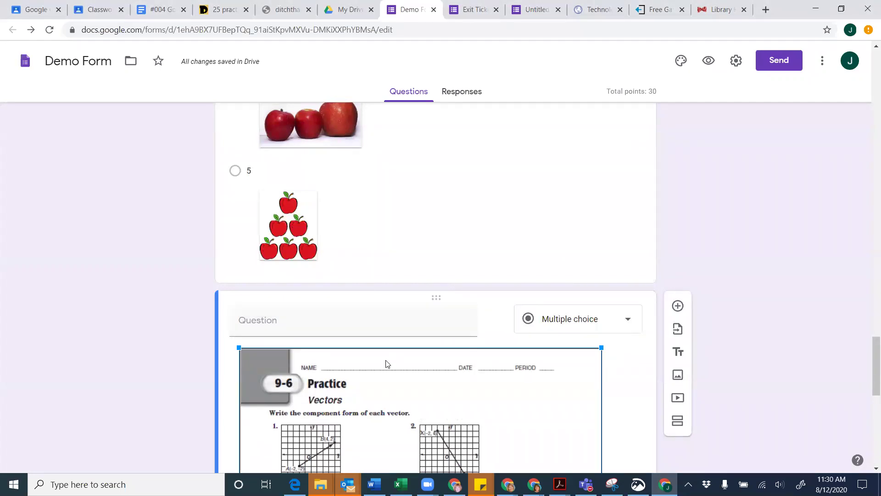
{"action": "scroll", "coordinate": [387, 364], "scroll_direction": "down", "scroll_amount": 6}
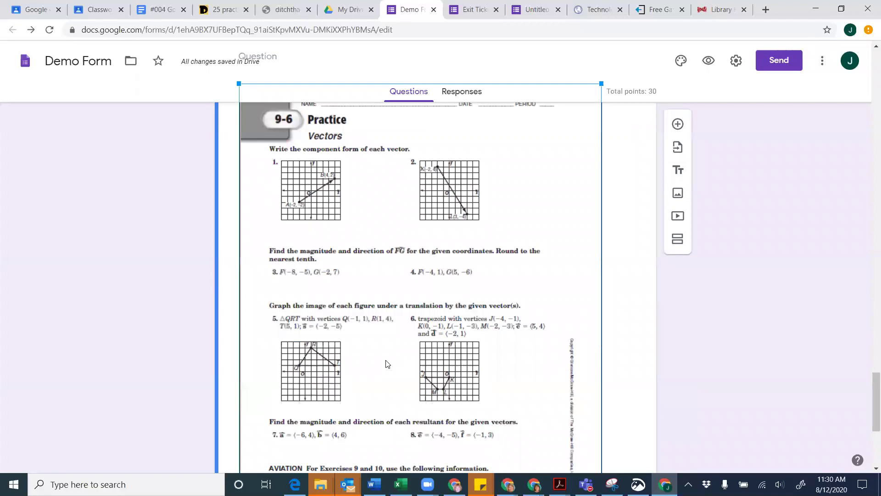
{"action": "scroll", "coordinate": [387, 364], "scroll_direction": "down", "scroll_amount": 4}
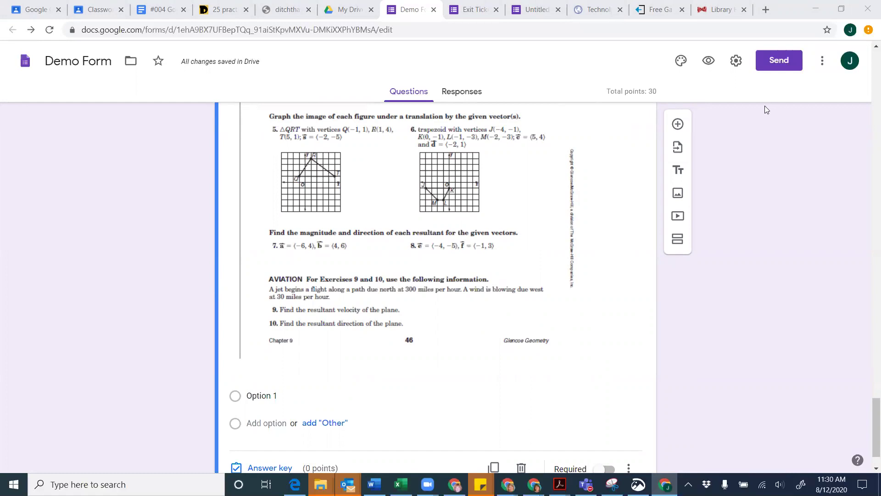
Preview the Demo Form and enter a sample email address, first name and last name
{"action": "left_click", "coordinate": [709, 63]}
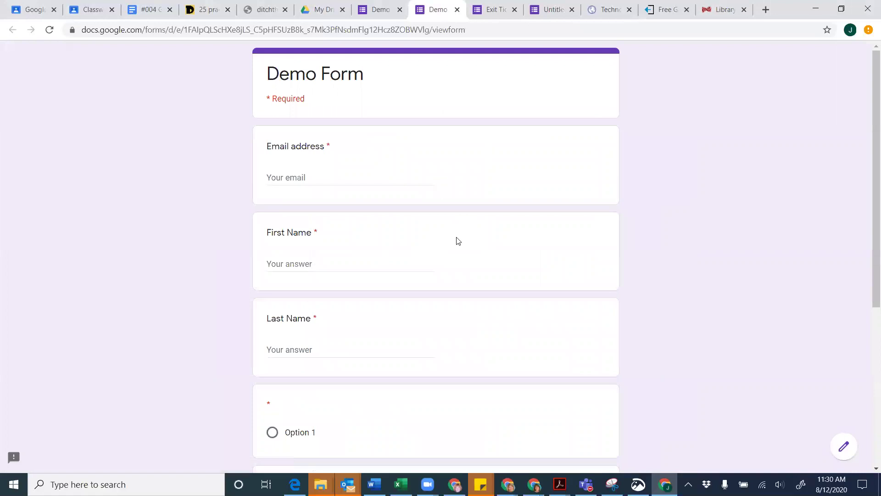
{"action": "scroll", "coordinate": [458, 241], "scroll_direction": "down", "scroll_amount": 4}
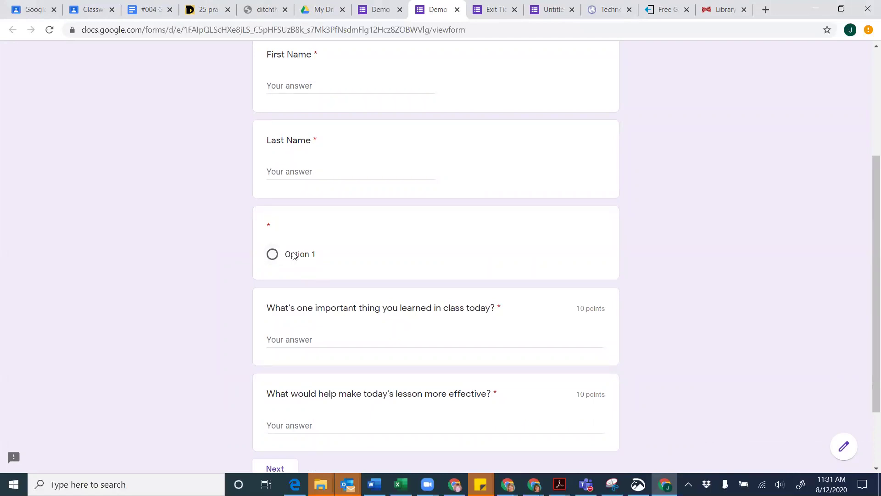
{"action": "scroll", "coordinate": [294, 255], "scroll_direction": "up", "scroll_amount": 3}
{"action": "scroll", "coordinate": [293, 255], "scroll_direction": "down", "scroll_amount": 1}
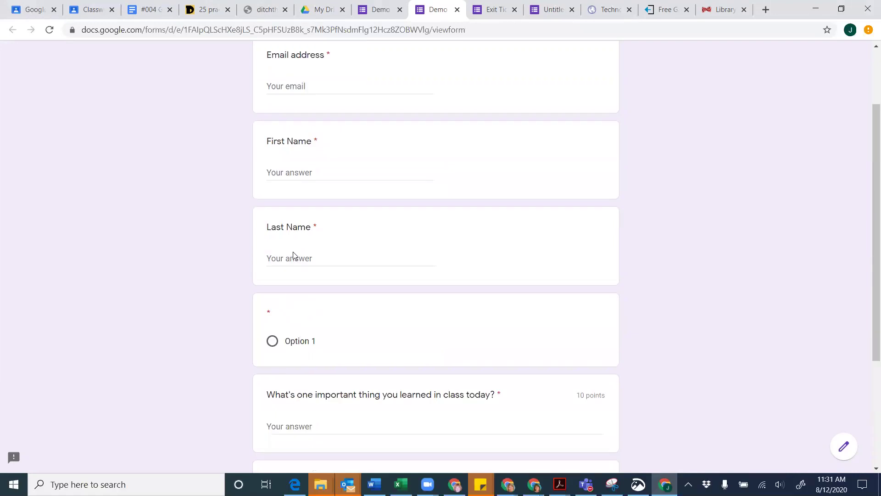
{"action": "scroll", "coordinate": [294, 256], "scroll_direction": "up", "scroll_amount": 2}
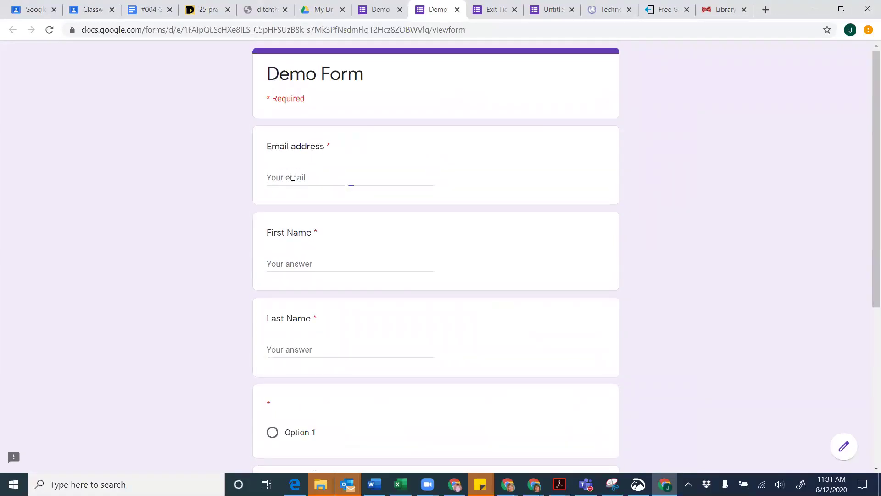
{"action": "key", "text": "Tab"}
{"action": "type", "text": "J"}
{"action": "key", "text": "Tab"}
{"action": "type", "text": "EEE"}
{"action": "key", "text": "BackSpace"}
{"action": "key", "text": "BackSpace"}
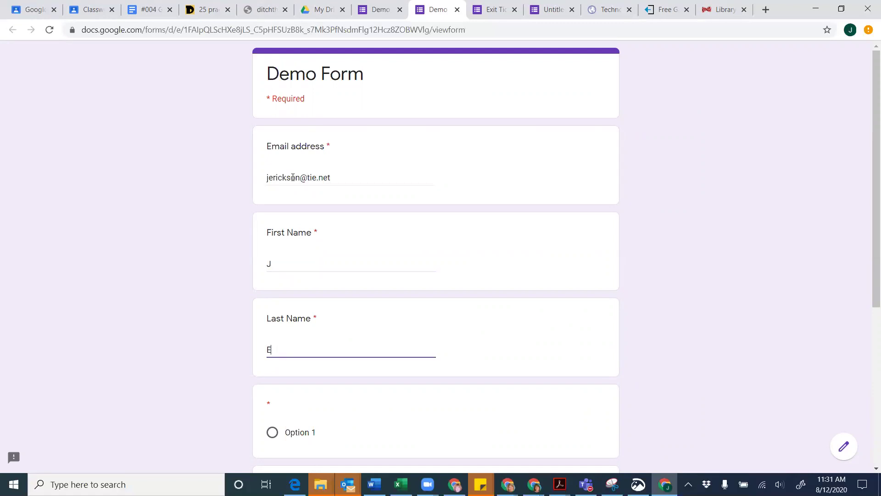
Choose Option 1 and answer the two open questions with 'stuff' and 'more stuff'
{"action": "scroll", "coordinate": [292, 178], "scroll_direction": "down", "scroll_amount": 5}
{"action": "left_click", "coordinate": [273, 168]}
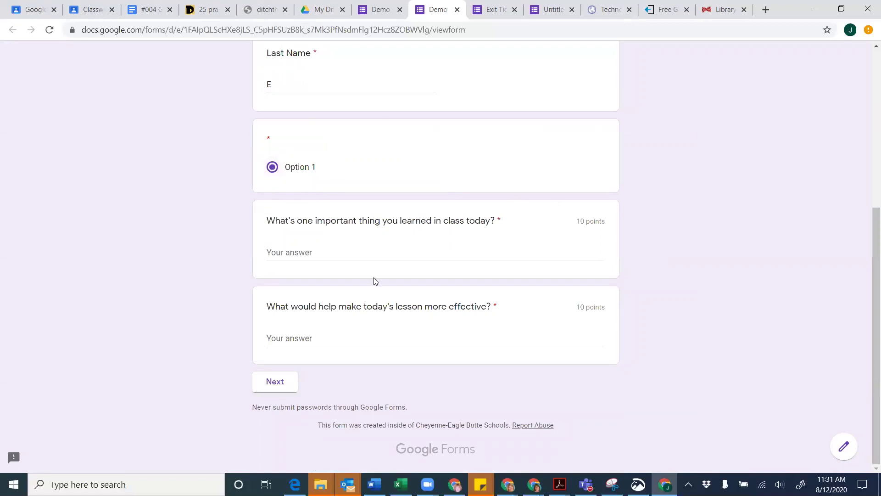
{"action": "left_click", "coordinate": [310, 253]}
{"action": "type", "text": "stuff"}
{"action": "left_click", "coordinate": [301, 332]}
{"action": "type", "text": "more stuff"}
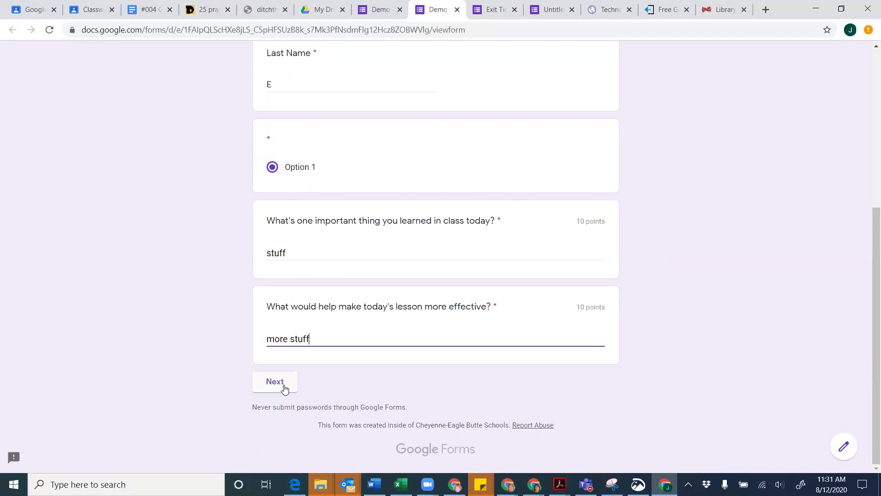
{"action": "scroll", "coordinate": [285, 389], "scroll_direction": "up", "scroll_amount": 3}
{"action": "scroll", "coordinate": [285, 389], "scroll_direction": "down", "scroll_amount": 3}
Continue past the first page through the Sample Video section to the How many apples? section
{"action": "left_click", "coordinate": [284, 385]}
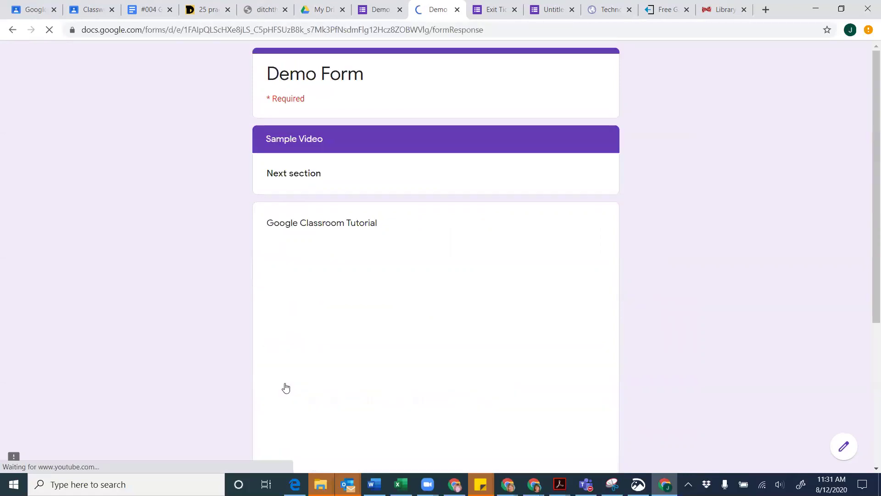
{"action": "scroll", "coordinate": [431, 362], "scroll_direction": "down", "scroll_amount": 1}
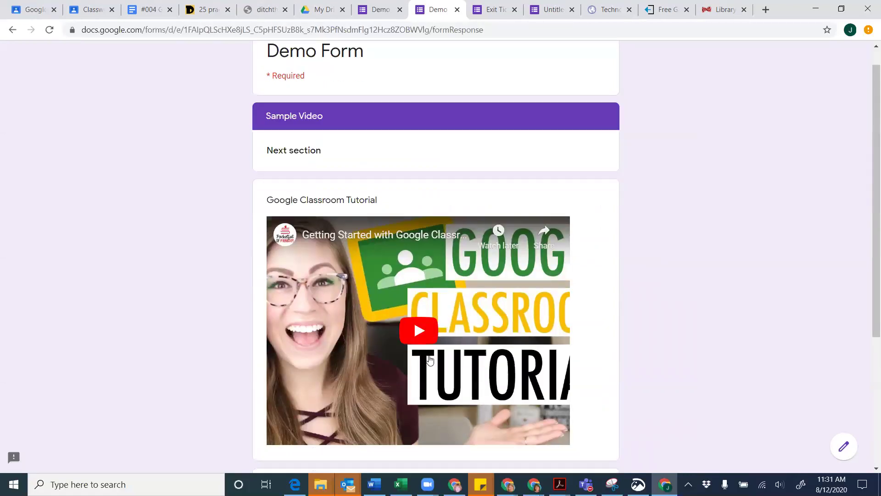
{"action": "scroll", "coordinate": [430, 360], "scroll_direction": "down", "scroll_amount": 3}
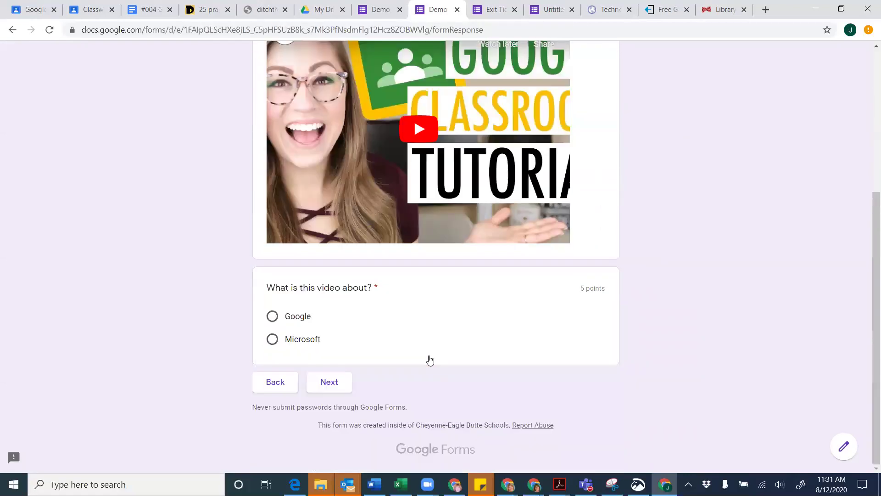
{"action": "scroll", "coordinate": [430, 361], "scroll_direction": "up", "scroll_amount": 3}
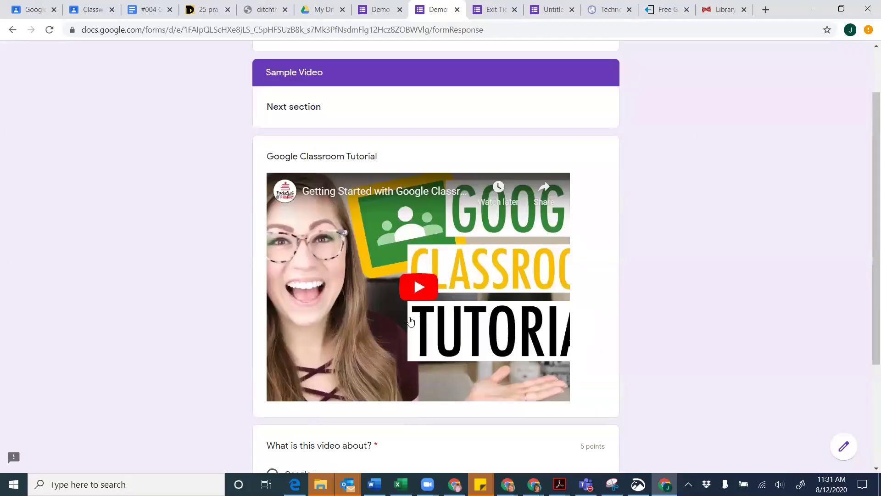
{"action": "scroll", "coordinate": [410, 321], "scroll_direction": "down", "scroll_amount": 3}
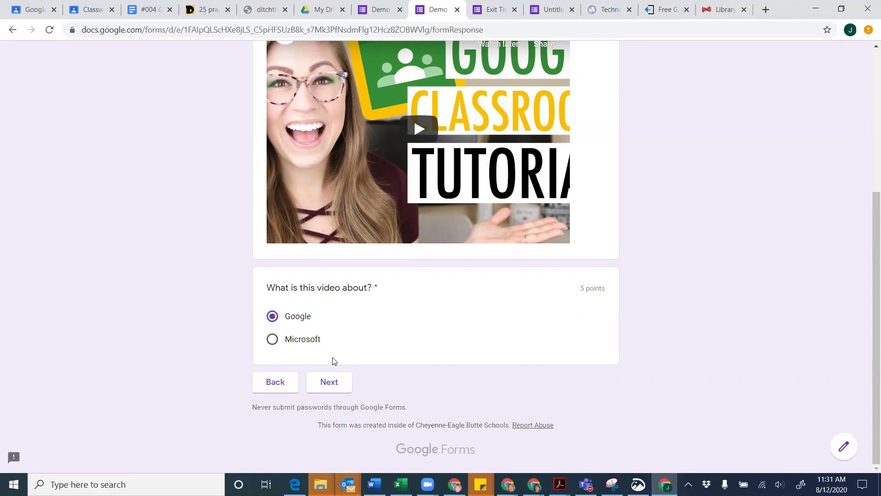
{"action": "left_click", "coordinate": [331, 383]}
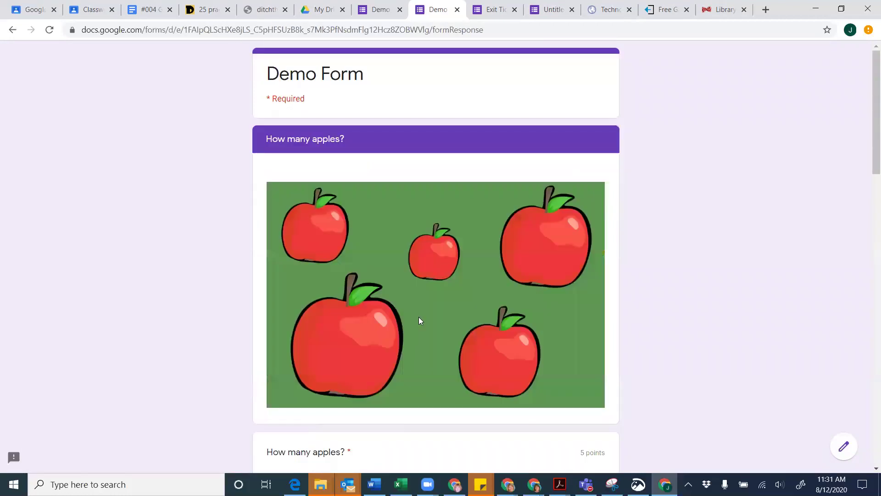
Answer 3 to the apples question and Option 1 to the worksheet question, then submit the response
{"action": "scroll", "coordinate": [418, 317], "scroll_direction": "down", "scroll_amount": 7}
{"action": "scroll", "coordinate": [418, 320], "scroll_direction": "up", "scroll_amount": 7}
{"action": "scroll", "coordinate": [424, 254], "scroll_direction": "down", "scroll_amount": 7}
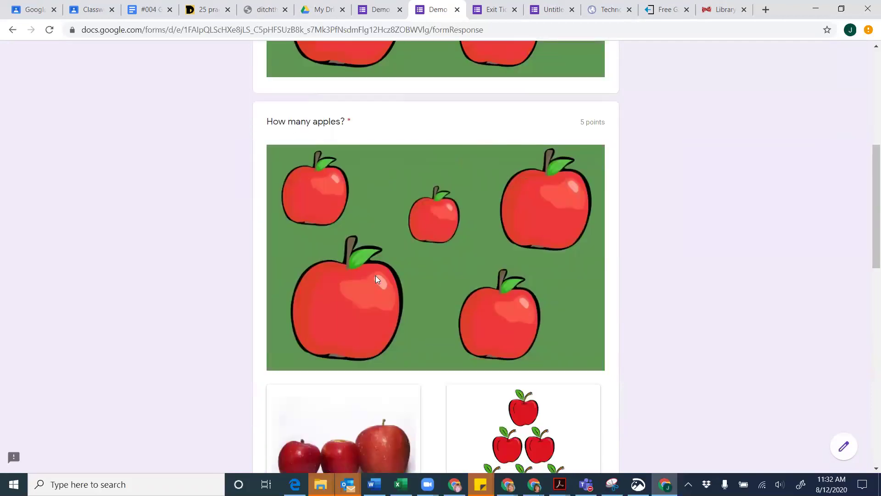
{"action": "scroll", "coordinate": [375, 277], "scroll_direction": "down", "scroll_amount": 3}
{"action": "scroll", "coordinate": [375, 278], "scroll_direction": "down", "scroll_amount": 2}
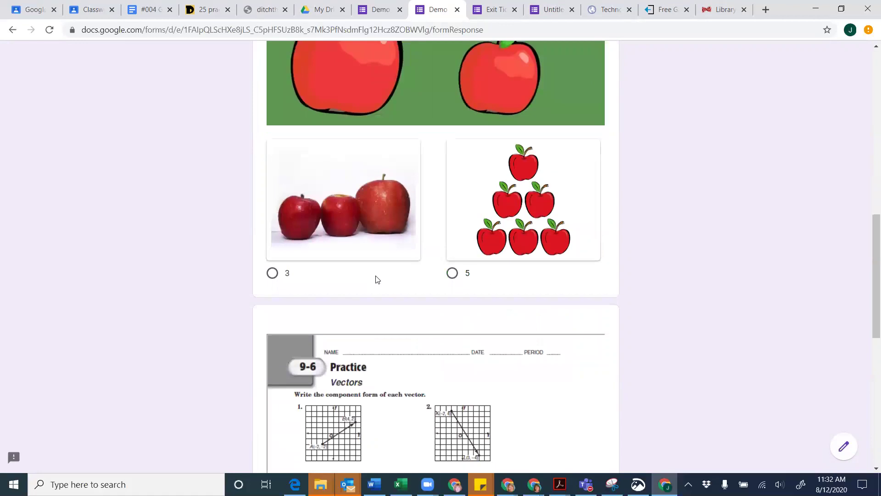
{"action": "left_click", "coordinate": [272, 273]}
{"action": "scroll", "coordinate": [401, 303], "scroll_direction": "down", "scroll_amount": 10}
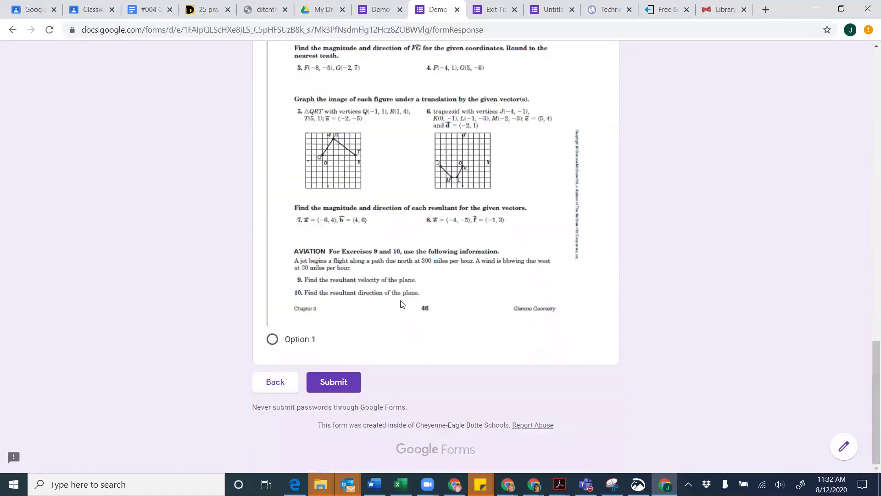
{"action": "left_click", "coordinate": [272, 339]}
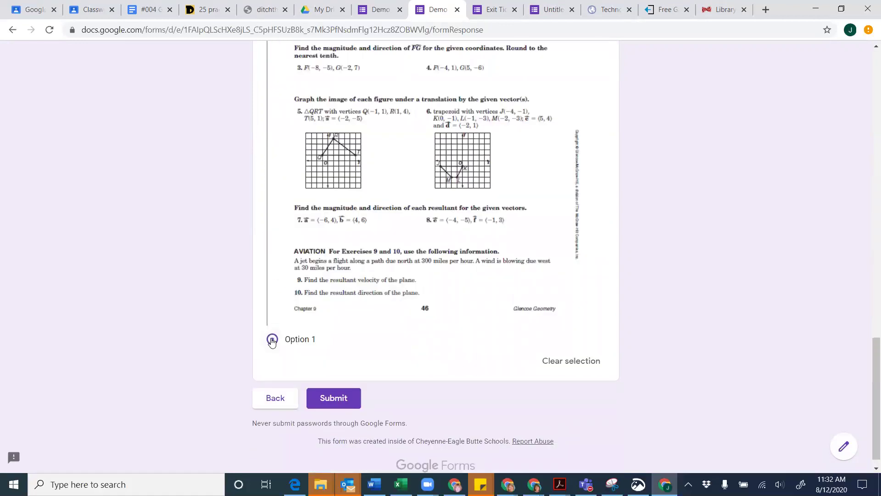
{"action": "left_click", "coordinate": [340, 408]}
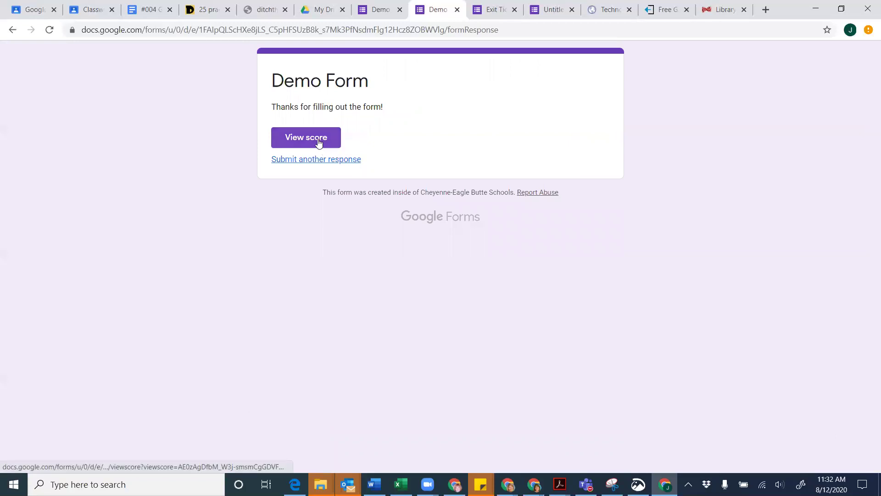
{"action": "left_click", "coordinate": [318, 140]}
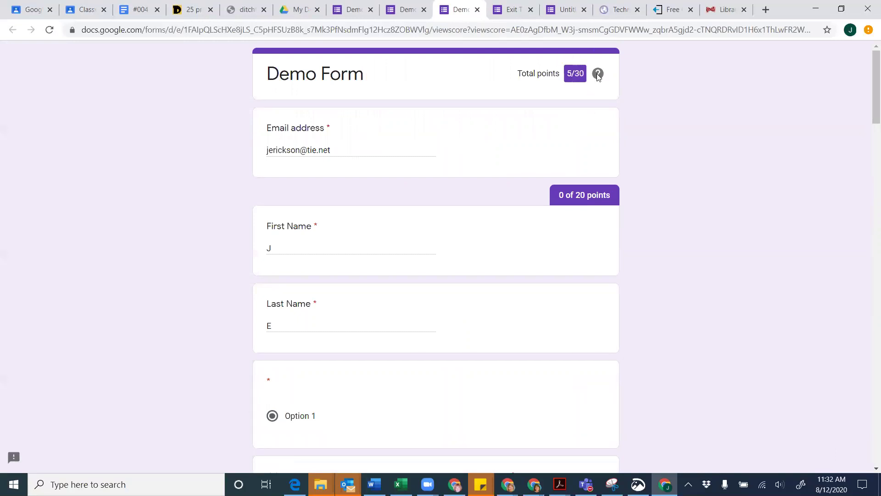
{"action": "mouse_move", "coordinate": [598, 76]}
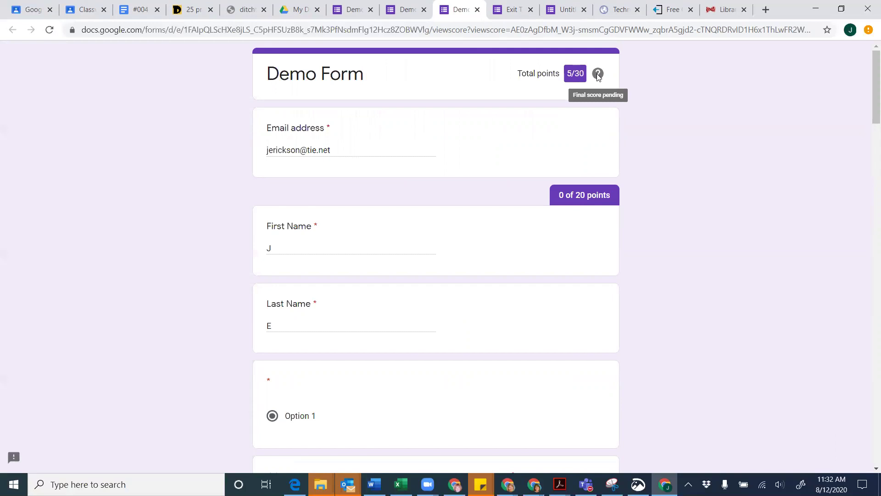
{"action": "scroll", "coordinate": [648, 212], "scroll_direction": "down", "scroll_amount": 5}
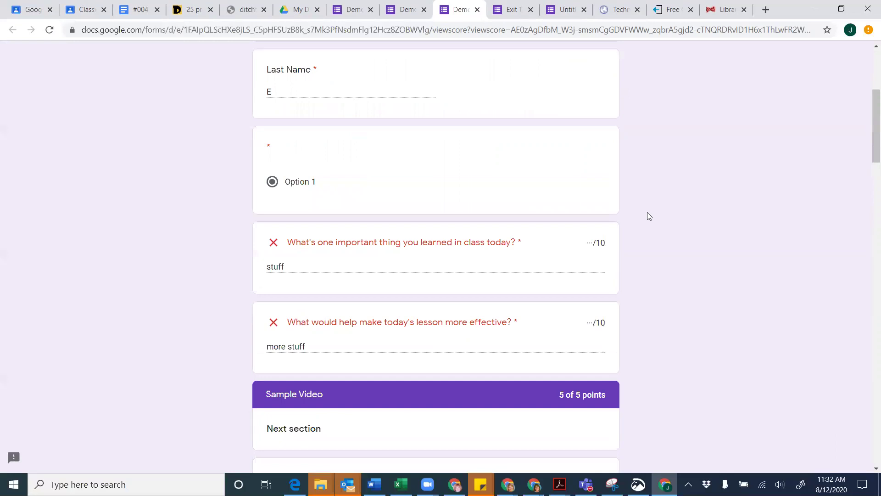
{"action": "scroll", "coordinate": [647, 213], "scroll_direction": "down", "scroll_amount": 1}
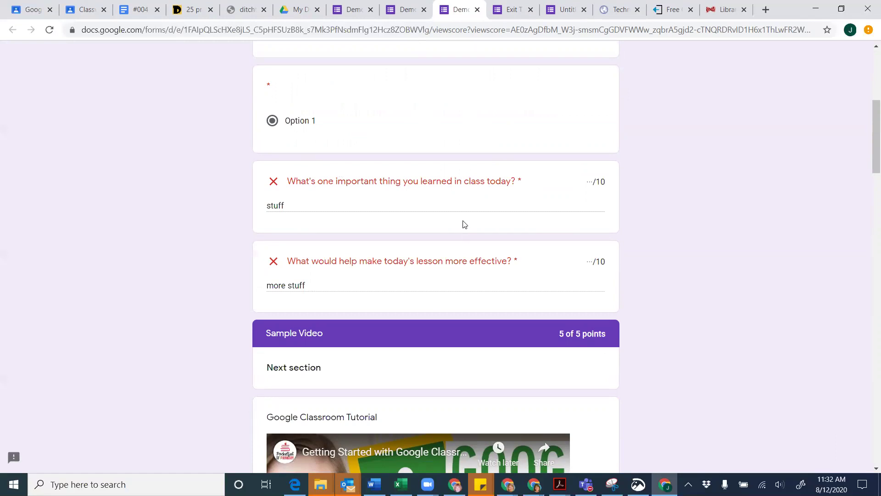
{"action": "scroll", "coordinate": [465, 225], "scroll_direction": "down", "scroll_amount": 3}
{"action": "scroll", "coordinate": [463, 224], "scroll_direction": "down", "scroll_amount": 2}
{"action": "scroll", "coordinate": [462, 224], "scroll_direction": "up", "scroll_amount": 5}
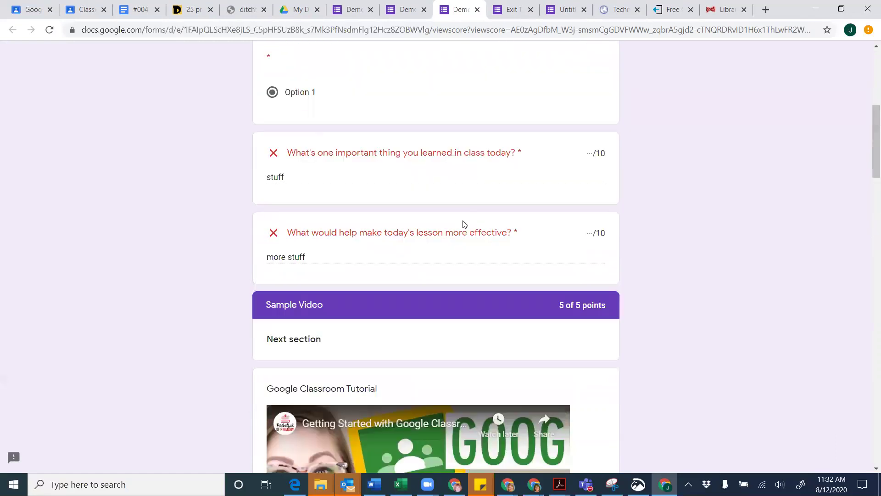
{"action": "scroll", "coordinate": [346, 247], "scroll_direction": "down", "scroll_amount": 1}
{"action": "scroll", "coordinate": [346, 247], "scroll_direction": "down", "scroll_amount": 10}
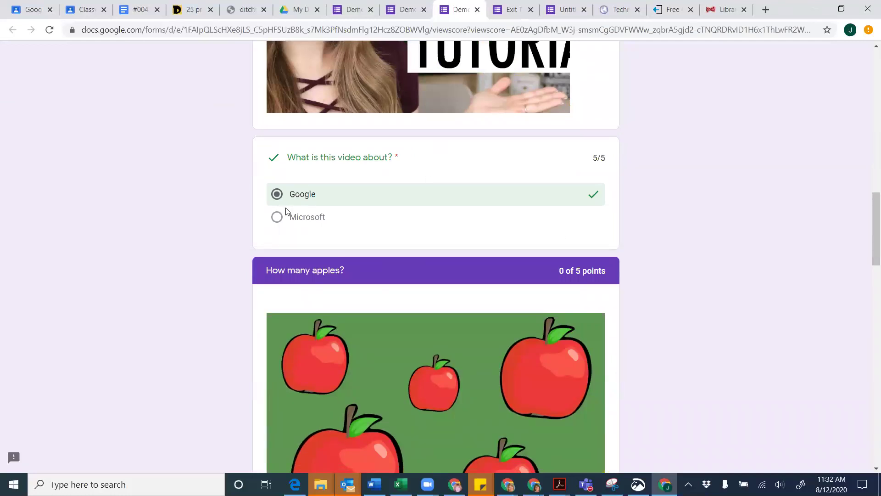
{"action": "scroll", "coordinate": [285, 211], "scroll_direction": "up", "scroll_amount": 15}
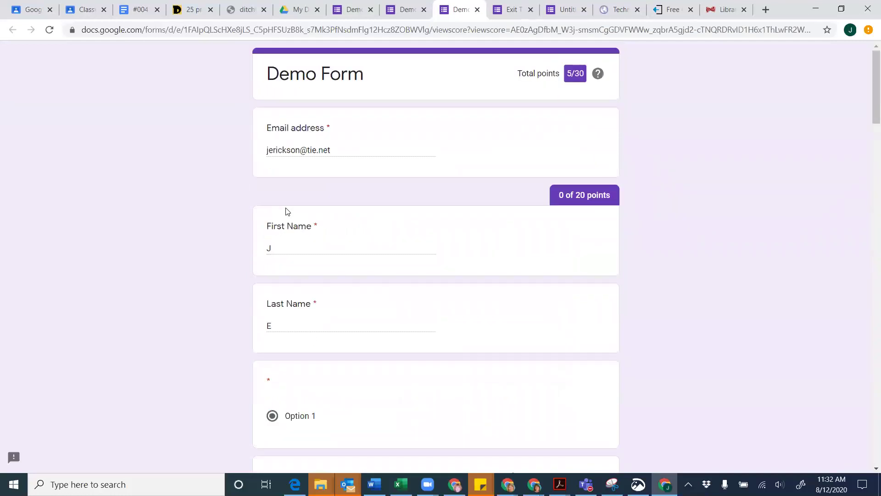
{"action": "scroll", "coordinate": [285, 211], "scroll_direction": "down", "scroll_amount": 2}
{"action": "scroll", "coordinate": [285, 211], "scroll_direction": "down", "scroll_amount": 2}
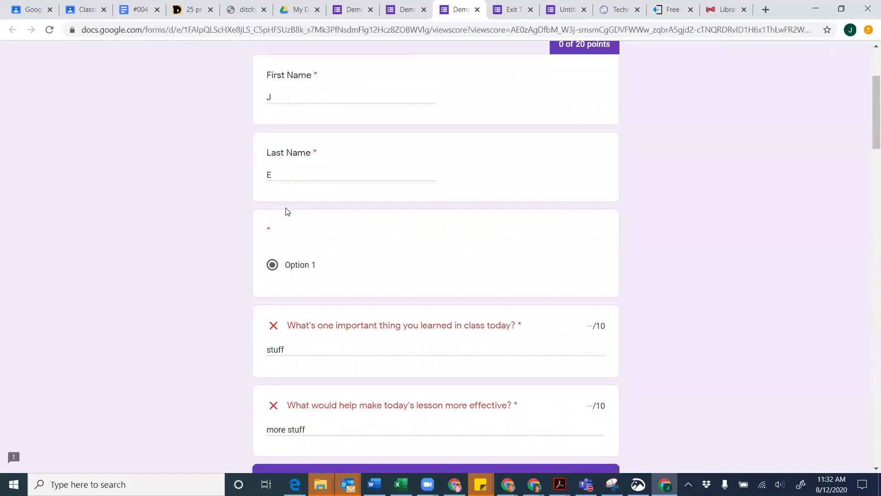
{"action": "scroll", "coordinate": [285, 211], "scroll_direction": "up", "scroll_amount": 4}
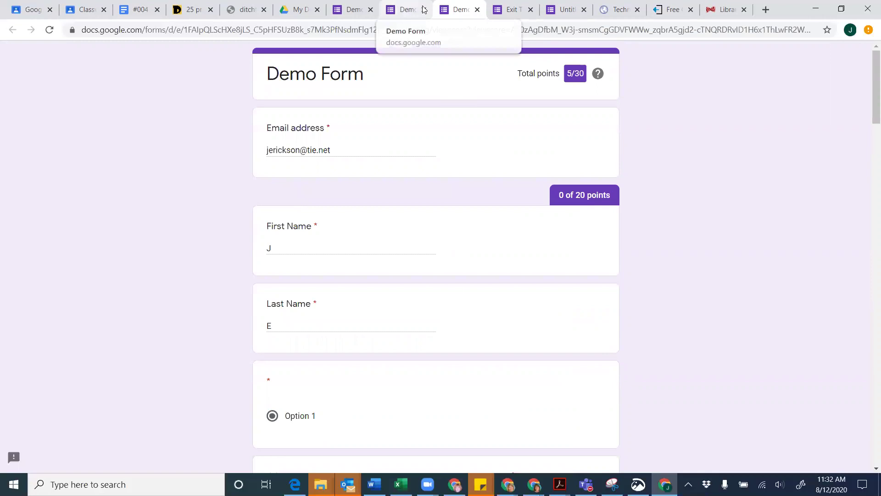
Close the extra scored-response tabs and reopen the Demo Form in the editor
{"action": "left_click", "coordinate": [476, 10]}
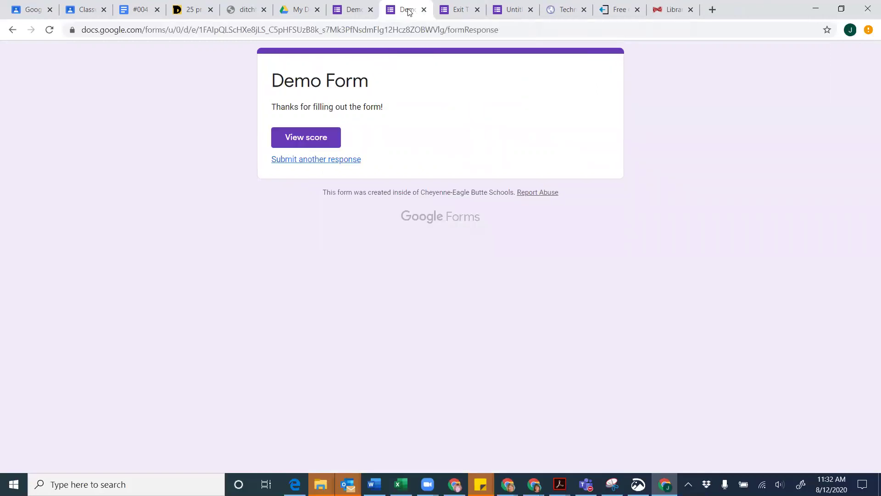
{"action": "left_click", "coordinate": [371, 9]}
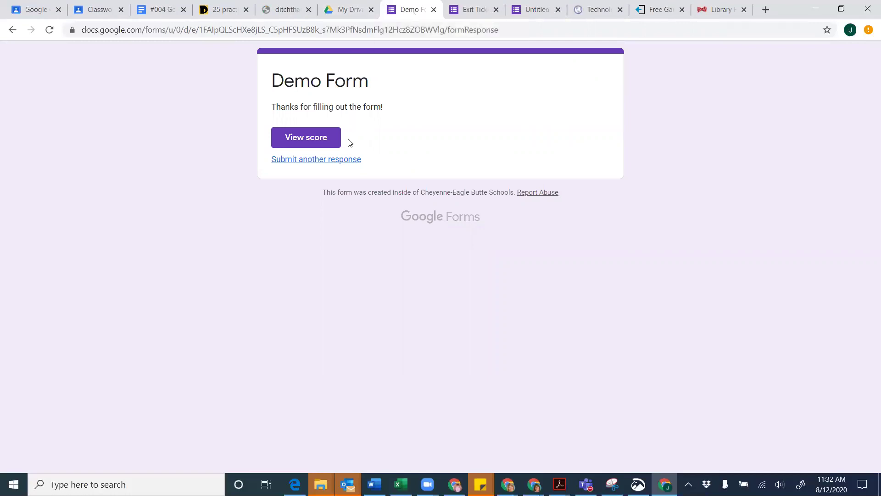
{"action": "left_click", "coordinate": [360, 11]}
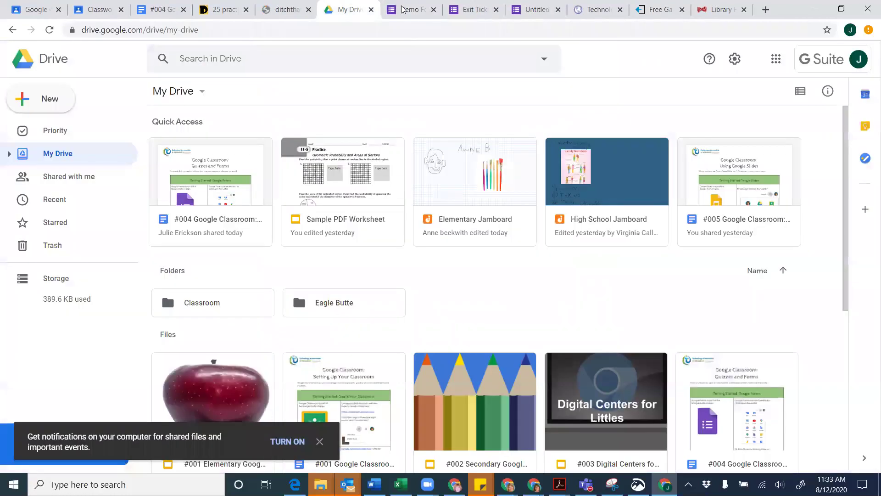
{"action": "left_click", "coordinate": [402, 9]}
{"action": "left_click", "coordinate": [316, 159]}
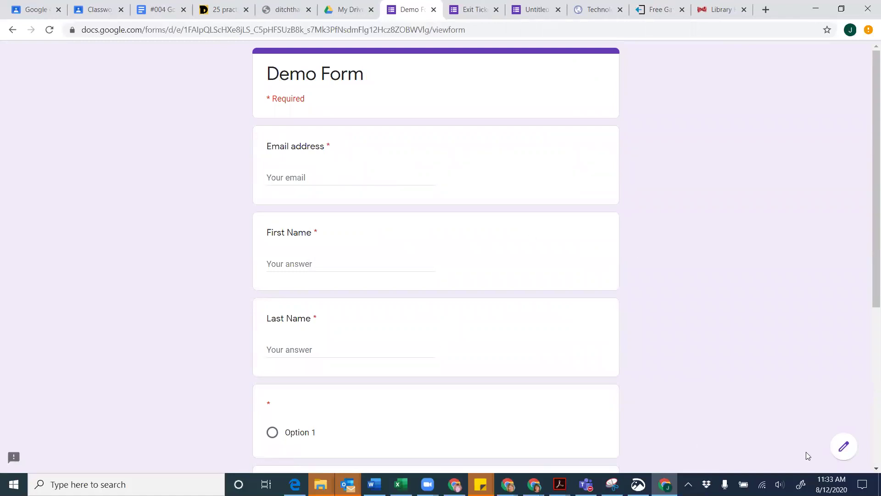
{"action": "left_click", "coordinate": [842, 454]}
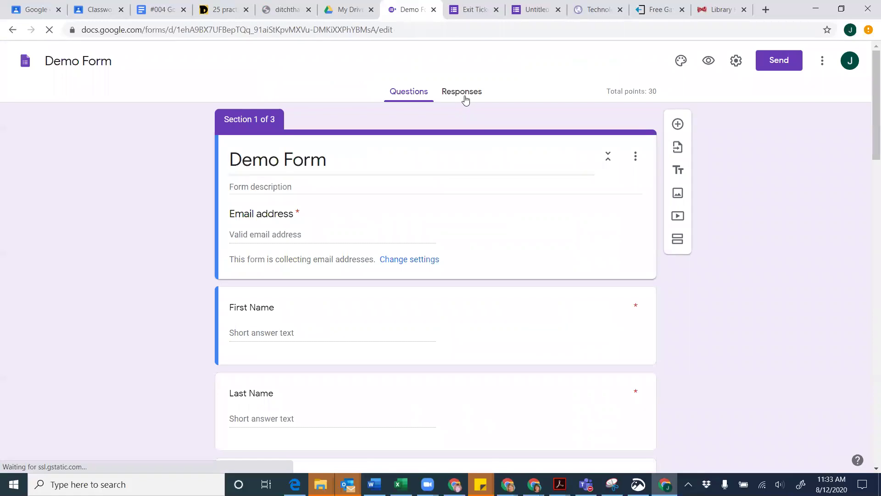
In the Demo Form's quiz settings, hide missed questions, correct answers and point values, and save
{"action": "left_click", "coordinate": [465, 100]}
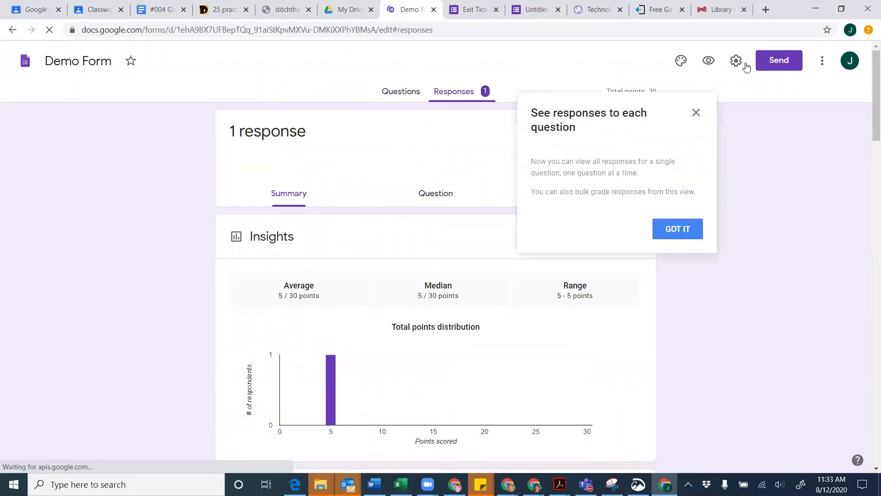
{"action": "left_click", "coordinate": [736, 61]}
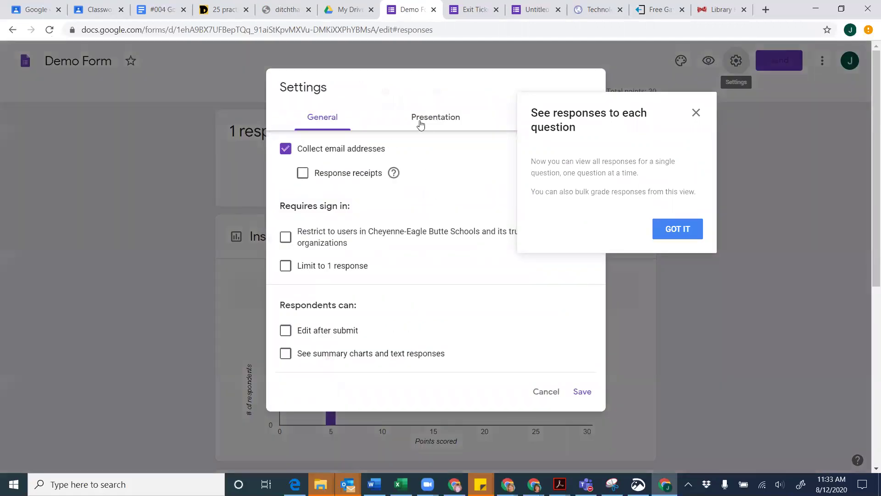
{"action": "left_click", "coordinate": [697, 114]}
{"action": "left_click", "coordinate": [548, 119]}
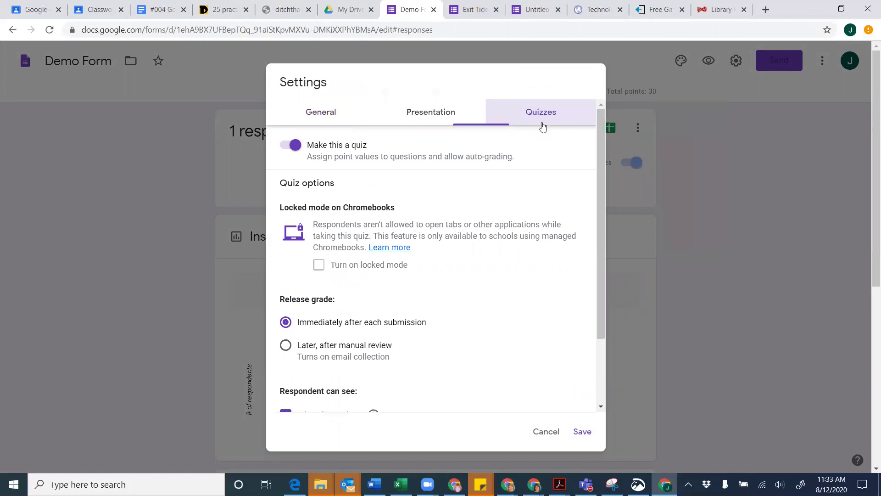
{"action": "scroll", "coordinate": [419, 329], "scroll_direction": "down", "scroll_amount": 2}
{"action": "left_click", "coordinate": [285, 329]}
{"action": "left_click", "coordinate": [285, 355]}
{"action": "left_click", "coordinate": [285, 379]}
{"action": "left_click", "coordinate": [581, 433]}
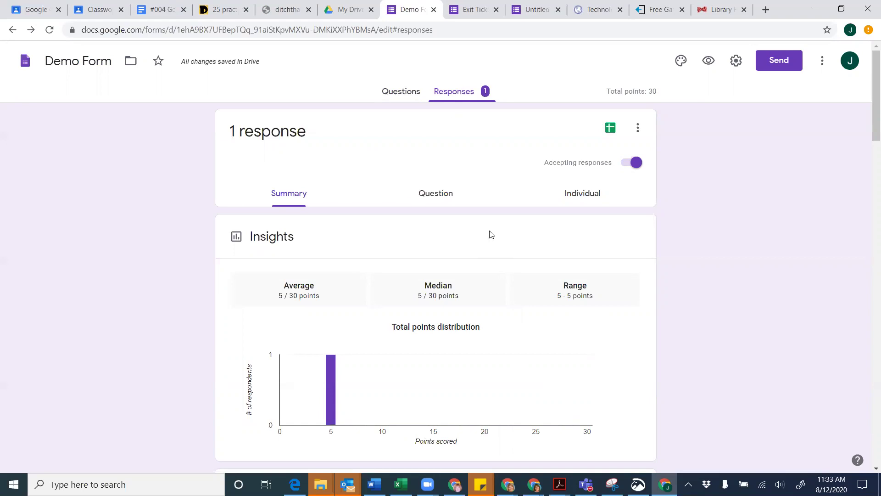
Switch responses to per-question view and step forward to question 4 of 8
{"action": "left_click", "coordinate": [432, 197]}
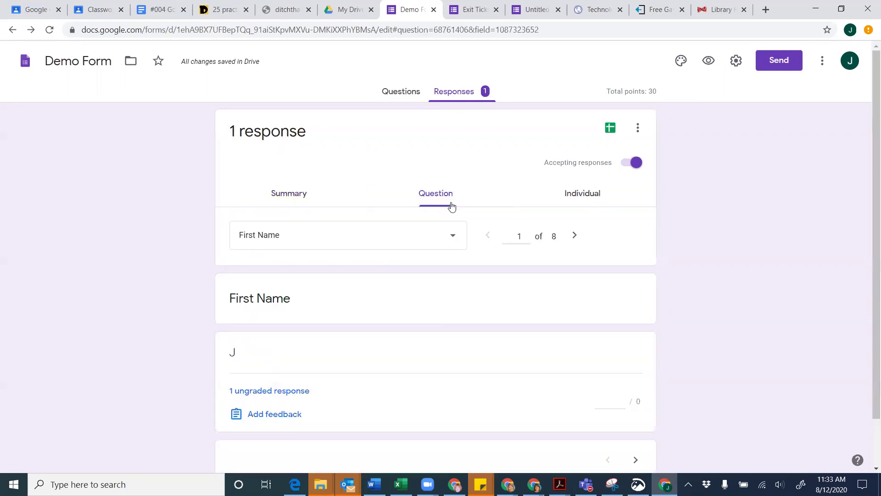
{"action": "scroll", "coordinate": [482, 257], "scroll_direction": "down", "scroll_amount": 2}
{"action": "right_click", "coordinate": [482, 259]}
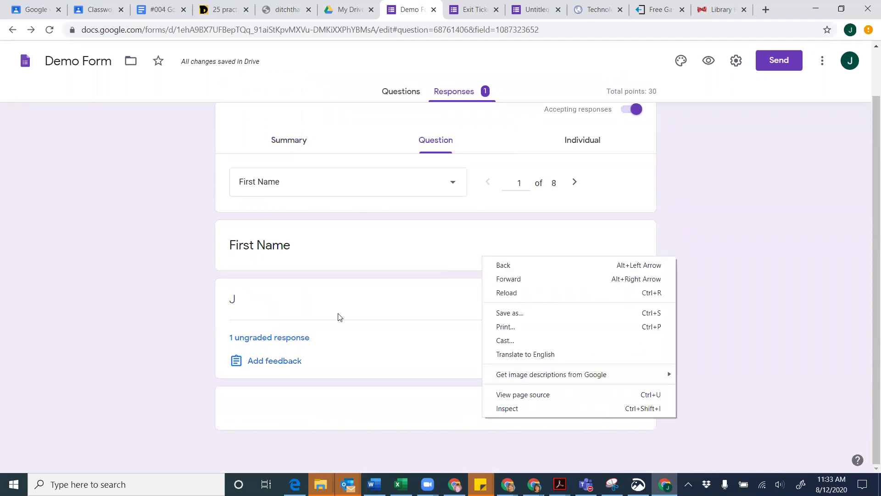
{"action": "left_click", "coordinate": [357, 252]}
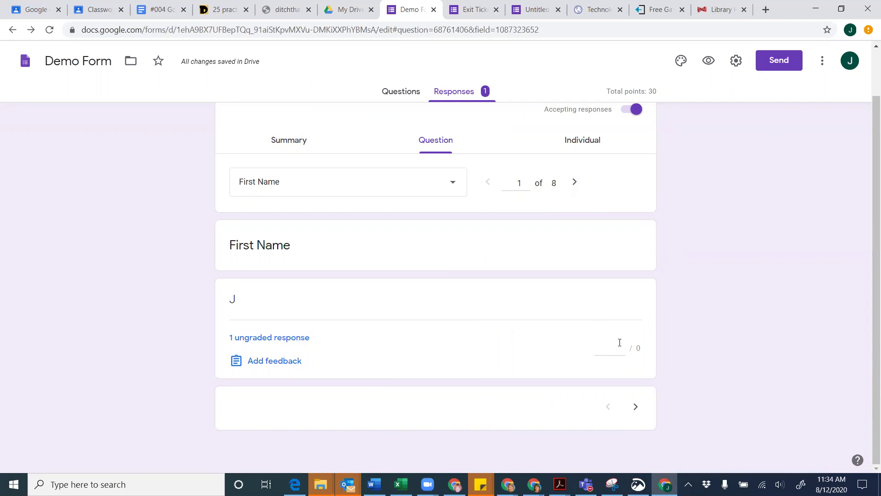
{"action": "left_click", "coordinate": [575, 184]}
{"action": "left_click", "coordinate": [574, 183]}
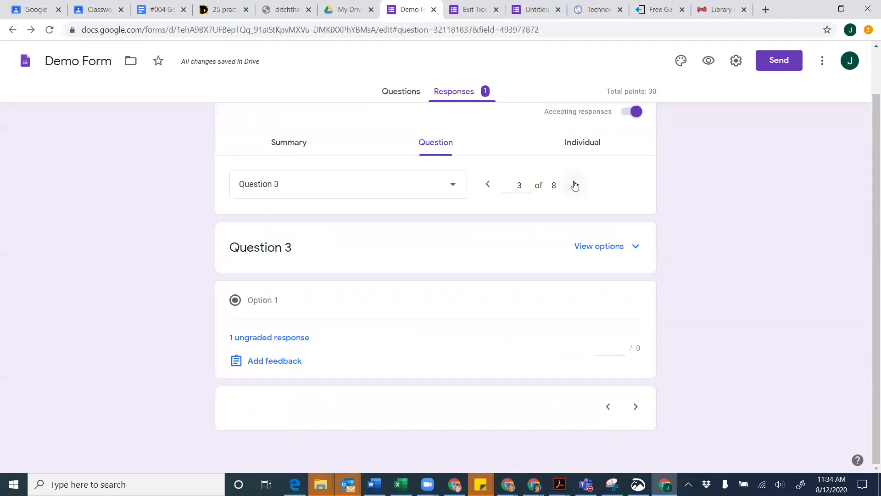
{"action": "left_click", "coordinate": [575, 185]}
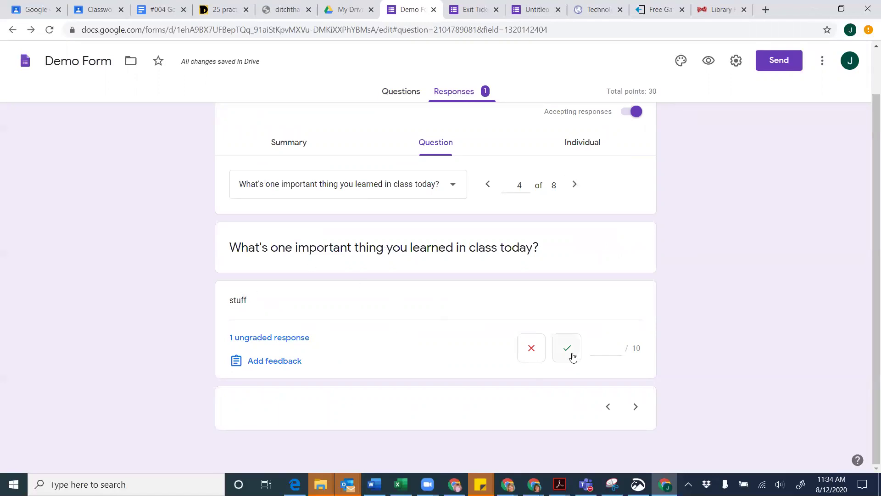
Grade the answer 'stuff' 5 out of 10 without feedback and save the grade
{"action": "left_click", "coordinate": [568, 349]}
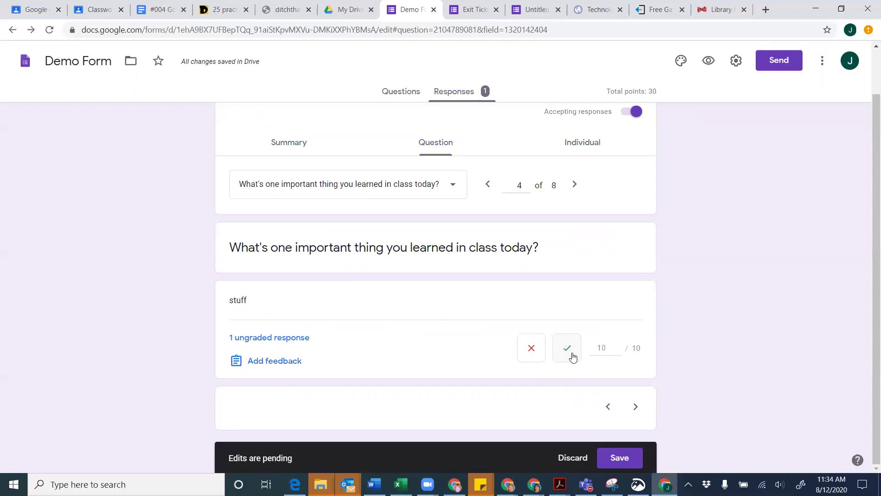
{"action": "left_click", "coordinate": [606, 347]}
{"action": "type", "text": "5"}
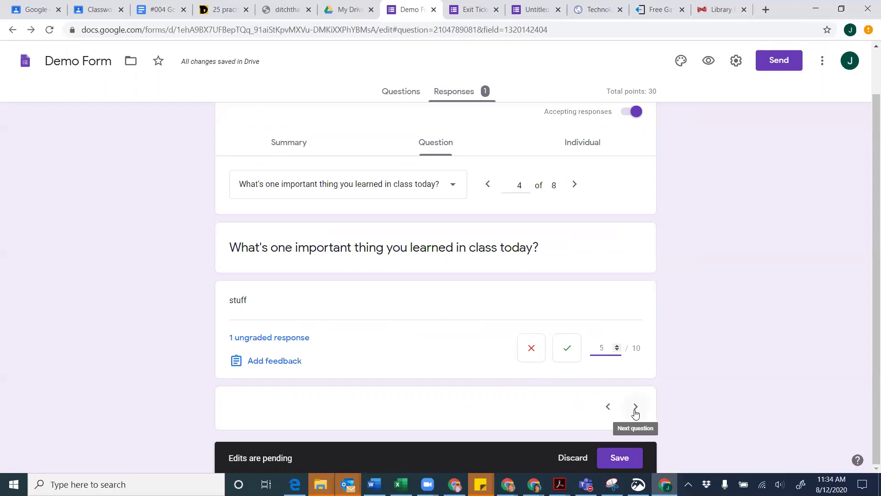
{"action": "left_click", "coordinate": [257, 359]}
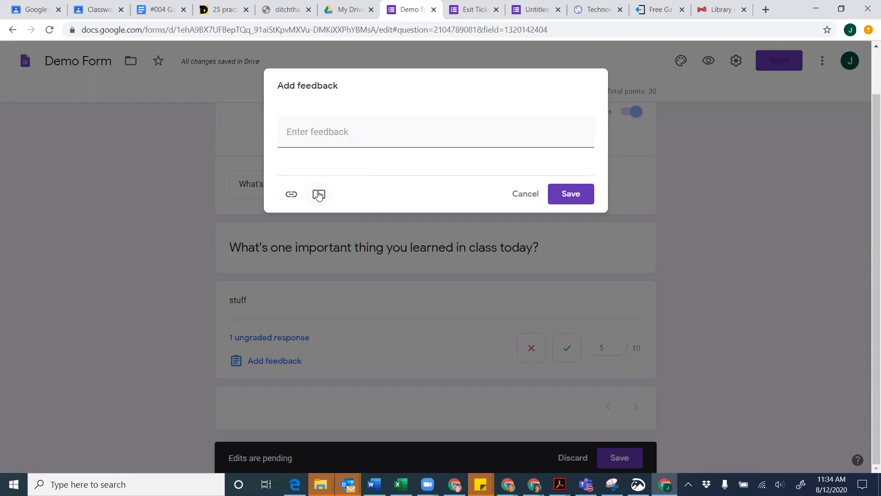
{"action": "left_click", "coordinate": [526, 194]}
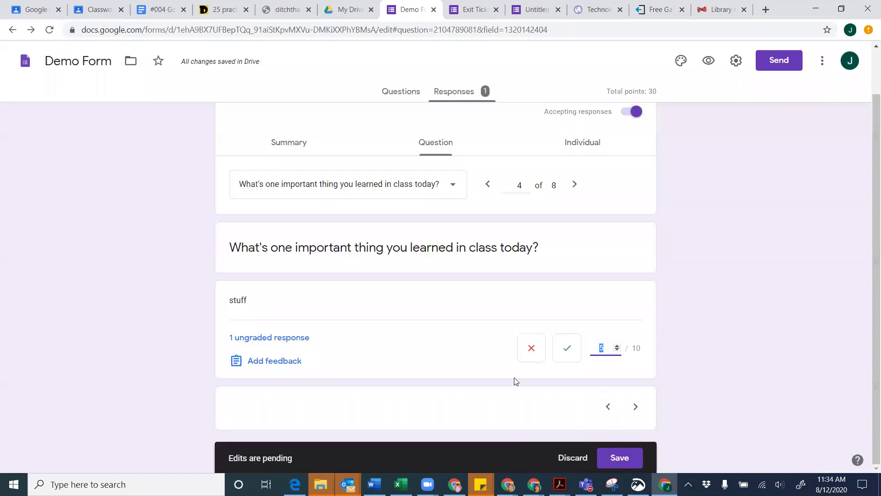
{"action": "left_click", "coordinate": [635, 406]}
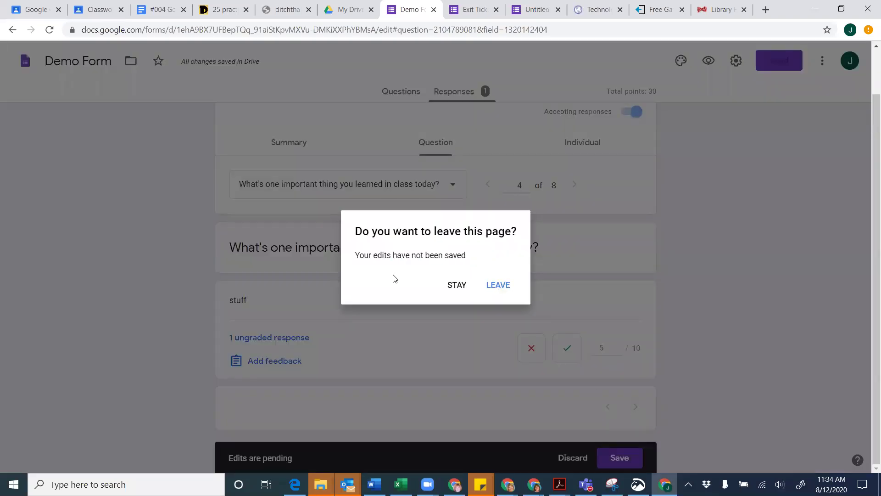
{"action": "left_click", "coordinate": [457, 285]}
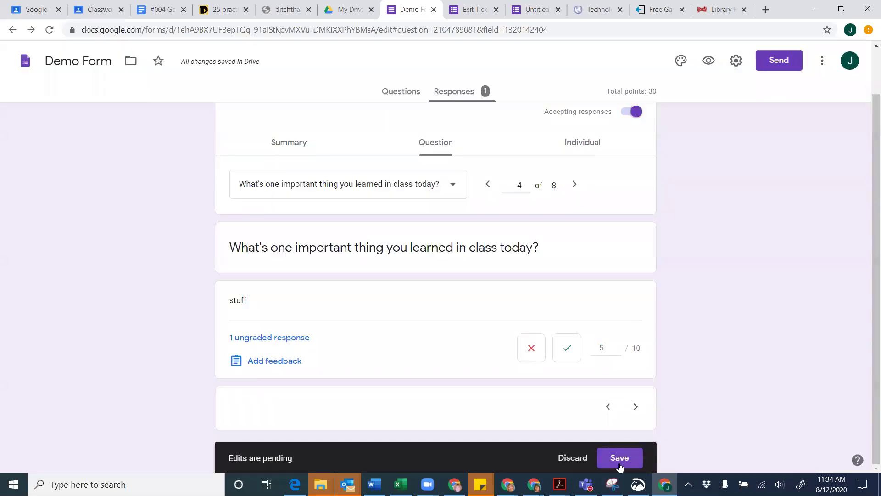
{"action": "left_click", "coordinate": [619, 458]}
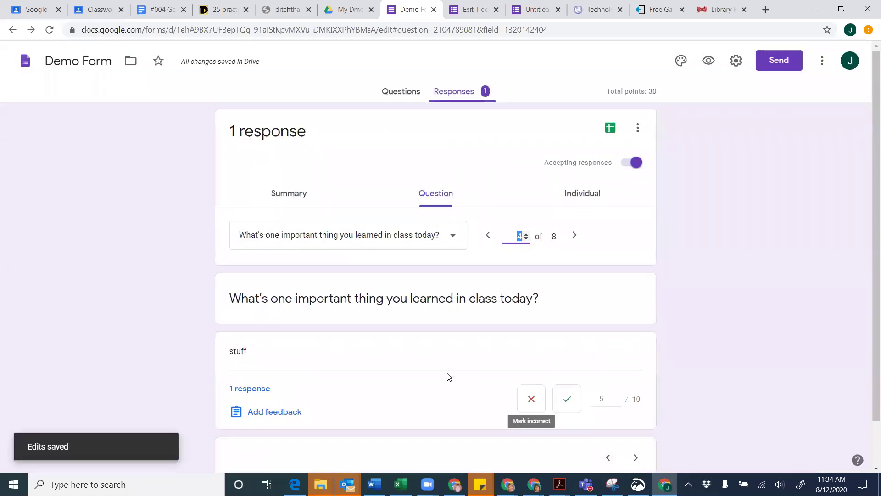
Open the individual response to check its total of 10 of 30 points
{"action": "scroll", "coordinate": [449, 377], "scroll_direction": "down", "scroll_amount": 1}
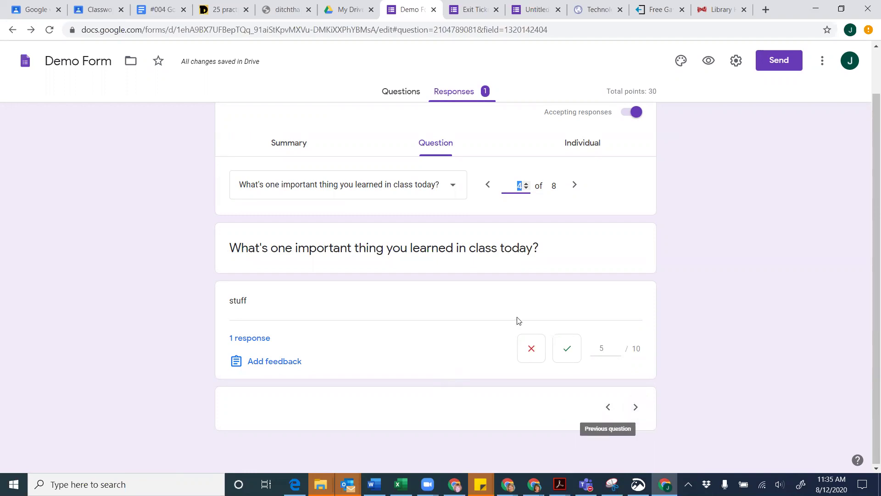
{"action": "scroll", "coordinate": [517, 320], "scroll_direction": "up", "scroll_amount": 1}
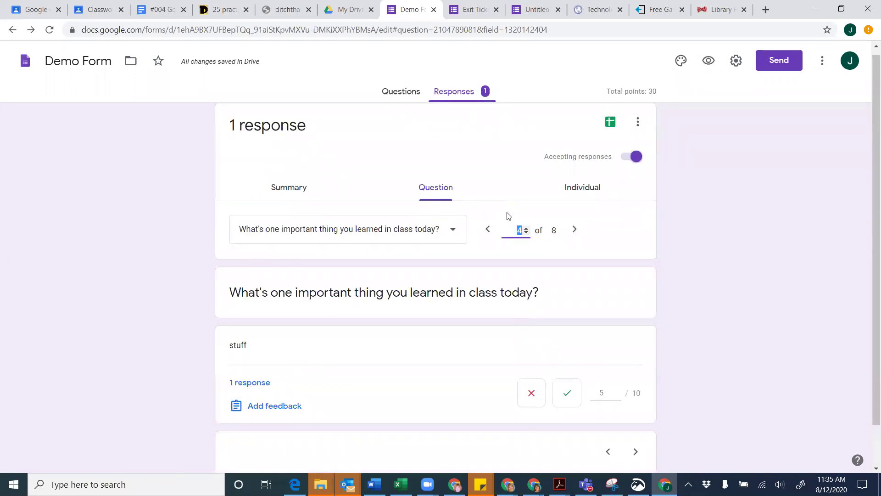
{"action": "scroll", "coordinate": [499, 273], "scroll_direction": "down", "scroll_amount": 1}
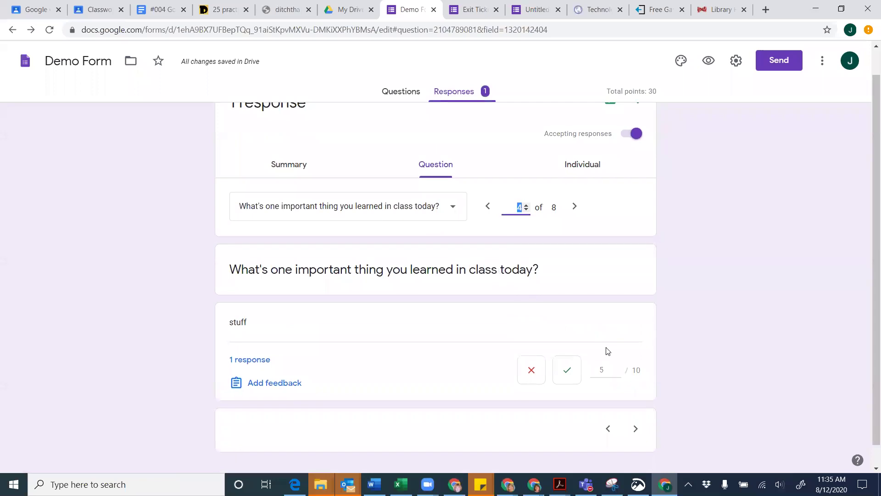
{"action": "scroll", "coordinate": [476, 261], "scroll_direction": "up", "scroll_amount": 1}
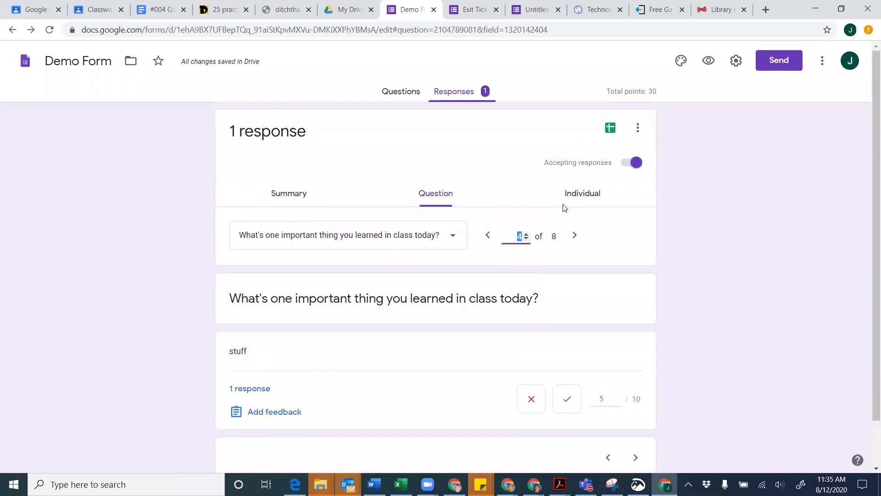
{"action": "left_click", "coordinate": [584, 196]}
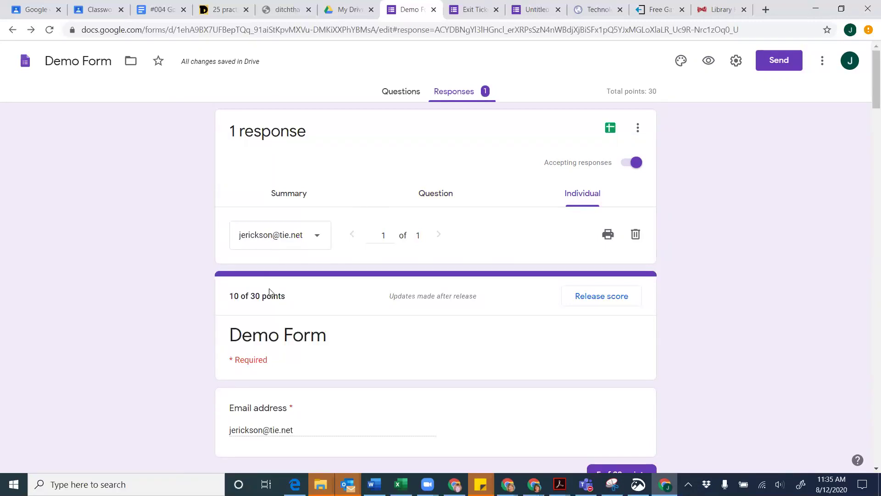
{"action": "left_click", "coordinate": [600, 297]}
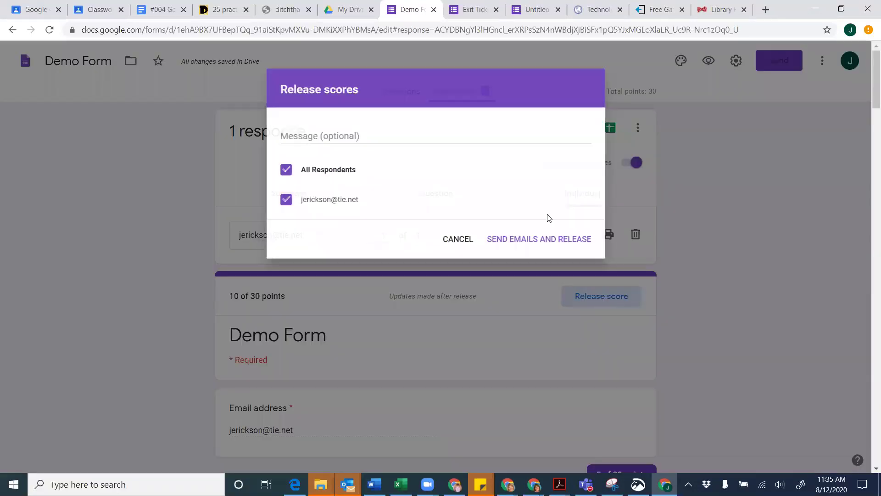
{"action": "left_click", "coordinate": [286, 171]}
{"action": "left_click", "coordinate": [287, 172]}
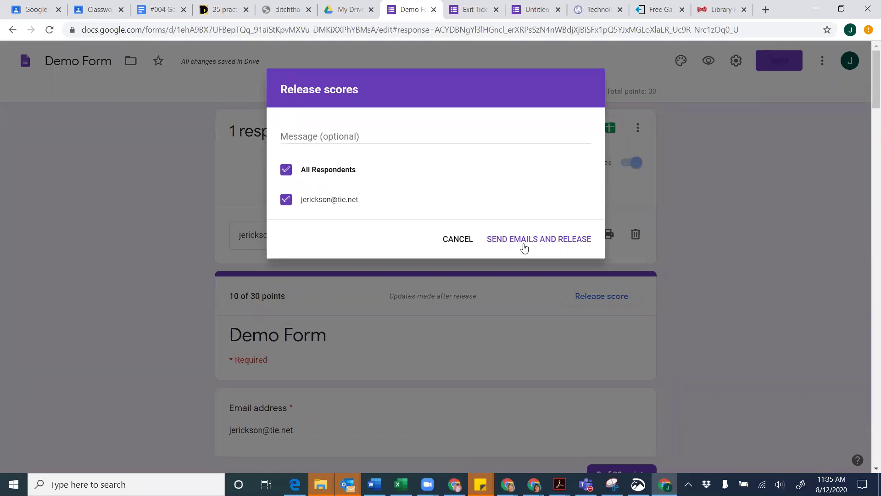
{"action": "left_click", "coordinate": [331, 137]}
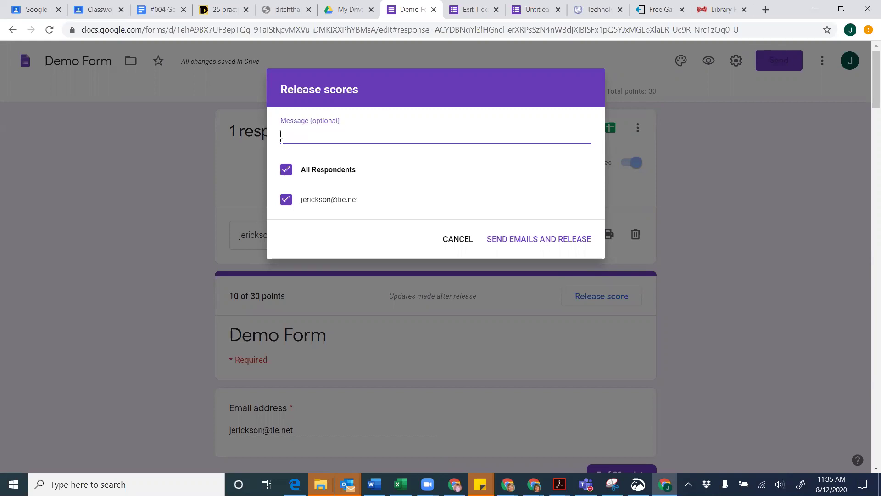
{"action": "left_click", "coordinate": [470, 238]}
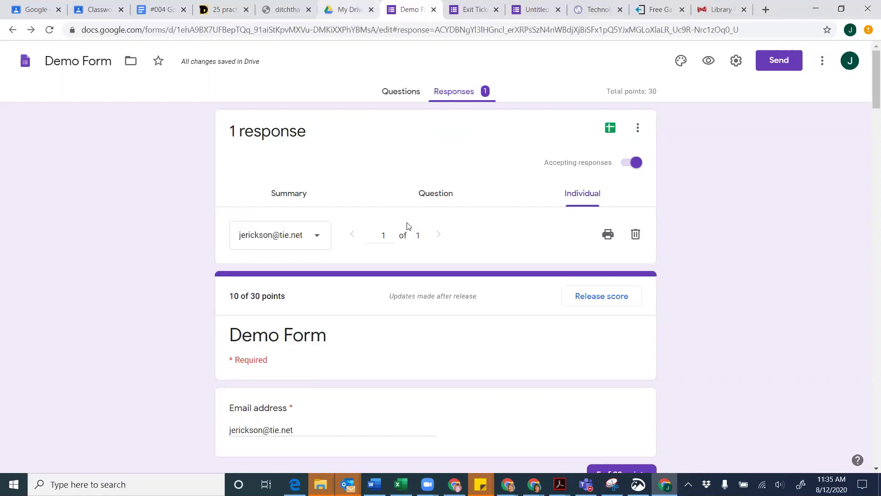
{"action": "scroll", "coordinate": [407, 227], "scroll_direction": "down", "scroll_amount": 3}
{"action": "scroll", "coordinate": [407, 226], "scroll_direction": "up", "scroll_amount": 3}
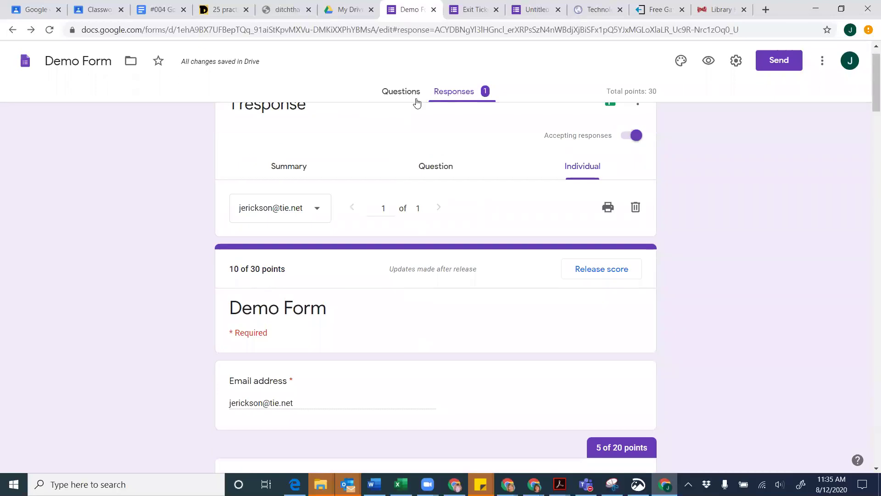
{"action": "left_click", "coordinate": [404, 92]}
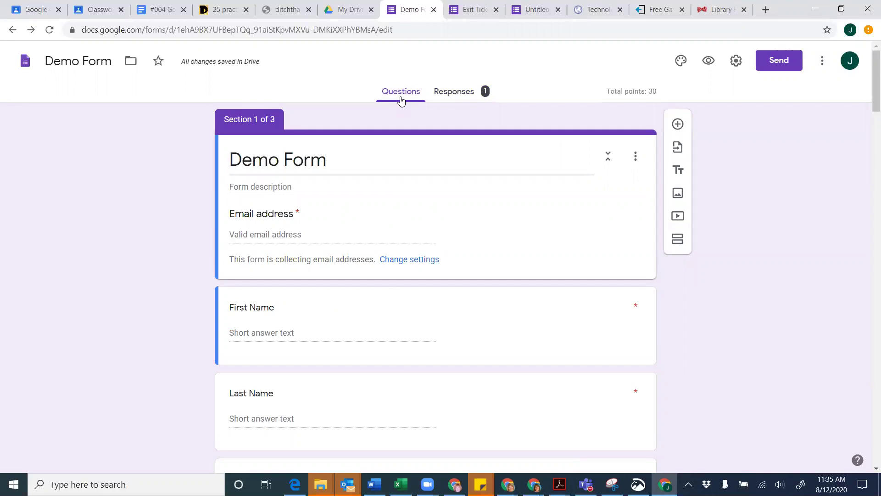
Scroll through the Demo Form's sections, then go to the Google Classroom Classwork page
{"action": "scroll", "coordinate": [401, 99], "scroll_direction": "down", "scroll_amount": 1}
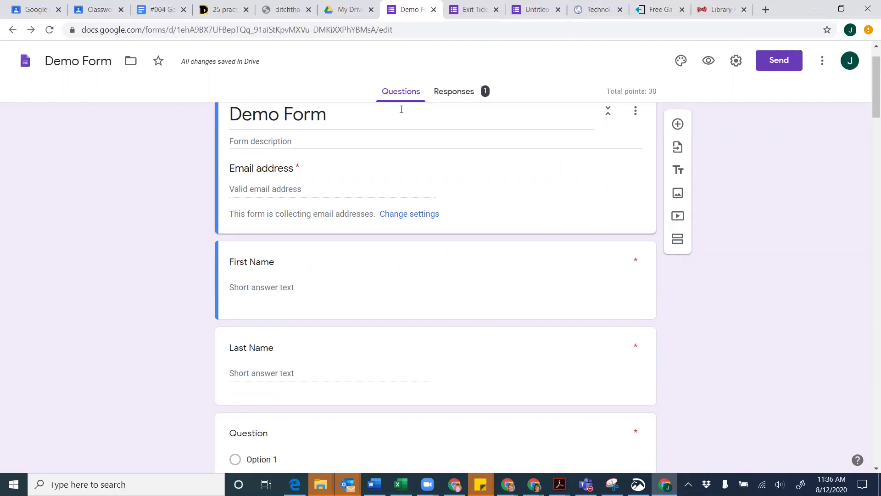
{"action": "scroll", "coordinate": [401, 109], "scroll_direction": "down", "scroll_amount": 6}
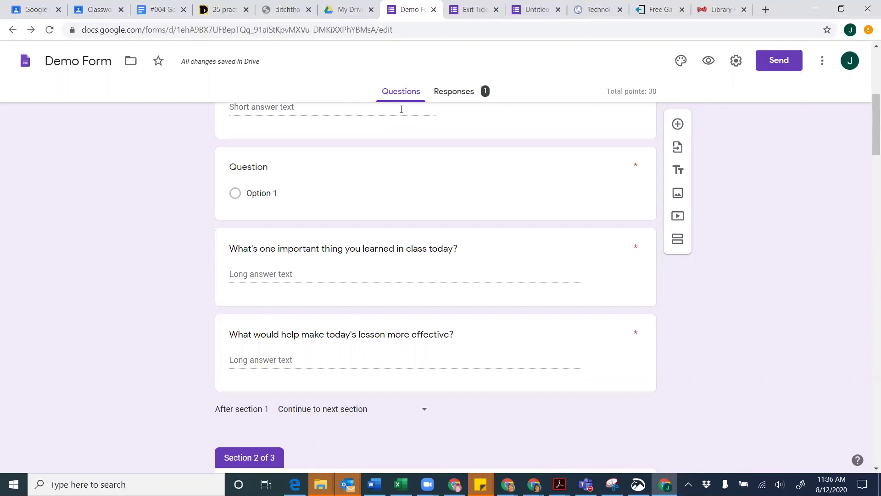
{"action": "scroll", "coordinate": [402, 109], "scroll_direction": "down", "scroll_amount": 5}
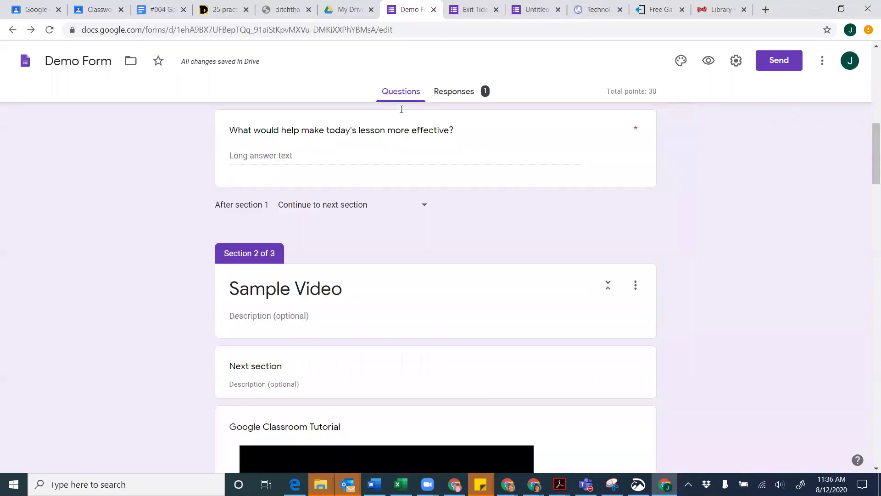
{"action": "scroll", "coordinate": [401, 109], "scroll_direction": "up", "scroll_amount": 15}
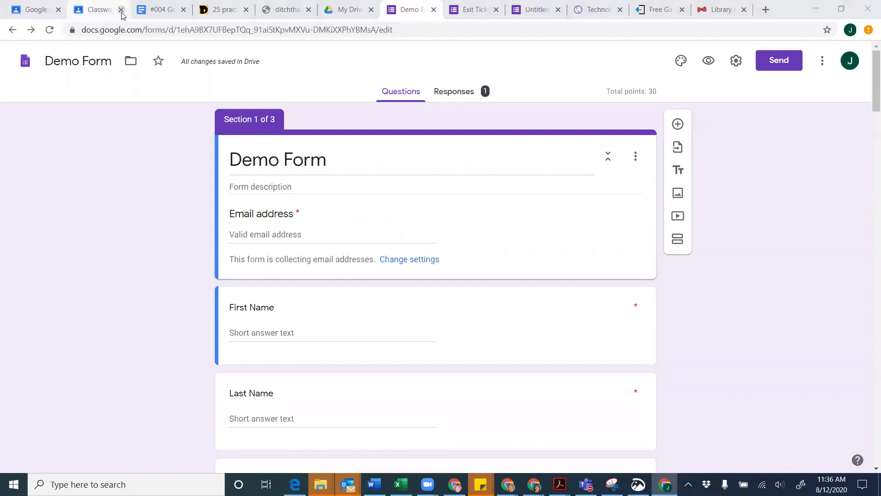
{"action": "left_click", "coordinate": [110, 14]}
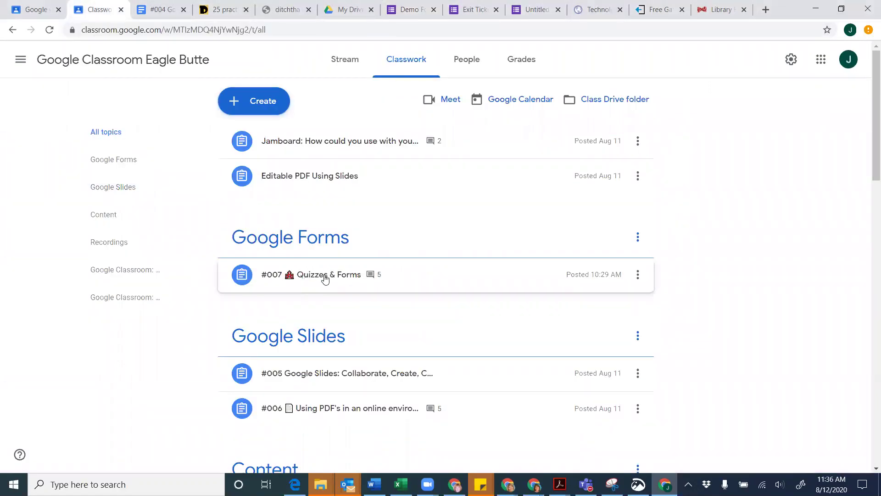
Expand the #007 Quizzes & Forms assignment, view its 5 class comments, and return to the Demo Form
{"action": "left_click", "coordinate": [325, 278]}
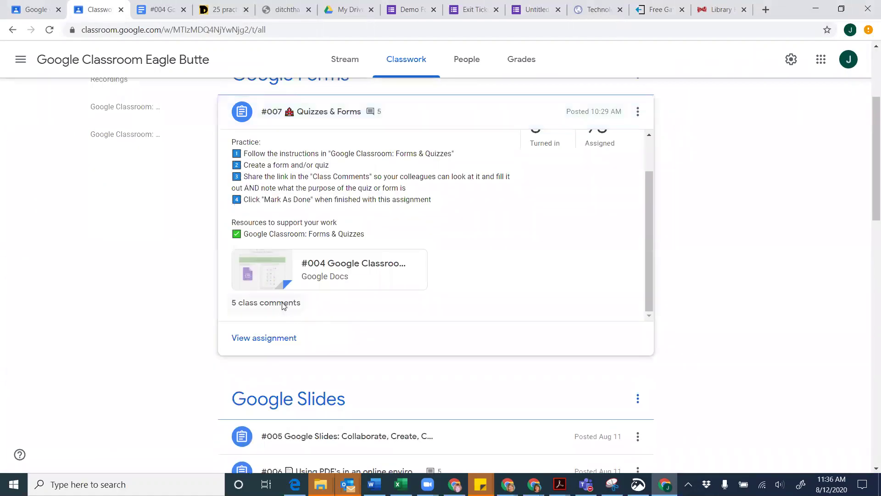
{"action": "left_click", "coordinate": [281, 303]}
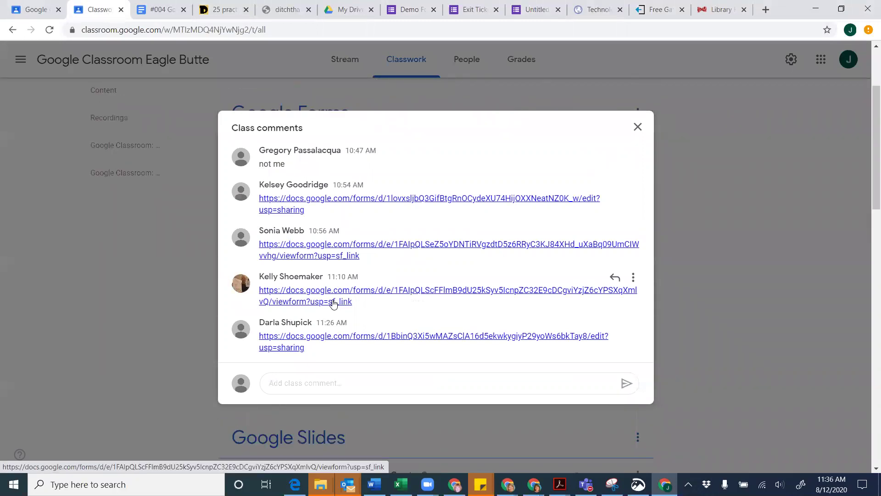
{"action": "left_click", "coordinate": [187, 248]}
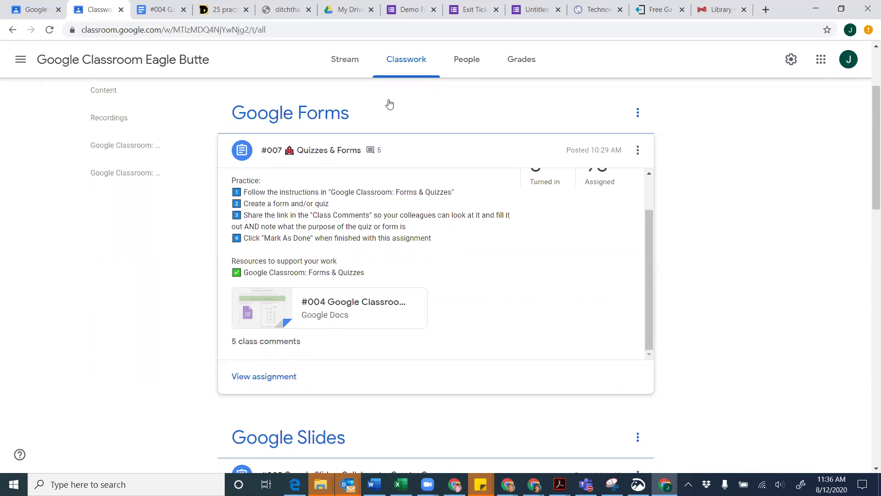
{"action": "left_click", "coordinate": [418, 16]}
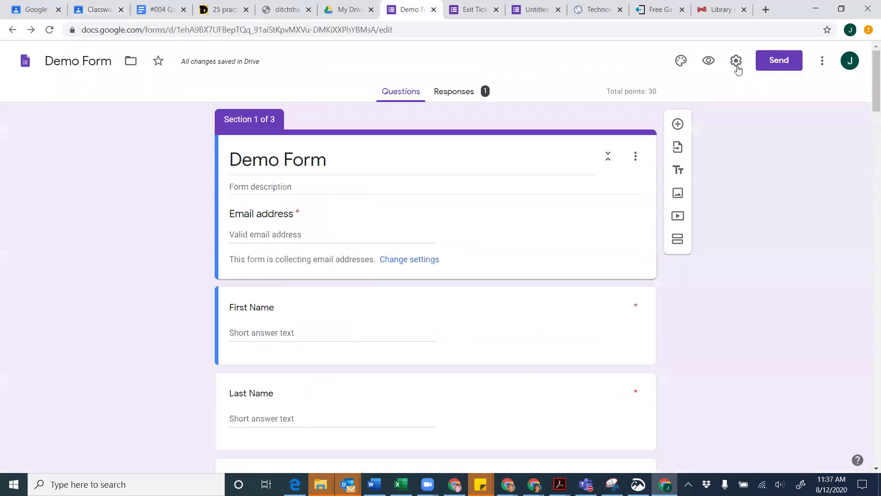
Copy the Demo Form's respondent link from the Send form dialog's link tab
{"action": "left_click", "coordinate": [785, 69]}
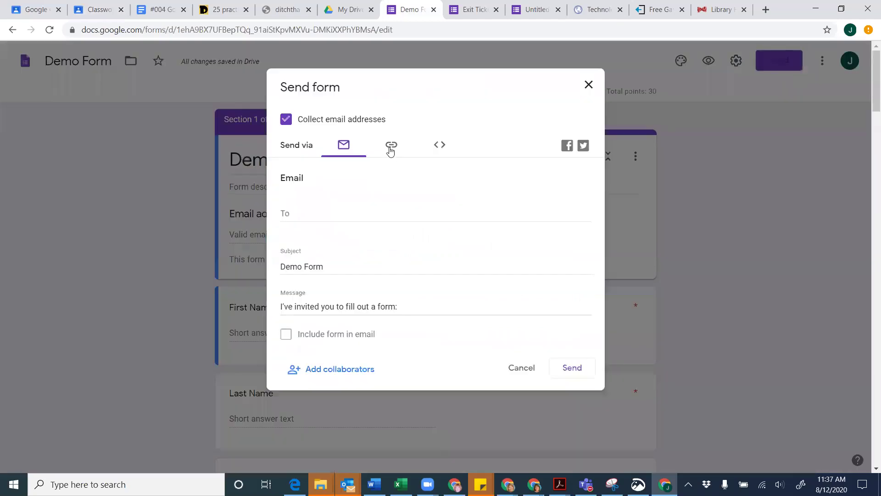
{"action": "left_click", "coordinate": [390, 151]}
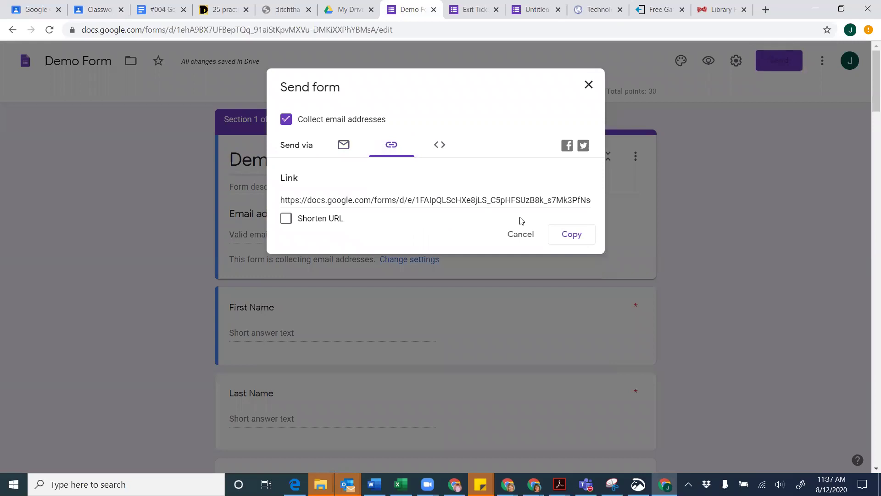
{"action": "left_click", "coordinate": [576, 235]}
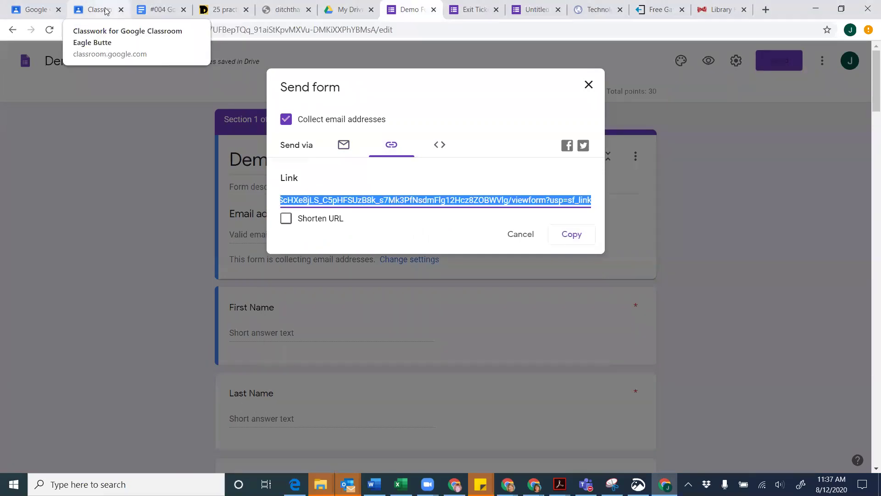
{"action": "left_click", "coordinate": [105, 10]}
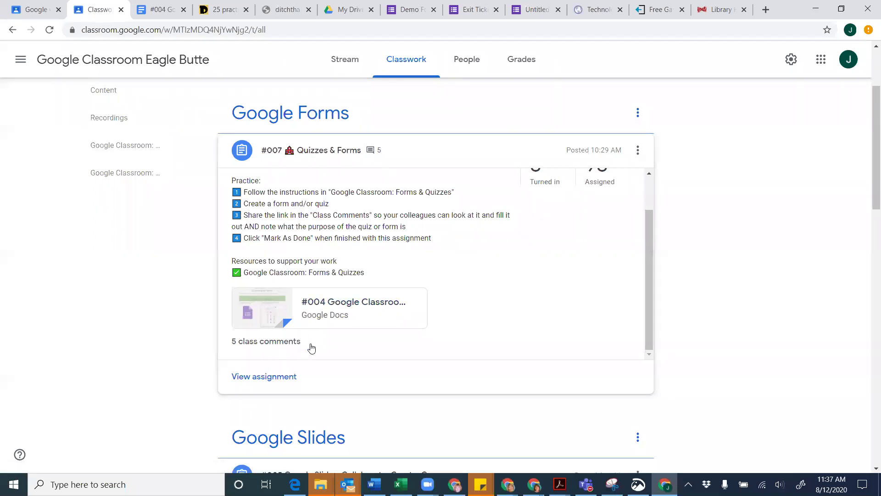
{"action": "left_click", "coordinate": [264, 342]}
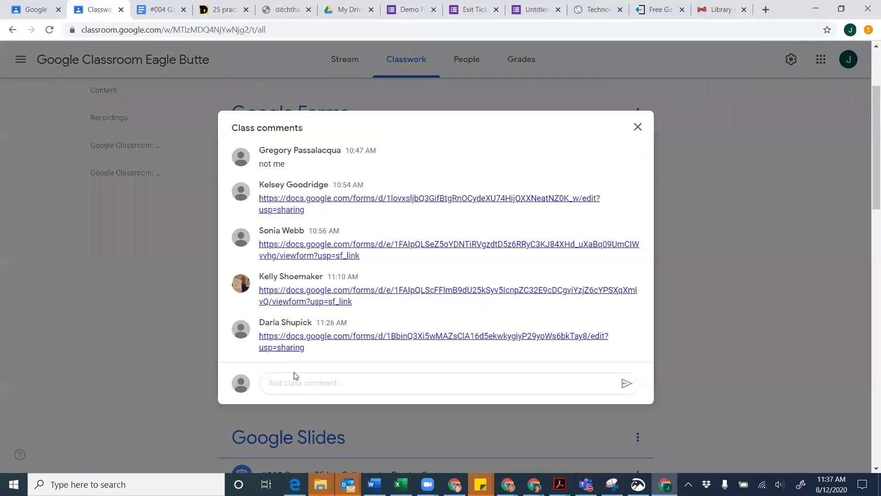
{"action": "left_click", "coordinate": [290, 385]}
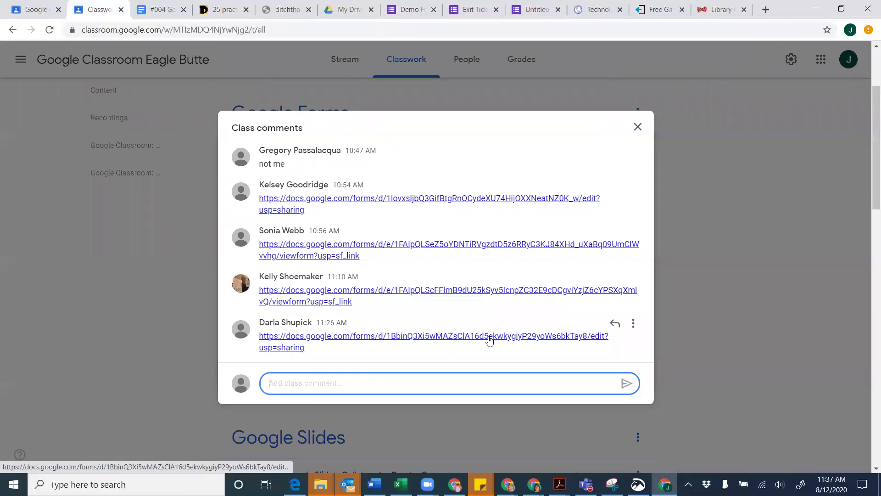
{"action": "left_click", "coordinate": [637, 131]}
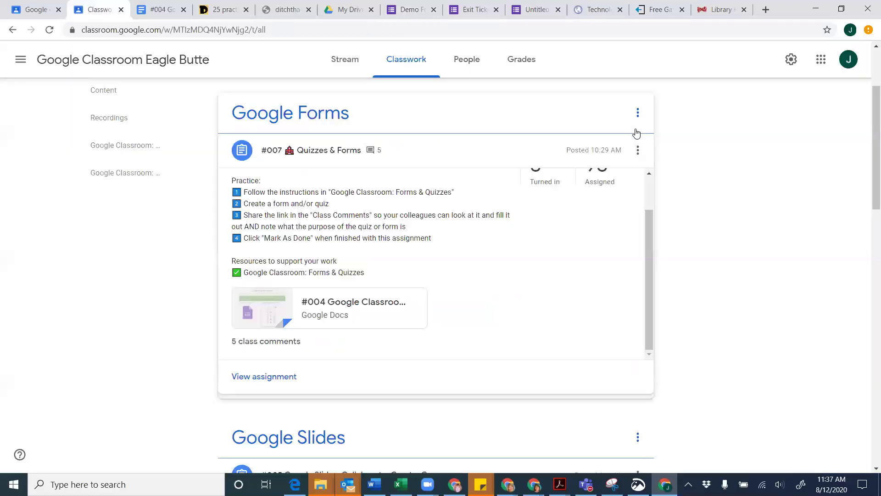
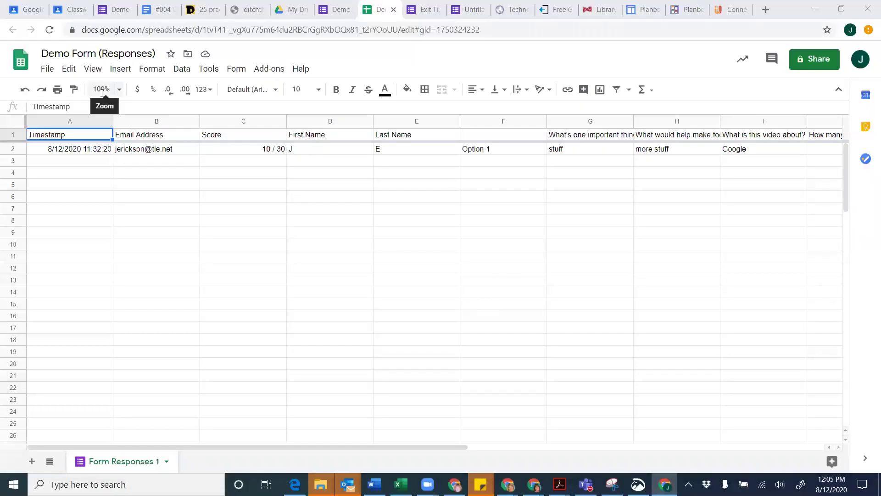
Return to the Google Classroom Classwork page and scroll back to its top
{"action": "left_click", "coordinate": [75, 9]}
{"action": "key", "text": "alt+Tab"}
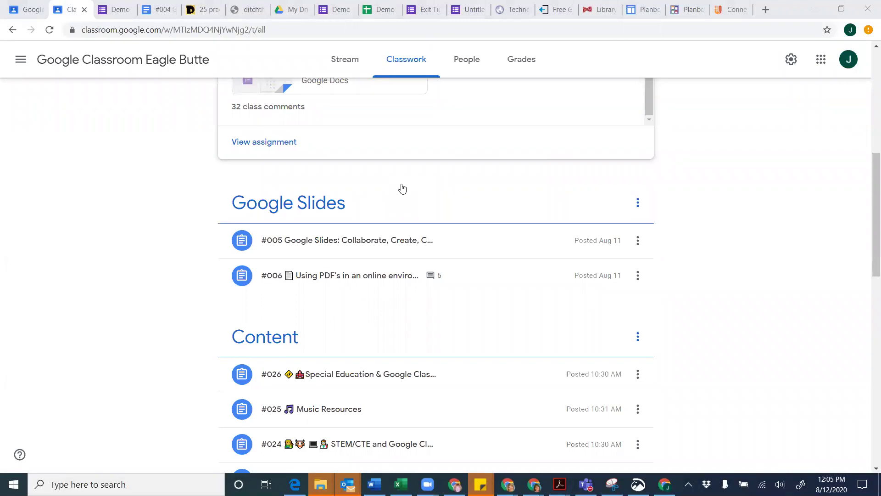
{"action": "scroll", "coordinate": [403, 189], "scroll_direction": "up", "scroll_amount": 8}
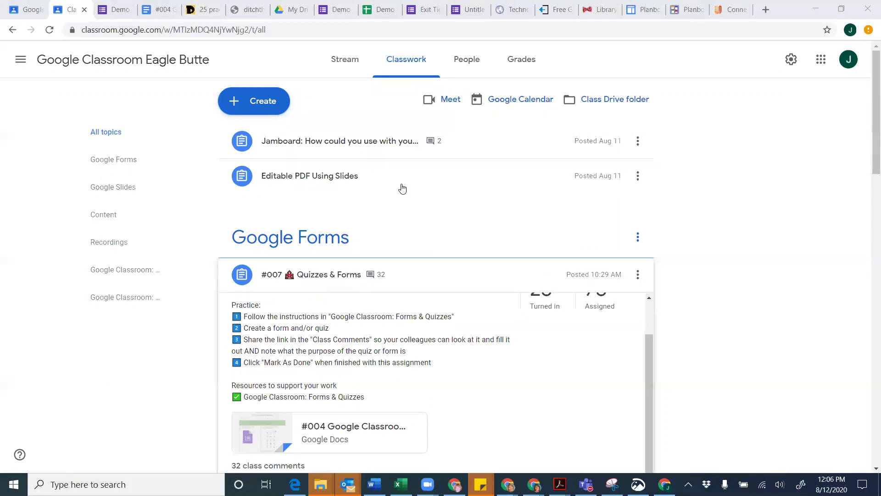
Start a new quiz assignment and remove its Blank Quiz attachment
{"action": "left_click", "coordinate": [263, 105]}
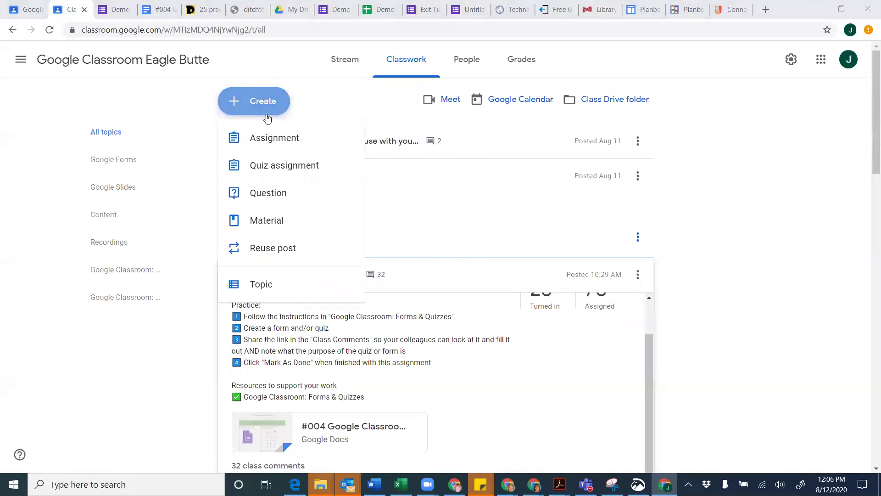
{"action": "left_click", "coordinate": [263, 172]}
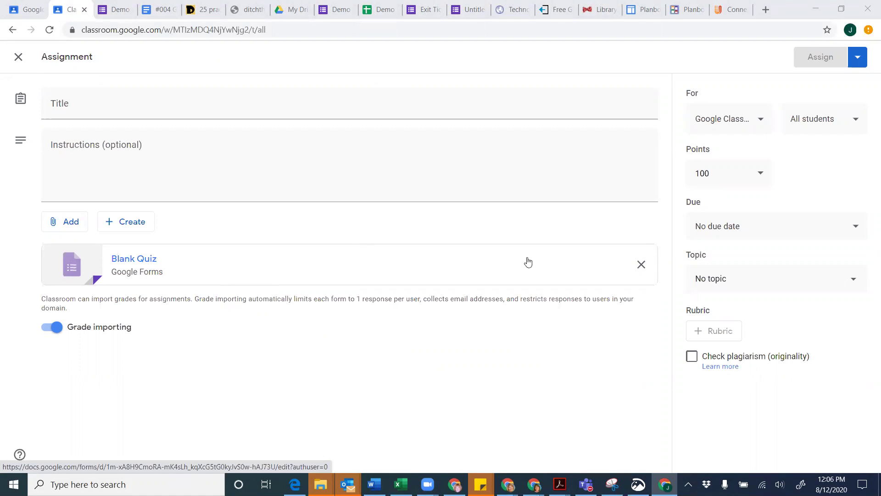
{"action": "left_click", "coordinate": [641, 265]}
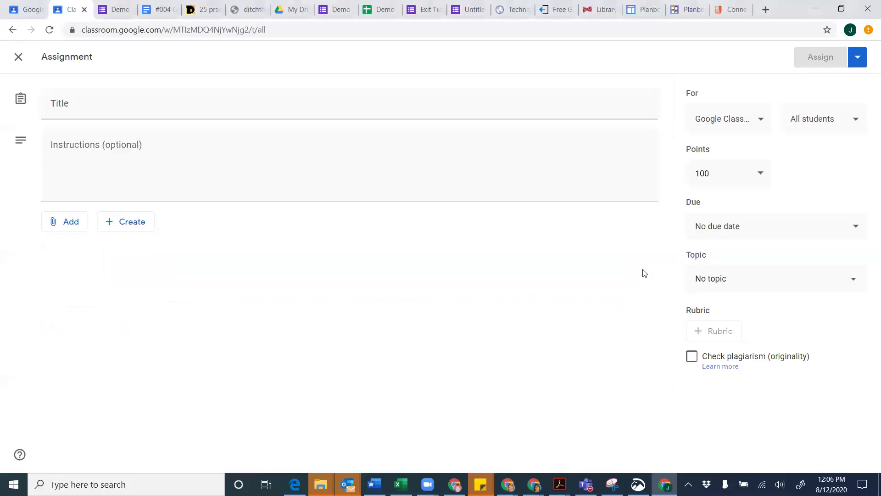
Attach the Demo Form from Google Drive to the assignment
{"action": "left_click", "coordinate": [77, 229]}
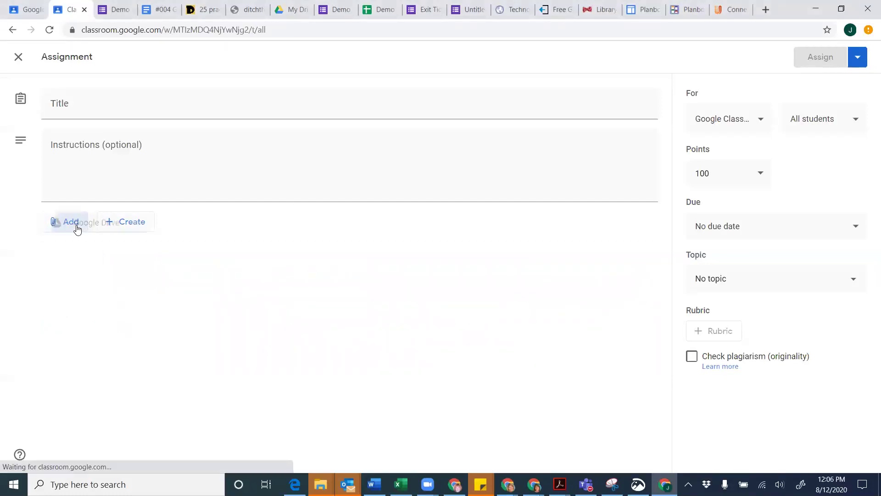
{"action": "left_click", "coordinate": [88, 248]}
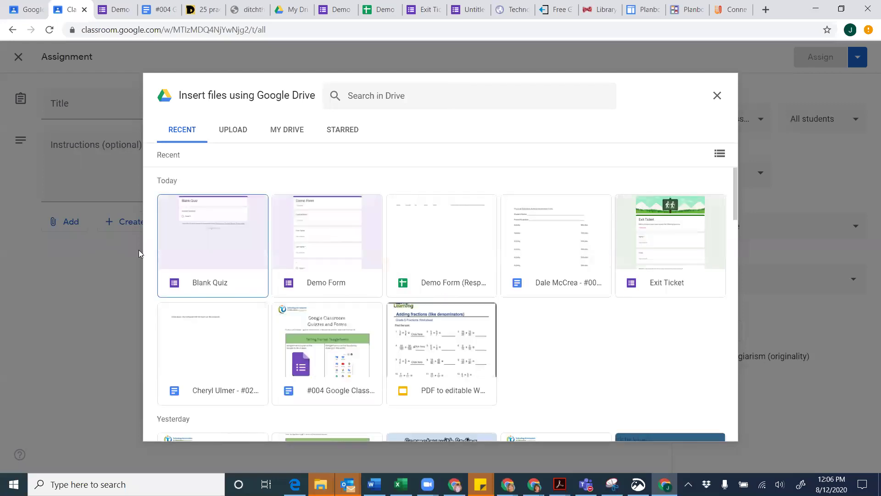
{"action": "left_click", "coordinate": [343, 239]}
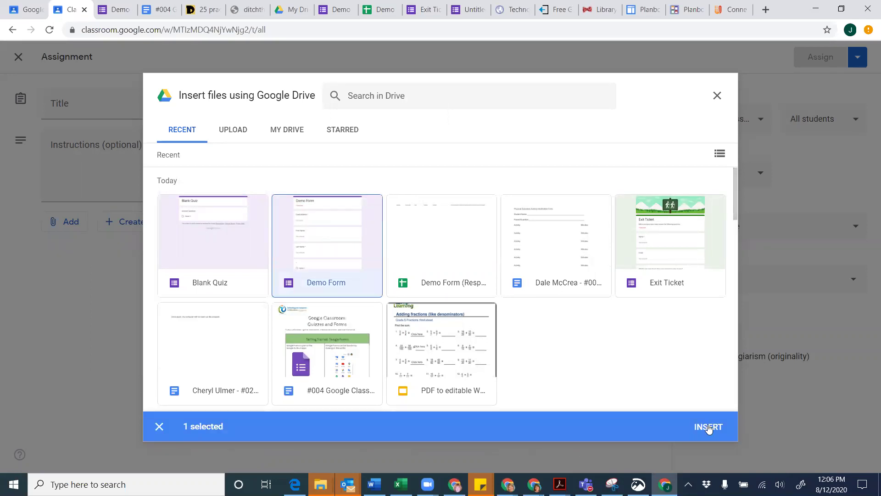
{"action": "left_click", "coordinate": [709, 428]}
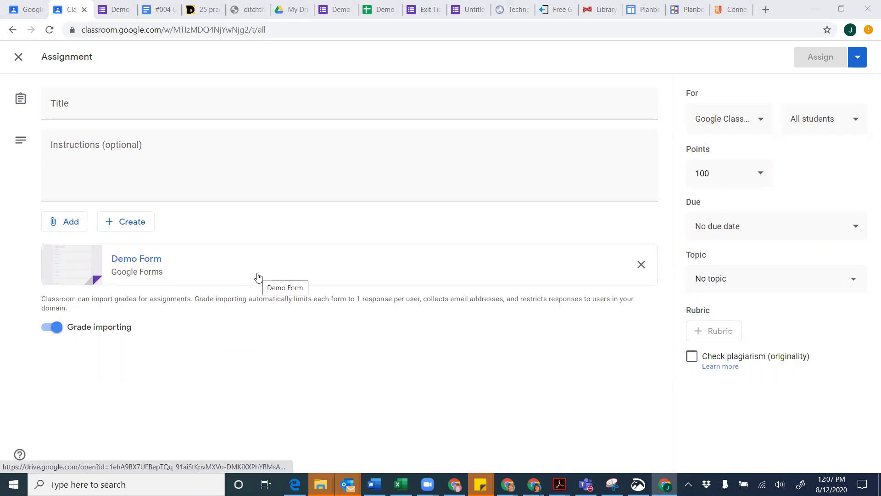
Title the assignment 'Demo quiz' with instructions 'Complete the quiz'
{"action": "left_click", "coordinate": [112, 107]}
{"action": "type", "text": "Demo quiz"}
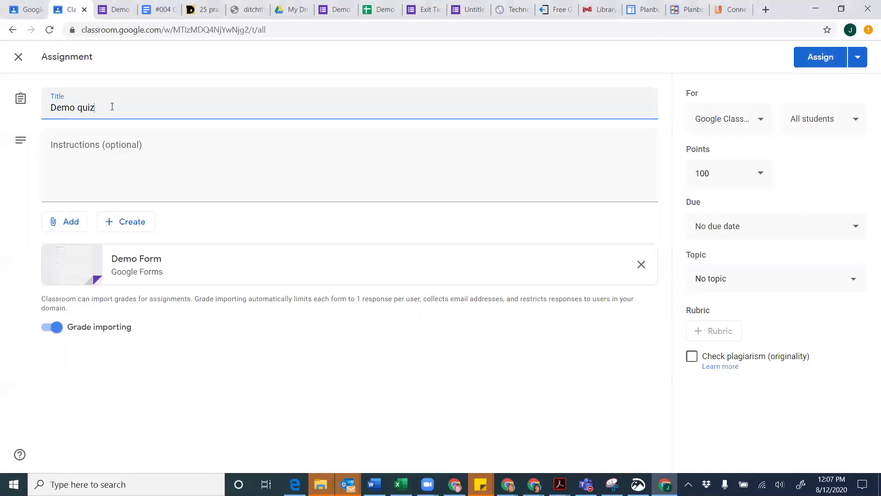
{"action": "left_click", "coordinate": [71, 166]}
{"action": "type", "text": "Complete the qiz"}
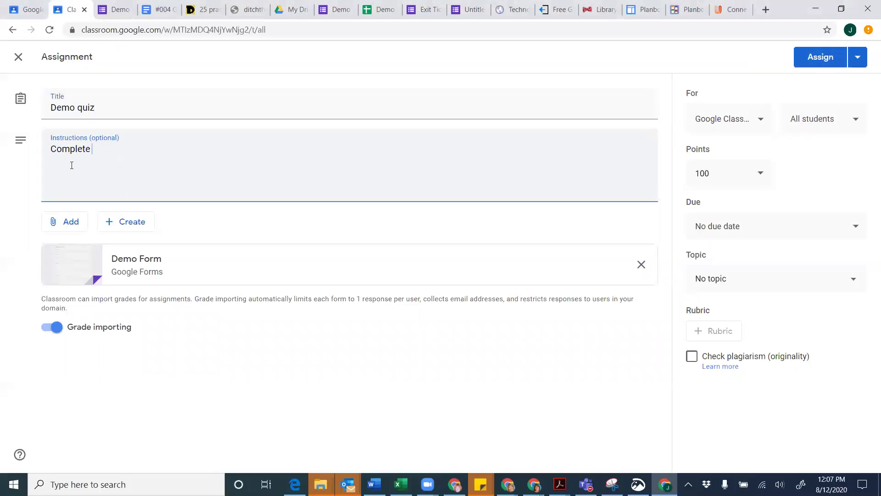
{"action": "key", "text": "BackSpace"}
{"action": "key", "text": "BackSpace"}
{"action": "type", "text": "uiz"}
Toggle grade importing off and back on, and set points to Ungraded
{"action": "left_click", "coordinate": [257, 335]}
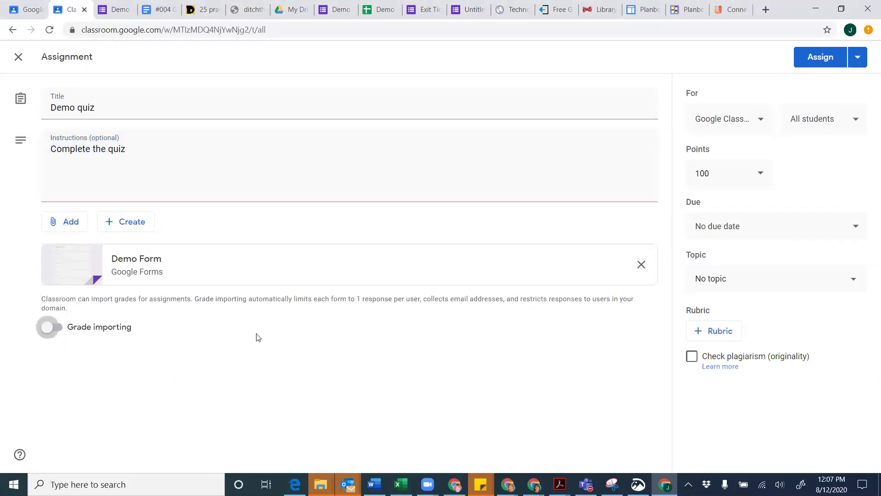
{"action": "left_click", "coordinate": [60, 327]}
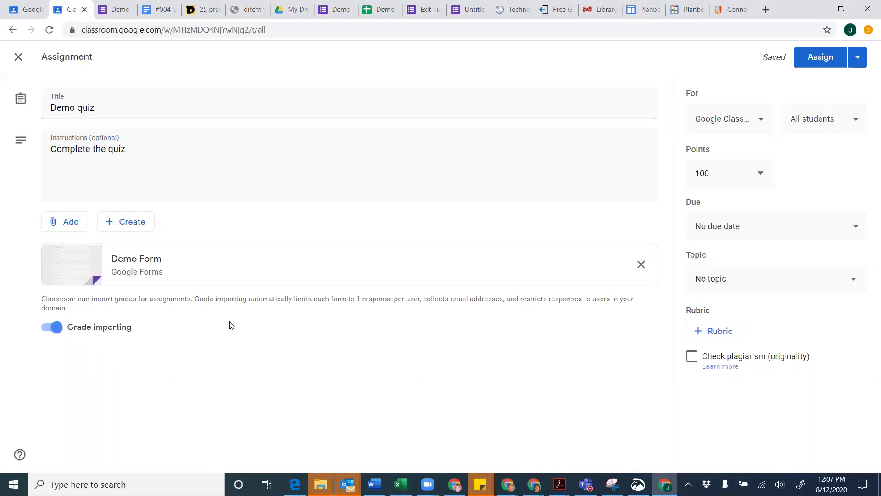
{"action": "left_click", "coordinate": [763, 179]}
{"action": "left_click", "coordinate": [701, 204]}
Save the Demo quiz assignment as a draft
{"action": "left_click", "coordinate": [855, 62]}
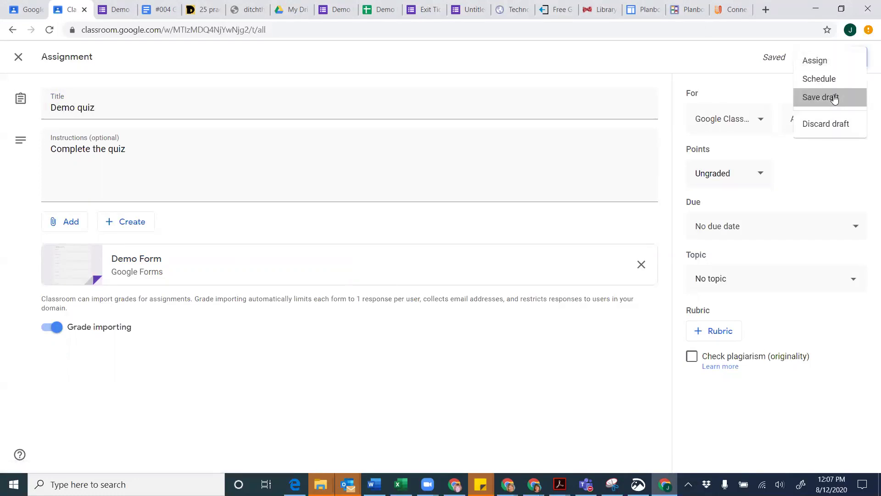
{"action": "left_click", "coordinate": [834, 99]}
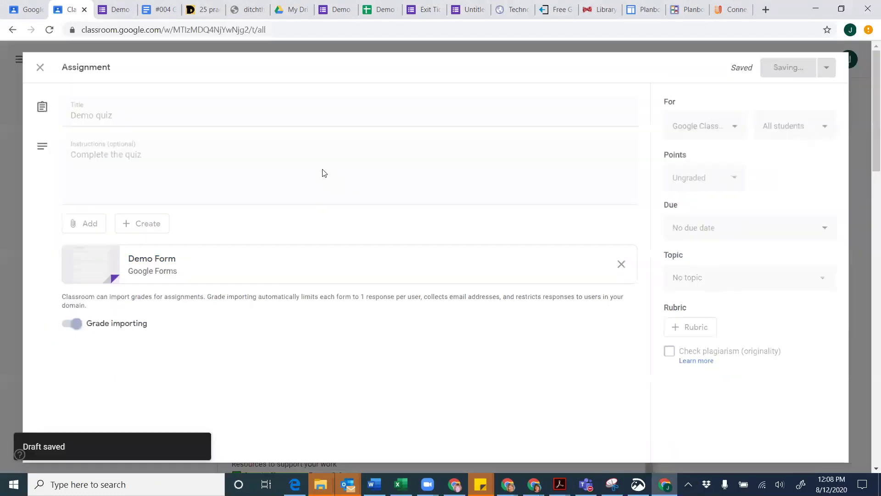
{"action": "left_click", "coordinate": [263, 101]}
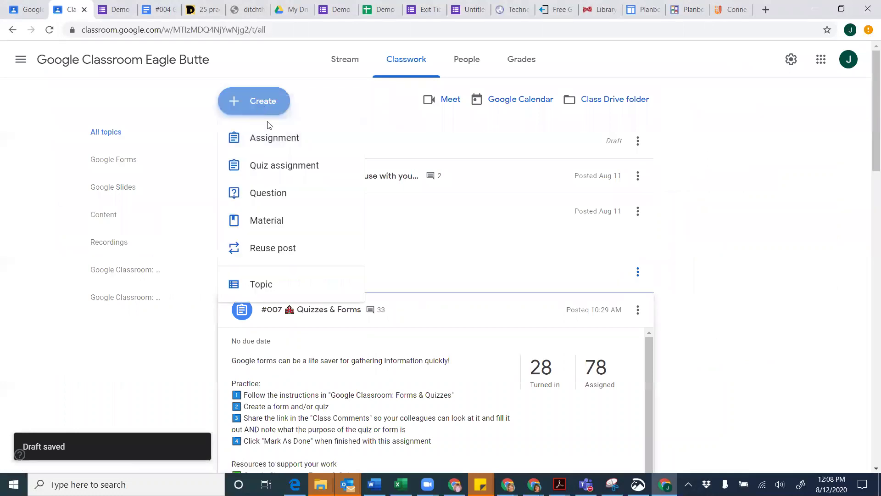
Start another assignment with the Demo Form attached from Drive, then discard it
{"action": "left_click", "coordinate": [270, 144]}
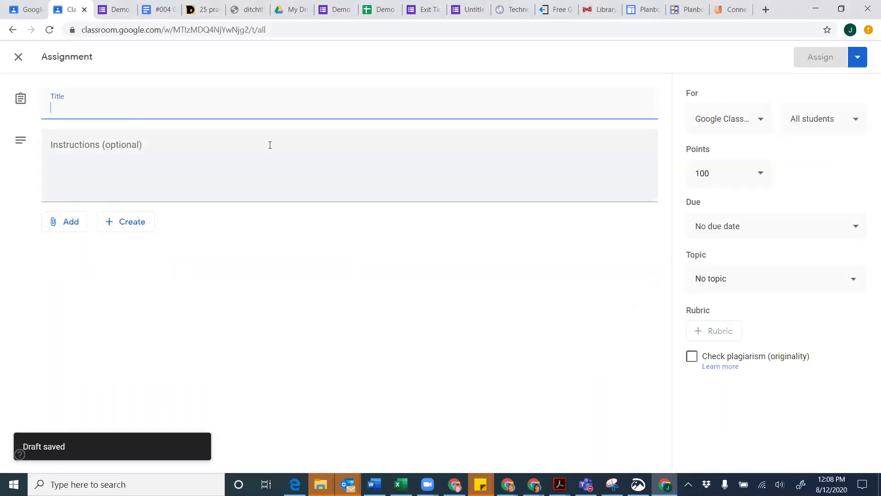
{"action": "left_click", "coordinate": [65, 229]}
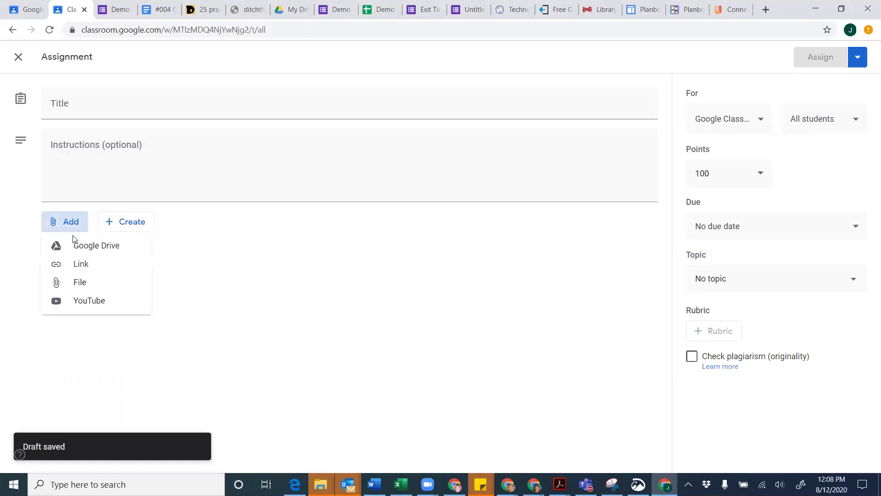
{"action": "left_click", "coordinate": [80, 249]}
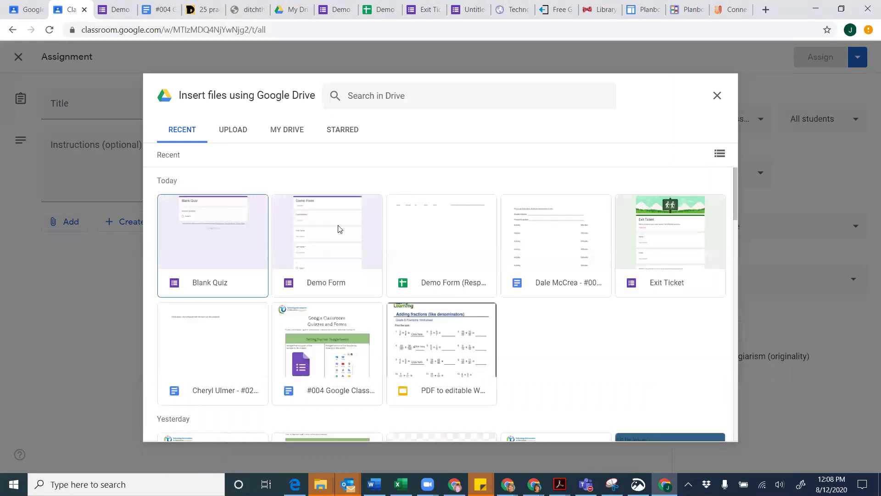
{"action": "left_click", "coordinate": [339, 229]}
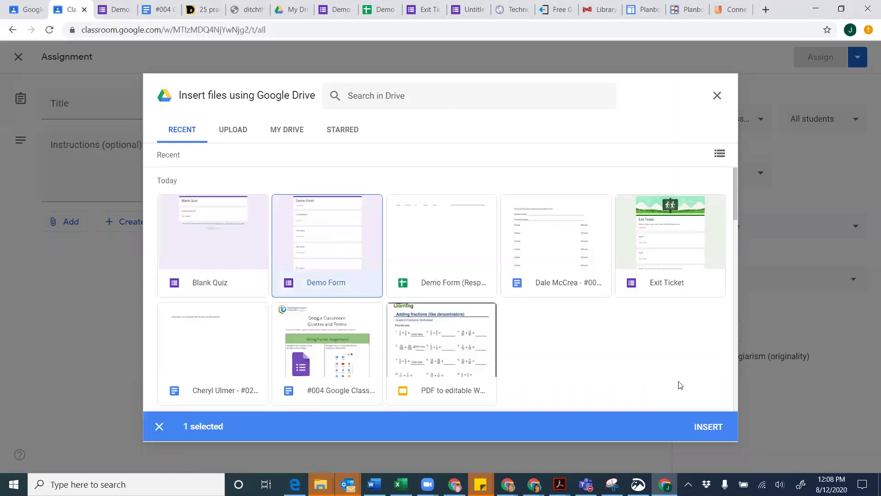
{"action": "left_click", "coordinate": [708, 426]}
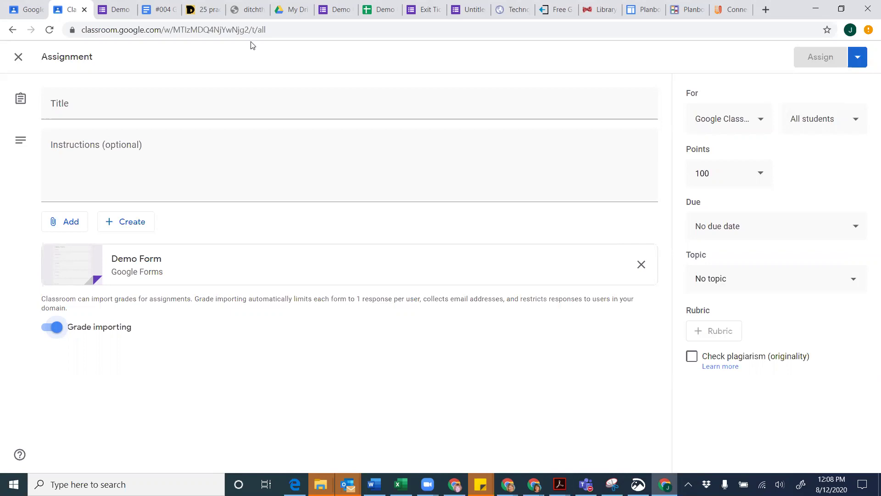
{"action": "left_click", "coordinate": [19, 57]}
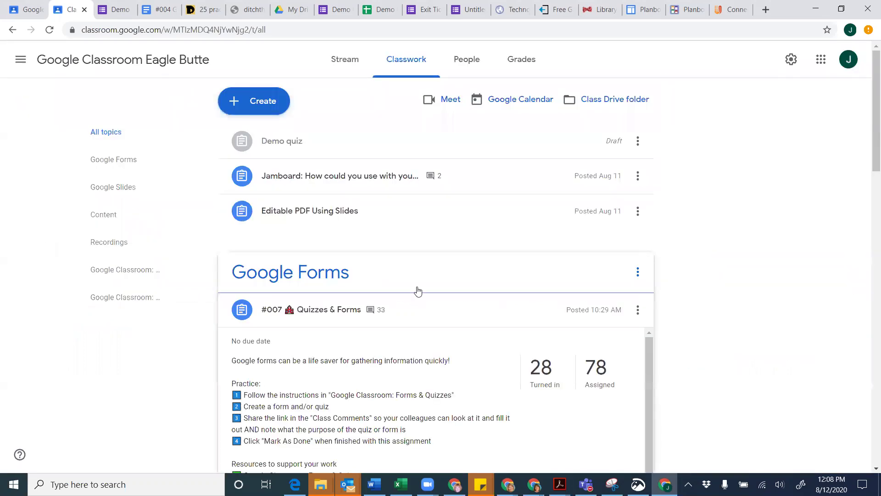
Scroll to the Google Slides topic, expand #005 and open its Slides instructions document
{"action": "scroll", "coordinate": [418, 290], "scroll_direction": "down", "scroll_amount": 2}
{"action": "scroll", "coordinate": [418, 290], "scroll_direction": "down", "scroll_amount": 1}
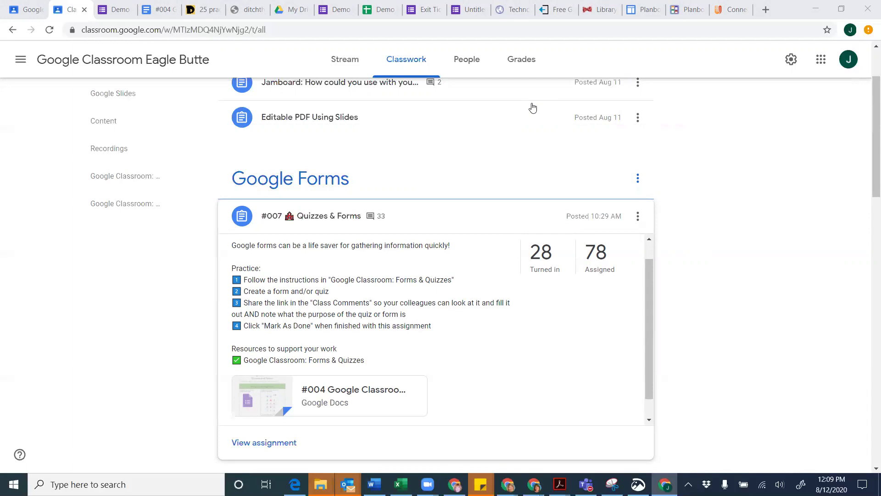
{"action": "scroll", "coordinate": [565, 340], "scroll_direction": "down", "scroll_amount": 1}
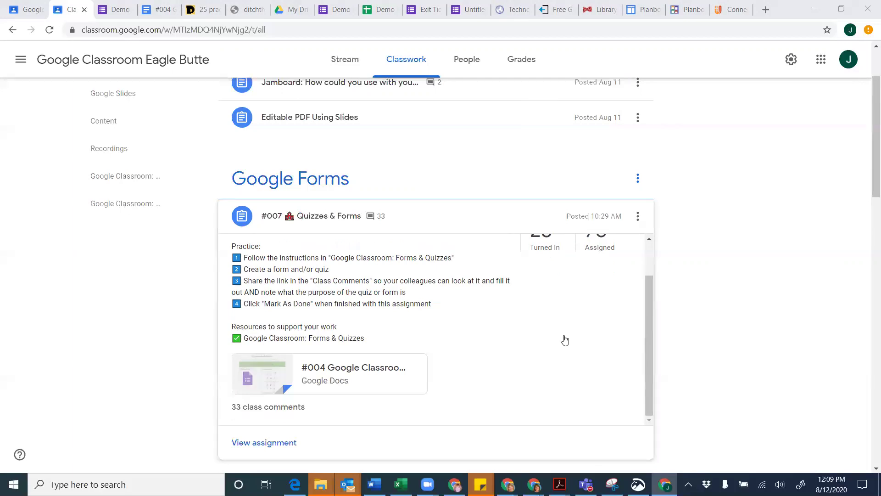
{"action": "scroll", "coordinate": [565, 340], "scroll_direction": "down", "scroll_amount": 6}
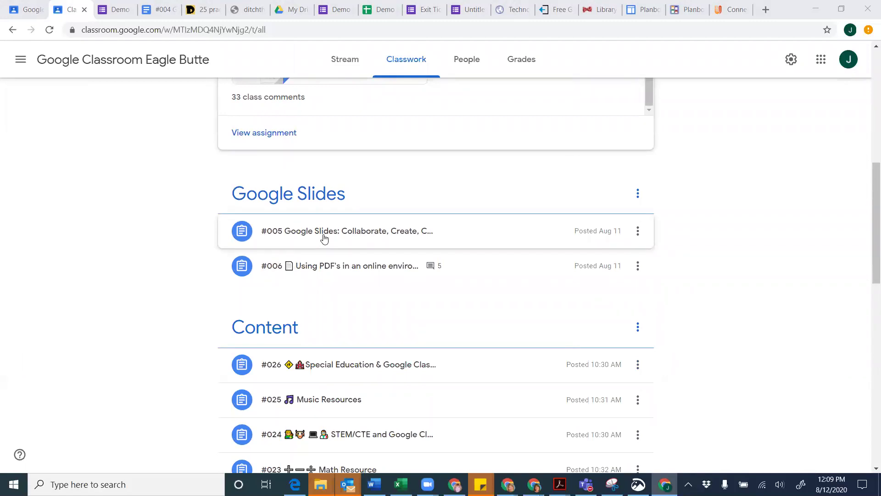
{"action": "left_click", "coordinate": [324, 237]}
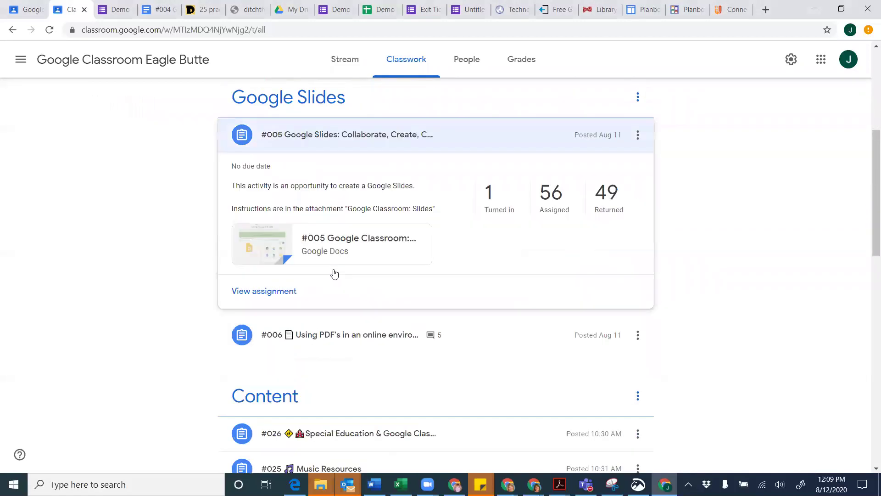
{"action": "left_click", "coordinate": [335, 245]}
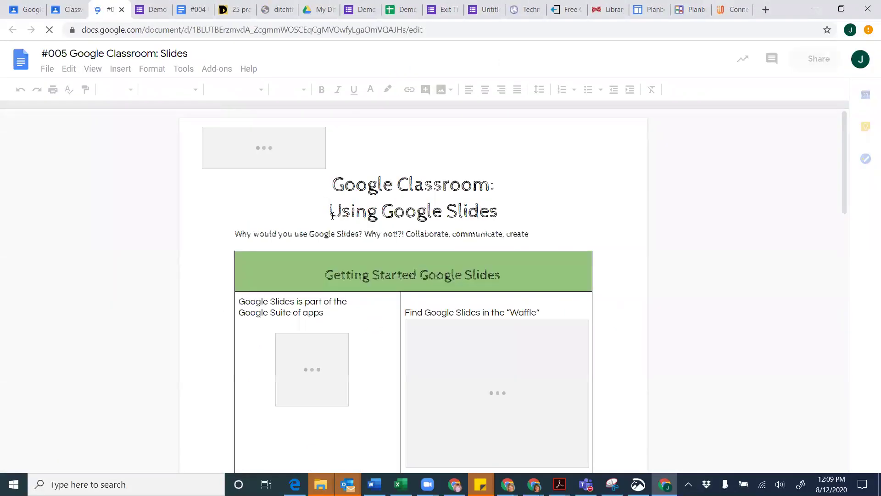
Scroll through the #005 Slides instructions table, then return to the Classwork page
{"action": "scroll", "coordinate": [332, 214], "scroll_direction": "down", "scroll_amount": 3}
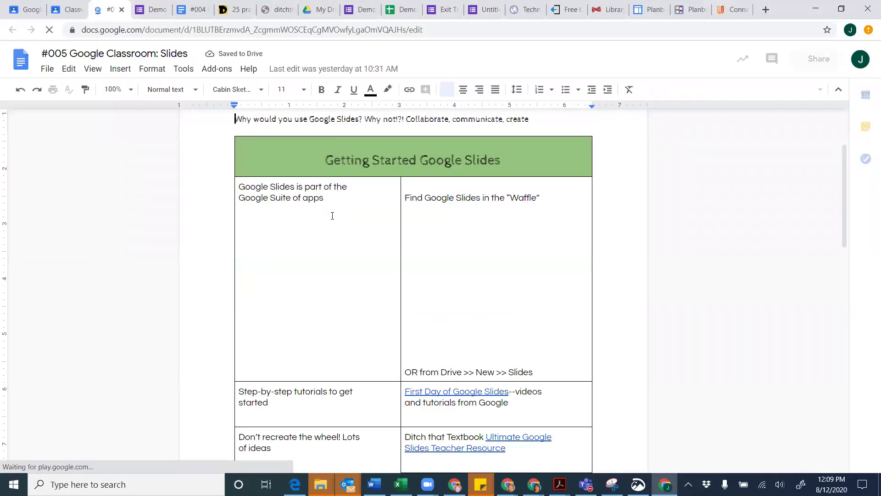
{"action": "scroll", "coordinate": [333, 215], "scroll_direction": "down", "scroll_amount": 2}
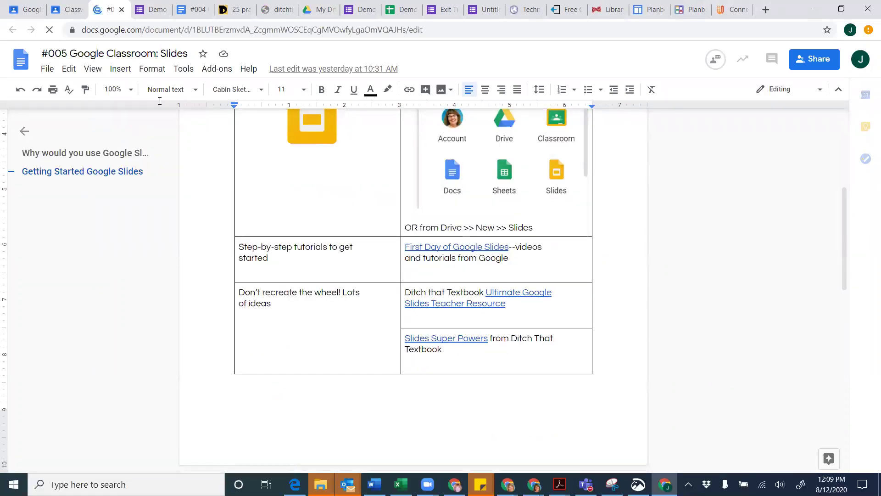
{"action": "left_click", "coordinate": [71, 10]}
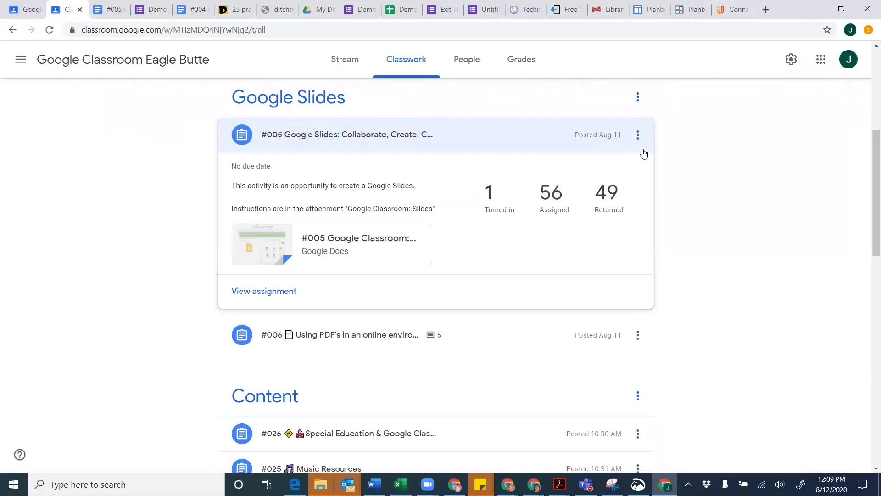
Copy the link to the #005 Google Slides assignment
{"action": "left_click", "coordinate": [638, 136]}
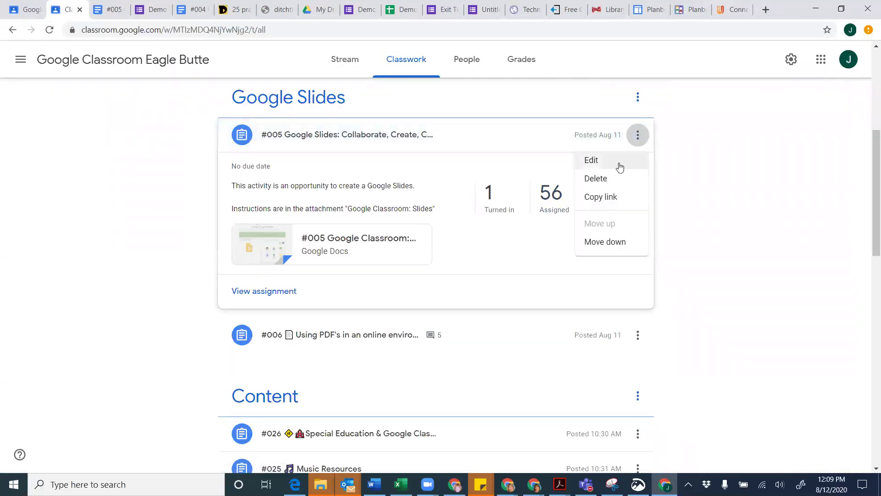
{"action": "left_click", "coordinate": [602, 197]}
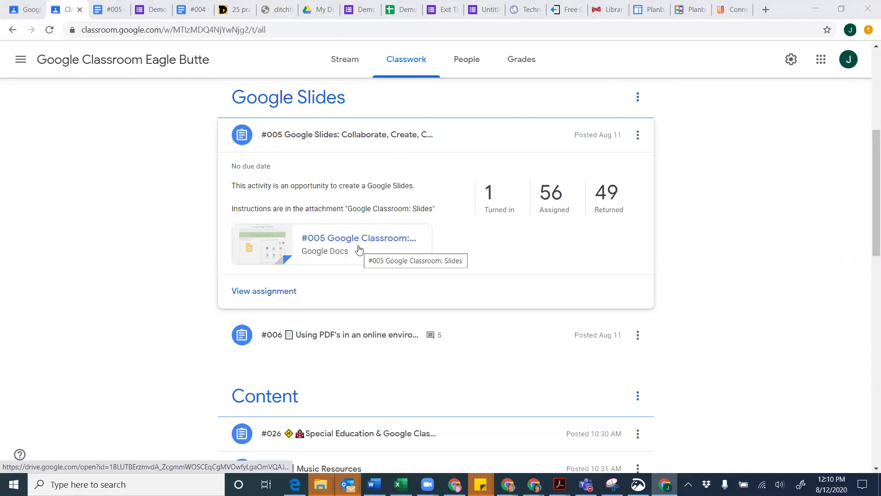
From the #005 document, open the Ultimate Google Slides Teacher Resource page and scroll through it
{"action": "left_click", "coordinate": [109, 14]}
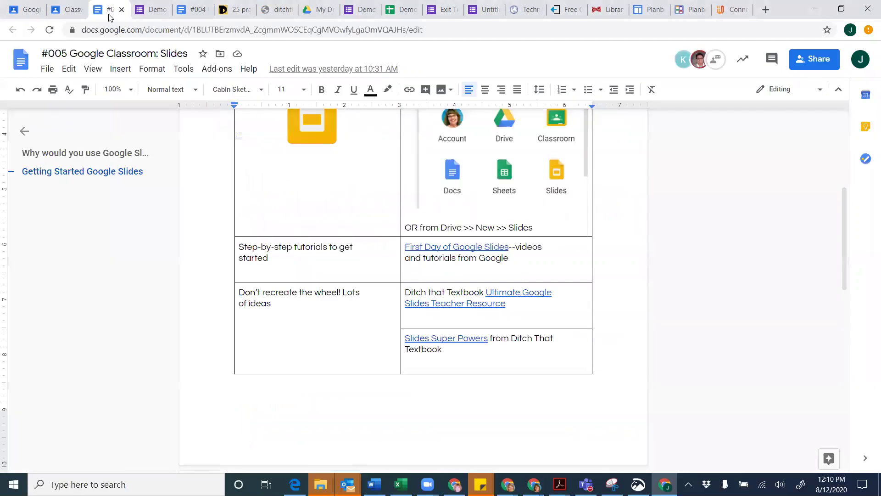
{"action": "scroll", "coordinate": [370, 231], "scroll_direction": "down", "scroll_amount": 1}
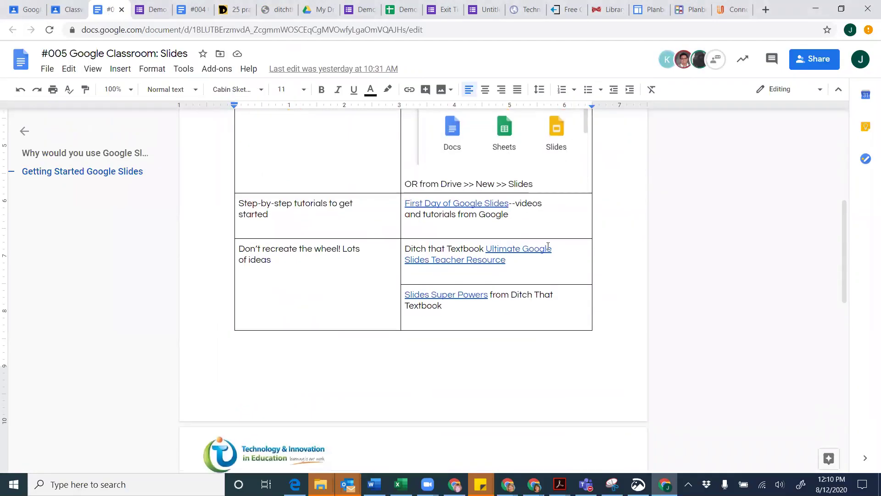
{"action": "left_click", "coordinate": [478, 258]}
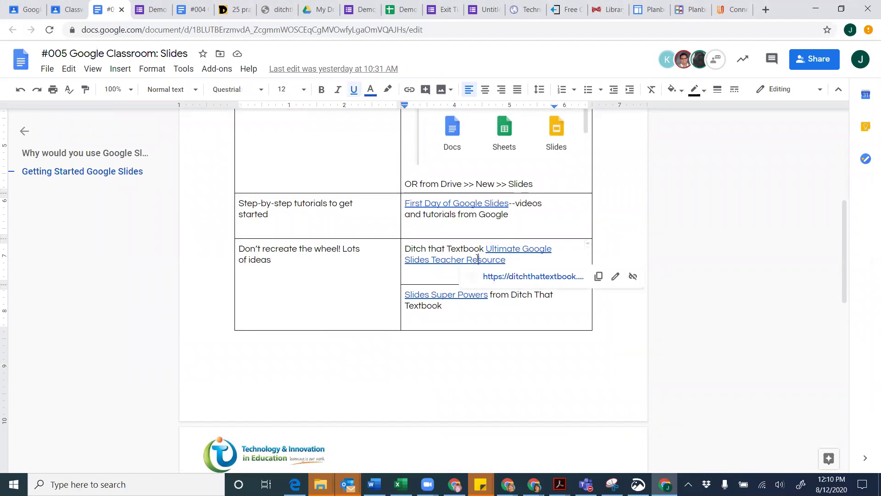
{"action": "left_click", "coordinate": [513, 277]}
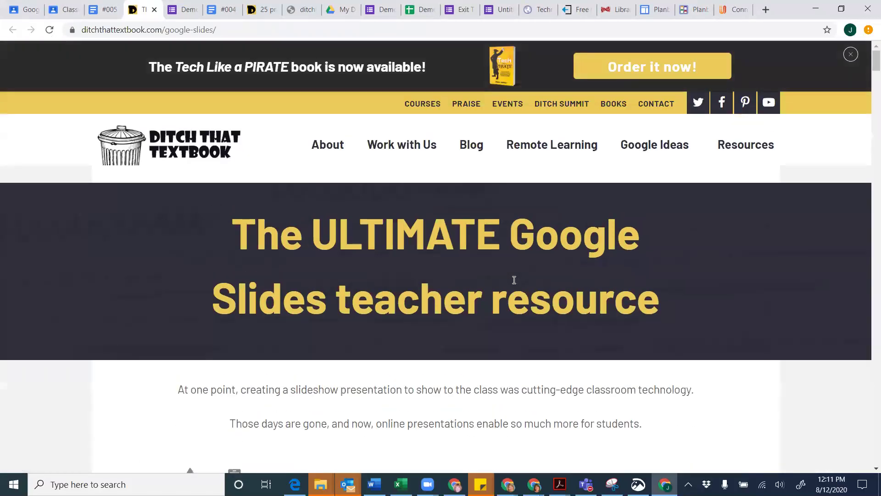
{"action": "scroll", "coordinate": [447, 326], "scroll_direction": "down", "scroll_amount": 7}
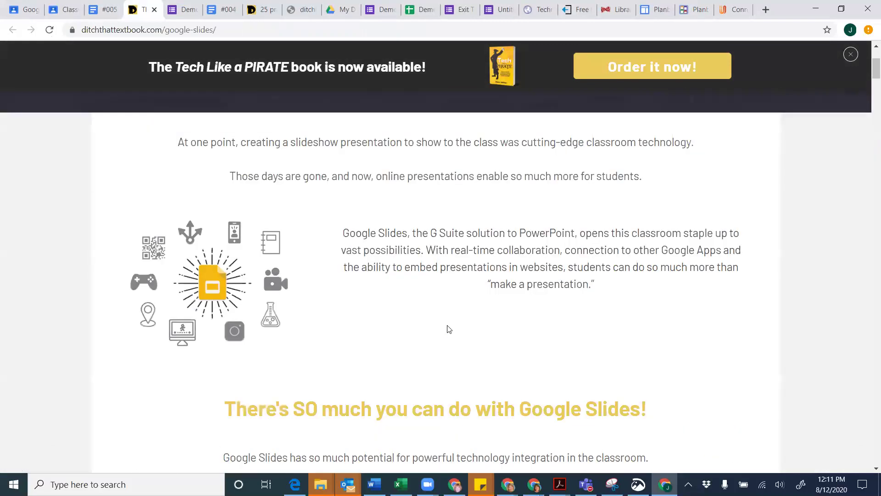
{"action": "scroll", "coordinate": [448, 326], "scroll_direction": "down", "scroll_amount": 7}
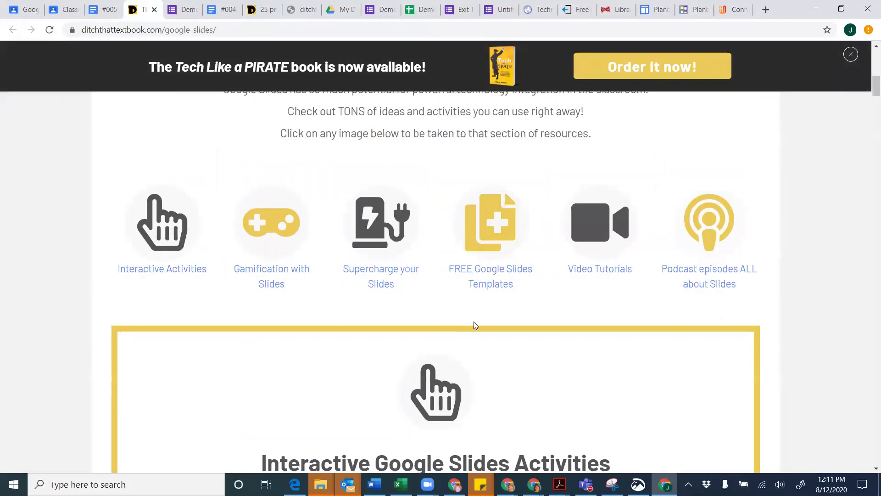